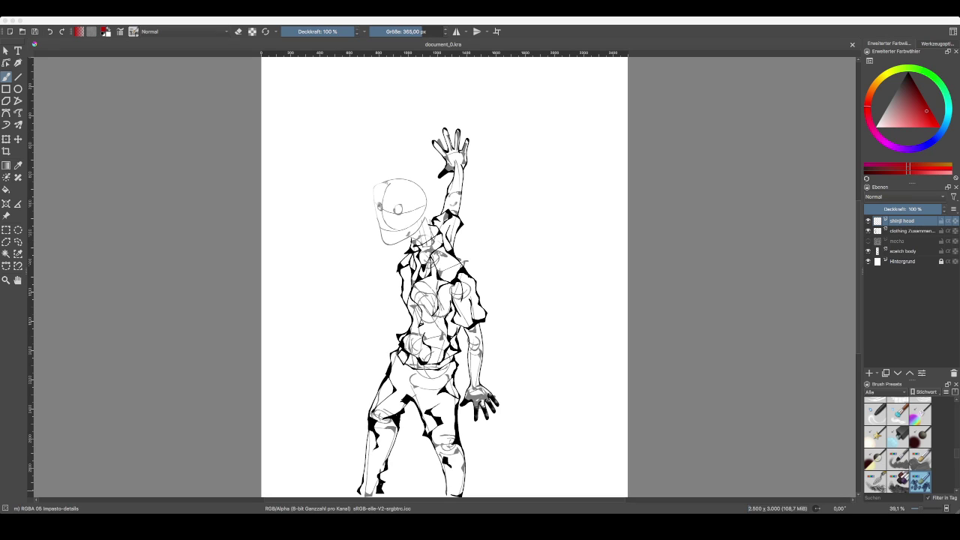
- Select the Sketching-2 Chrome Large brush preset for inking the head
{"action": "left_click", "coordinate": [758, 484]}
{"action": "left_click", "coordinate": [686, 303]}
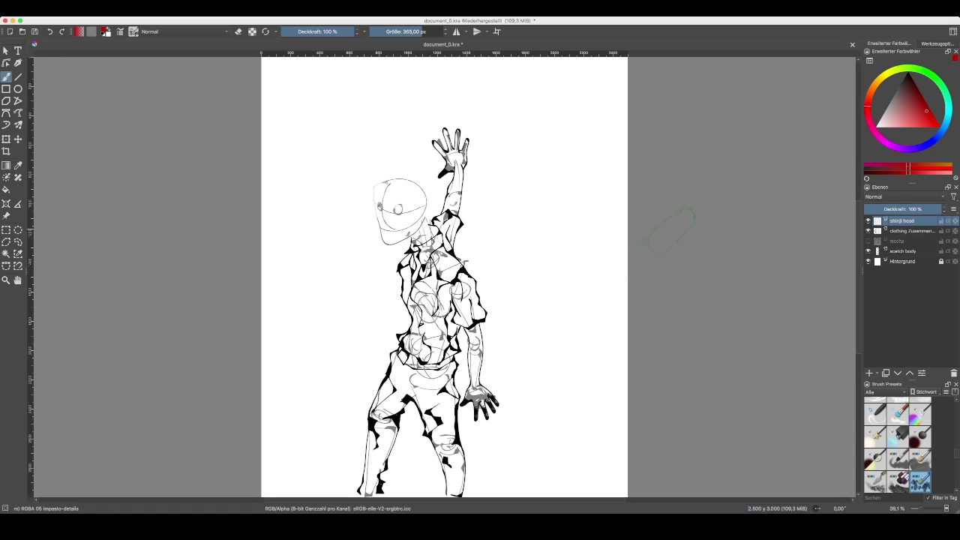
{"action": "scroll", "coordinate": [453, 222], "scroll_direction": "up", "scroll_amount": 2}
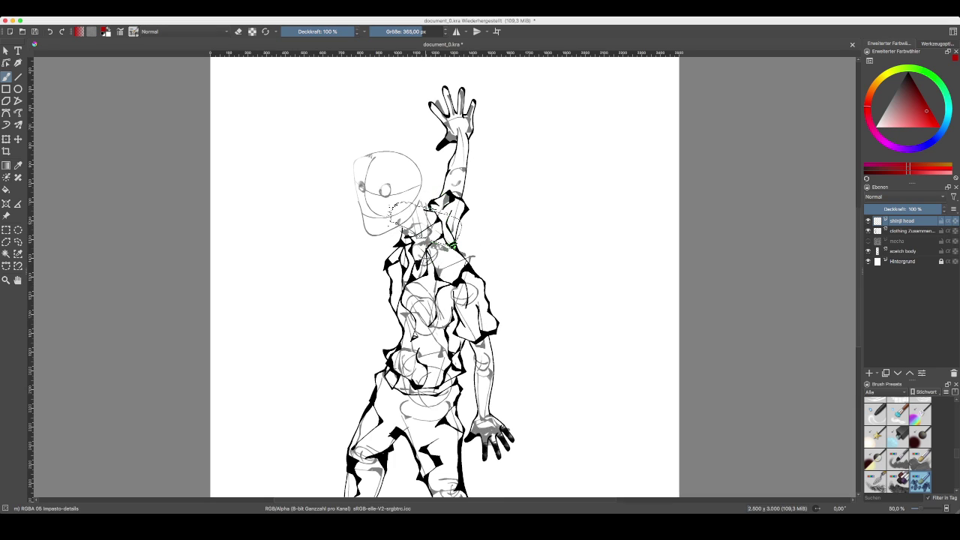
{"action": "scroll", "coordinate": [898, 445], "scroll_direction": "down", "scroll_amount": 5}
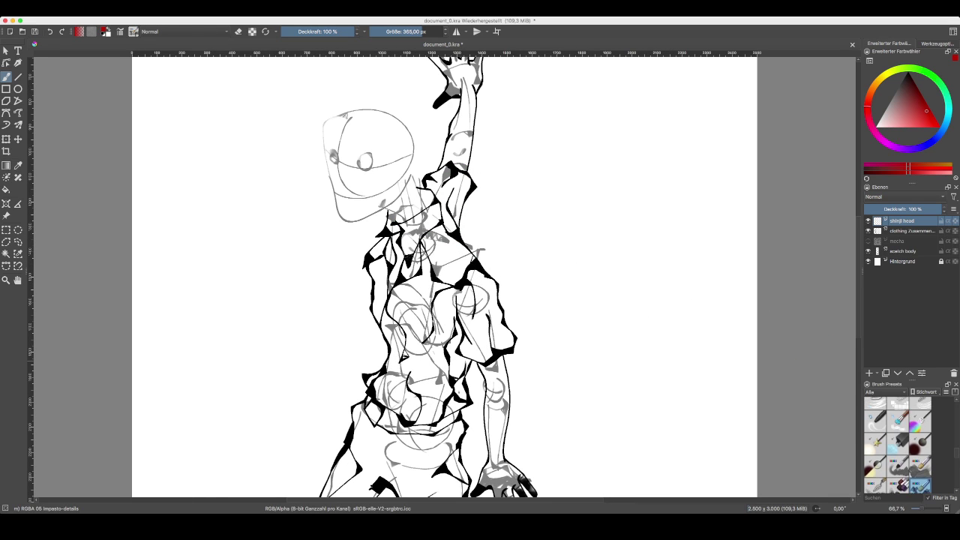
{"action": "scroll", "coordinate": [898, 445], "scroll_direction": "down", "scroll_amount": 6}
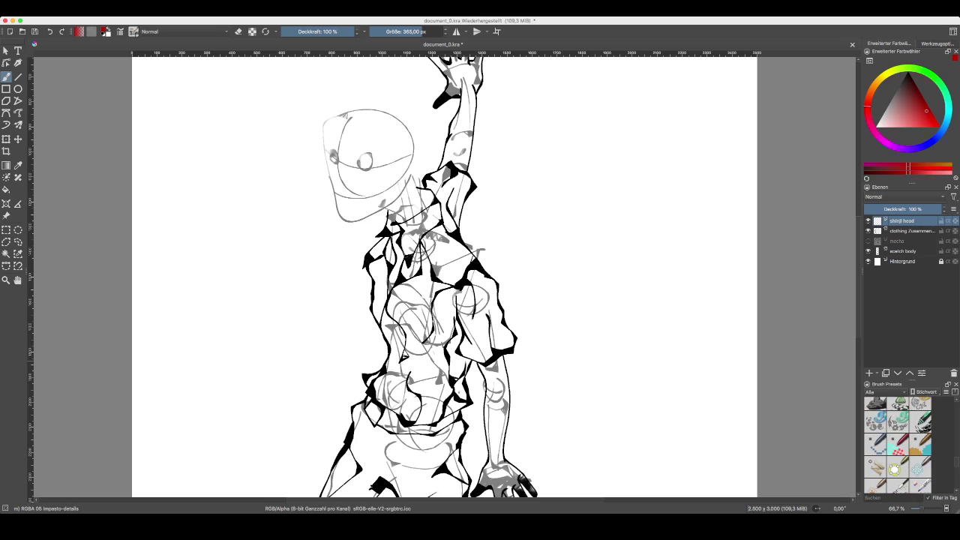
{"action": "left_click", "coordinate": [876, 444]}
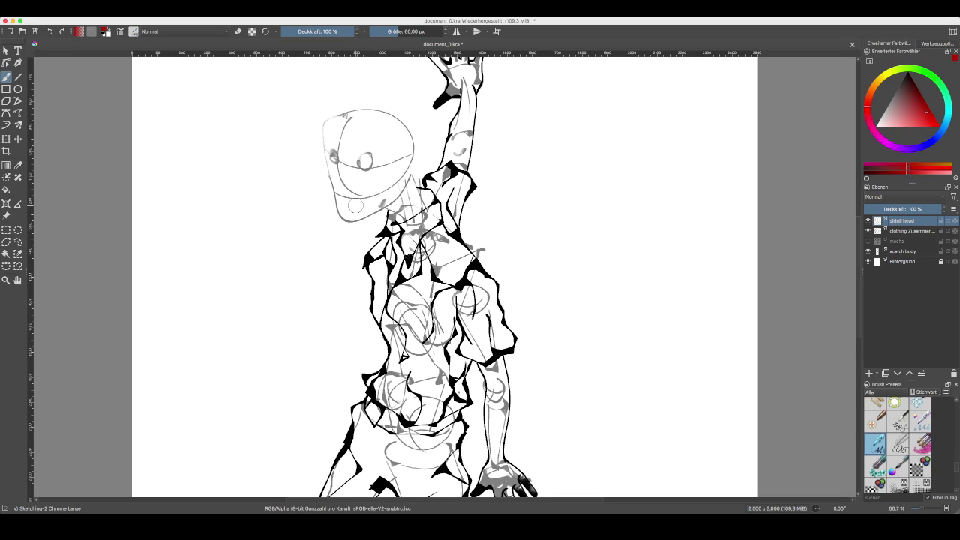
{"action": "key", "text": "super+plus"}
{"action": "left_click_drag", "start_coordinate": [324, 176], "coordinate": [422, 337]}
{"action": "key", "text": "super+plus"}
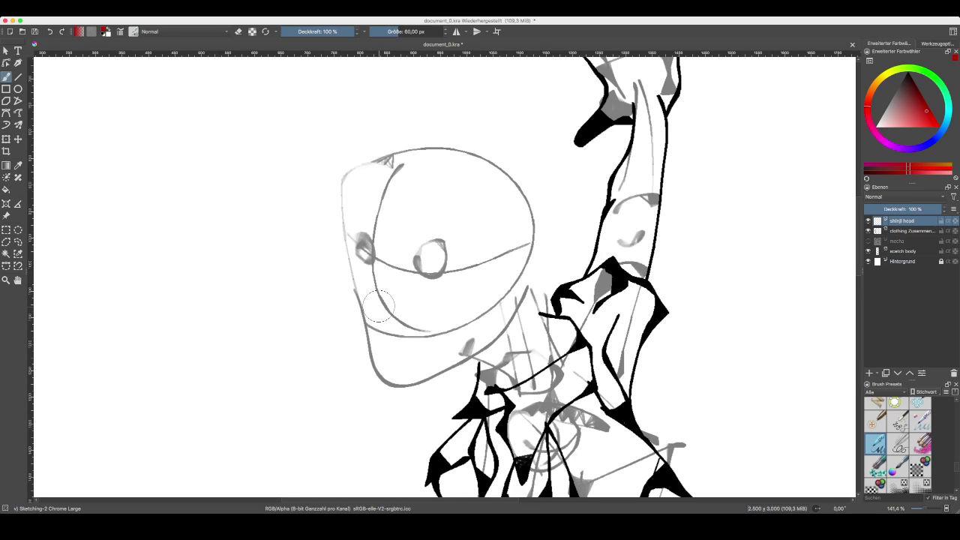
{"action": "scroll", "coordinate": [396, 300], "scroll_direction": "right", "scroll_amount": 2}
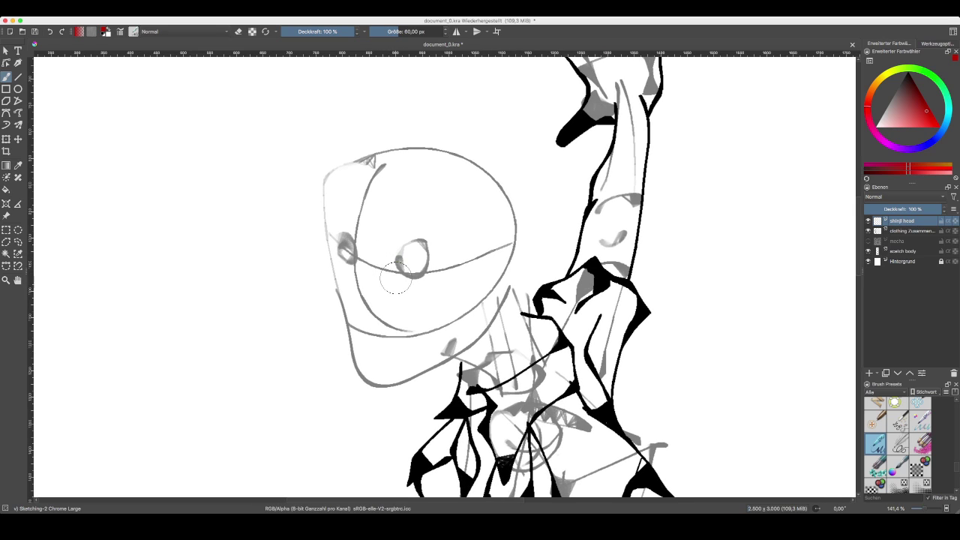
- Undo the red test strokes below the near eye and switch the brush colour to black
{"action": "left_click_drag", "start_coordinate": [384, 278], "coordinate": [449, 286]}
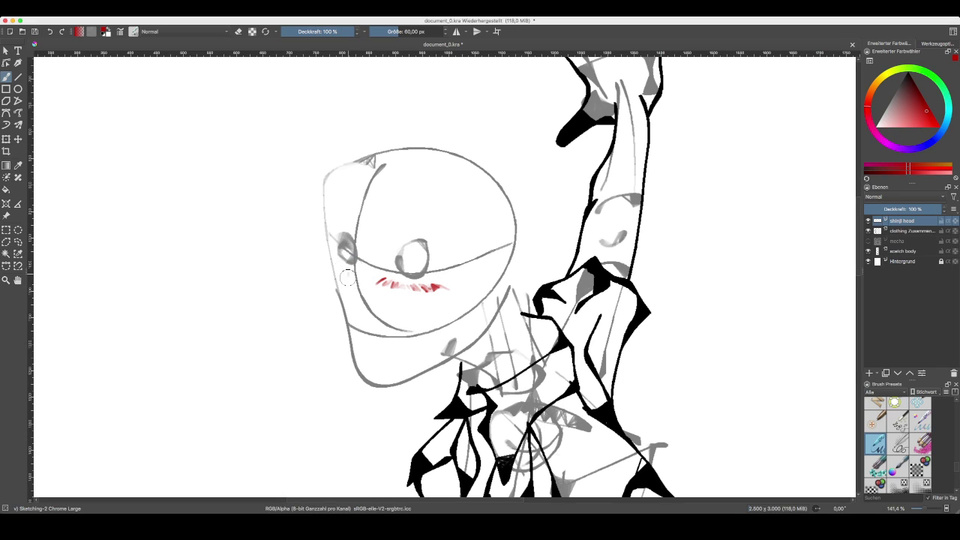
{"action": "left_click_drag", "start_coordinate": [332, 267], "coordinate": [336, 270]}
{"action": "key", "text": "super+z"}
{"action": "left_click", "coordinate": [908, 72]}
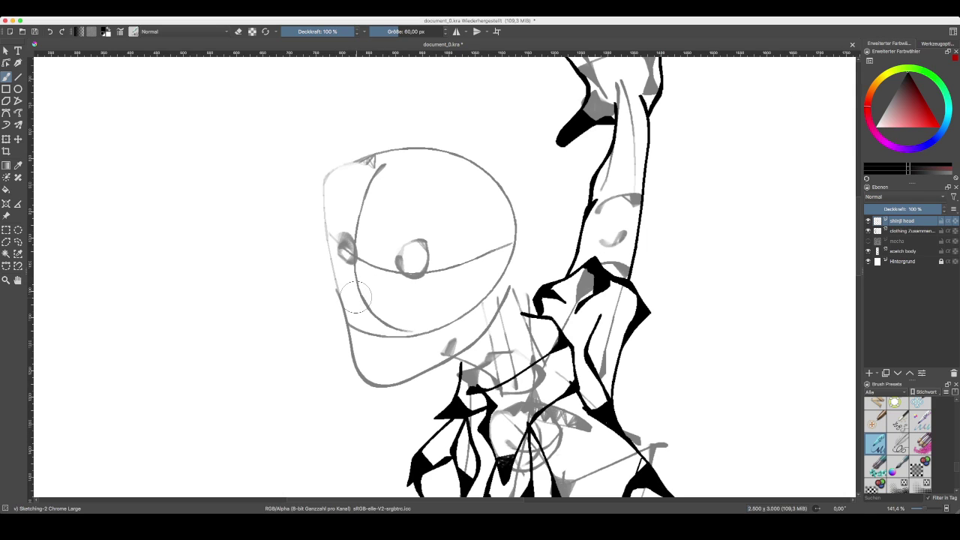
{"action": "left_click_drag", "start_coordinate": [342, 284], "coordinate": [338, 327]}
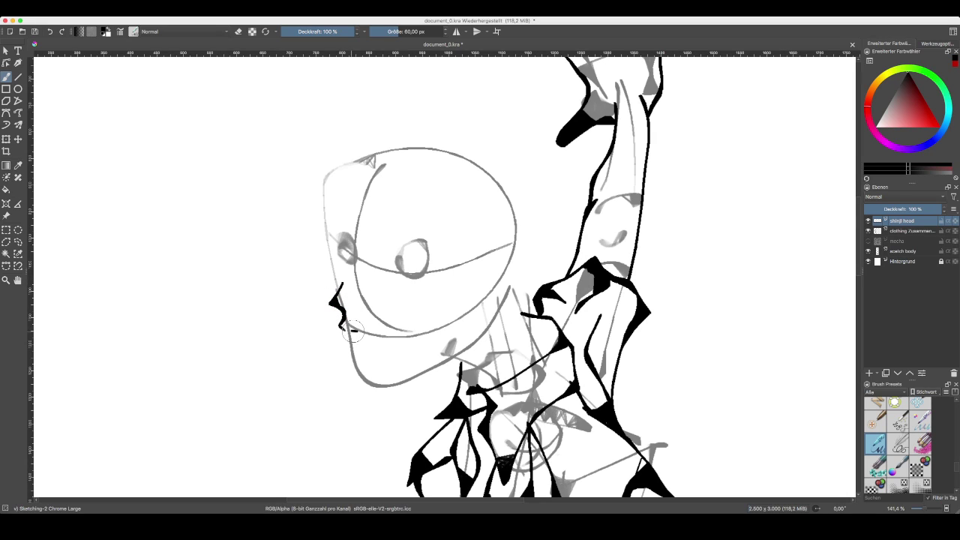
{"action": "key", "text": "super+z"}
{"action": "mouse_move", "coordinate": [361, 333]}
{"action": "left_mouse_down"}
{"action": "mouse_move", "coordinate": [392, 345]}
{"action": "mouse_move", "coordinate": [382, 360]}
{"action": "mouse_move", "coordinate": [347, 346]}
{"action": "mouse_move", "coordinate": [346, 334]}
{"action": "mouse_move", "coordinate": [351, 368]}
{"action": "mouse_move", "coordinate": [370, 381]}
{"action": "mouse_move", "coordinate": [472, 330]}
{"action": "mouse_move", "coordinate": [487, 298]}
{"action": "mouse_move", "coordinate": [515, 285]}
{"action": "mouse_move", "coordinate": [515, 246]}
{"action": "mouse_move", "coordinate": [484, 273]}
{"action": "left_mouse_up"}
{"action": "key", "text": "ctrl+z"}
{"action": "key", "text": "ctrl+z"}
{"action": "key", "text": "ctrl+z"}
{"action": "key", "text": "ctrl+z"}
{"action": "key", "text": "ctrl+z"}
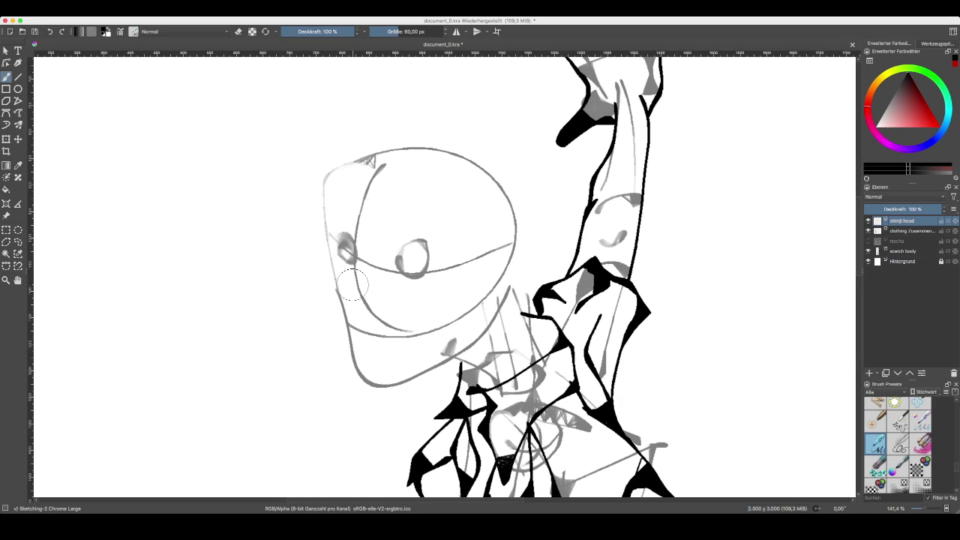
{"action": "mouse_move", "coordinate": [353, 284]}
{"action": "left_mouse_down"}
{"action": "mouse_move", "coordinate": [336, 307]}
{"action": "mouse_move", "coordinate": [349, 319]}
{"action": "left_mouse_up"}
{"action": "mouse_move", "coordinate": [351, 348]}
{"action": "left_mouse_down"}
{"action": "mouse_move", "coordinate": [365, 380]}
{"action": "mouse_move", "coordinate": [385, 384]}
{"action": "mouse_move", "coordinate": [457, 338]}
{"action": "left_mouse_up"}
{"action": "key", "text": "super+z"}
- Ink the pointed nose profile and the jaw line running from below the nose around the chin towards the ear
{"action": "mouse_move", "coordinate": [354, 285]}
{"action": "left_mouse_down"}
{"action": "mouse_move", "coordinate": [333, 317]}
{"action": "mouse_move", "coordinate": [352, 334]}
{"action": "left_mouse_up"}
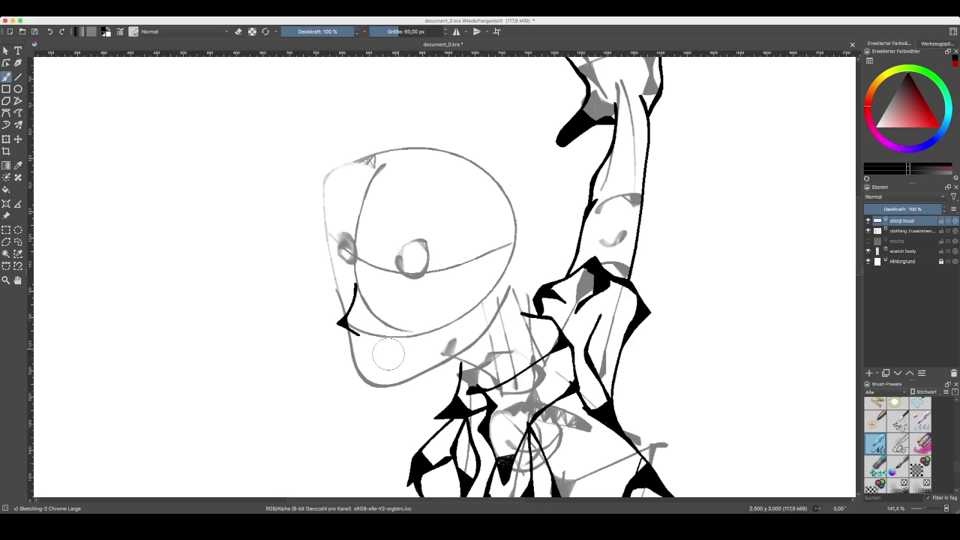
{"action": "mouse_move", "coordinate": [348, 337]}
{"action": "left_mouse_down"}
{"action": "mouse_move", "coordinate": [371, 388]}
{"action": "mouse_move", "coordinate": [393, 384]}
{"action": "mouse_move", "coordinate": [470, 333]}
{"action": "mouse_move", "coordinate": [493, 272]}
{"action": "left_mouse_up"}
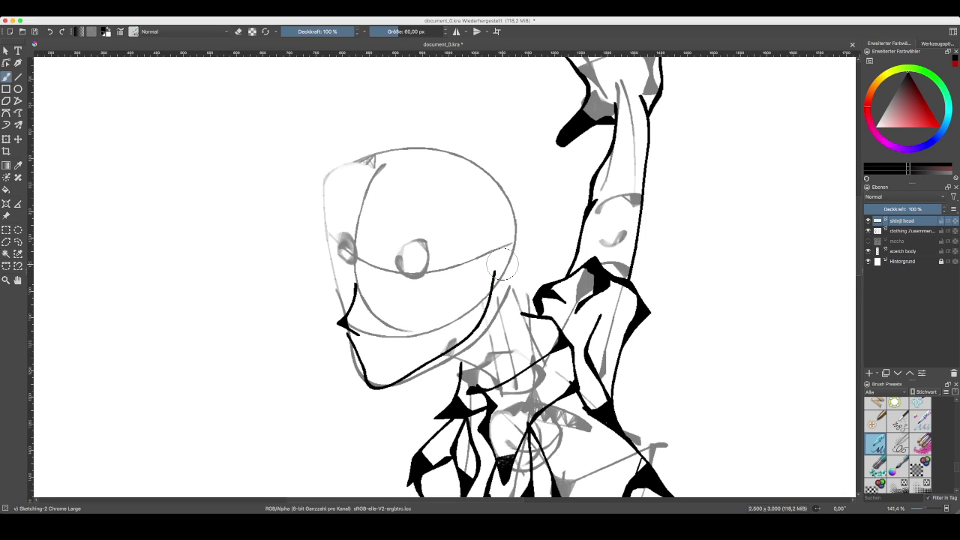
- Remove the trial ear lines and erase the upper end of the jaw line near the ear
{"action": "mouse_move", "coordinate": [488, 272]}
{"action": "left_mouse_down"}
{"action": "mouse_move", "coordinate": [506, 246]}
{"action": "mouse_move", "coordinate": [510, 239]}
{"action": "mouse_move", "coordinate": [489, 239]}
{"action": "mouse_move", "coordinate": [502, 229]}
{"action": "mouse_move", "coordinate": [517, 232]}
{"action": "mouse_move", "coordinate": [492, 292]}
{"action": "left_mouse_up"}
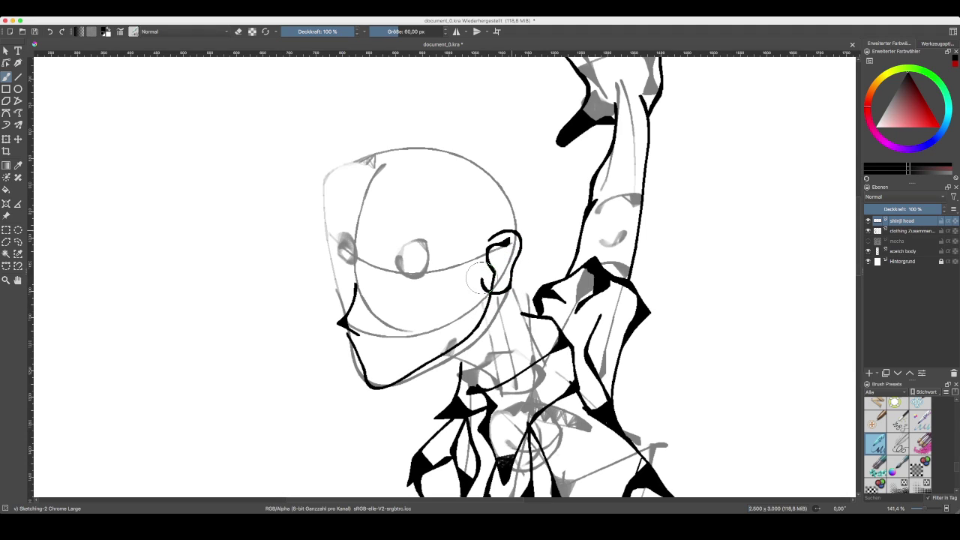
{"action": "key", "text": "ctrl+z"}
{"action": "key", "text": "ctrl+z"}
{"action": "key", "text": "ctrl+z"}
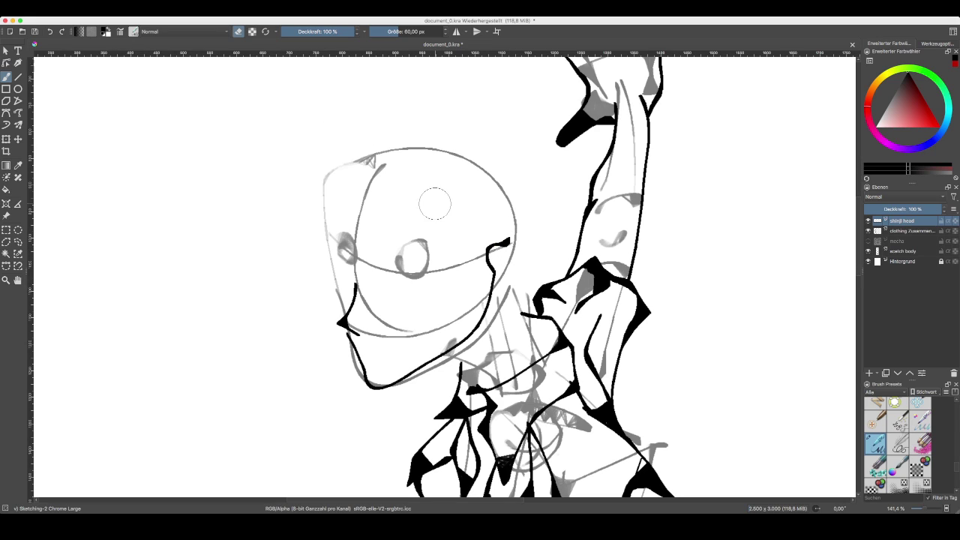
{"action": "mouse_move", "coordinate": [510, 247]}
{"action": "left_mouse_down"}
{"action": "mouse_move", "coordinate": [481, 277]}
{"action": "mouse_move", "coordinate": [510, 300]}
{"action": "mouse_move", "coordinate": [481, 319]}
{"action": "left_mouse_up"}
{"action": "mouse_move", "coordinate": [475, 261]}
{"action": "left_mouse_down"}
{"action": "mouse_move", "coordinate": [493, 231]}
{"action": "mouse_move", "coordinate": [516, 232]}
{"action": "mouse_move", "coordinate": [481, 271]}
{"action": "left_mouse_up"}
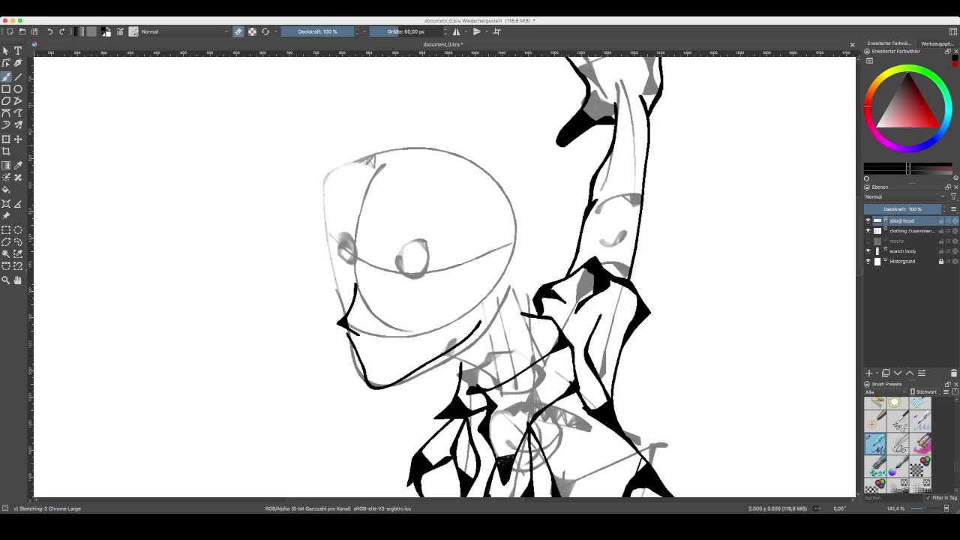
{"action": "left_click", "coordinate": [238, 30]}
- Ink the ear contour lower on the head so that it joins the shortened jaw line
{"action": "mouse_move", "coordinate": [500, 269]}
{"action": "left_mouse_down"}
{"action": "mouse_move", "coordinate": [523, 276]}
{"action": "mouse_move", "coordinate": [525, 294]}
{"action": "mouse_move", "coordinate": [480, 323]}
{"action": "mouse_move", "coordinate": [473, 305]}
{"action": "left_mouse_up"}
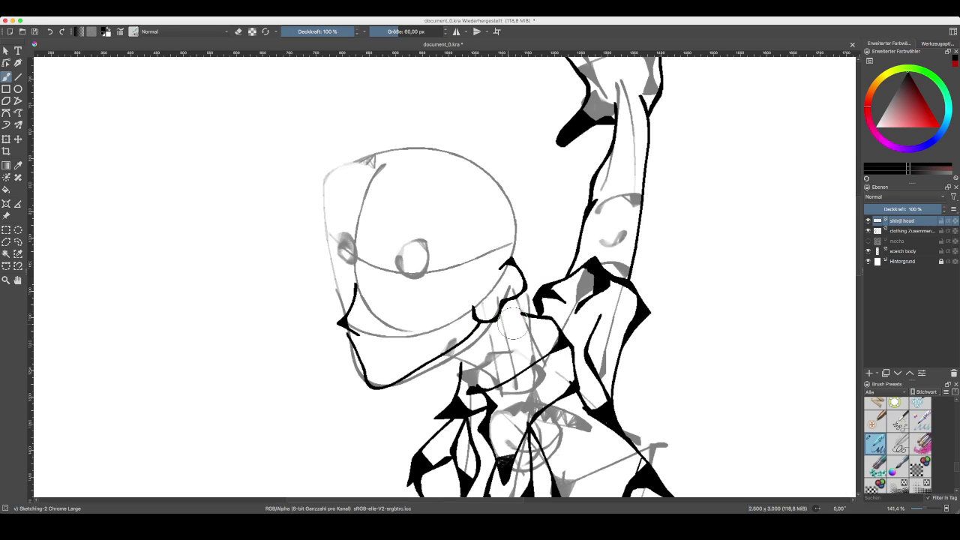
{"action": "key", "text": "super+z"}
{"action": "mouse_move", "coordinate": [496, 269]}
{"action": "left_mouse_down"}
{"action": "mouse_move", "coordinate": [520, 274]}
{"action": "mouse_move", "coordinate": [520, 298]}
{"action": "mouse_move", "coordinate": [478, 325]}
{"action": "left_mouse_up"}
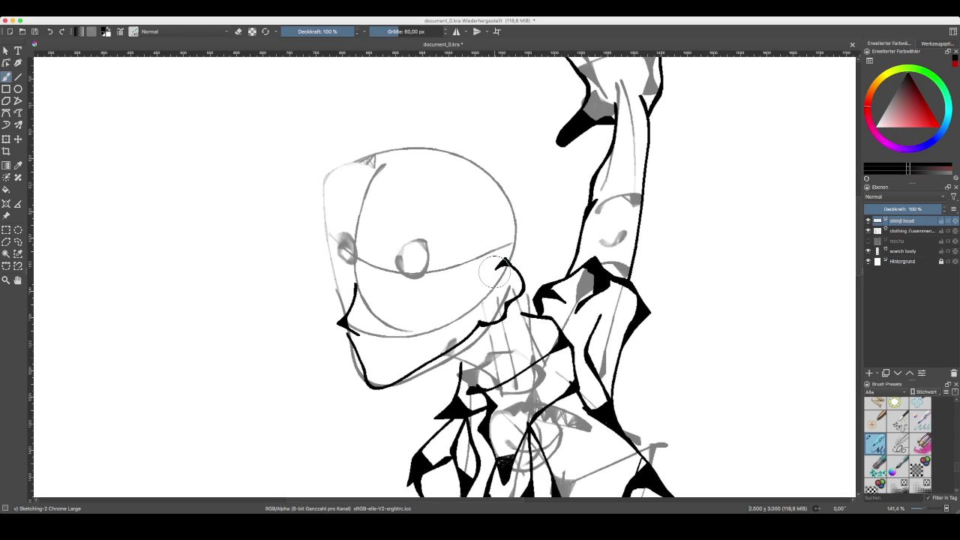
- Outline the hair over the skull with a spiky tuft at the back, and erase the jagged fringe strands
{"action": "mouse_move", "coordinate": [499, 262]}
{"action": "left_mouse_down"}
{"action": "mouse_move", "coordinate": [472, 321]}
{"action": "mouse_move", "coordinate": [485, 274]}
{"action": "mouse_move", "coordinate": [480, 264]}
{"action": "mouse_move", "coordinate": [470, 279]}
{"action": "mouse_move", "coordinate": [472, 249]}
{"action": "mouse_move", "coordinate": [457, 265]}
{"action": "mouse_move", "coordinate": [456, 229]}
{"action": "mouse_move", "coordinate": [438, 252]}
{"action": "mouse_move", "coordinate": [436, 226]}
{"action": "mouse_move", "coordinate": [428, 246]}
{"action": "mouse_move", "coordinate": [419, 208]}
{"action": "mouse_move", "coordinate": [406, 240]}
{"action": "mouse_move", "coordinate": [393, 198]}
{"action": "mouse_move", "coordinate": [382, 229]}
{"action": "mouse_move", "coordinate": [379, 191]}
{"action": "mouse_move", "coordinate": [354, 230]}
{"action": "mouse_move", "coordinate": [357, 201]}
{"action": "mouse_move", "coordinate": [339, 214]}
{"action": "mouse_move", "coordinate": [354, 207]}
{"action": "mouse_move", "coordinate": [366, 219]}
{"action": "mouse_move", "coordinate": [367, 206]}
{"action": "mouse_move", "coordinate": [355, 198]}
{"action": "mouse_move", "coordinate": [332, 255]}
{"action": "mouse_move", "coordinate": [324, 205]}
{"action": "mouse_move", "coordinate": [328, 250]}
{"action": "mouse_move", "coordinate": [294, 264]}
{"action": "mouse_move", "coordinate": [312, 234]}
{"action": "mouse_move", "coordinate": [283, 246]}
{"action": "mouse_move", "coordinate": [299, 207]}
{"action": "mouse_move", "coordinate": [281, 216]}
{"action": "mouse_move", "coordinate": [309, 185]}
{"action": "mouse_move", "coordinate": [294, 195]}
{"action": "mouse_move", "coordinate": [279, 160]}
{"action": "mouse_move", "coordinate": [420, 126]}
{"action": "mouse_move", "coordinate": [471, 155]}
{"action": "mouse_move", "coordinate": [482, 172]}
{"action": "mouse_move", "coordinate": [478, 132]}
{"action": "mouse_move", "coordinate": [491, 179]}
{"action": "mouse_move", "coordinate": [534, 160]}
{"action": "mouse_move", "coordinate": [502, 174]}
{"action": "mouse_move", "coordinate": [534, 243]}
{"action": "left_mouse_up"}
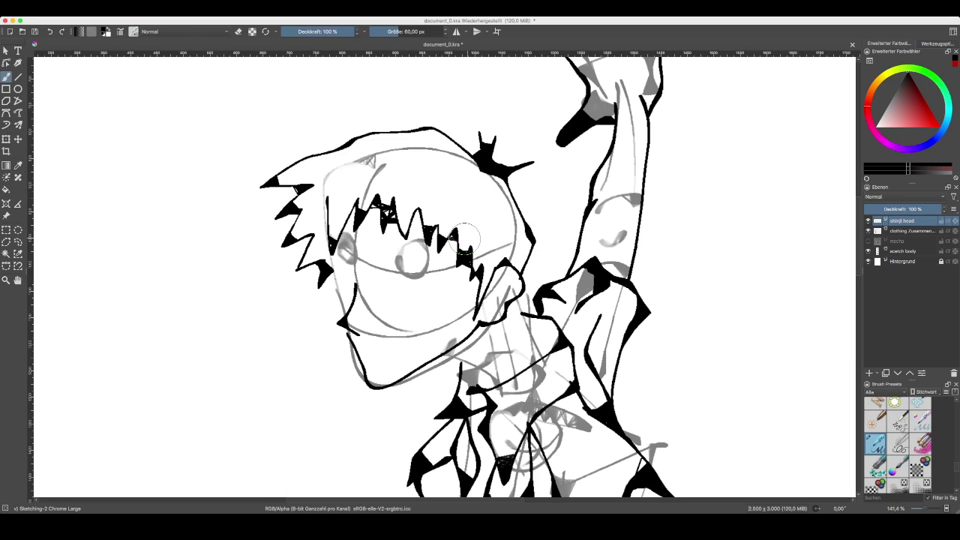
{"action": "left_click_drag", "start_coordinate": [289, 227], "coordinate": [283, 242]}
{"action": "left_click", "coordinate": [239, 32]}
{"action": "mouse_move", "coordinate": [316, 194]}
{"action": "left_mouse_down"}
{"action": "mouse_move", "coordinate": [308, 161]}
{"action": "mouse_move", "coordinate": [310, 215]}
{"action": "mouse_move", "coordinate": [303, 168]}
{"action": "mouse_move", "coordinate": [264, 184]}
{"action": "mouse_move", "coordinate": [261, 194]}
{"action": "mouse_move", "coordinate": [311, 182]}
{"action": "mouse_move", "coordinate": [271, 211]}
{"action": "mouse_move", "coordinate": [302, 200]}
{"action": "mouse_move", "coordinate": [279, 227]}
{"action": "mouse_move", "coordinate": [275, 221]}
{"action": "mouse_move", "coordinate": [303, 226]}
{"action": "left_mouse_up"}
{"action": "mouse_move", "coordinate": [270, 247]}
{"action": "left_mouse_down"}
{"action": "mouse_move", "coordinate": [311, 231]}
{"action": "mouse_move", "coordinate": [295, 251]}
{"action": "mouse_move", "coordinate": [318, 266]}
{"action": "mouse_move", "coordinate": [309, 285]}
{"action": "mouse_move", "coordinate": [330, 264]}
{"action": "mouse_move", "coordinate": [316, 289]}
{"action": "mouse_move", "coordinate": [307, 279]}
{"action": "mouse_move", "coordinate": [333, 255]}
{"action": "mouse_move", "coordinate": [330, 240]}
{"action": "mouse_move", "coordinate": [345, 252]}
{"action": "mouse_move", "coordinate": [319, 230]}
{"action": "mouse_move", "coordinate": [351, 250]}
{"action": "mouse_move", "coordinate": [313, 196]}
{"action": "mouse_move", "coordinate": [362, 233]}
{"action": "mouse_move", "coordinate": [343, 202]}
{"action": "mouse_move", "coordinate": [363, 188]}
{"action": "mouse_move", "coordinate": [393, 201]}
{"action": "mouse_move", "coordinate": [380, 209]}
{"action": "mouse_move", "coordinate": [355, 197]}
{"action": "mouse_move", "coordinate": [368, 218]}
{"action": "mouse_move", "coordinate": [411, 236]}
{"action": "mouse_move", "coordinate": [386, 185]}
{"action": "mouse_move", "coordinate": [442, 249]}
{"action": "mouse_move", "coordinate": [446, 216]}
{"action": "mouse_move", "coordinate": [471, 276]}
{"action": "mouse_move", "coordinate": [482, 258]}
{"action": "mouse_move", "coordinate": [477, 281]}
{"action": "mouse_move", "coordinate": [466, 268]}
{"action": "mouse_move", "coordinate": [469, 222]}
{"action": "mouse_move", "coordinate": [430, 285]}
{"action": "mouse_move", "coordinate": [411, 229]}
{"action": "left_mouse_up"}
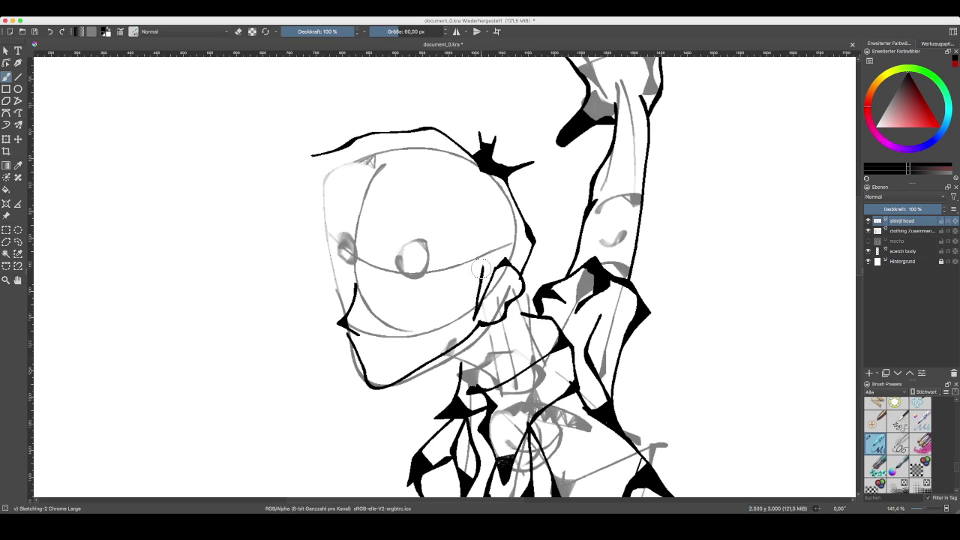
- Ink a shorter fringe across the forehead and spiky strands down the front of the face
{"action": "mouse_move", "coordinate": [481, 268]}
{"action": "left_mouse_down"}
{"action": "mouse_move", "coordinate": [467, 242]}
{"action": "mouse_move", "coordinate": [451, 249]}
{"action": "mouse_move", "coordinate": [448, 228]}
{"action": "mouse_move", "coordinate": [432, 221]}
{"action": "mouse_move", "coordinate": [431, 235]}
{"action": "mouse_move", "coordinate": [415, 214]}
{"action": "mouse_move", "coordinate": [412, 222]}
{"action": "mouse_move", "coordinate": [404, 213]}
{"action": "mouse_move", "coordinate": [406, 236]}
{"action": "mouse_move", "coordinate": [378, 190]}
{"action": "mouse_move", "coordinate": [350, 227]}
{"action": "mouse_move", "coordinate": [351, 204]}
{"action": "mouse_move", "coordinate": [348, 216]}
{"action": "mouse_move", "coordinate": [340, 196]}
{"action": "mouse_move", "coordinate": [329, 242]}
{"action": "left_mouse_up"}
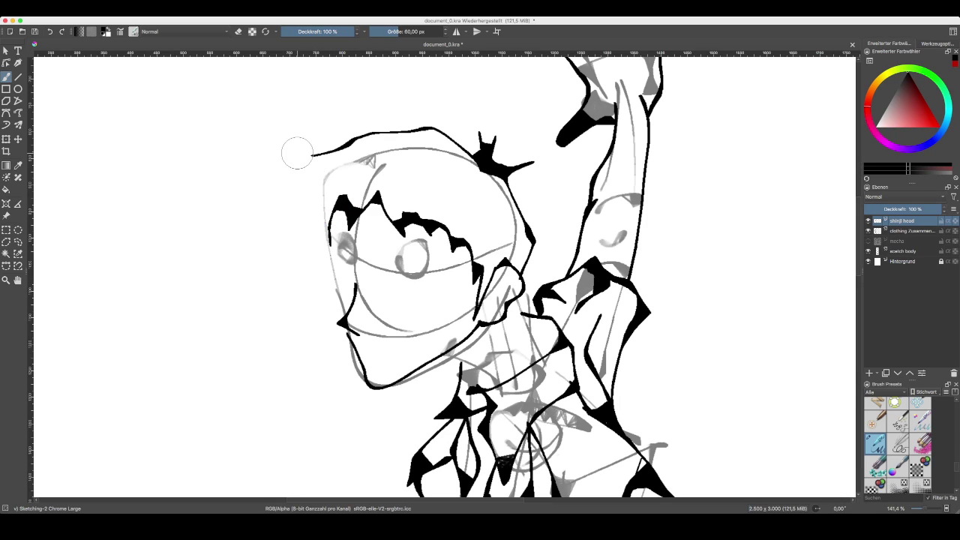
{"action": "mouse_move", "coordinate": [318, 154]}
{"action": "left_mouse_down"}
{"action": "mouse_move", "coordinate": [283, 151]}
{"action": "mouse_move", "coordinate": [310, 172]}
{"action": "mouse_move", "coordinate": [297, 236]}
{"action": "mouse_move", "coordinate": [312, 226]}
{"action": "mouse_move", "coordinate": [324, 282]}
{"action": "mouse_move", "coordinate": [328, 273]}
{"action": "mouse_move", "coordinate": [338, 294]}
{"action": "mouse_move", "coordinate": [333, 214]}
{"action": "left_mouse_up"}
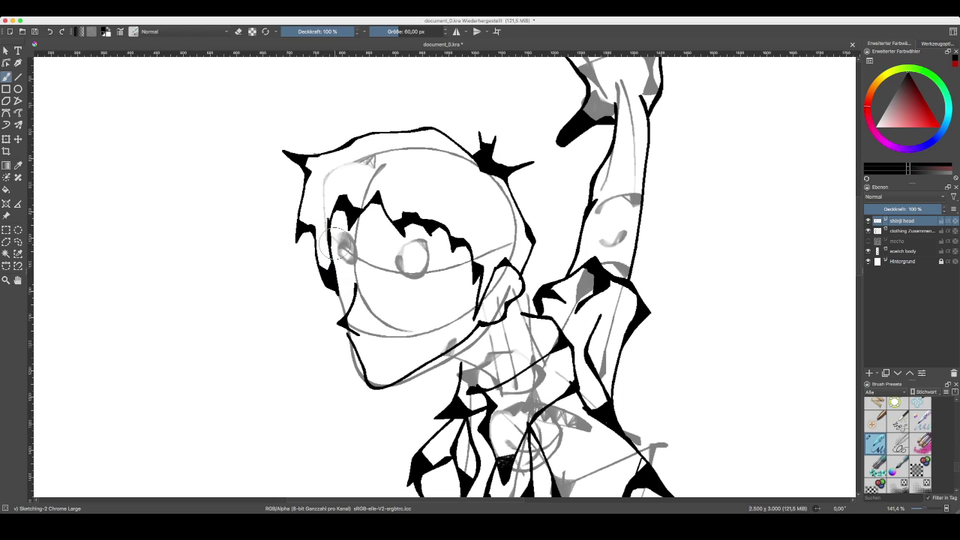
{"action": "mouse_move", "coordinate": [335, 208]}
{"action": "left_mouse_down"}
{"action": "mouse_move", "coordinate": [324, 248]}
{"action": "mouse_move", "coordinate": [330, 210]}
{"action": "mouse_move", "coordinate": [313, 197]}
{"action": "mouse_move", "coordinate": [319, 184]}
{"action": "mouse_move", "coordinate": [323, 241]}
{"action": "mouse_move", "coordinate": [312, 199]}
{"action": "mouse_move", "coordinate": [306, 213]}
{"action": "mouse_move", "coordinate": [314, 183]}
{"action": "left_mouse_up"}
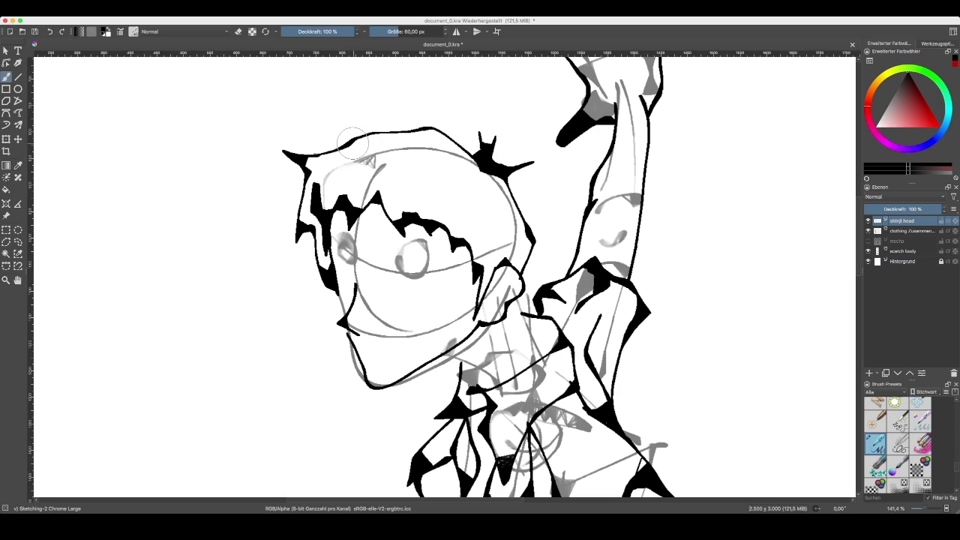
- Draw jagged black shapes around white highlights on the crown and back of the hair
{"action": "mouse_move", "coordinate": [360, 138]}
{"action": "left_mouse_down"}
{"action": "mouse_move", "coordinate": [410, 189]}
{"action": "mouse_move", "coordinate": [389, 182]}
{"action": "left_mouse_up"}
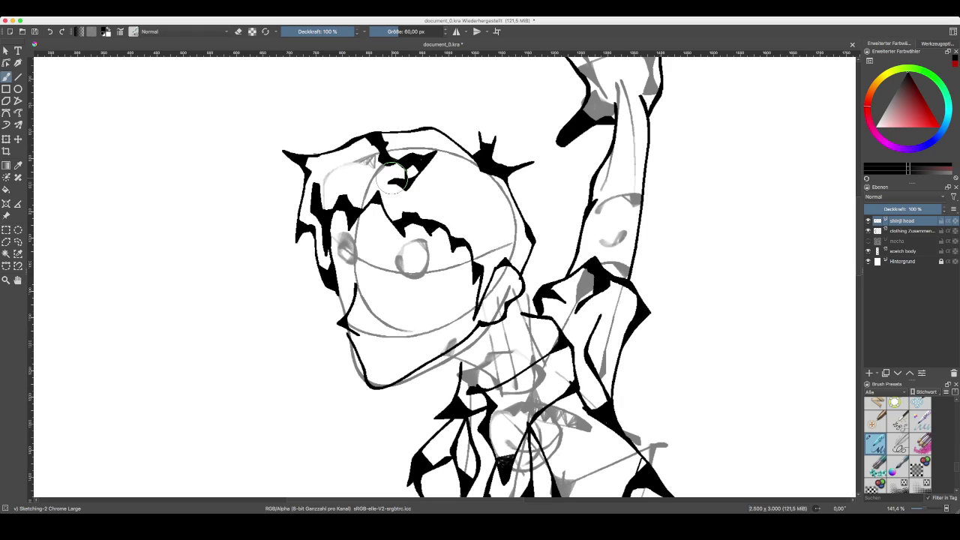
{"action": "mouse_move", "coordinate": [391, 180]}
{"action": "left_mouse_down"}
{"action": "mouse_move", "coordinate": [359, 171]}
{"action": "mouse_move", "coordinate": [360, 161]}
{"action": "mouse_move", "coordinate": [328, 177]}
{"action": "mouse_move", "coordinate": [356, 172]}
{"action": "mouse_move", "coordinate": [345, 161]}
{"action": "mouse_move", "coordinate": [323, 167]}
{"action": "mouse_move", "coordinate": [342, 150]}
{"action": "mouse_move", "coordinate": [319, 155]}
{"action": "mouse_move", "coordinate": [352, 159]}
{"action": "left_mouse_up"}
{"action": "mouse_move", "coordinate": [444, 188]}
{"action": "left_mouse_down"}
{"action": "mouse_move", "coordinate": [463, 170]}
{"action": "mouse_move", "coordinate": [467, 196]}
{"action": "mouse_move", "coordinate": [486, 197]}
{"action": "mouse_move", "coordinate": [507, 225]}
{"action": "mouse_move", "coordinate": [477, 259]}
{"action": "mouse_move", "coordinate": [491, 226]}
{"action": "mouse_move", "coordinate": [481, 229]}
{"action": "left_mouse_up"}
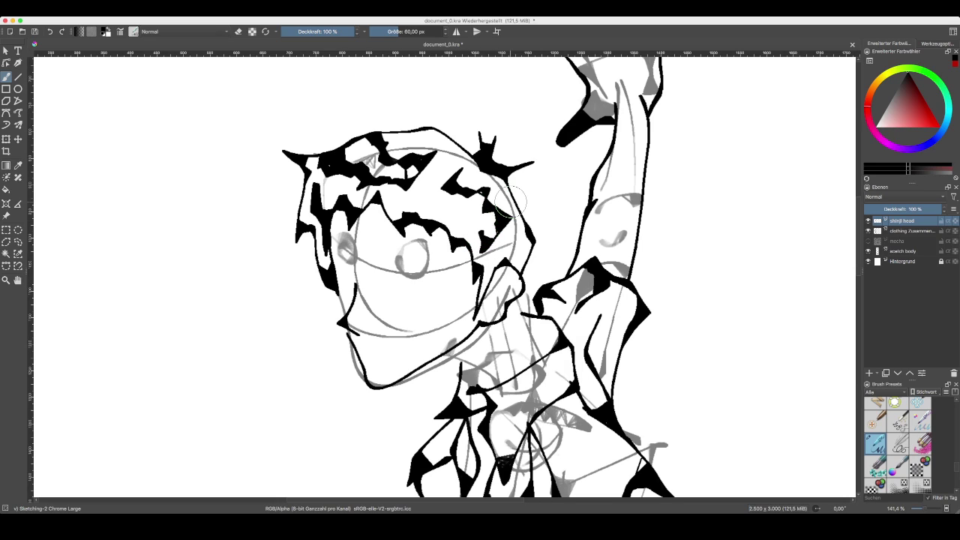
{"action": "key", "text": "ctrl+z"}
{"action": "mouse_move", "coordinate": [511, 195]}
{"action": "left_mouse_down"}
{"action": "mouse_move", "coordinate": [464, 187]}
{"action": "mouse_move", "coordinate": [464, 179]}
{"action": "mouse_move", "coordinate": [446, 212]}
{"action": "mouse_move", "coordinate": [479, 219]}
{"action": "mouse_move", "coordinate": [495, 207]}
{"action": "mouse_move", "coordinate": [526, 231]}
{"action": "left_mouse_up"}
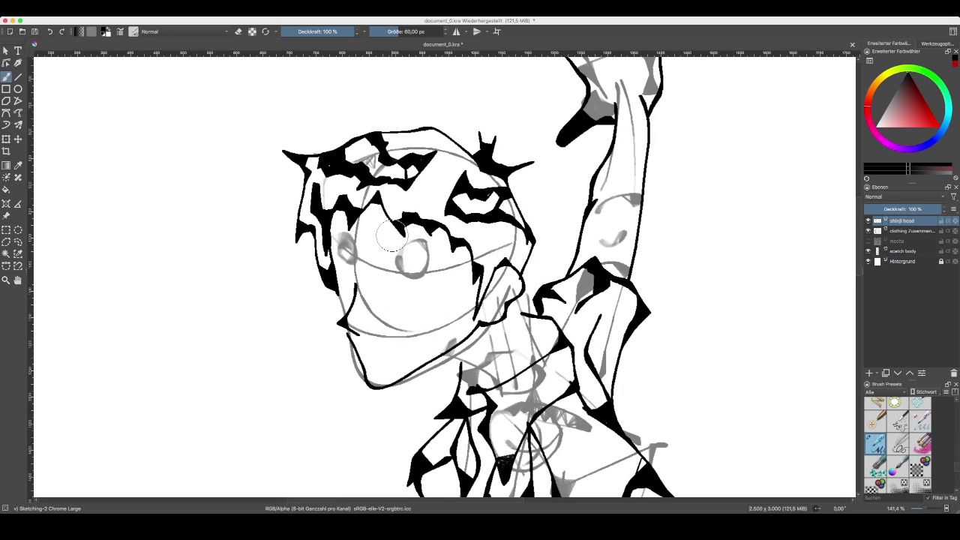
- Ink the near eyebrow and the eye with its pupil, plus short crease lines under the eye
{"action": "left_click_drag", "start_coordinate": [387, 240], "coordinate": [441, 244]}
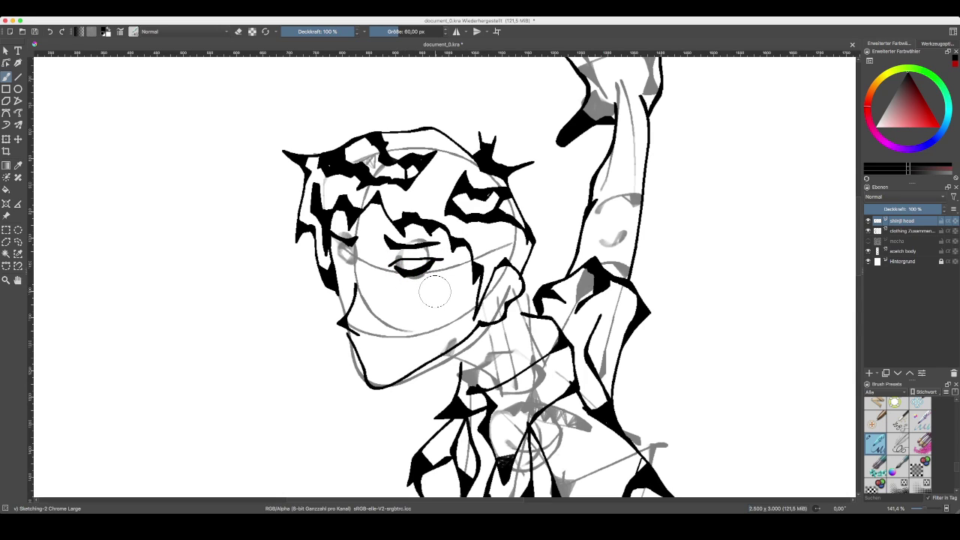
{"action": "key", "text": "ctrl+z"}
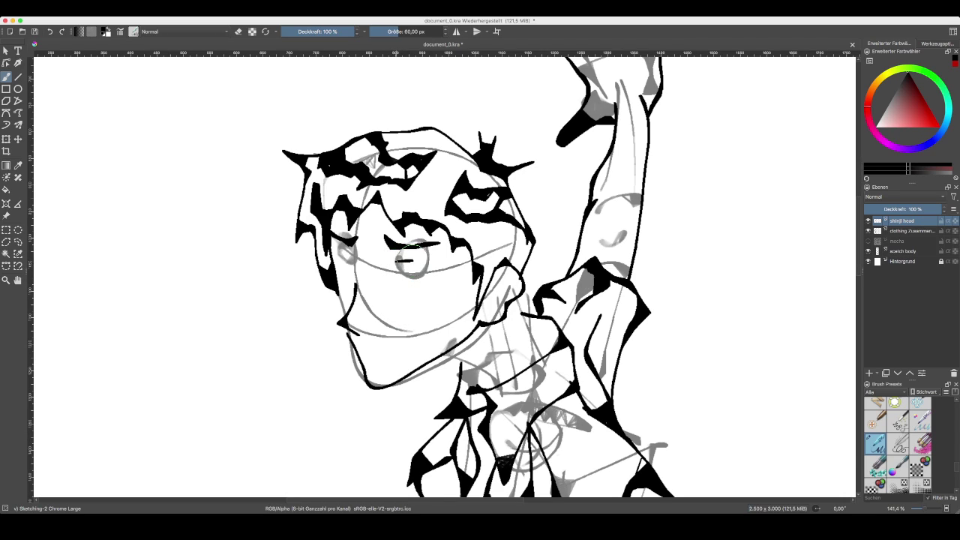
{"action": "left_click_drag", "start_coordinate": [442, 286], "coordinate": [409, 296]}
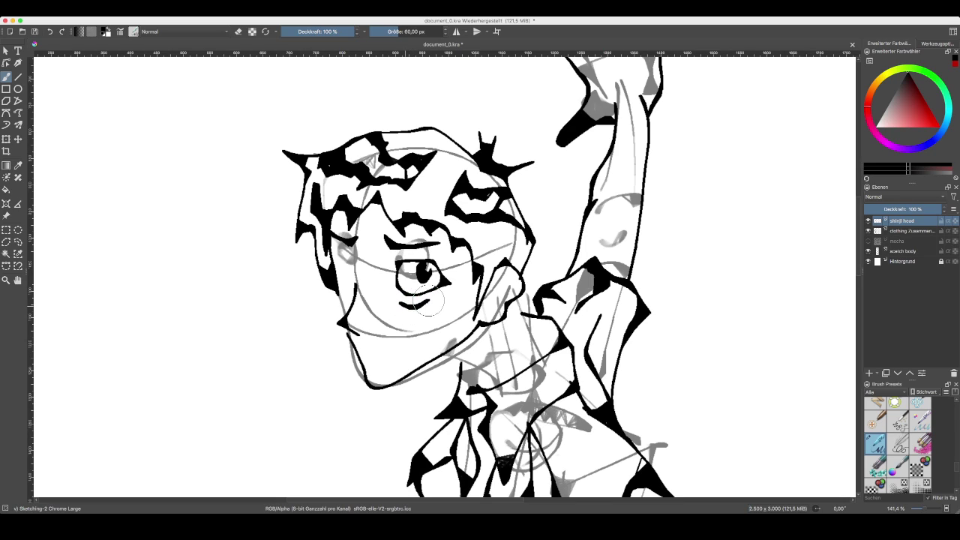
{"action": "key", "text": "ctrl+z"}
{"action": "left_click_drag", "start_coordinate": [442, 289], "coordinate": [407, 305]}
{"action": "key", "text": "ctrl+z"}
- Block in the far side of the face in black and draw a short slanted mouth line above the chin
{"action": "mouse_move", "coordinate": [340, 241]}
{"action": "left_mouse_down"}
{"action": "mouse_move", "coordinate": [334, 285]}
{"action": "mouse_move", "coordinate": [338, 307]}
{"action": "mouse_move", "coordinate": [348, 304]}
{"action": "mouse_move", "coordinate": [343, 315]}
{"action": "mouse_move", "coordinate": [354, 289]}
{"action": "mouse_move", "coordinate": [347, 297]}
{"action": "mouse_move", "coordinate": [343, 274]}
{"action": "mouse_move", "coordinate": [346, 285]}
{"action": "mouse_move", "coordinate": [352, 279]}
{"action": "mouse_move", "coordinate": [345, 267]}
{"action": "mouse_move", "coordinate": [352, 289]}
{"action": "mouse_move", "coordinate": [334, 217]}
{"action": "mouse_move", "coordinate": [346, 221]}
{"action": "mouse_move", "coordinate": [348, 229]}
{"action": "mouse_move", "coordinate": [333, 225]}
{"action": "mouse_move", "coordinate": [341, 237]}
{"action": "left_mouse_up"}
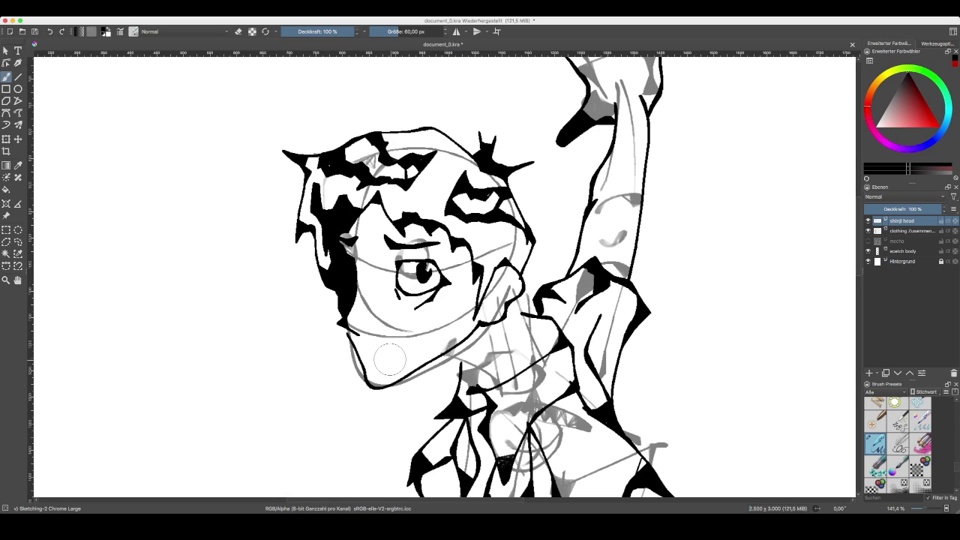
{"action": "left_click_drag", "start_coordinate": [369, 350], "coordinate": [381, 351]}
{"action": "key", "text": "ctrl+z"}
{"action": "left_click_drag", "start_coordinate": [366, 348], "coordinate": [379, 353]}
{"action": "key", "text": "Delete"}
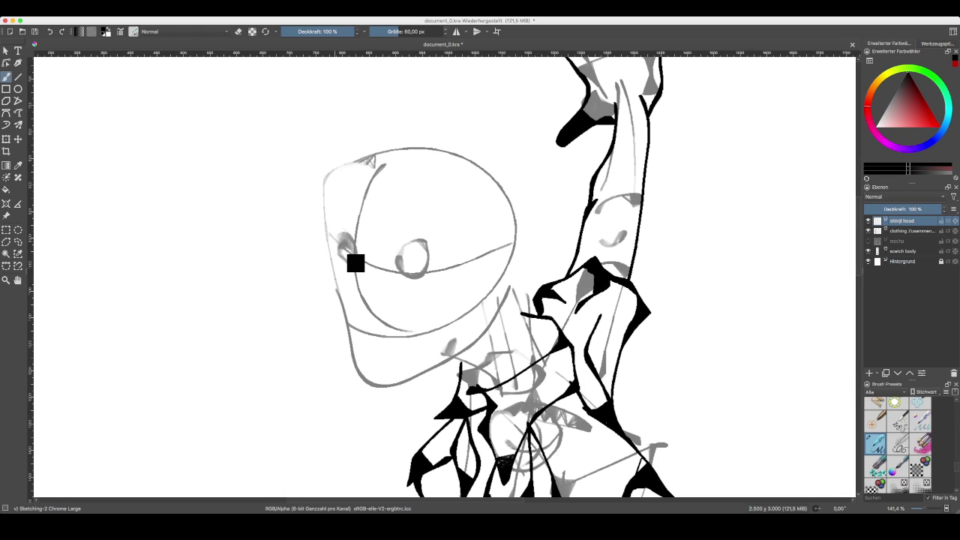
{"action": "key", "text": "ctrl+z"}
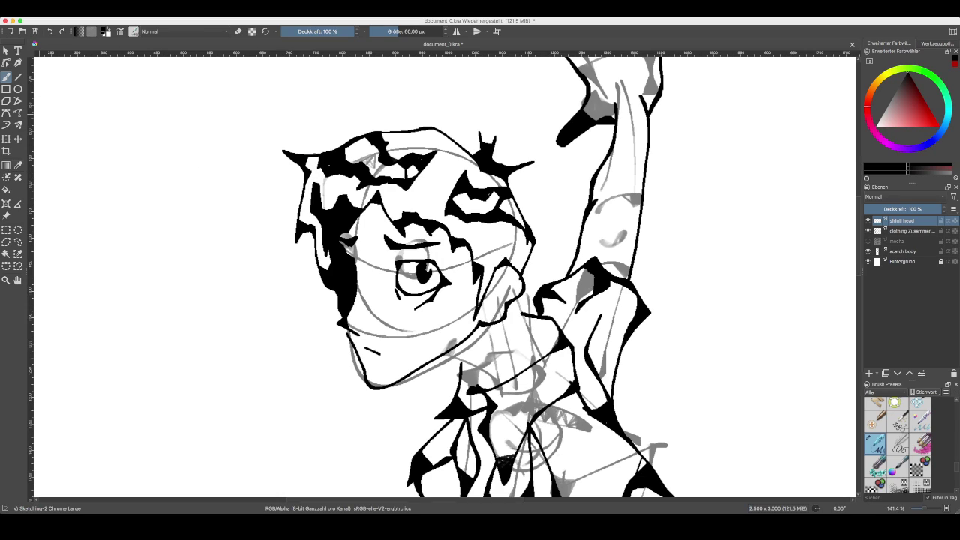
- Fill the hair with black around the white highlights and touch up its edges with the brush
{"action": "left_click", "coordinate": [410, 197]}
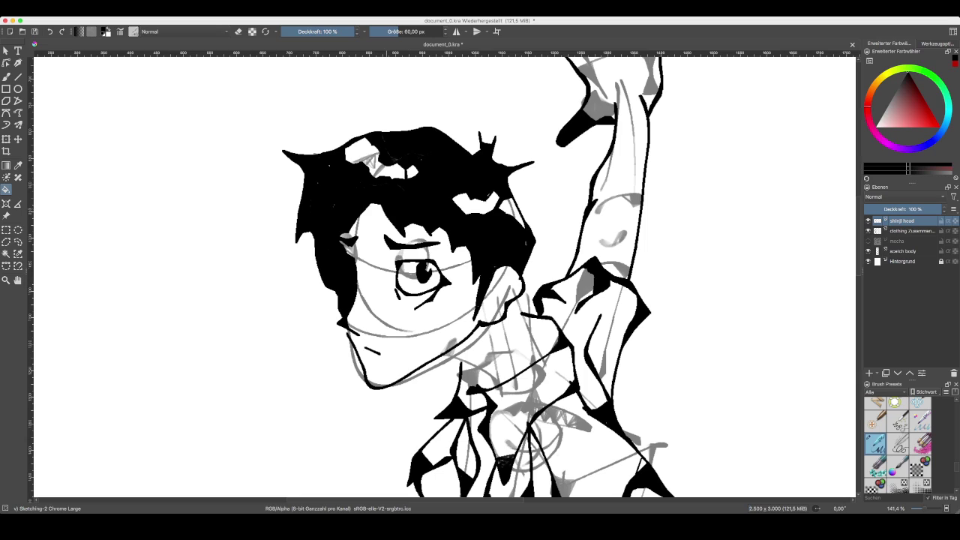
{"action": "left_click", "coordinate": [6, 76]}
{"action": "mouse_move", "coordinate": [437, 154]}
{"action": "left_mouse_down"}
{"action": "mouse_move", "coordinate": [394, 158]}
{"action": "mouse_move", "coordinate": [381, 150]}
{"action": "mouse_move", "coordinate": [390, 141]}
{"action": "left_mouse_up"}
{"action": "left_click_drag", "start_coordinate": [521, 248], "coordinate": [526, 242]}
{"action": "left_click_drag", "start_coordinate": [493, 184], "coordinate": [482, 221]}
{"action": "scroll", "coordinate": [495, 307], "scroll_direction": "down", "scroll_amount": 5}
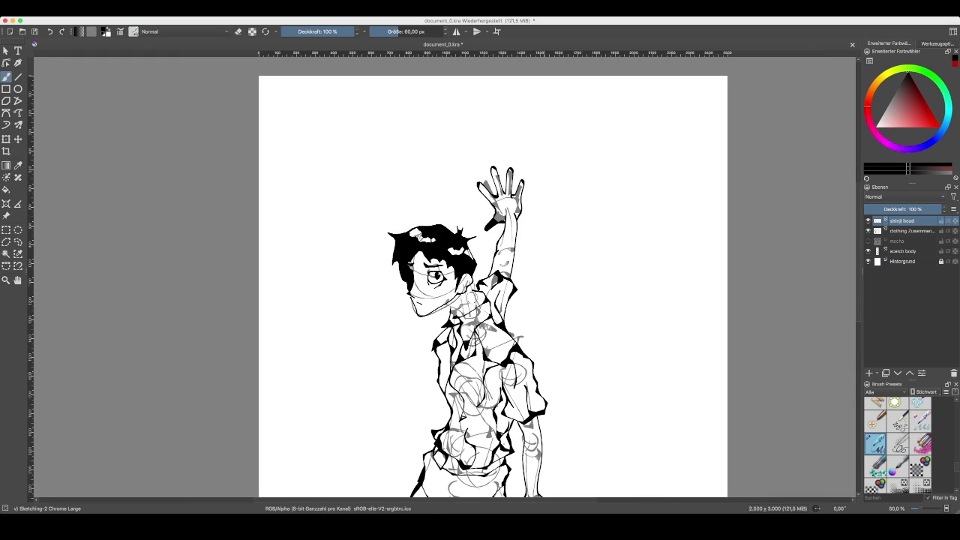
{"action": "key", "text": "minus"}
{"action": "scroll", "coordinate": [450, 278], "scroll_direction": "down", "scroll_amount": 1}
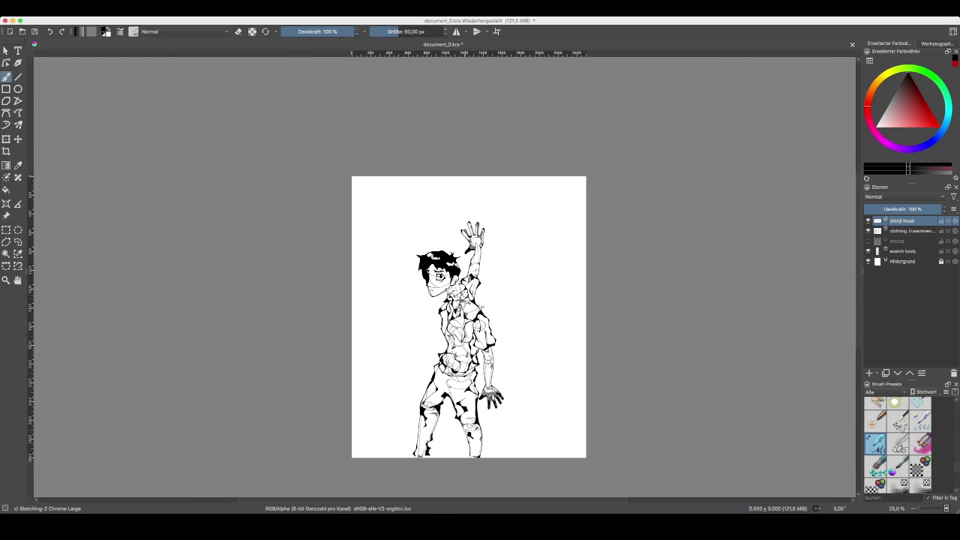
- Ink the front of the neck from the jaw to the collar and the back of the neck from the ear to the collar
{"action": "scroll", "coordinate": [450, 277], "scroll_direction": "up", "scroll_amount": 4}
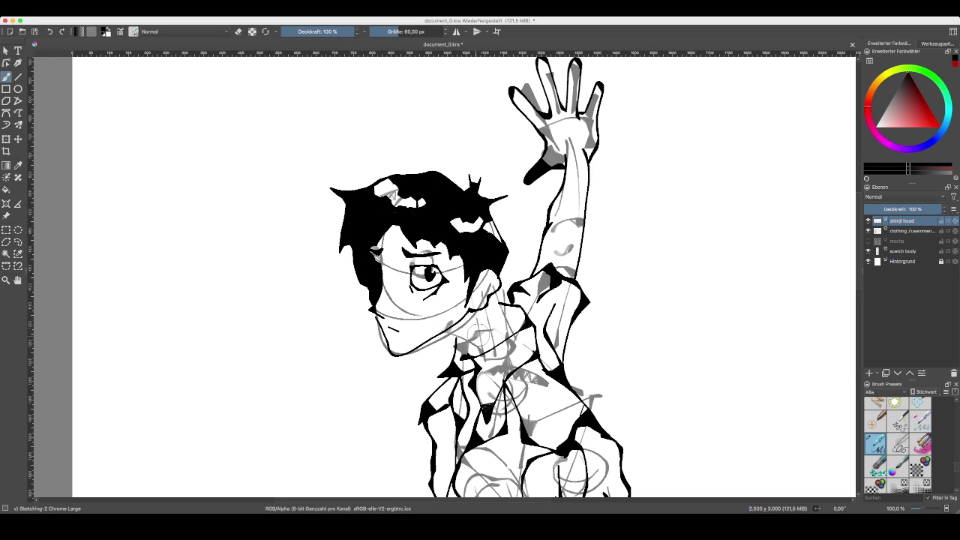
{"action": "left_click_drag", "start_coordinate": [489, 332], "coordinate": [458, 306]}
{"action": "key", "text": "plus"}
{"action": "key", "text": "plus"}
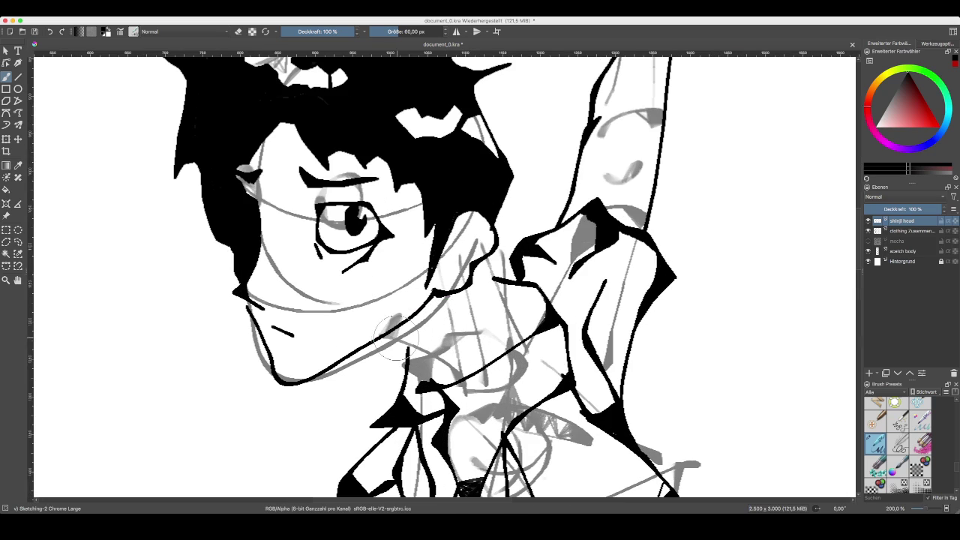
{"action": "mouse_move", "coordinate": [382, 331]}
{"action": "left_mouse_down"}
{"action": "mouse_move", "coordinate": [416, 338]}
{"action": "mouse_move", "coordinate": [430, 373]}
{"action": "left_mouse_up"}
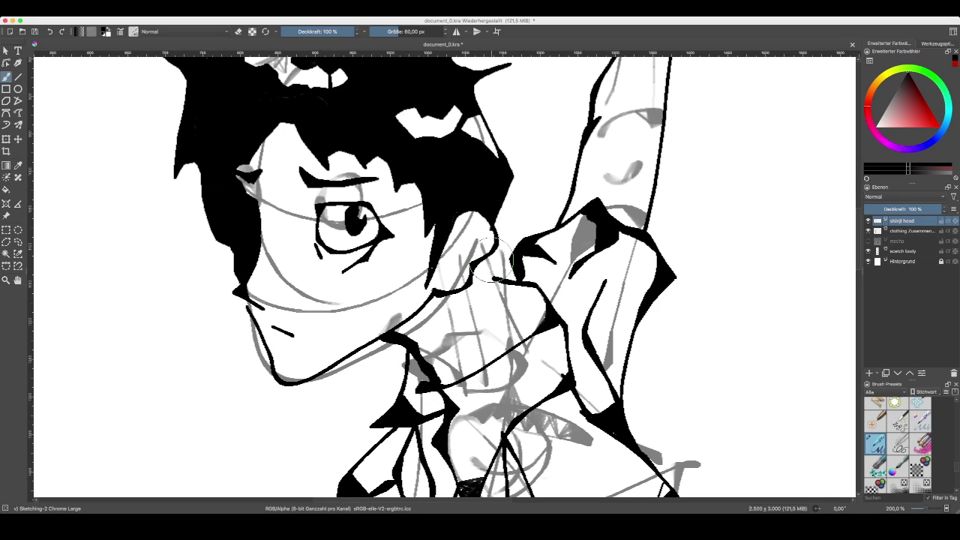
{"action": "mouse_move", "coordinate": [483, 258]}
{"action": "left_mouse_down"}
{"action": "mouse_move", "coordinate": [493, 254]}
{"action": "mouse_move", "coordinate": [487, 267]}
{"action": "mouse_move", "coordinate": [506, 255]}
{"action": "mouse_move", "coordinate": [495, 270]}
{"action": "mouse_move", "coordinate": [498, 244]}
{"action": "mouse_move", "coordinate": [493, 301]}
{"action": "mouse_move", "coordinate": [516, 321]}
{"action": "mouse_move", "coordinate": [522, 314]}
{"action": "mouse_move", "coordinate": [525, 336]}
{"action": "mouse_move", "coordinate": [528, 323]}
{"action": "mouse_move", "coordinate": [540, 330]}
{"action": "left_mouse_up"}
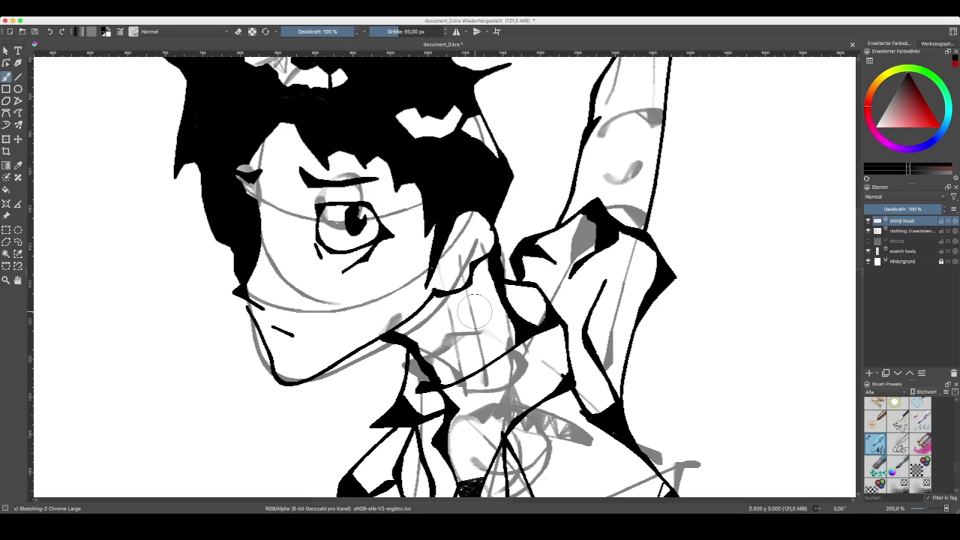
- Draw a tapered black neck-muscle accent just above the collar, undoing the first attempt and redrawing it
{"action": "mouse_move", "coordinate": [475, 328]}
{"action": "left_mouse_down"}
{"action": "mouse_move", "coordinate": [471, 353]}
{"action": "mouse_move", "coordinate": [484, 342]}
{"action": "mouse_move", "coordinate": [468, 370]}
{"action": "mouse_move", "coordinate": [495, 375]}
{"action": "mouse_move", "coordinate": [515, 359]}
{"action": "left_mouse_up"}
{"action": "key", "text": "ctrl+z"}
{"action": "key", "text": "ctrl+z"}
{"action": "key", "text": "ctrl+z"}
{"action": "mouse_move", "coordinate": [474, 314]}
{"action": "left_mouse_down"}
{"action": "mouse_move", "coordinate": [475, 345]}
{"action": "mouse_move", "coordinate": [485, 354]}
{"action": "mouse_move", "coordinate": [466, 375]}
{"action": "mouse_move", "coordinate": [494, 362]}
{"action": "left_mouse_up"}
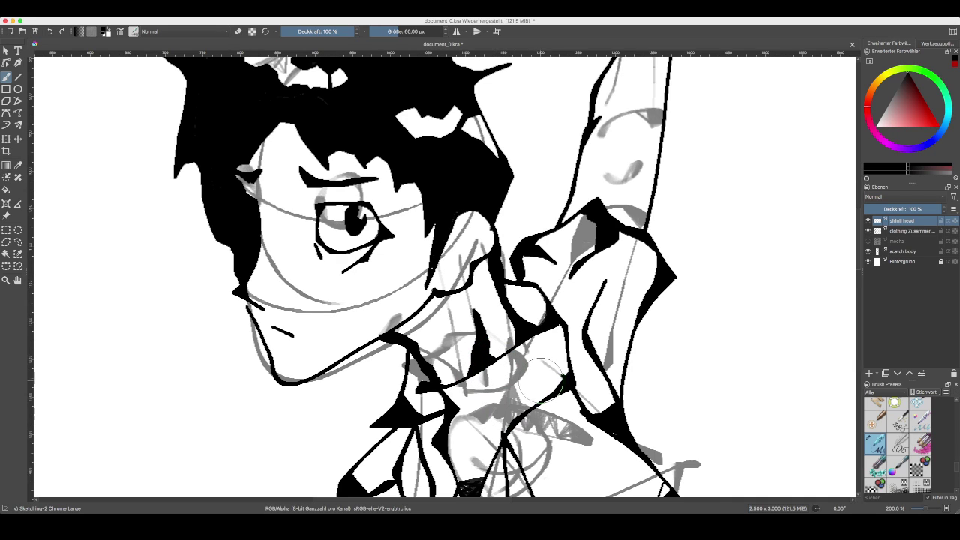
- Examine the inked neck and collar up close and against the whole figure
{"action": "key", "text": "ctrl+minus"}
{"action": "key", "text": "ctrl+minus"}
{"action": "key", "text": "minus"}
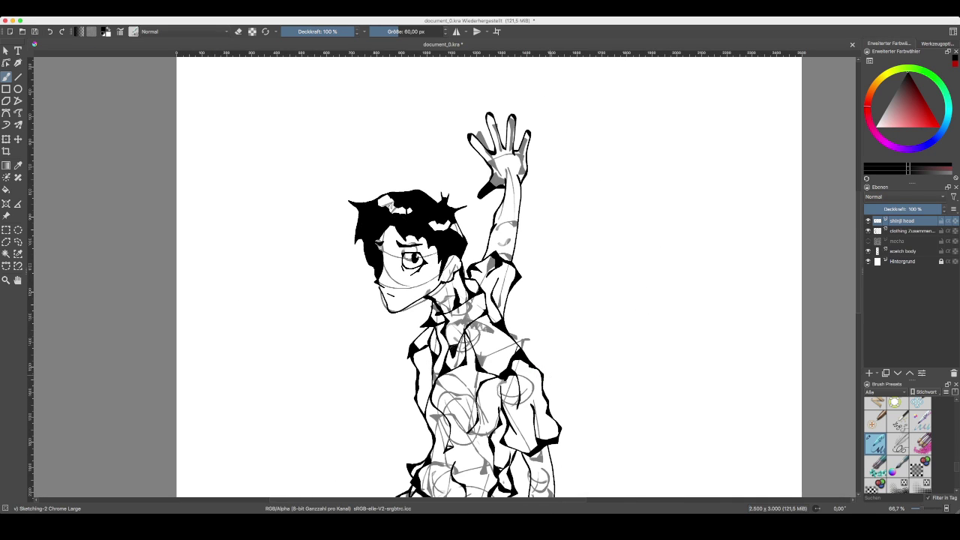
{"action": "scroll", "coordinate": [489, 277], "scroll_direction": "down", "scroll_amount": 2}
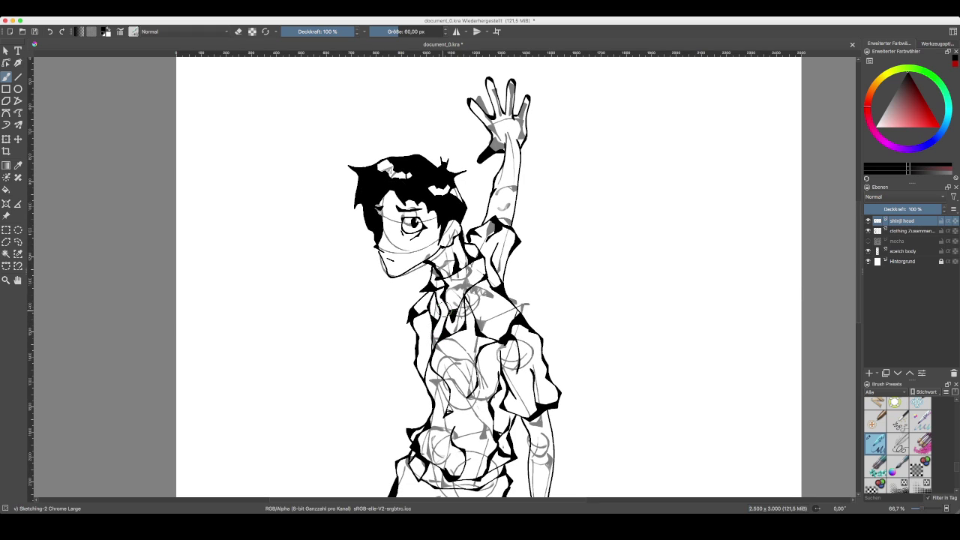
{"action": "key", "text": "ctrl+plus"}
{"action": "key", "text": "ctrl+plus"}
{"action": "key", "text": "ctrl+plus"}
{"action": "left_click_drag", "start_coordinate": [439, 368], "coordinate": [480, 300]}
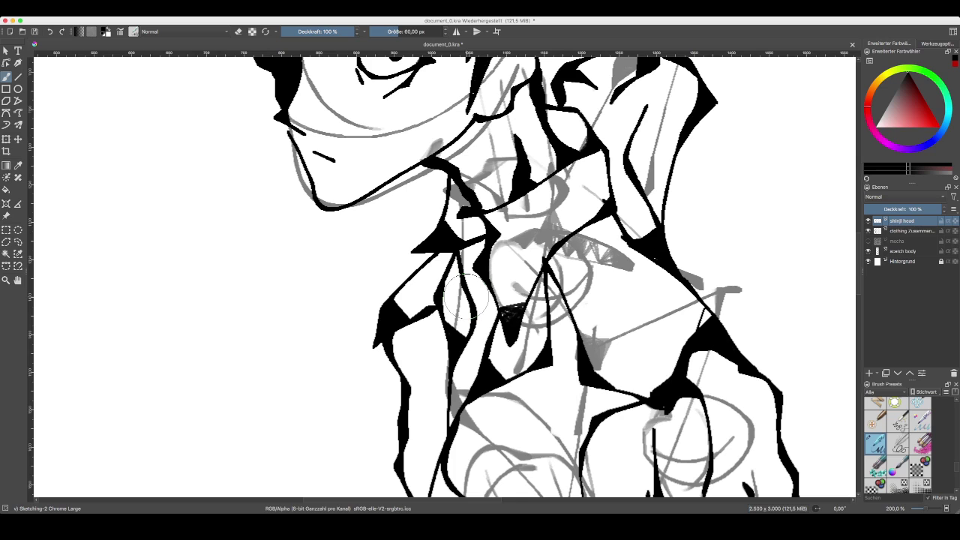
{"action": "key", "text": "minus"}
{"action": "key", "text": "minus"}
{"action": "key", "text": "minus"}
{"action": "key", "text": "minus"}
{"action": "key", "text": "minus"}
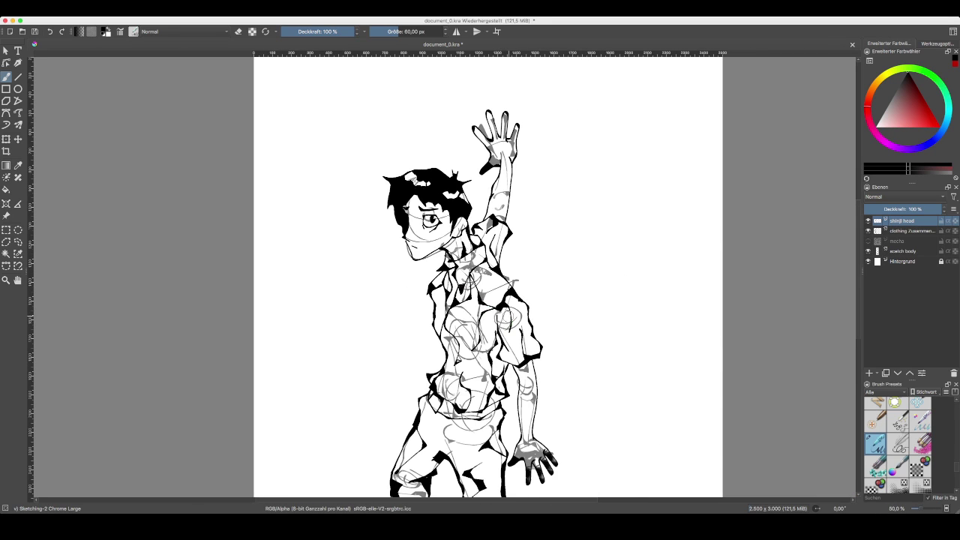
{"action": "key", "text": "plus"}
{"action": "left_click_drag", "start_coordinate": [549, 221], "coordinate": [496, 234]}
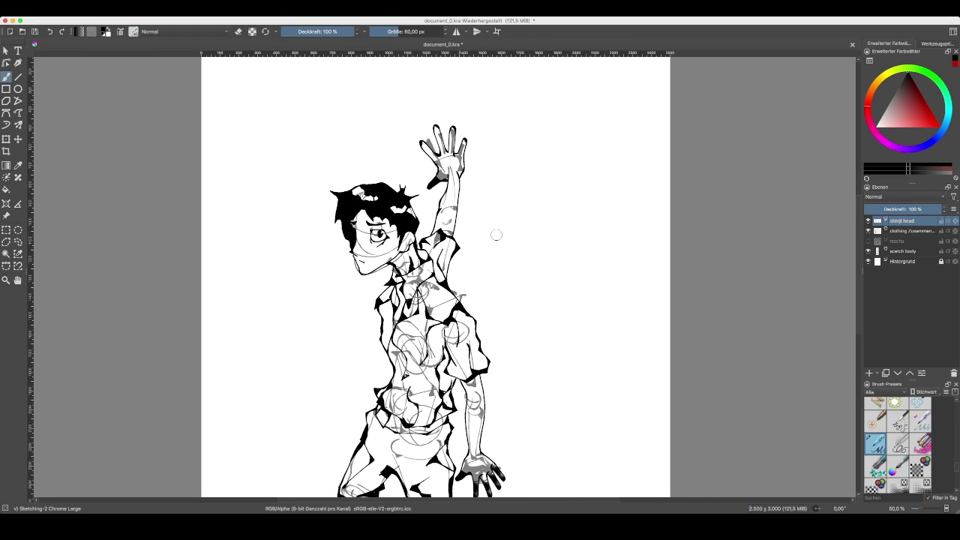
- Toggle the mecha layer's visibility repeatedly to compare the figure with and without the background drawing
{"action": "left_click", "coordinate": [868, 241]}
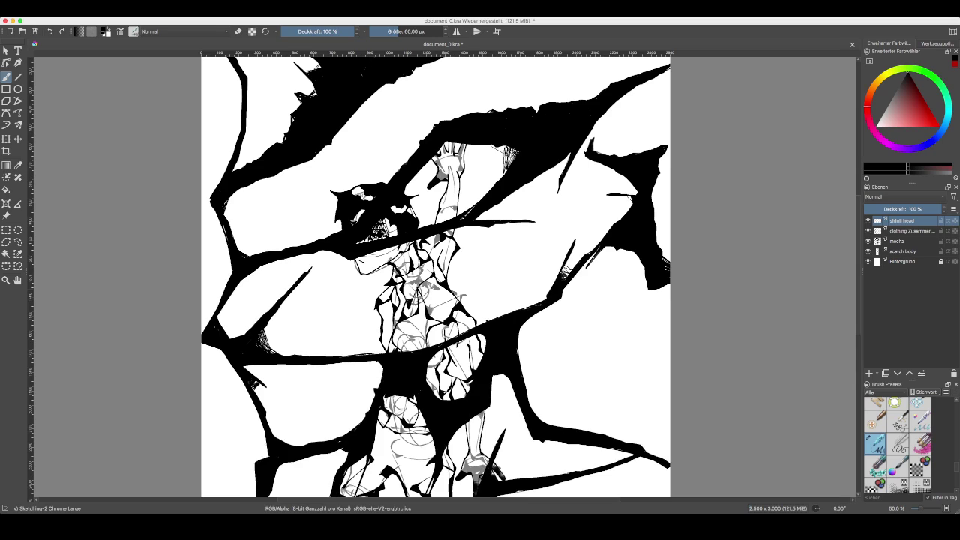
{"action": "left_click", "coordinate": [868, 241]}
{"action": "left_click", "coordinate": [868, 241]}
{"action": "left_click", "coordinate": [868, 241]}
{"action": "left_click", "coordinate": [868, 241]}
{"action": "left_click", "coordinate": [868, 241]}
{"action": "left_click", "coordinate": [868, 241]}
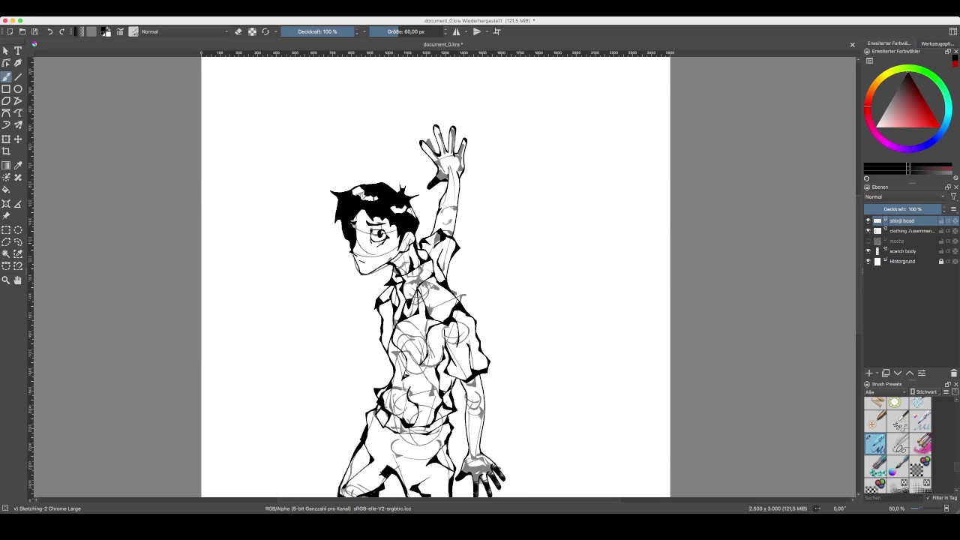
{"action": "left_click", "coordinate": [868, 241]}
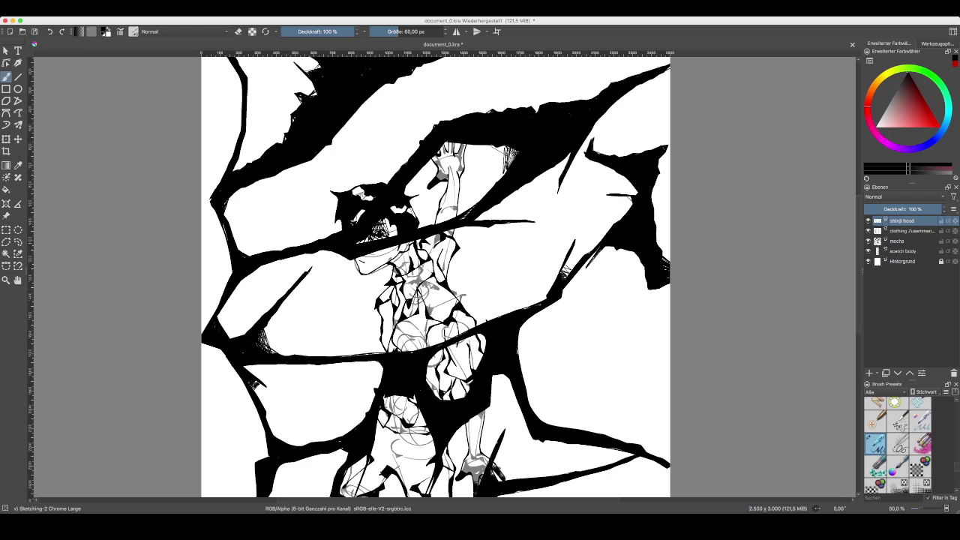
{"action": "left_click", "coordinate": [868, 241]}
{"action": "left_click", "coordinate": [868, 240]}
{"action": "left_click", "coordinate": [867, 241]}
{"action": "left_click", "coordinate": [868, 241]}
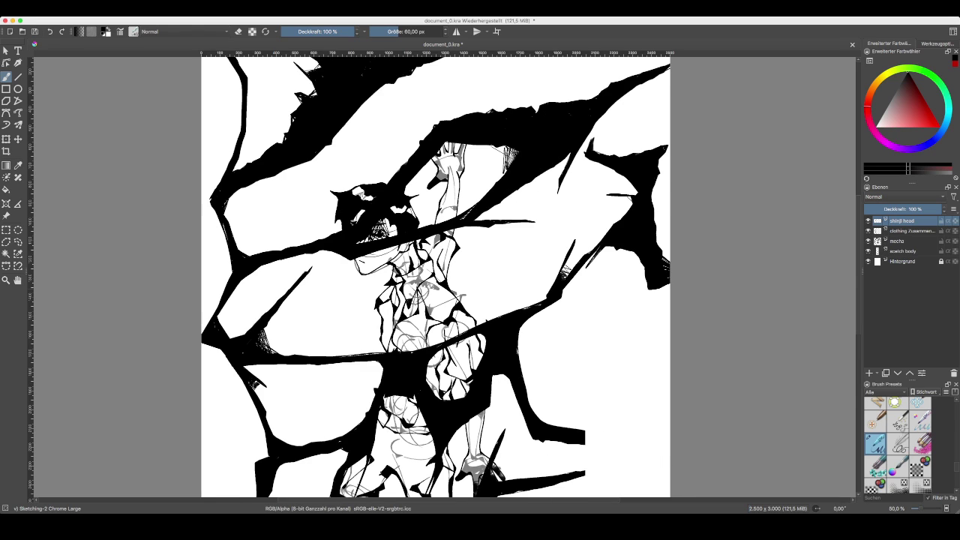
{"action": "left_click", "coordinate": [868, 241]}
{"action": "left_click", "coordinate": [868, 241]}
{"action": "left_click", "coordinate": [868, 241]}
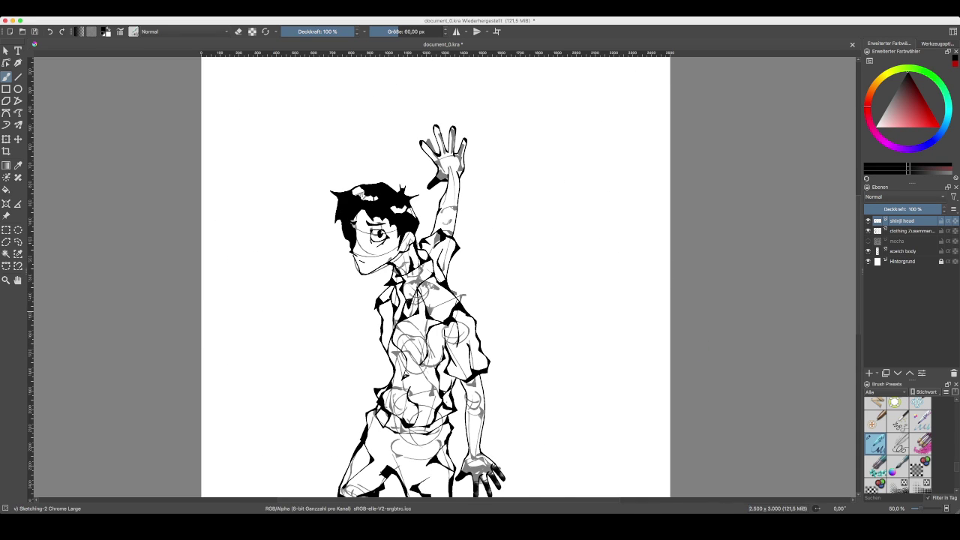
- Try the mecha layer at 56% opacity behind the figure, restore it to 100% and hide the layer again
{"action": "left_click", "coordinate": [898, 240]}
{"action": "left_click", "coordinate": [868, 241]}
{"action": "left_click_drag", "start_coordinate": [938, 210], "coordinate": [921, 209]}
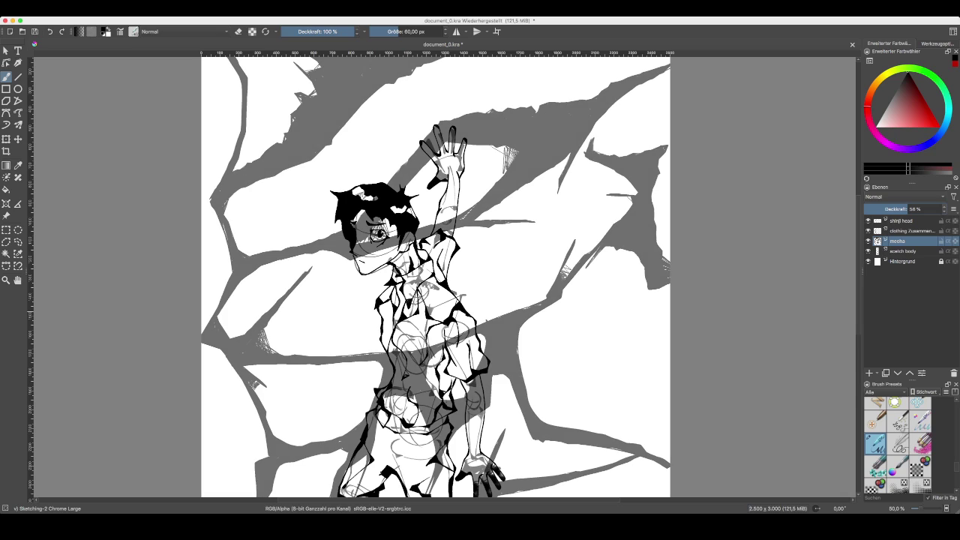
{"action": "left_click_drag", "start_coordinate": [907, 209], "coordinate": [943, 209]}
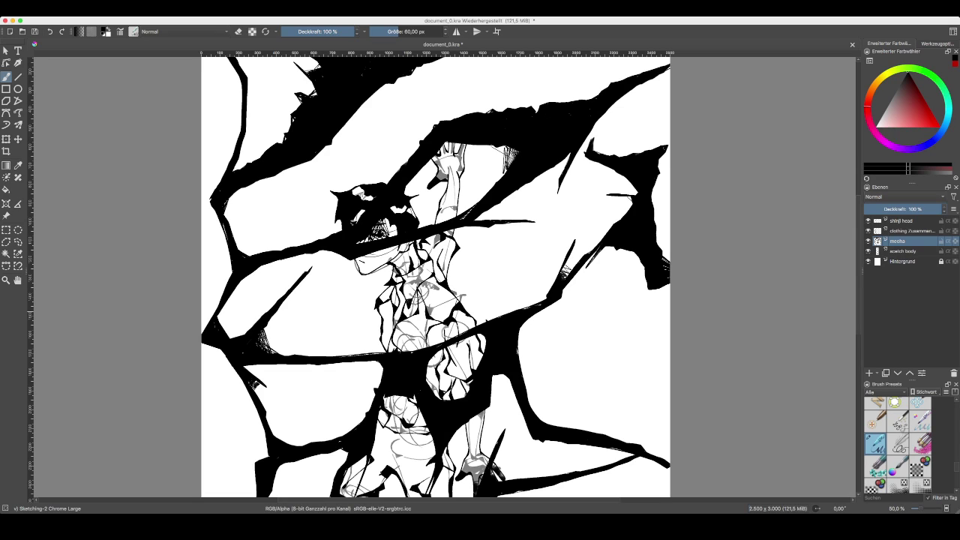
{"action": "left_click", "coordinate": [911, 231]}
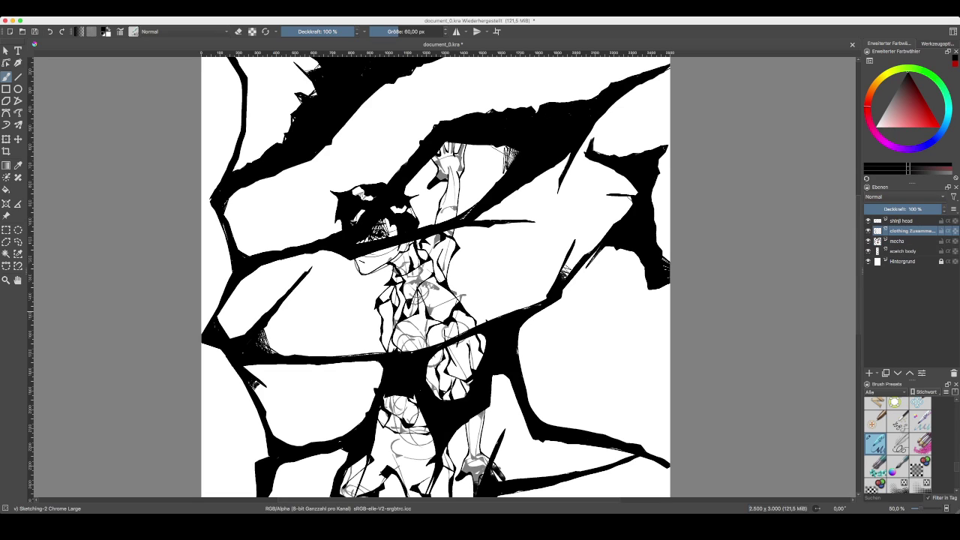
{"action": "left_click", "coordinate": [869, 241]}
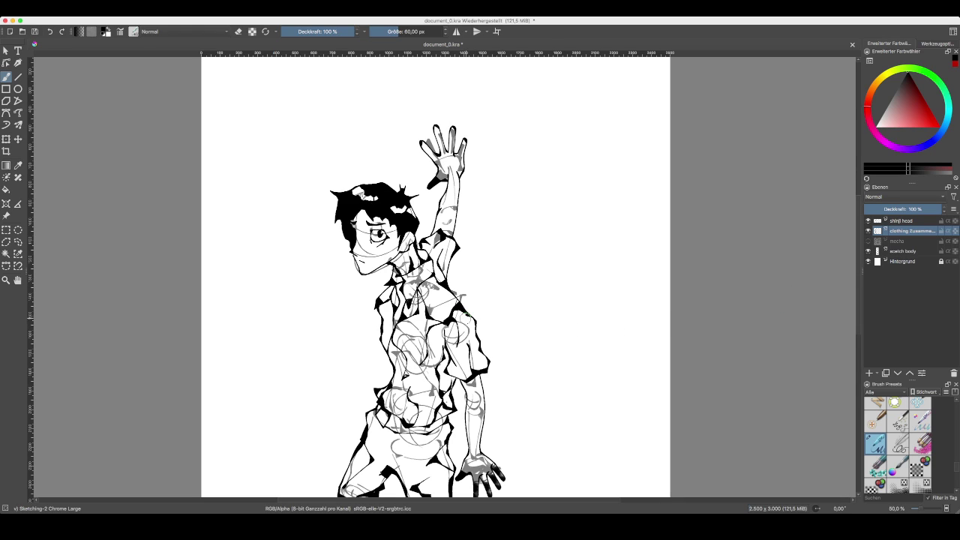
- Lighten the brush colour from black to a light grey for shading
{"action": "key", "text": "plus"}
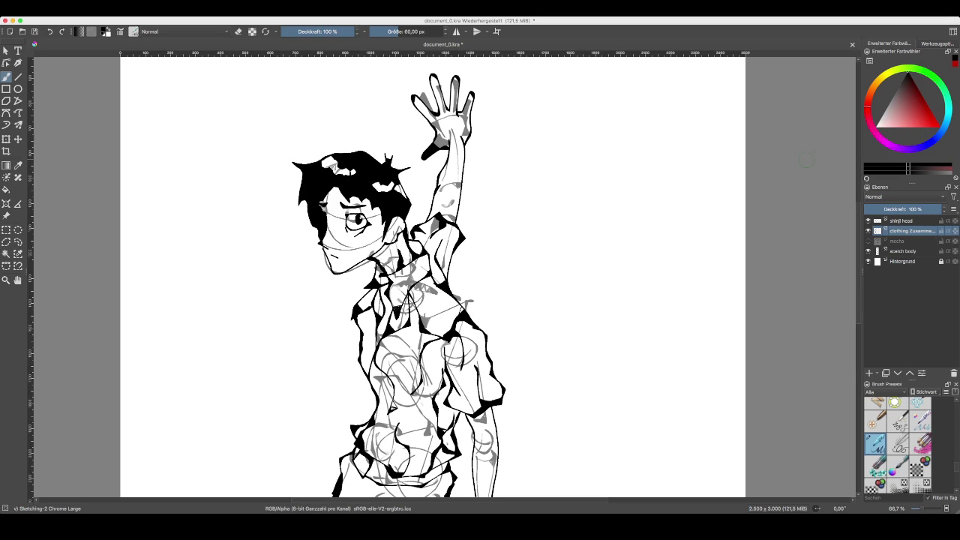
{"action": "key", "text": "l"}
{"action": "key", "text": "l"}
{"action": "key", "text": "l"}
{"action": "key", "text": "l"}
{"action": "key", "text": "l"}
{"action": "key", "text": "l"}
{"action": "key", "text": "k"}
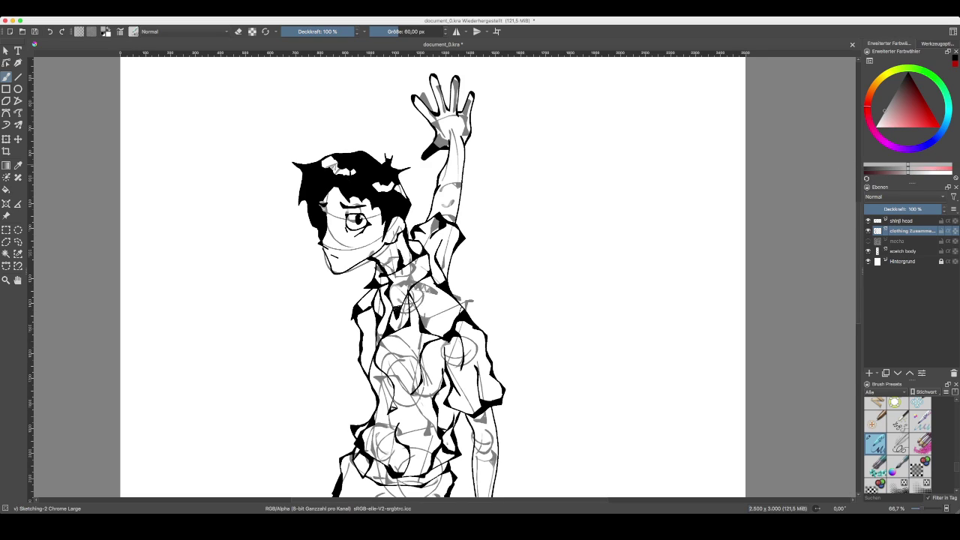
- Add a paint layer directly below the clothing layer and name it "shinji shading"
{"action": "key", "text": "Insert"}
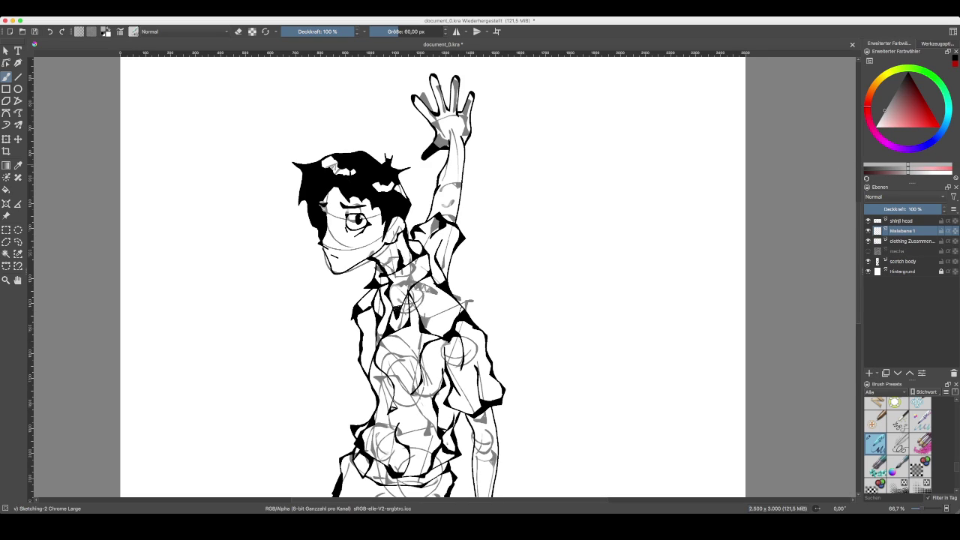
{"action": "key", "text": "ctrl+Page_Down"}
{"action": "key", "text": "F2"}
{"action": "type", "text": "shinji shading"}
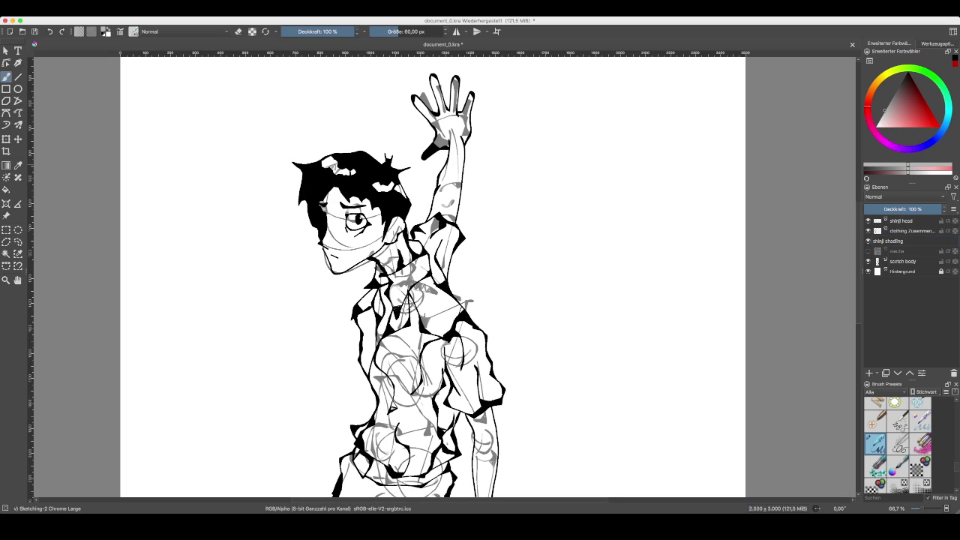
{"action": "key", "text": "Return"}
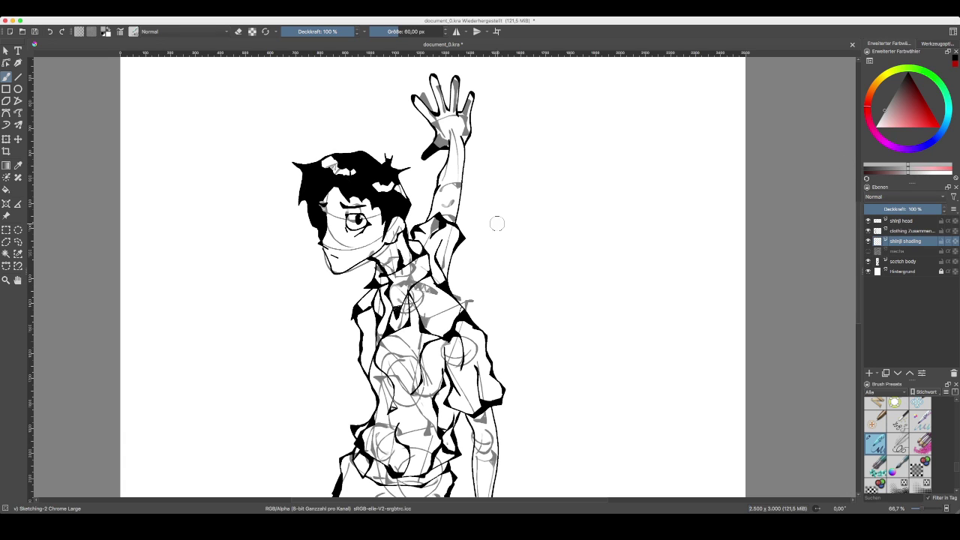
- Choose the Basic-5 Size brush preset for shading the torso
{"action": "left_click_drag", "start_coordinate": [424, 385], "coordinate": [465, 282]}
{"action": "scroll", "coordinate": [465, 281], "scroll_direction": "up", "scroll_amount": 1}
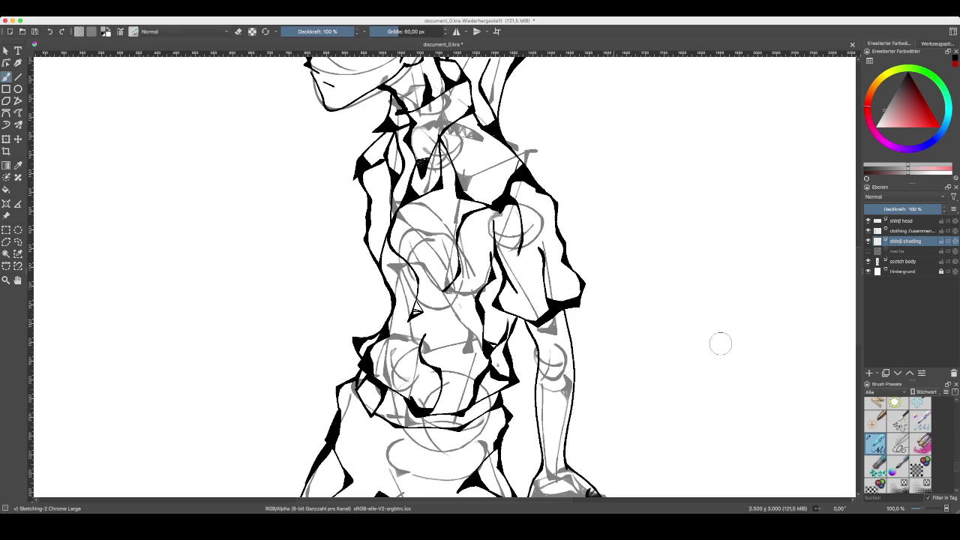
{"action": "scroll", "coordinate": [898, 443], "scroll_direction": "up", "scroll_amount": 8}
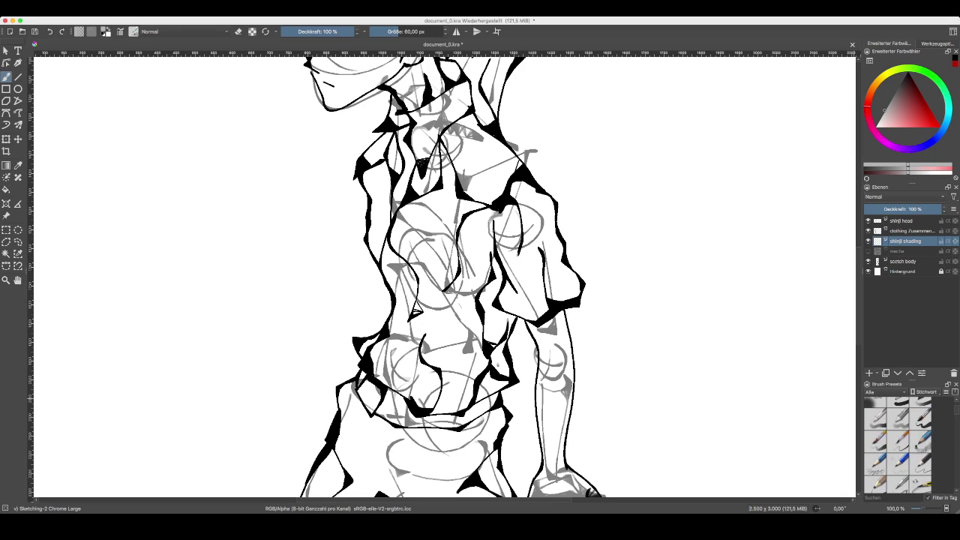
{"action": "scroll", "coordinate": [897, 445], "scroll_direction": "down", "scroll_amount": 5}
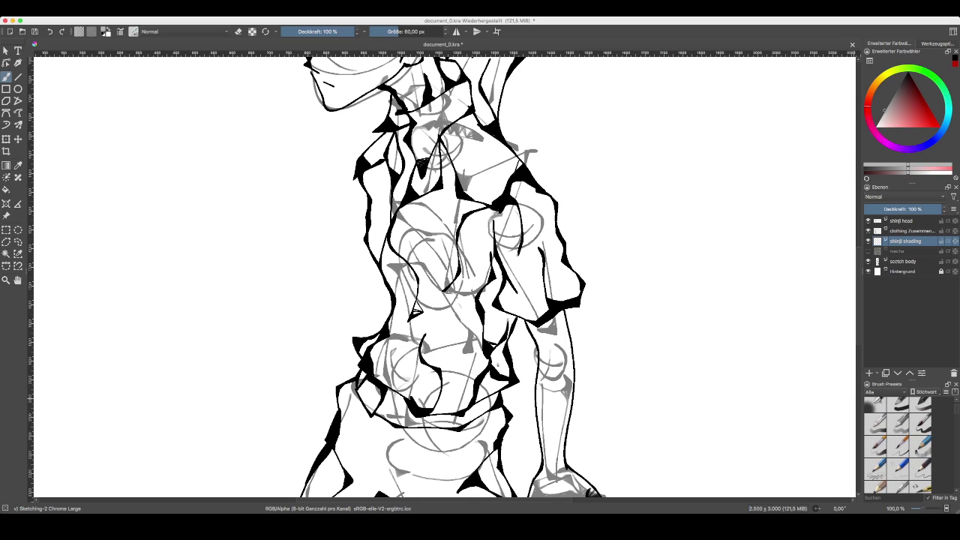
{"action": "left_click", "coordinate": [920, 424]}
- Try a light grey patch of shading in the middle of the torso
{"action": "left_click_drag", "start_coordinate": [431, 263], "coordinate": [451, 321]}
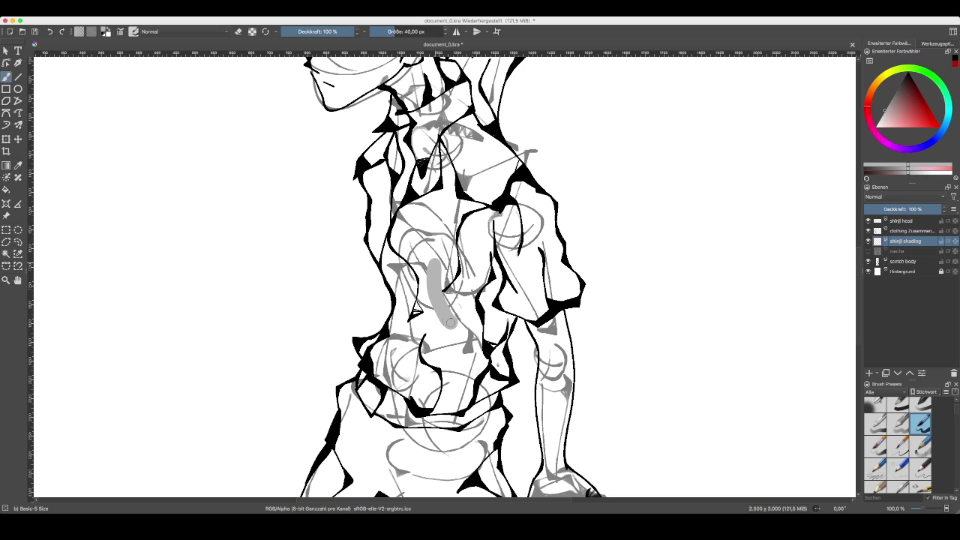
{"action": "left_click_drag", "start_coordinate": [439, 271], "coordinate": [456, 316]}
{"action": "scroll", "coordinate": [457, 308], "scroll_direction": "down", "scroll_amount": 5}
{"action": "scroll", "coordinate": [480, 278], "scroll_direction": "left", "scroll_amount": 3}
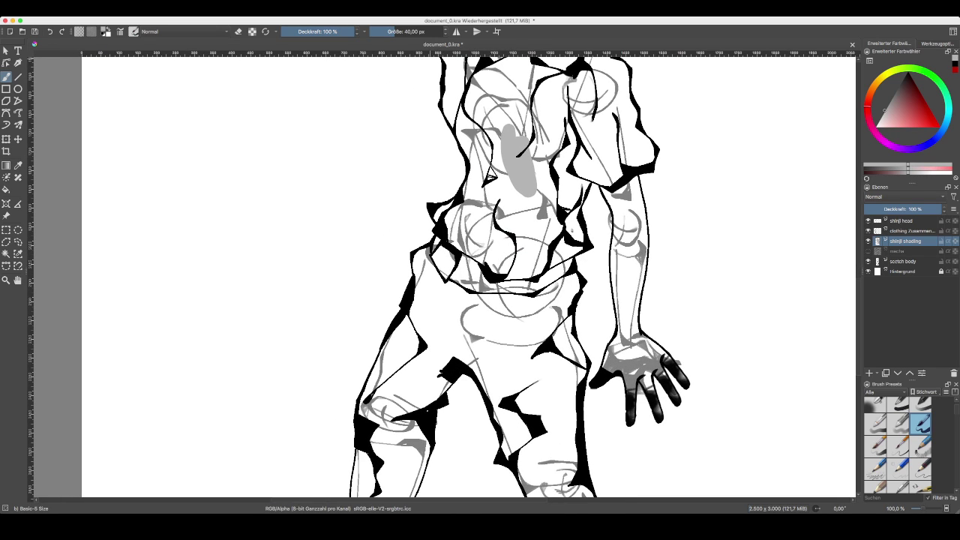
- Set the brush size to 349.04 px, test it across the shirt and undo all the grey test strokes
{"action": "left_click", "coordinate": [421, 32]}
{"action": "left_click", "coordinate": [520, 111]}
{"action": "mouse_move", "coordinate": [531, 151]}
{"action": "left_mouse_down"}
{"action": "mouse_move", "coordinate": [533, 194]}
{"action": "mouse_move", "coordinate": [527, 184]}
{"action": "mouse_move", "coordinate": [537, 177]}
{"action": "mouse_move", "coordinate": [521, 171]}
{"action": "mouse_move", "coordinate": [521, 216]}
{"action": "mouse_move", "coordinate": [558, 188]}
{"action": "mouse_move", "coordinate": [573, 212]}
{"action": "mouse_move", "coordinate": [585, 183]}
{"action": "left_mouse_up"}
{"action": "key", "text": "super+z"}
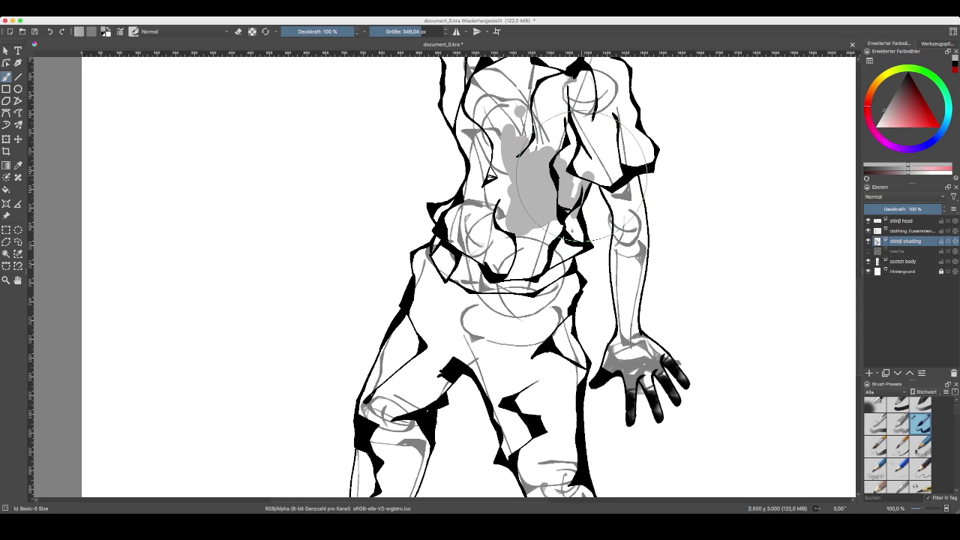
{"action": "key", "text": "ctrl+z"}
{"action": "key", "text": "ctrl+z"}
{"action": "key", "text": "ctrl+z"}
{"action": "key", "text": "ctrl+z"}
{"action": "key", "text": "ctrl+z"}
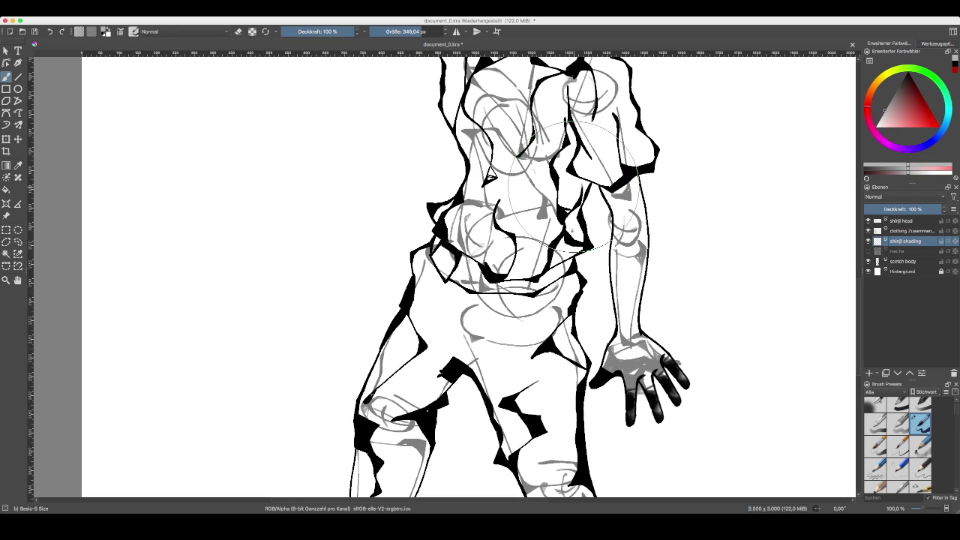
- Shade the shirt's back edge under the short sleeve and the trousers' adjoining hip in light grey
{"action": "left_click_drag", "start_coordinate": [577, 183], "coordinate": [585, 183]}
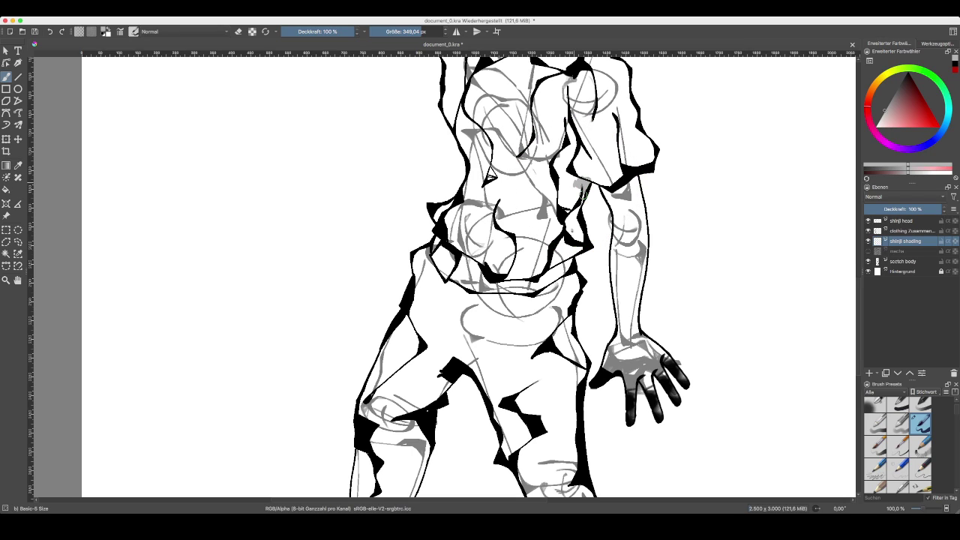
{"action": "left_click_drag", "start_coordinate": [580, 219], "coordinate": [582, 237]}
{"action": "mouse_move", "coordinate": [571, 265]}
{"action": "left_mouse_down"}
{"action": "mouse_move", "coordinate": [575, 290]}
{"action": "mouse_move", "coordinate": [561, 323]}
{"action": "left_mouse_up"}
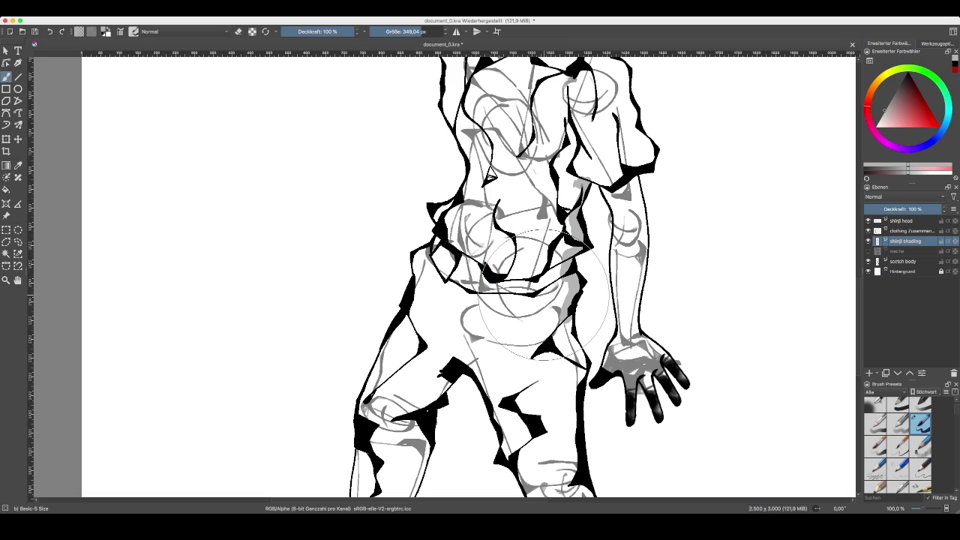
- Shade the trouser leg below the lowered arm in light grey along its outer edge from hip to hem and along the inner shin
{"action": "left_click_drag", "start_coordinate": [519, 325], "coordinate": [529, 302]}
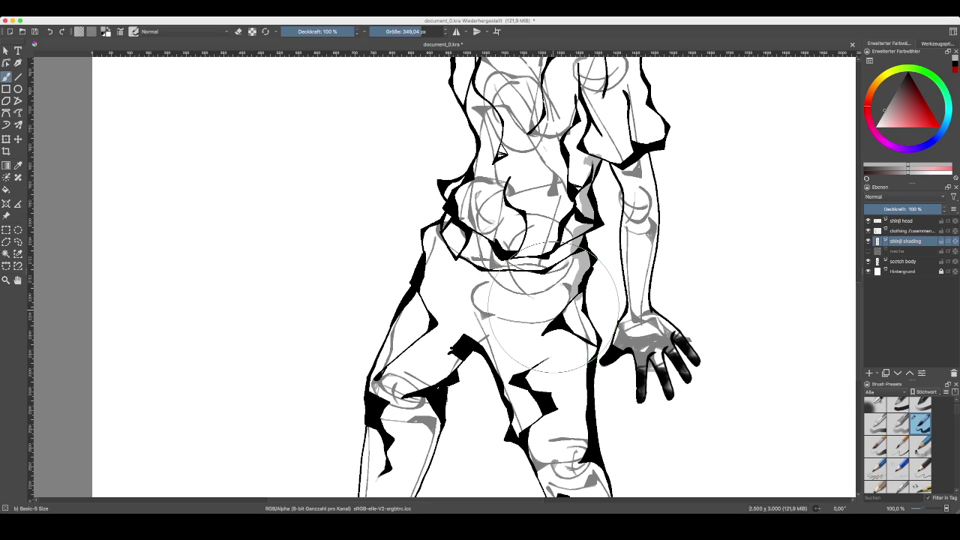
{"action": "mouse_move", "coordinate": [548, 304]}
{"action": "left_mouse_down"}
{"action": "mouse_move", "coordinate": [581, 291]}
{"action": "mouse_move", "coordinate": [588, 329]}
{"action": "left_mouse_up"}
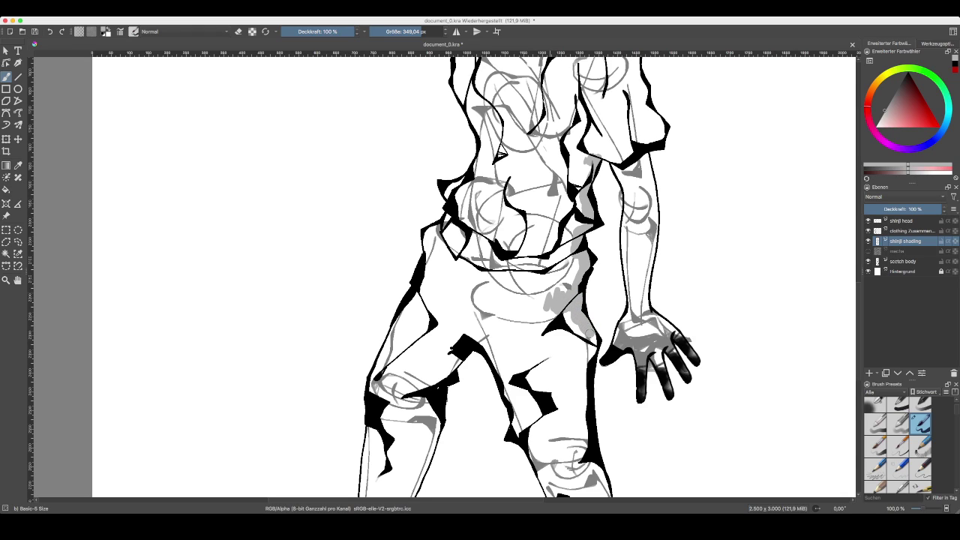
{"action": "mouse_move", "coordinate": [593, 339]}
{"action": "left_mouse_down"}
{"action": "mouse_move", "coordinate": [591, 356]}
{"action": "mouse_move", "coordinate": [583, 338]}
{"action": "left_mouse_up"}
{"action": "mouse_move", "coordinate": [592, 373]}
{"action": "left_mouse_down"}
{"action": "mouse_move", "coordinate": [537, 251]}
{"action": "mouse_move", "coordinate": [529, 252]}
{"action": "mouse_move", "coordinate": [537, 343]}
{"action": "mouse_move", "coordinate": [555, 379]}
{"action": "mouse_move", "coordinate": [549, 452]}
{"action": "mouse_move", "coordinate": [537, 472]}
{"action": "left_mouse_up"}
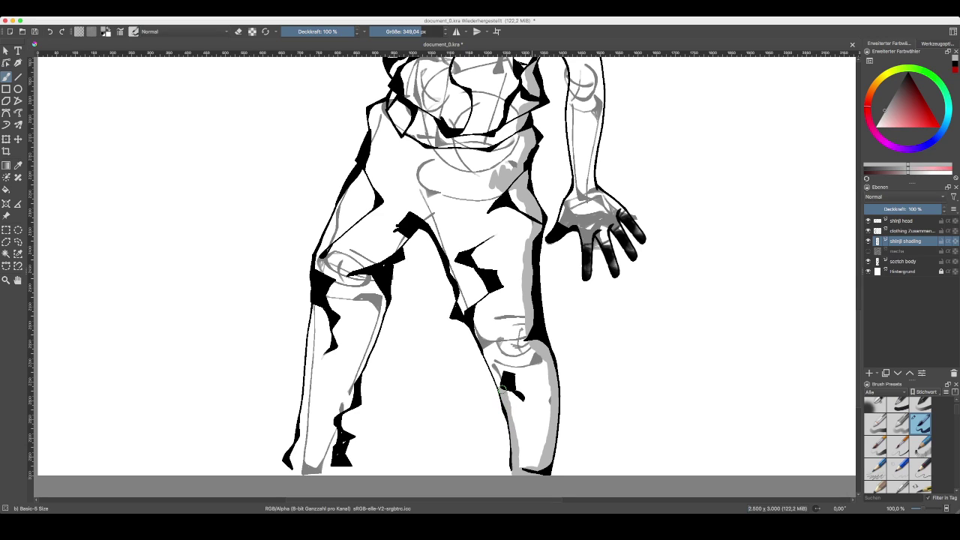
{"action": "mouse_move", "coordinate": [493, 368]}
{"action": "left_mouse_down"}
{"action": "mouse_move", "coordinate": [485, 351]}
{"action": "mouse_move", "coordinate": [495, 406]}
{"action": "left_mouse_up"}
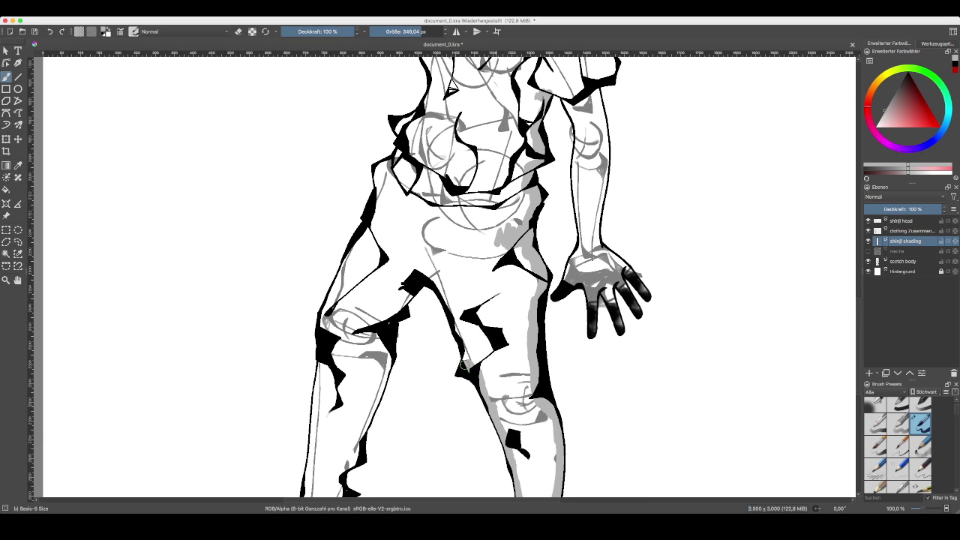
- Shade the crotch, the inner thighs and the other leg's lower part in light grey, erasing the spill outside the outline
{"action": "mouse_move", "coordinate": [473, 347]}
{"action": "left_mouse_down"}
{"action": "mouse_move", "coordinate": [452, 325]}
{"action": "mouse_move", "coordinate": [422, 340]}
{"action": "mouse_move", "coordinate": [424, 359]}
{"action": "mouse_move", "coordinate": [465, 318]}
{"action": "mouse_move", "coordinate": [467, 340]}
{"action": "mouse_move", "coordinate": [429, 439]}
{"action": "mouse_move", "coordinate": [453, 361]}
{"action": "mouse_move", "coordinate": [469, 408]}
{"action": "mouse_move", "coordinate": [425, 412]}
{"action": "mouse_move", "coordinate": [421, 390]}
{"action": "mouse_move", "coordinate": [433, 384]}
{"action": "mouse_move", "coordinate": [444, 407]}
{"action": "mouse_move", "coordinate": [468, 409]}
{"action": "mouse_move", "coordinate": [421, 399]}
{"action": "mouse_move", "coordinate": [465, 334]}
{"action": "mouse_move", "coordinate": [443, 365]}
{"action": "left_mouse_up"}
{"action": "key", "text": "super+z"}
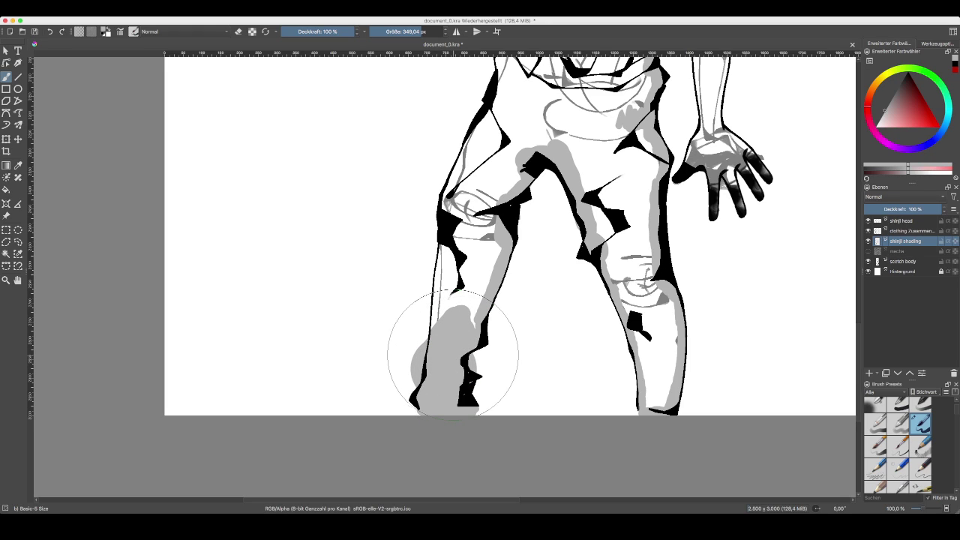
{"action": "key", "text": "super+z"}
{"action": "key", "text": "e"}
{"action": "left_click_drag", "start_coordinate": [452, 397], "coordinate": [467, 384]}
{"action": "key", "text": "e"}
{"action": "left_click", "coordinate": [457, 375]}
{"action": "key", "text": "e"}
{"action": "mouse_move", "coordinate": [466, 373]}
{"action": "left_mouse_down"}
{"action": "mouse_move", "coordinate": [462, 406]}
{"action": "mouse_move", "coordinate": [472, 410]}
{"action": "mouse_move", "coordinate": [430, 413]}
{"action": "mouse_move", "coordinate": [420, 403]}
{"action": "mouse_move", "coordinate": [427, 387]}
{"action": "mouse_move", "coordinate": [436, 403]}
{"action": "mouse_move", "coordinate": [431, 390]}
{"action": "mouse_move", "coordinate": [457, 398]}
{"action": "mouse_move", "coordinate": [448, 420]}
{"action": "mouse_move", "coordinate": [430, 411]}
{"action": "mouse_move", "coordinate": [423, 422]}
{"action": "mouse_move", "coordinate": [426, 392]}
{"action": "mouse_move", "coordinate": [435, 384]}
{"action": "mouse_move", "coordinate": [445, 395]}
{"action": "mouse_move", "coordinate": [453, 374]}
{"action": "mouse_move", "coordinate": [459, 381]}
{"action": "mouse_move", "coordinate": [470, 366]}
{"action": "mouse_move", "coordinate": [482, 313]}
{"action": "mouse_move", "coordinate": [430, 380]}
{"action": "left_mouse_up"}
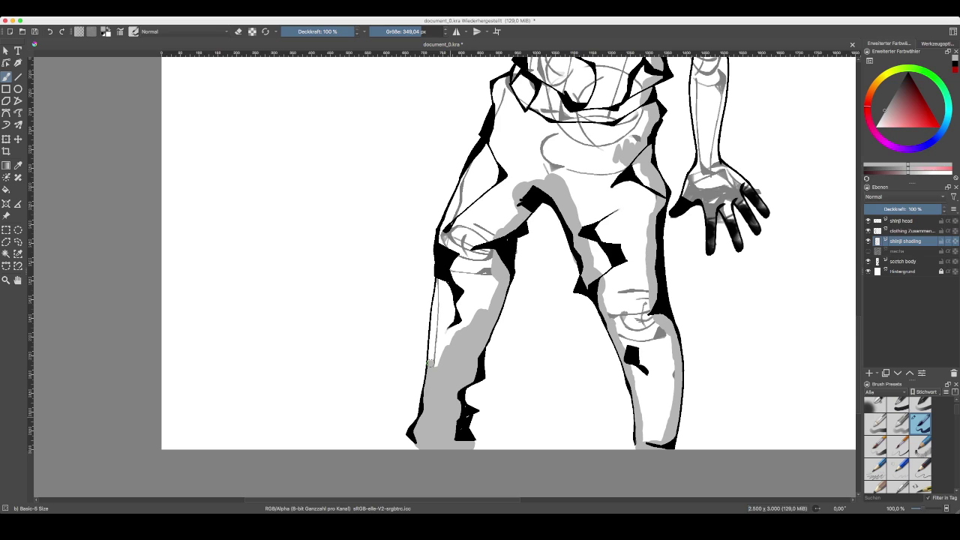
- Fill the rest of that leg in light grey from the shin over the knee and thigh up towards the hip
{"action": "left_click_drag", "start_coordinate": [430, 363], "coordinate": [435, 340]}
{"action": "left_click_drag", "start_coordinate": [438, 334], "coordinate": [415, 405]}
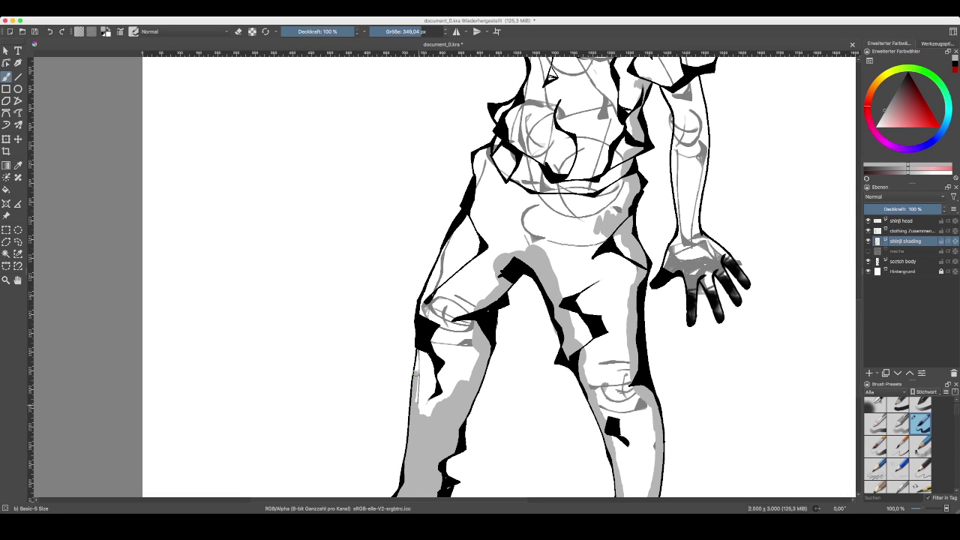
{"action": "mouse_move", "coordinate": [418, 359]}
{"action": "left_mouse_down"}
{"action": "mouse_move", "coordinate": [436, 365]}
{"action": "mouse_move", "coordinate": [435, 417]}
{"action": "mouse_move", "coordinate": [429, 384]}
{"action": "mouse_move", "coordinate": [417, 398]}
{"action": "mouse_move", "coordinate": [422, 381]}
{"action": "mouse_move", "coordinate": [423, 435]}
{"action": "mouse_move", "coordinate": [426, 422]}
{"action": "mouse_move", "coordinate": [430, 433]}
{"action": "mouse_move", "coordinate": [440, 429]}
{"action": "mouse_move", "coordinate": [442, 387]}
{"action": "mouse_move", "coordinate": [417, 416]}
{"action": "mouse_move", "coordinate": [428, 331]}
{"action": "mouse_move", "coordinate": [425, 356]}
{"action": "mouse_move", "coordinate": [449, 360]}
{"action": "left_mouse_up"}
{"action": "left_click_drag", "start_coordinate": [450, 298], "coordinate": [392, 395]}
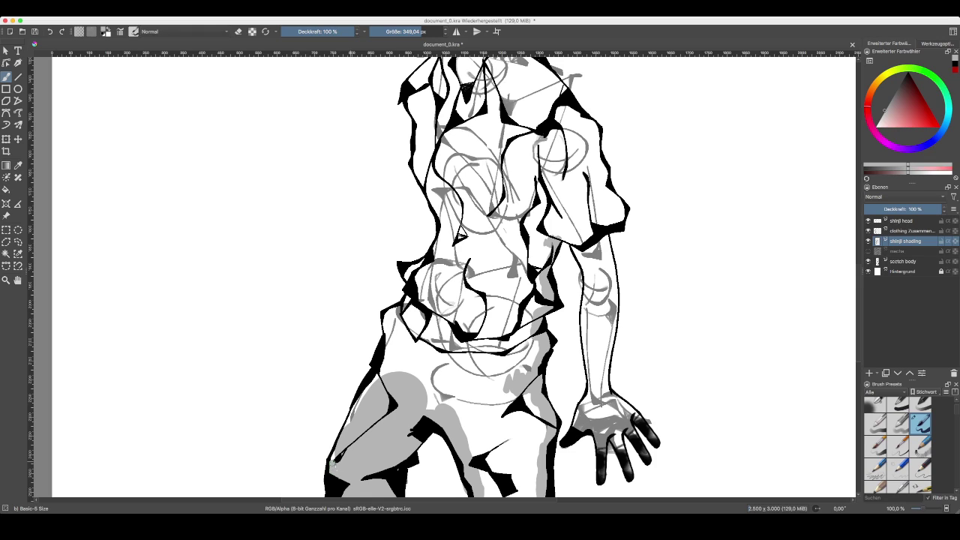
{"action": "mouse_move", "coordinate": [349, 420]}
{"action": "left_mouse_down"}
{"action": "mouse_move", "coordinate": [366, 383]}
{"action": "mouse_move", "coordinate": [395, 360]}
{"action": "mouse_move", "coordinate": [414, 366]}
{"action": "mouse_move", "coordinate": [431, 407]}
{"action": "mouse_move", "coordinate": [425, 384]}
{"action": "mouse_move", "coordinate": [448, 410]}
{"action": "mouse_move", "coordinate": [459, 375]}
{"action": "left_mouse_up"}
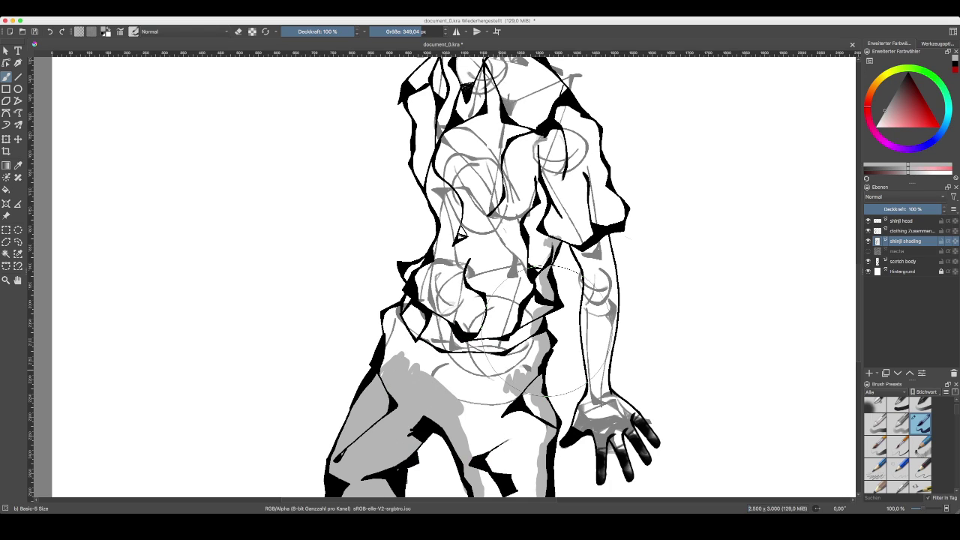
- Prepare to ink on the clothing layer in black with the Sketching-2 Chrome Large brush preset
{"action": "left_click", "coordinate": [903, 231]}
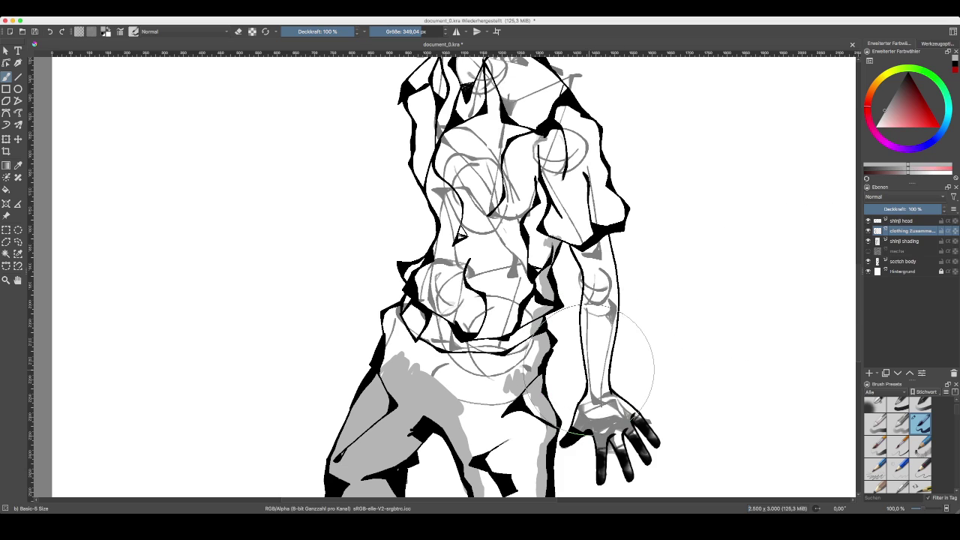
{"action": "key", "text": "minus"}
{"action": "key", "text": "minus"}
{"action": "key", "text": "minus"}
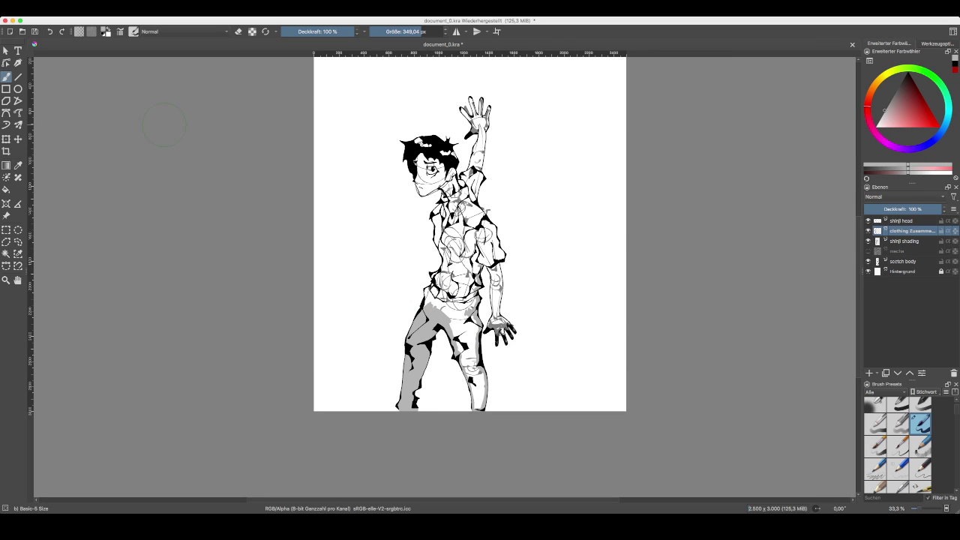
{"action": "key", "text": "d"}
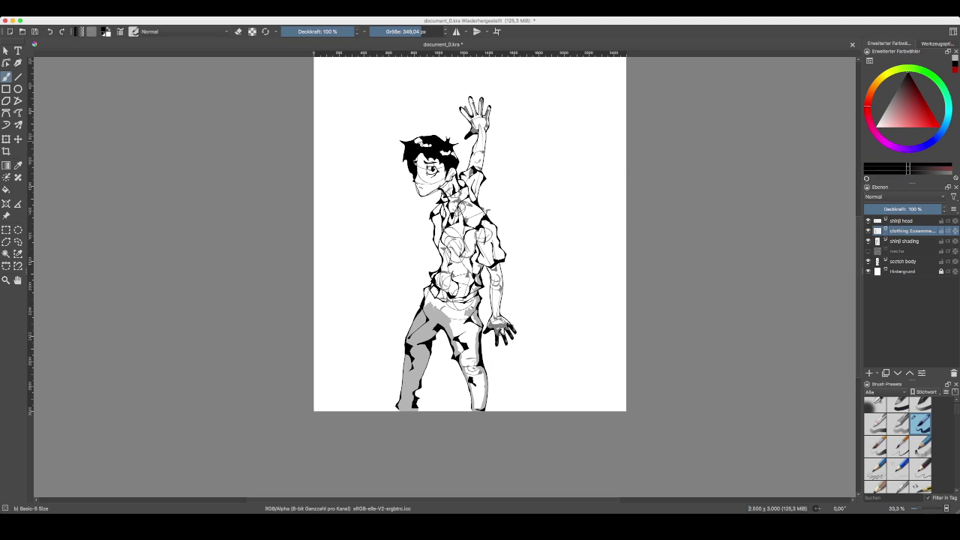
{"action": "scroll", "coordinate": [898, 445], "scroll_direction": "down", "scroll_amount": 8}
{"action": "scroll", "coordinate": [897, 445], "scroll_direction": "down", "scroll_amount": 8}
{"action": "scroll", "coordinate": [898, 445], "scroll_direction": "down", "scroll_amount": 4}
{"action": "left_click", "coordinate": [876, 424]}
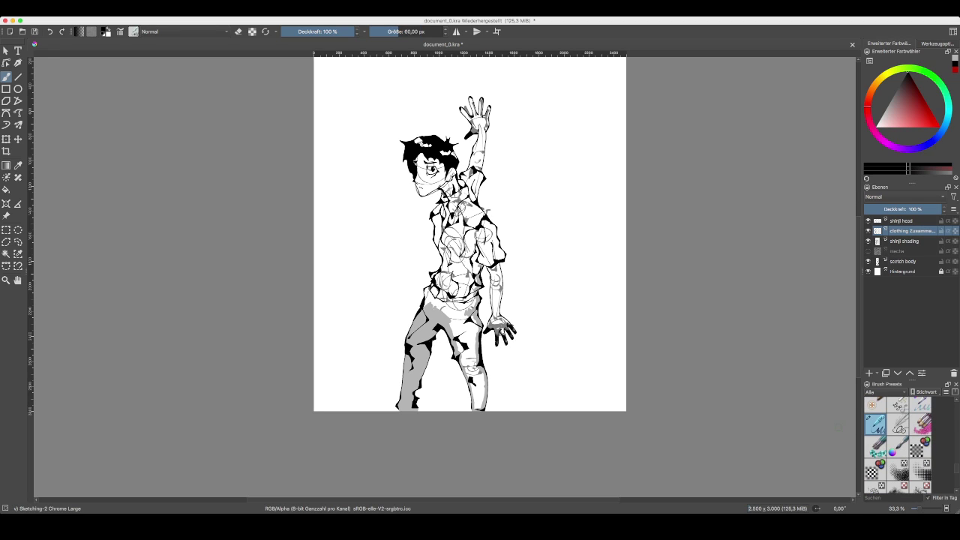
- Try black hatching on the shaded thigh beside the crotch and undo the test strokes
{"action": "key", "text": "ctrl+plus"}
{"action": "key", "text": "ctrl+plus"}
{"action": "mouse_move", "coordinate": [417, 330]}
{"action": "left_mouse_down"}
{"action": "mouse_move", "coordinate": [443, 377]}
{"action": "mouse_move", "coordinate": [432, 373]}
{"action": "left_mouse_up"}
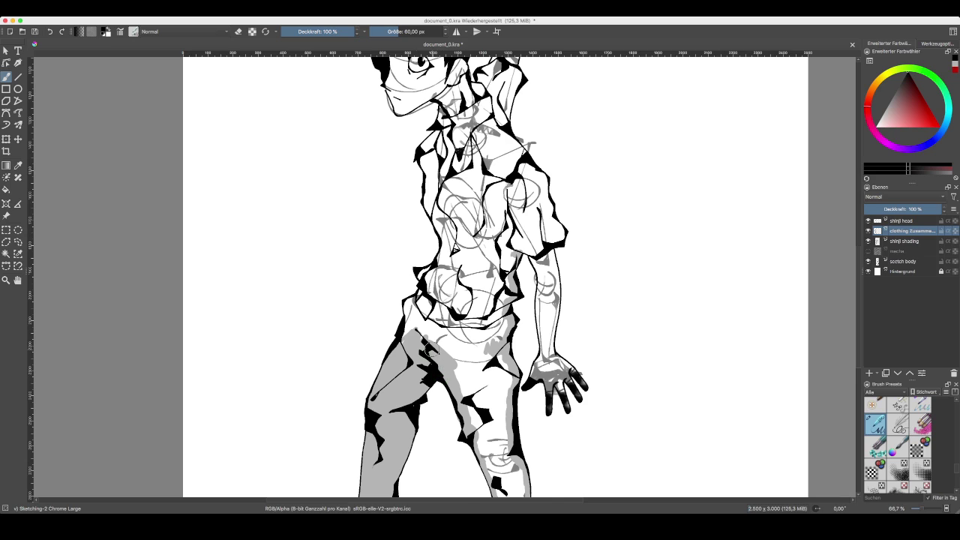
{"action": "key", "text": "ctrl+plus"}
{"action": "key", "text": "ctrl+minus"}
{"action": "key", "text": "ctrl+z"}
{"action": "key", "text": "ctrl+z"}
{"action": "mouse_move", "coordinate": [431, 370]}
{"action": "left_mouse_down"}
{"action": "mouse_move", "coordinate": [420, 336]}
{"action": "mouse_move", "coordinate": [439, 353]}
{"action": "mouse_move", "coordinate": [438, 369]}
{"action": "left_mouse_up"}
{"action": "key", "text": "ctrl+z"}
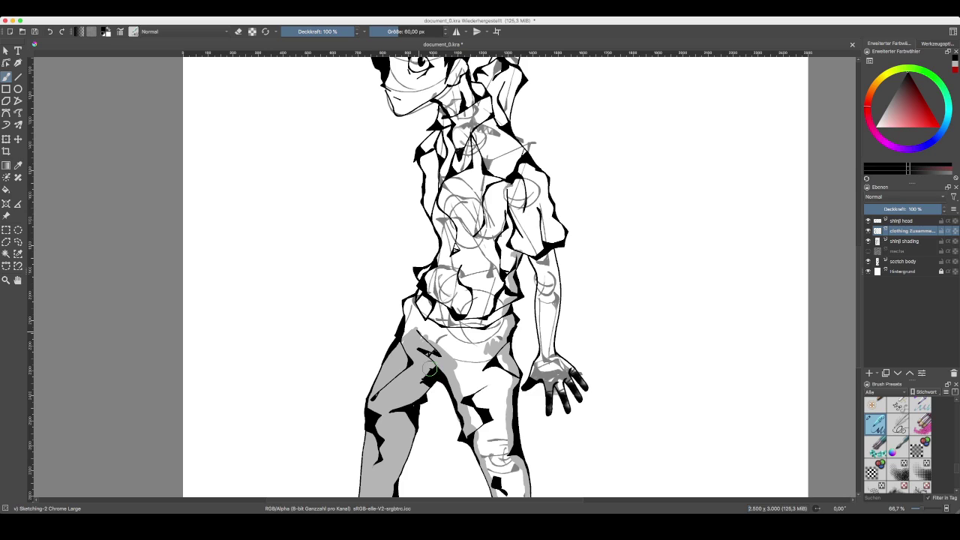
- Redo the hatching as a jagged black shadow on the shaded thigh next to the crotch
{"action": "left_click_drag", "start_coordinate": [439, 369], "coordinate": [421, 339]}
{"action": "key", "text": "super+z"}
{"action": "key", "text": "super+z"}
{"action": "key", "text": "super+z"}
{"action": "mouse_move", "coordinate": [436, 352]}
{"action": "left_mouse_down"}
{"action": "mouse_move", "coordinate": [405, 364]}
{"action": "mouse_move", "coordinate": [429, 344]}
{"action": "mouse_move", "coordinate": [416, 342]}
{"action": "mouse_move", "coordinate": [439, 376]}
{"action": "mouse_move", "coordinate": [421, 374]}
{"action": "mouse_move", "coordinate": [436, 377]}
{"action": "left_mouse_up"}
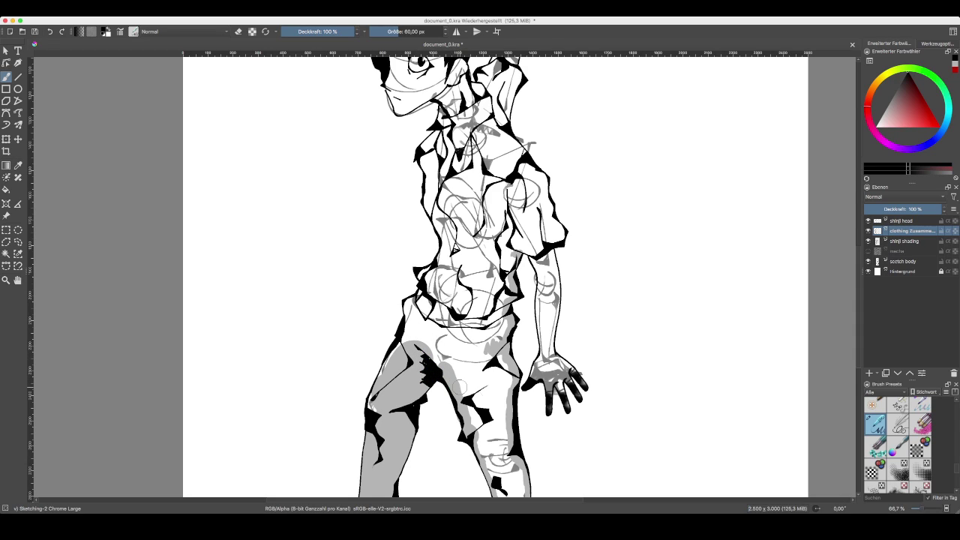
- Return to the "shinji shading" layer with the sampled light grey and the Basic-5 Size brush preset
{"action": "key", "text": "Page_Up"}
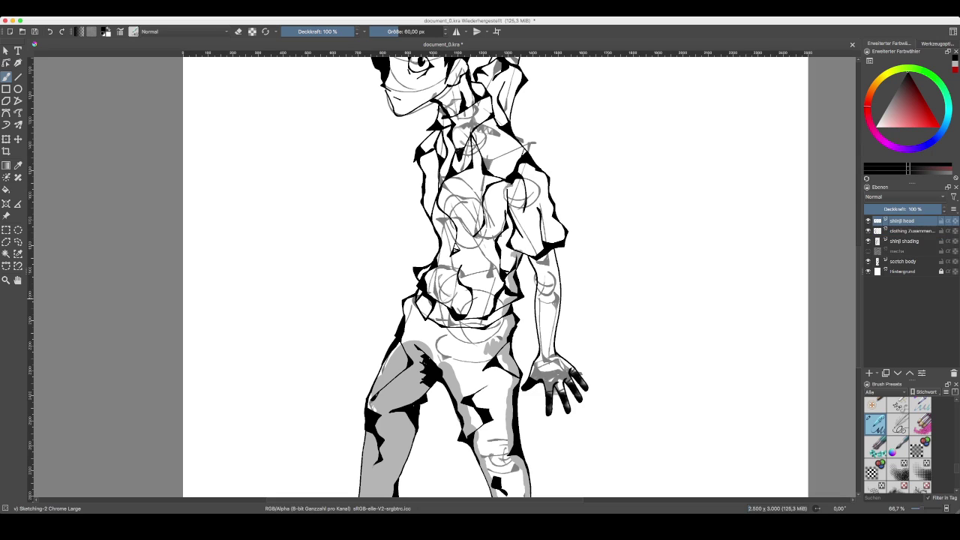
{"action": "key", "text": "Page_Down"}
{"action": "key", "text": "Page_Down"}
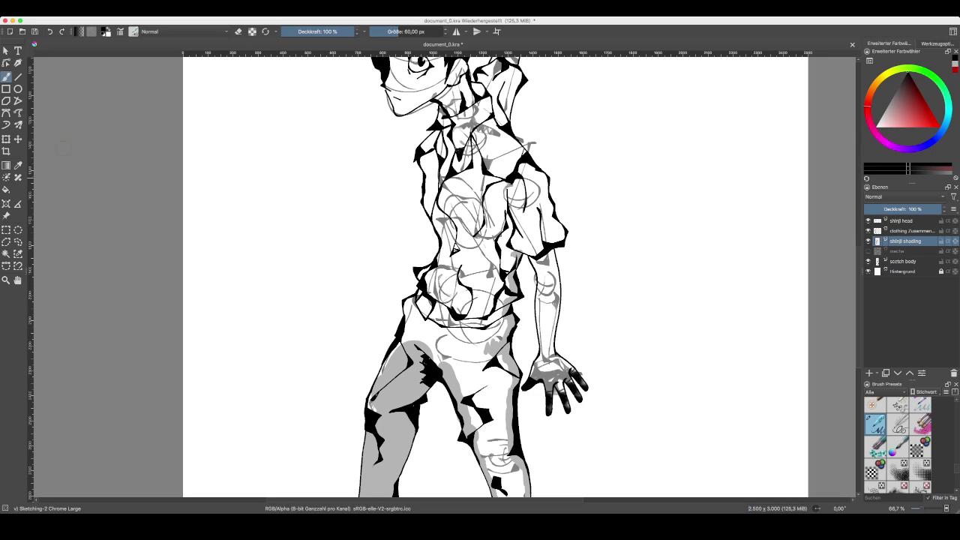
{"action": "key", "text": "p"}
{"action": "left_click", "coordinate": [438, 402]}
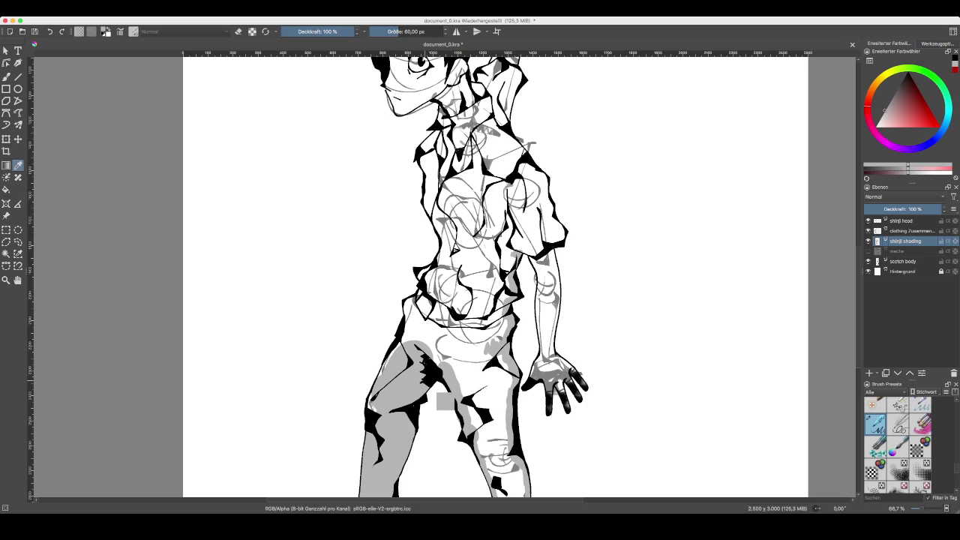
{"action": "scroll", "coordinate": [900, 446], "scroll_direction": "up", "scroll_amount": 5}
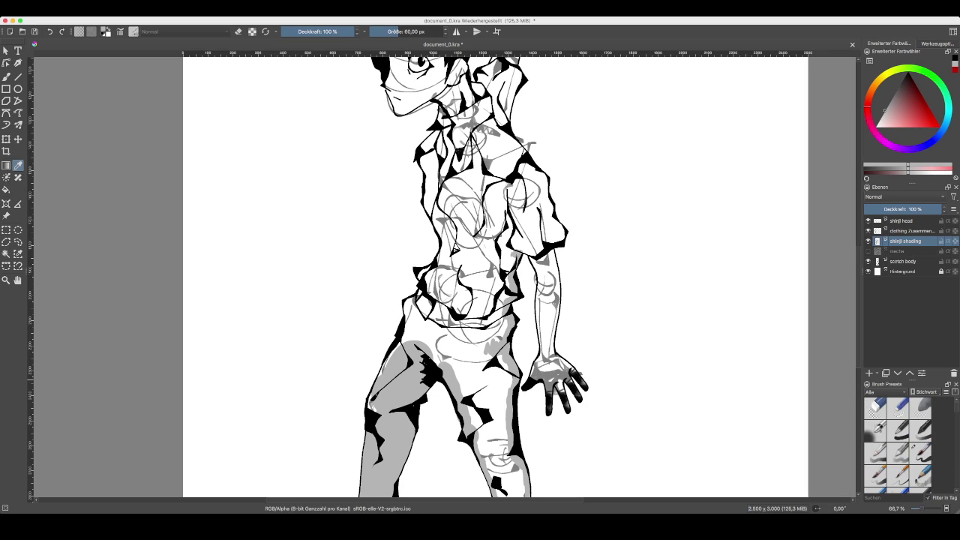
{"action": "left_click", "coordinate": [915, 448]}
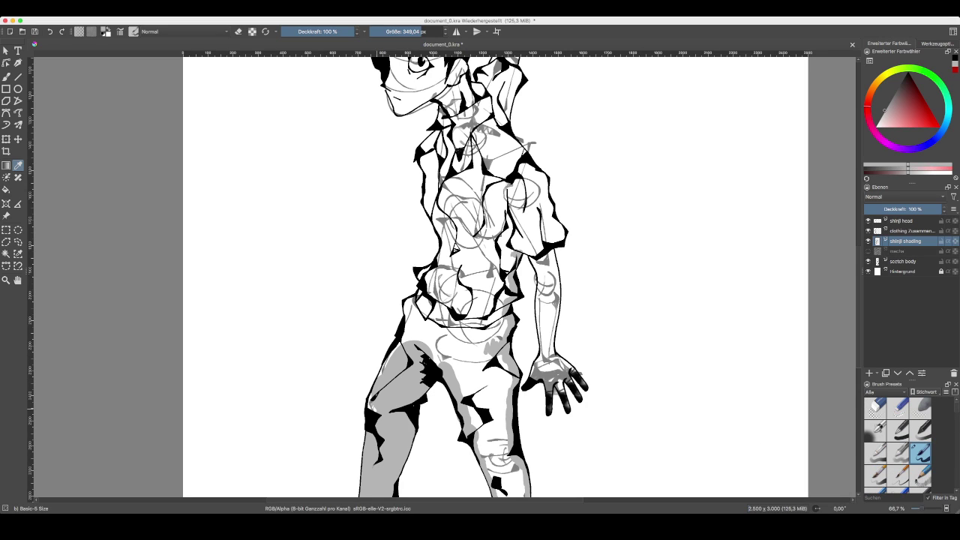
{"action": "left_click", "coordinate": [6, 77]}
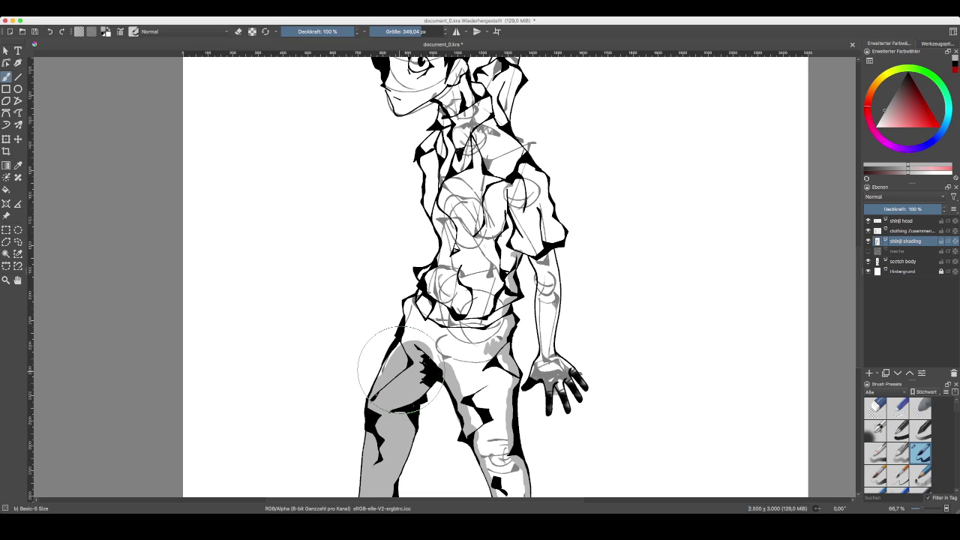
- Shade the trousers' hip in light grey along the outer edge above the filled thigh, up to the shirt hem
{"action": "key", "text": "super+plus"}
{"action": "left_click_drag", "start_coordinate": [391, 367], "coordinate": [377, 358]}
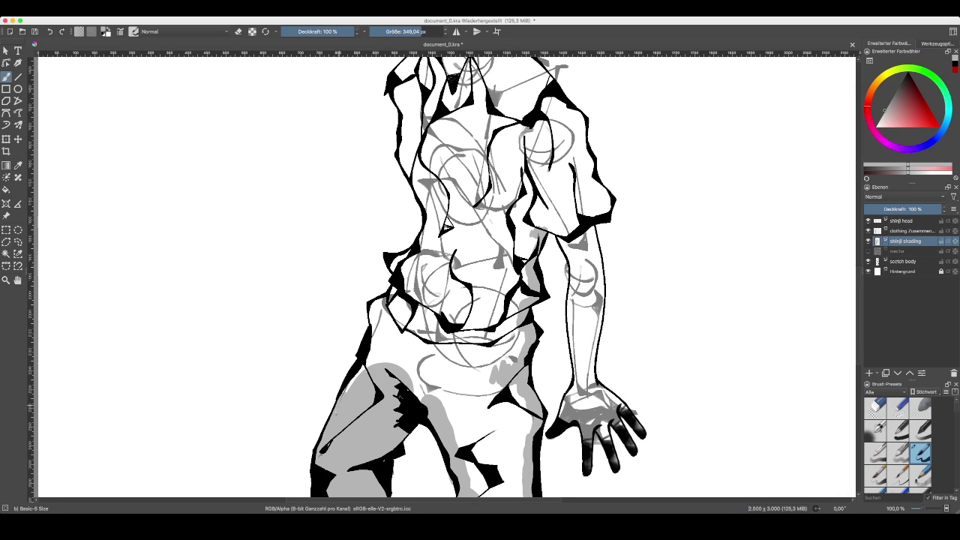
{"action": "mouse_move", "coordinate": [359, 372]}
{"action": "left_mouse_down"}
{"action": "mouse_move", "coordinate": [373, 310]}
{"action": "mouse_move", "coordinate": [396, 288]}
{"action": "mouse_move", "coordinate": [396, 263]}
{"action": "mouse_move", "coordinate": [421, 247]}
{"action": "left_mouse_up"}
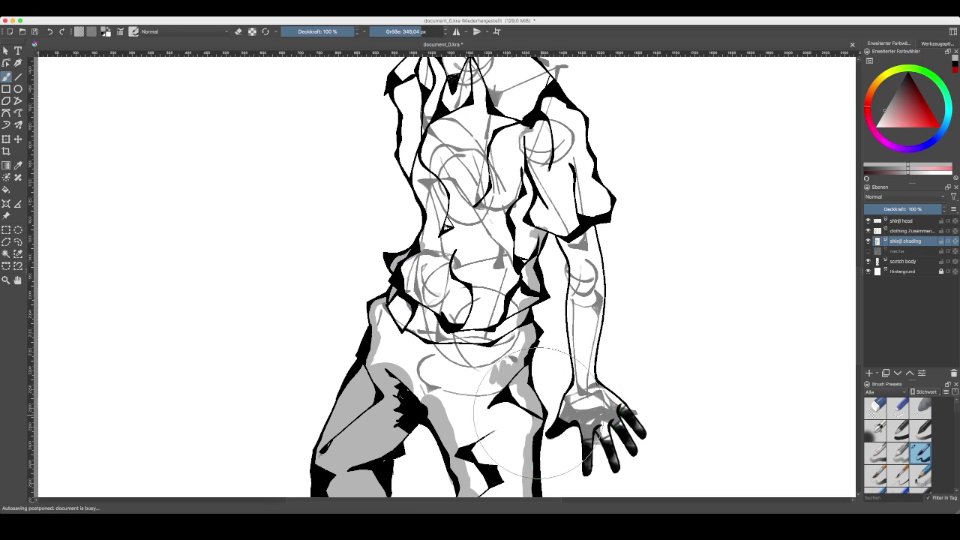
{"action": "left_click_drag", "start_coordinate": [510, 322], "coordinate": [453, 356]}
{"action": "mouse_move", "coordinate": [488, 268]}
{"action": "left_mouse_down"}
{"action": "mouse_move", "coordinate": [431, 294]}
{"action": "mouse_move", "coordinate": [413, 280]}
{"action": "left_mouse_up"}
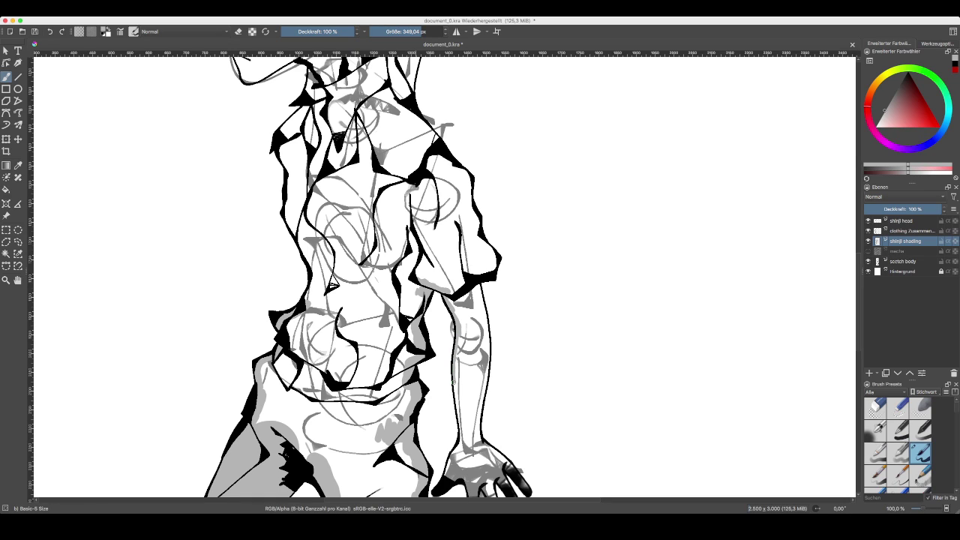
- Shade the lowered hand's palm and fingers in light grey
{"action": "scroll", "coordinate": [480, 338], "scroll_direction": "down", "scroll_amount": 3}
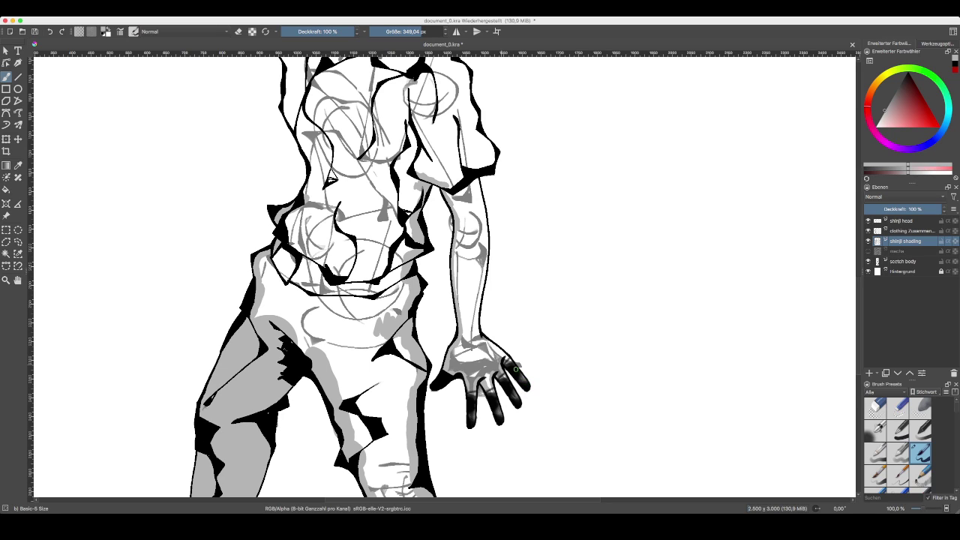
{"action": "key", "text": "e"}
{"action": "key", "text": "e"}
{"action": "left_click_drag", "start_coordinate": [508, 358], "coordinate": [504, 353]}
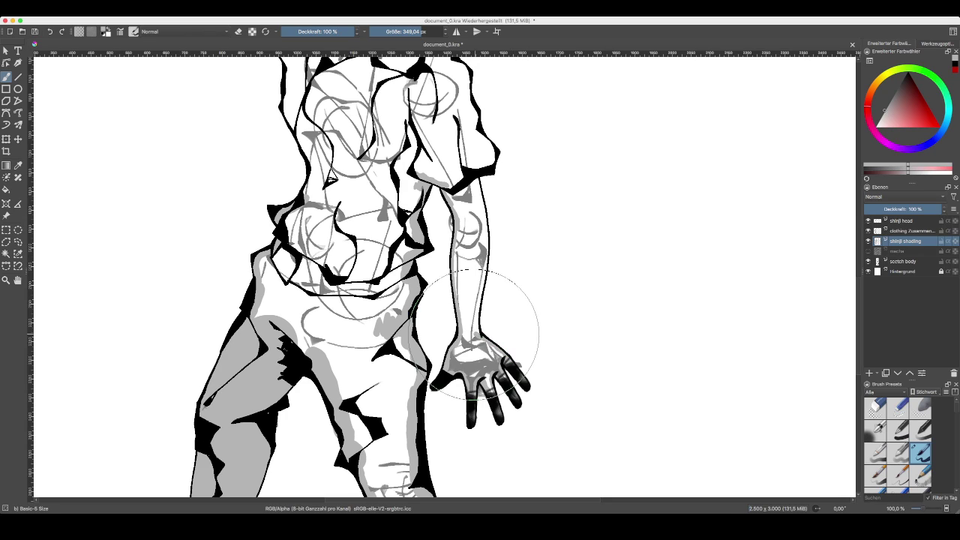
- Shade the lowered arm in light grey from the wrist up to the sleeve and erase the spill beside it
{"action": "left_click_drag", "start_coordinate": [495, 330], "coordinate": [383, 373]}
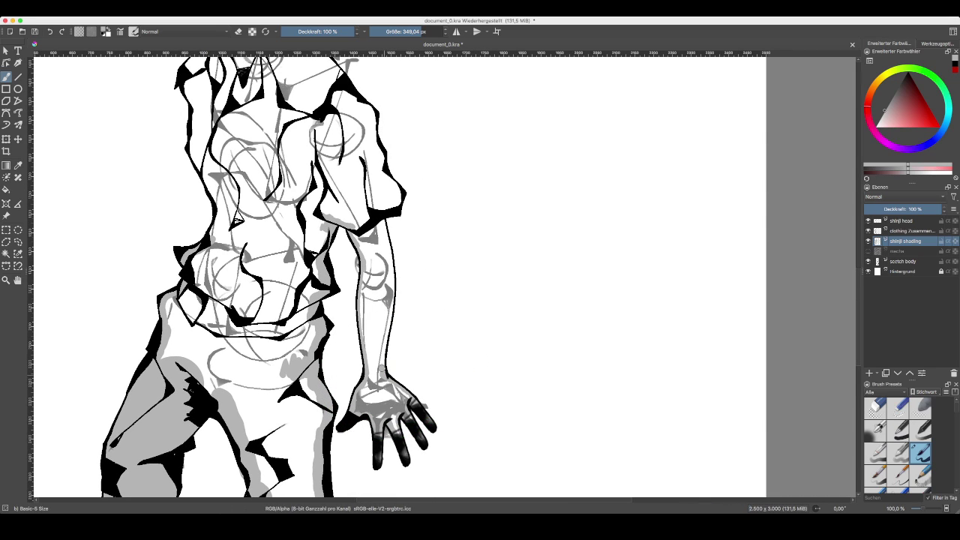
{"action": "left_click_drag", "start_coordinate": [383, 354], "coordinate": [391, 307]}
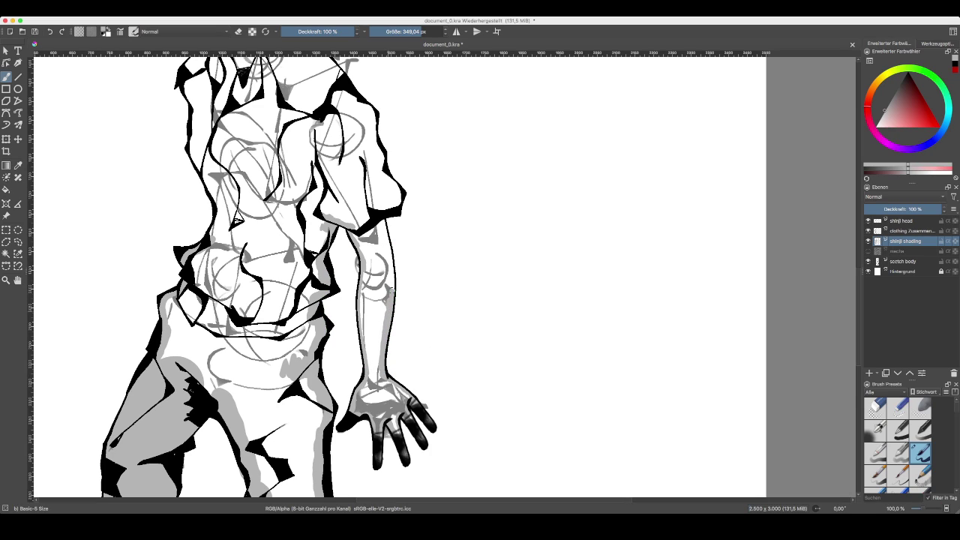
{"action": "mouse_move", "coordinate": [396, 257]}
{"action": "left_mouse_down"}
{"action": "mouse_move", "coordinate": [376, 280]}
{"action": "mouse_move", "coordinate": [356, 339]}
{"action": "mouse_move", "coordinate": [333, 276]}
{"action": "left_mouse_up"}
{"action": "key", "text": "e"}
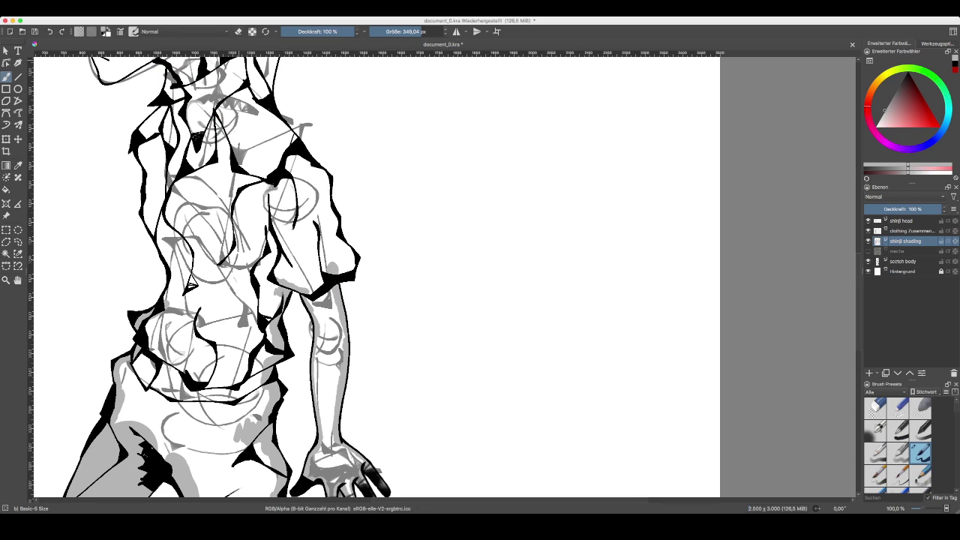
{"action": "left_click_drag", "start_coordinate": [363, 341], "coordinate": [356, 340]}
{"action": "key", "text": "e"}
- Shade the shirt's front outer edge in light grey from the waist up to below the collar
{"action": "scroll", "coordinate": [282, 154], "scroll_direction": "up", "scroll_amount": 3}
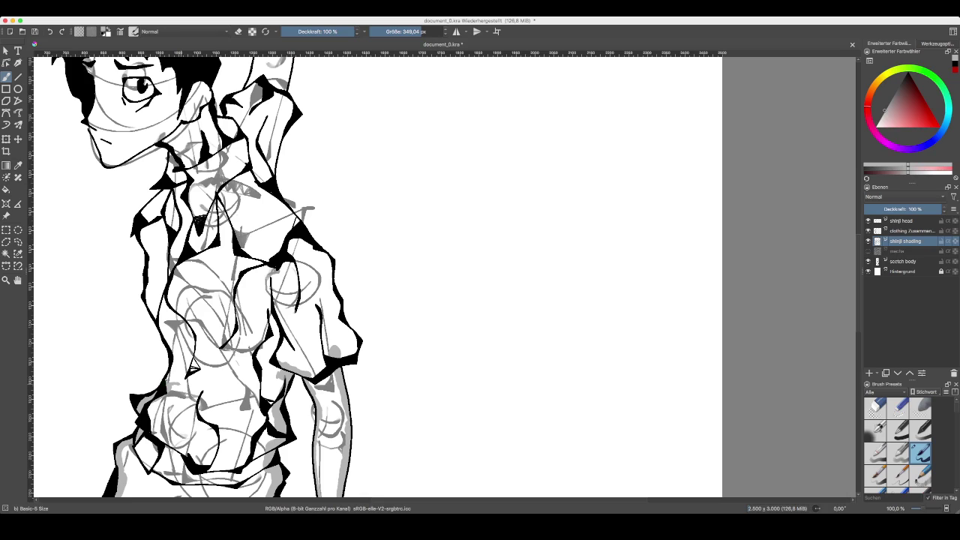
{"action": "mouse_move", "coordinate": [173, 358]}
{"action": "left_mouse_down"}
{"action": "mouse_move", "coordinate": [153, 309]}
{"action": "mouse_move", "coordinate": [143, 214]}
{"action": "left_mouse_up"}
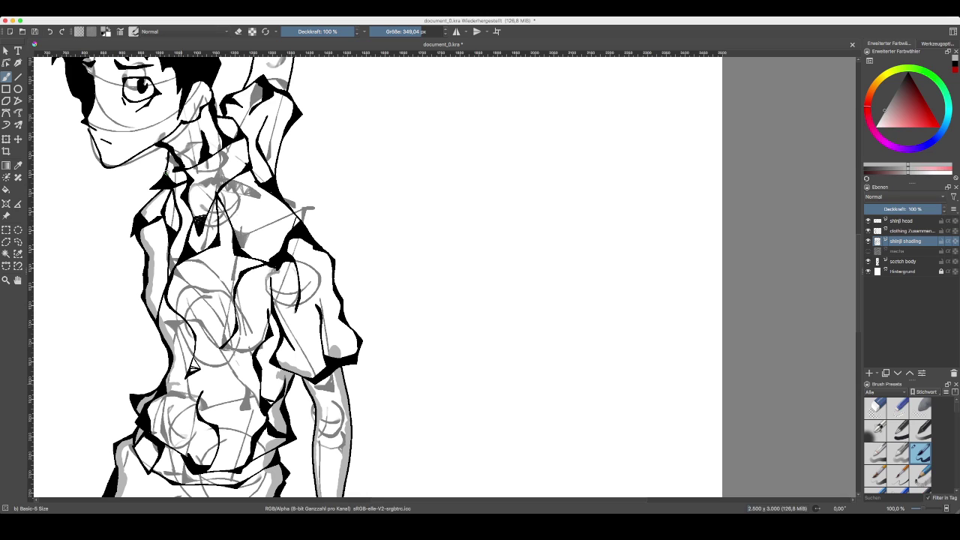
{"action": "scroll", "coordinate": [206, 199], "scroll_direction": "up", "scroll_amount": 5}
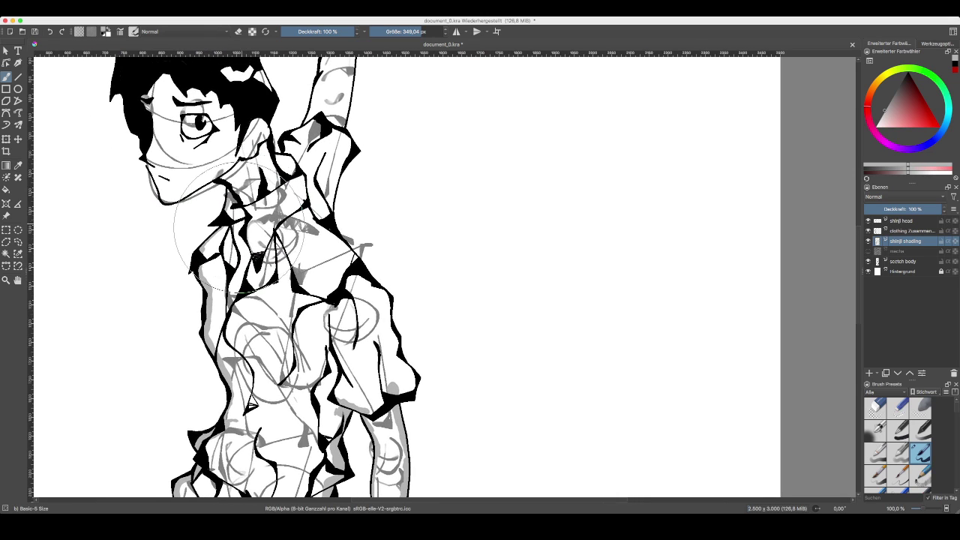
- Shade the front edge of the neck and collar below the chin in light grey and erase the spill
{"action": "left_click_drag", "start_coordinate": [207, 204], "coordinate": [472, 348]}
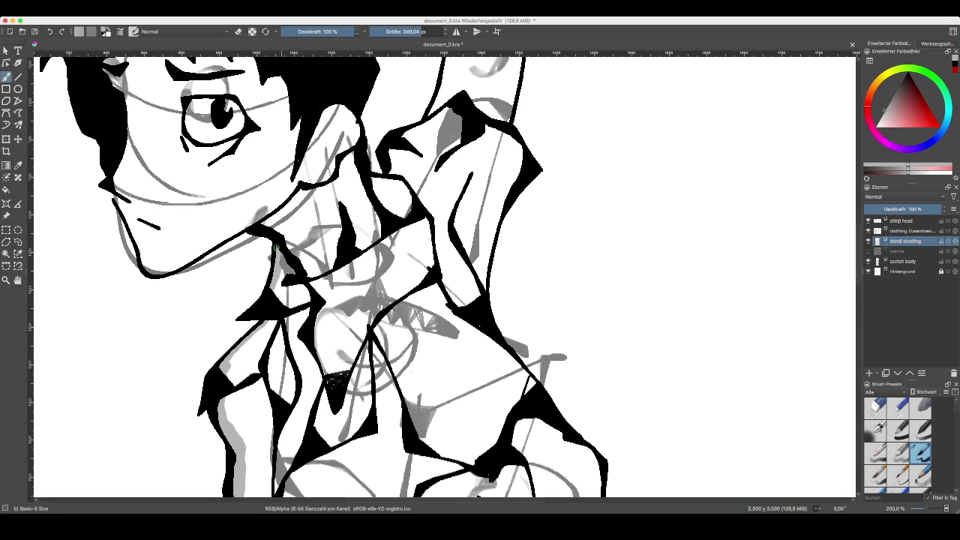
{"action": "left_click_drag", "start_coordinate": [275, 231], "coordinate": [252, 216]}
{"action": "key", "text": "e"}
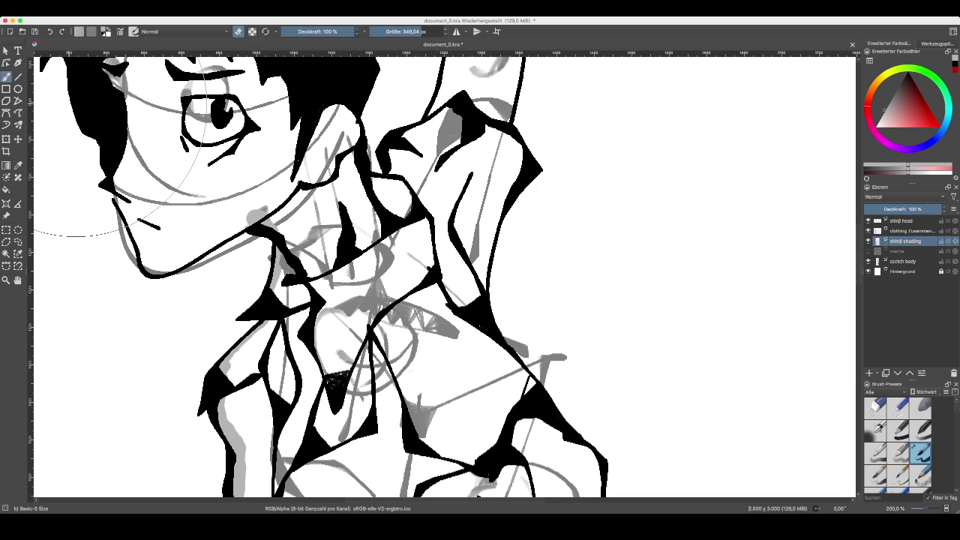
{"action": "left_click_drag", "start_coordinate": [226, 168], "coordinate": [383, 371]}
{"action": "key", "text": "e"}
{"action": "scroll", "coordinate": [367, 278], "scroll_direction": "down", "scroll_amount": 3}
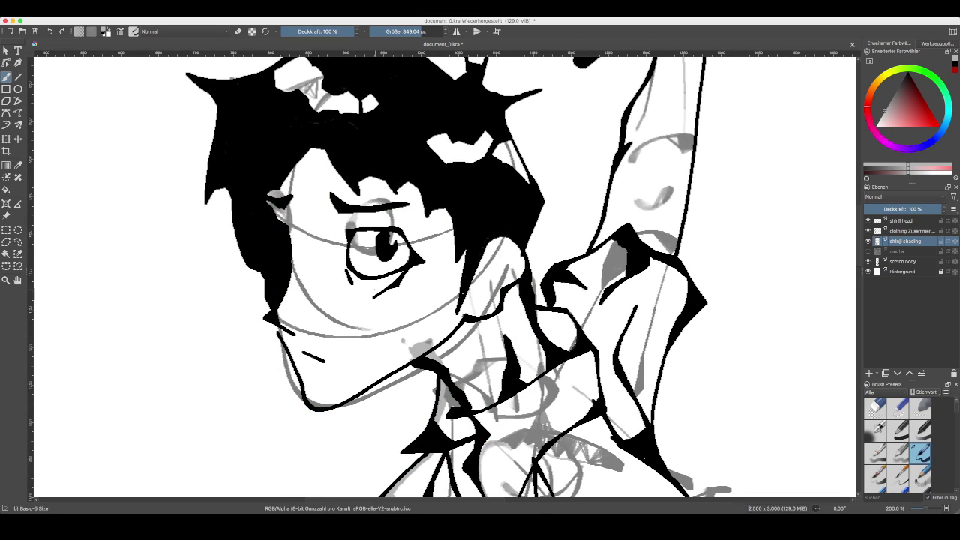
- Shade the face in light grey around the eye, beside the mouth and along the jawline
{"action": "mouse_move", "coordinate": [380, 279]}
{"action": "left_mouse_down"}
{"action": "mouse_move", "coordinate": [423, 260]}
{"action": "mouse_move", "coordinate": [415, 241]}
{"action": "mouse_move", "coordinate": [392, 223]}
{"action": "mouse_move", "coordinate": [342, 222]}
{"action": "mouse_move", "coordinate": [341, 273]}
{"action": "mouse_move", "coordinate": [367, 289]}
{"action": "mouse_move", "coordinate": [399, 283]}
{"action": "left_mouse_up"}
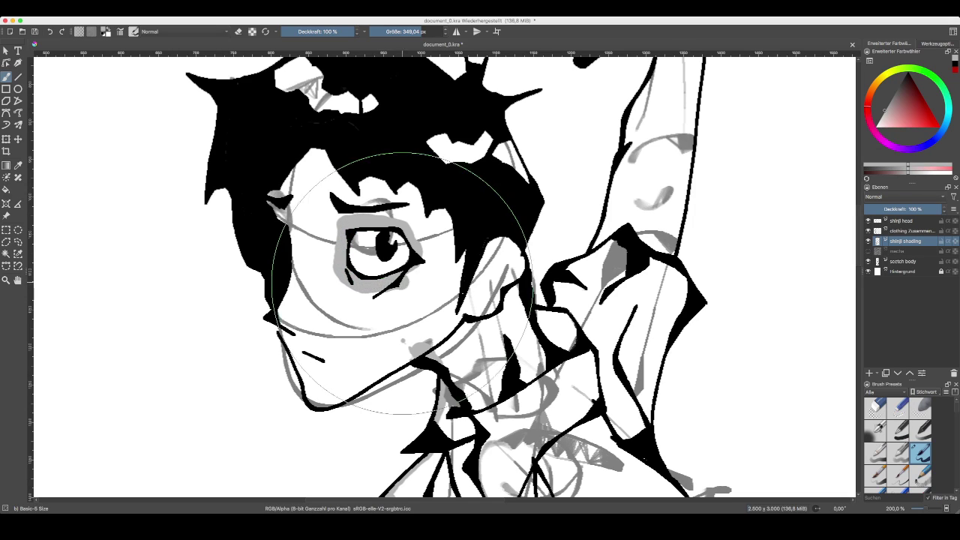
{"action": "mouse_move", "coordinate": [425, 348]}
{"action": "left_mouse_down"}
{"action": "mouse_move", "coordinate": [399, 316]}
{"action": "mouse_move", "coordinate": [390, 328]}
{"action": "mouse_move", "coordinate": [411, 355]}
{"action": "mouse_move", "coordinate": [321, 404]}
{"action": "mouse_move", "coordinate": [277, 323]}
{"action": "left_mouse_up"}
{"action": "key", "text": "ctrl+z"}
{"action": "key", "text": "ctrl+z"}
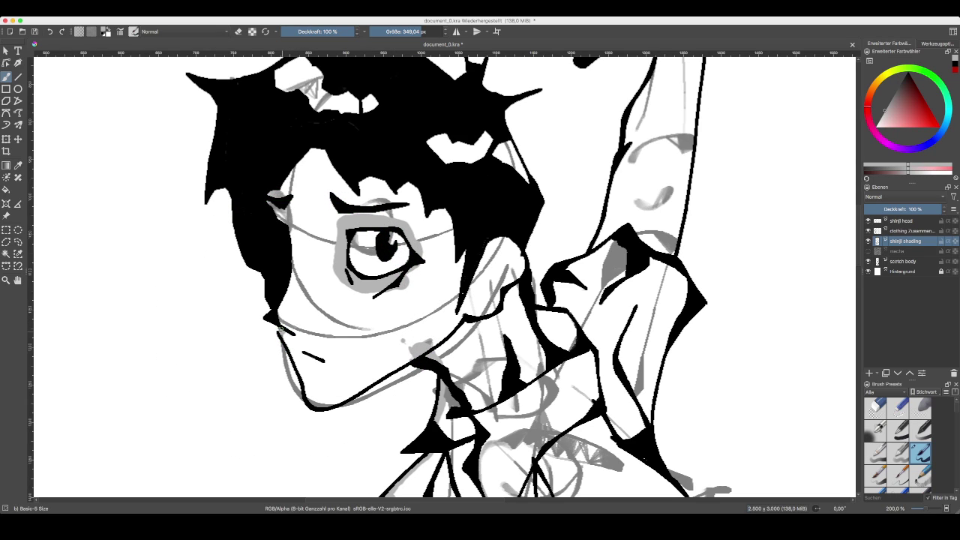
{"action": "mouse_move", "coordinate": [288, 336]}
{"action": "left_mouse_down"}
{"action": "mouse_move", "coordinate": [315, 355]}
{"action": "mouse_move", "coordinate": [294, 354]}
{"action": "mouse_move", "coordinate": [301, 368]}
{"action": "left_mouse_up"}
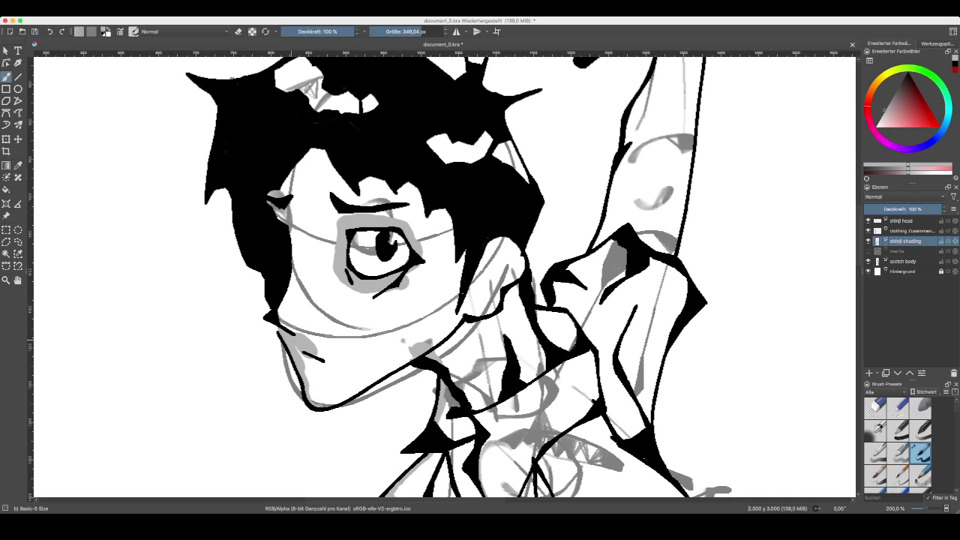
{"action": "left_click_drag", "start_coordinate": [327, 406], "coordinate": [422, 351]}
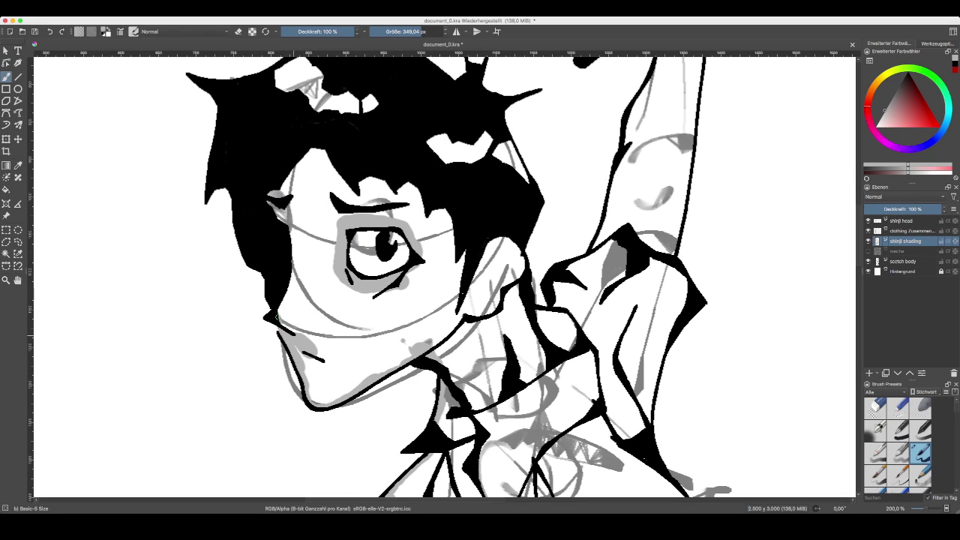
- Shade the ear and neck, the raised arm's sleeve and the lowered arm's sleeve edge in light grey
{"action": "mouse_move", "coordinate": [283, 291]}
{"action": "left_mouse_down"}
{"action": "mouse_move", "coordinate": [285, 225]}
{"action": "mouse_move", "coordinate": [264, 203]}
{"action": "mouse_move", "coordinate": [315, 143]}
{"action": "mouse_move", "coordinate": [335, 140]}
{"action": "mouse_move", "coordinate": [519, 243]}
{"action": "left_mouse_up"}
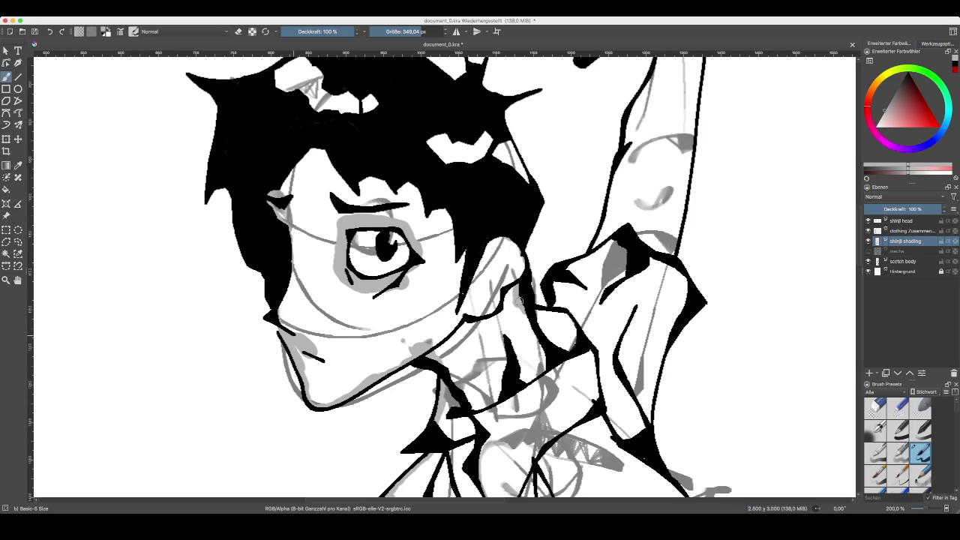
{"action": "mouse_move", "coordinate": [534, 307]}
{"action": "left_mouse_down"}
{"action": "mouse_move", "coordinate": [557, 309]}
{"action": "mouse_move", "coordinate": [559, 276]}
{"action": "mouse_move", "coordinate": [607, 236]}
{"action": "left_mouse_up"}
{"action": "left_click_drag", "start_coordinate": [609, 329], "coordinate": [580, 183]}
{"action": "key", "text": "minus"}
{"action": "key", "text": "minus"}
{"action": "key", "text": "minus"}
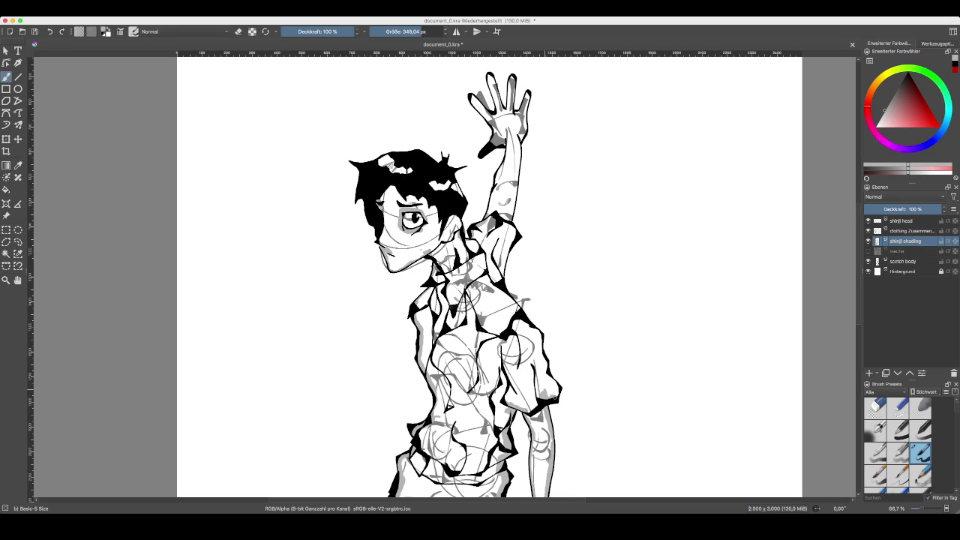
{"action": "left_click_drag", "start_coordinate": [555, 399], "coordinate": [553, 382]}
{"action": "left_click_drag", "start_coordinate": [510, 226], "coordinate": [396, 306]}
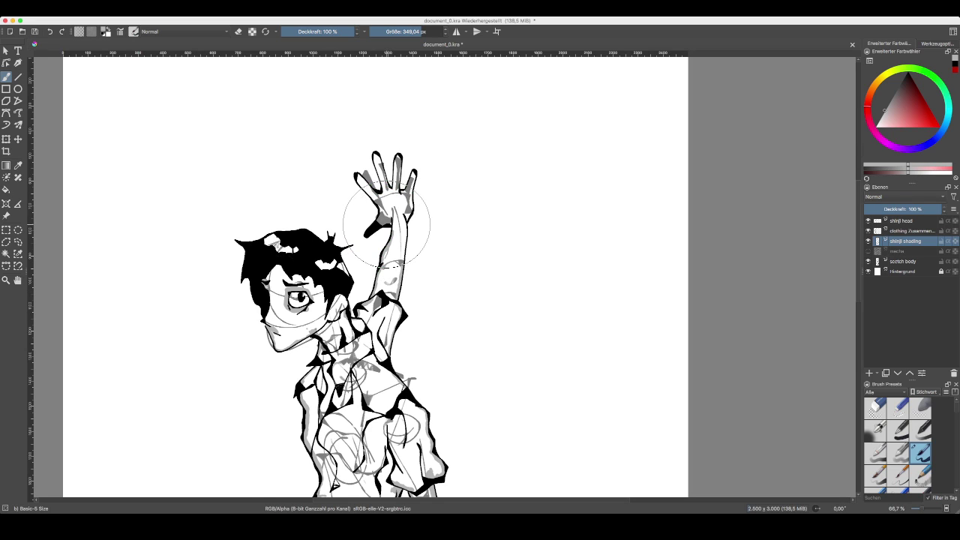
- Shade both edges of the raised arm in light grey up to the wrist and save the document as drawing6.kra
{"action": "key", "text": "super+plus"}
{"action": "key", "text": "super+plus"}
{"action": "key", "text": "super+plus"}
{"action": "left_click_drag", "start_coordinate": [304, 184], "coordinate": [399, 275]}
{"action": "left_click_drag", "start_coordinate": [391, 239], "coordinate": [376, 314]}
{"action": "left_click_drag", "start_coordinate": [392, 397], "coordinate": [399, 399]}
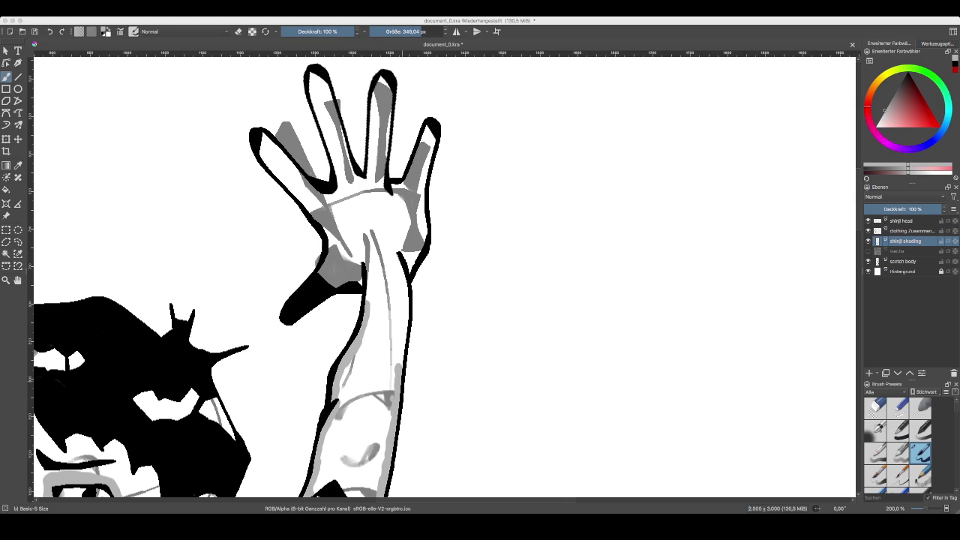
{"action": "key", "text": "ctrl+s"}
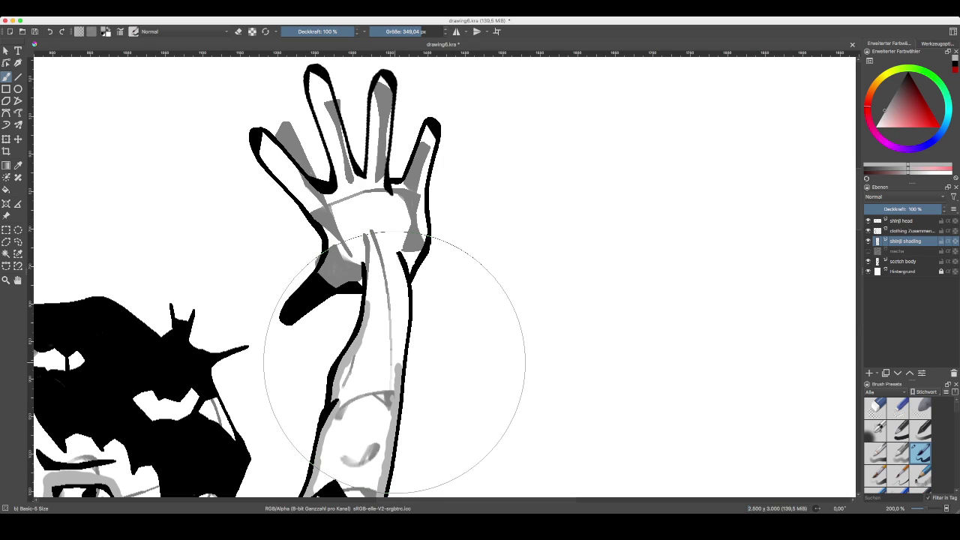
{"action": "left_click_drag", "start_coordinate": [399, 368], "coordinate": [399, 249]}
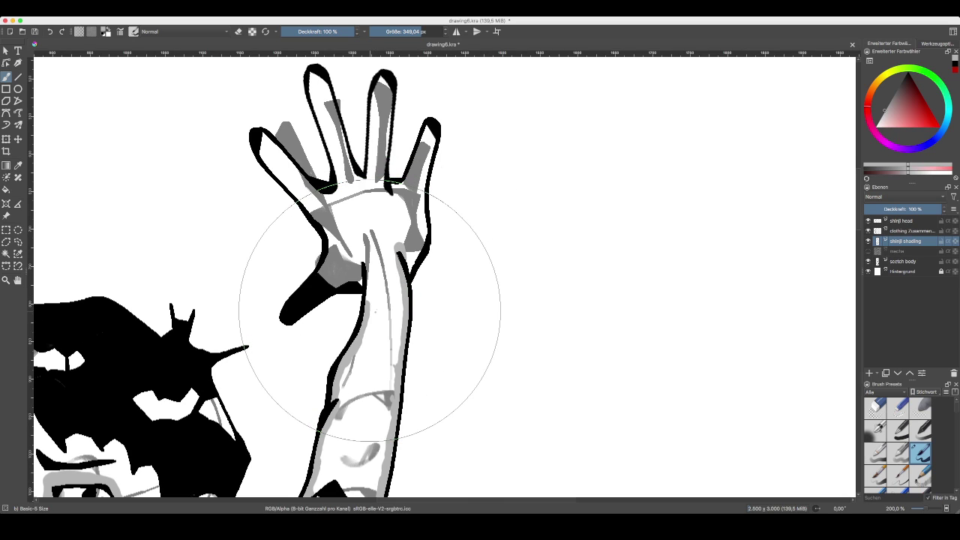
- Shade the raised hand in light grey along the palm's edges, the thumb base and inside the finger outlines
{"action": "mouse_move", "coordinate": [368, 294]}
{"action": "left_mouse_down"}
{"action": "mouse_move", "coordinate": [368, 284]}
{"action": "mouse_move", "coordinate": [326, 284]}
{"action": "mouse_move", "coordinate": [332, 243]}
{"action": "left_mouse_up"}
{"action": "mouse_move", "coordinate": [407, 271]}
{"action": "left_mouse_down"}
{"action": "mouse_move", "coordinate": [424, 237]}
{"action": "mouse_move", "coordinate": [434, 136]}
{"action": "mouse_move", "coordinate": [427, 126]}
{"action": "mouse_move", "coordinate": [408, 186]}
{"action": "mouse_move", "coordinate": [385, 184]}
{"action": "mouse_move", "coordinate": [383, 77]}
{"action": "mouse_move", "coordinate": [369, 180]}
{"action": "left_mouse_up"}
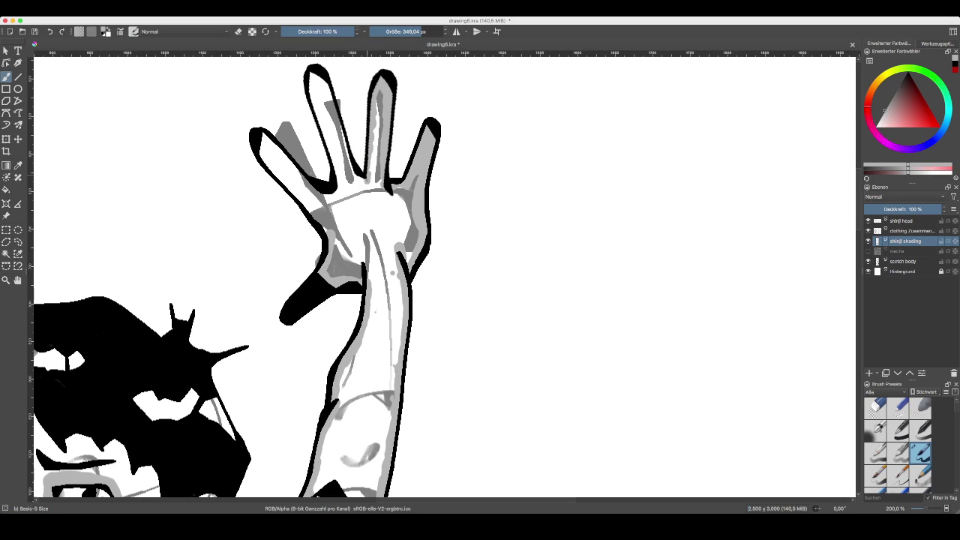
{"action": "left_click", "coordinate": [375, 196]}
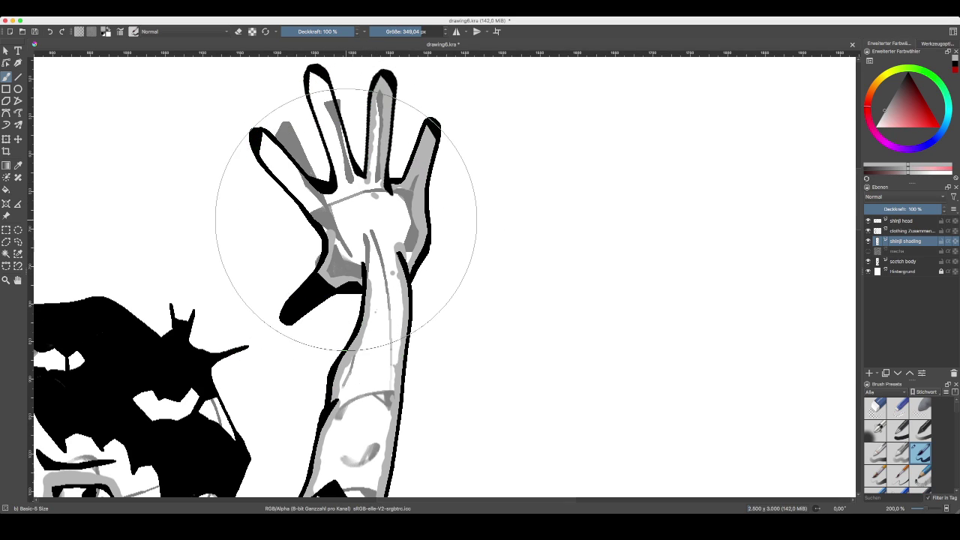
{"action": "left_click_drag", "start_coordinate": [376, 203], "coordinate": [381, 196]}
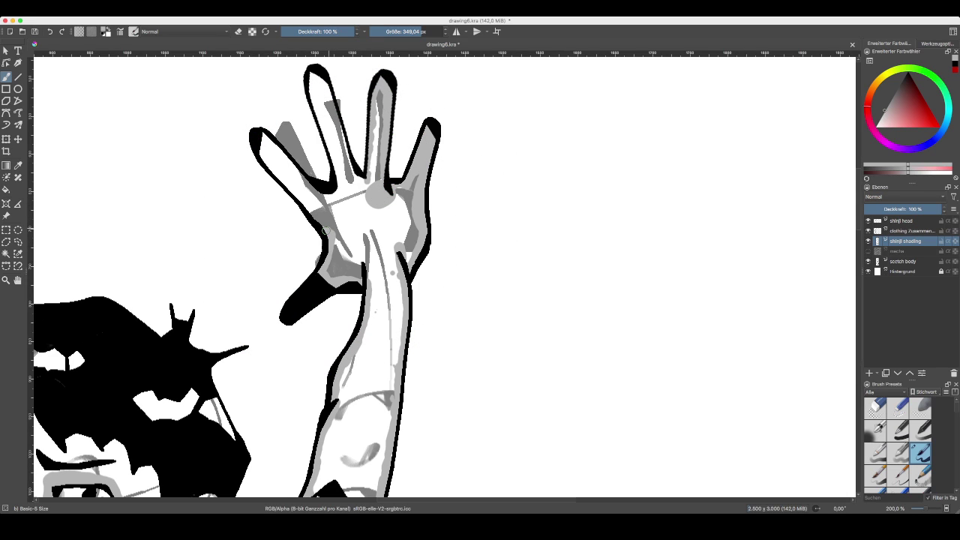
{"action": "mouse_move", "coordinate": [301, 201]}
{"action": "left_mouse_down"}
{"action": "mouse_move", "coordinate": [266, 162]}
{"action": "mouse_move", "coordinate": [261, 138]}
{"action": "mouse_move", "coordinate": [325, 203]}
{"action": "mouse_move", "coordinate": [339, 181]}
{"action": "mouse_move", "coordinate": [334, 159]}
{"action": "mouse_move", "coordinate": [354, 258]}
{"action": "left_mouse_up"}
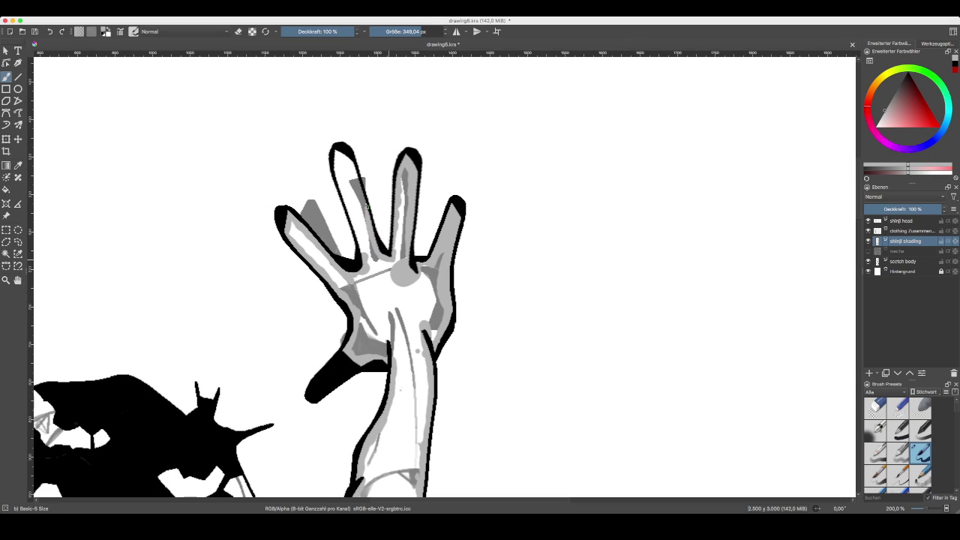
{"action": "left_click_drag", "start_coordinate": [362, 195], "coordinate": [341, 153]}
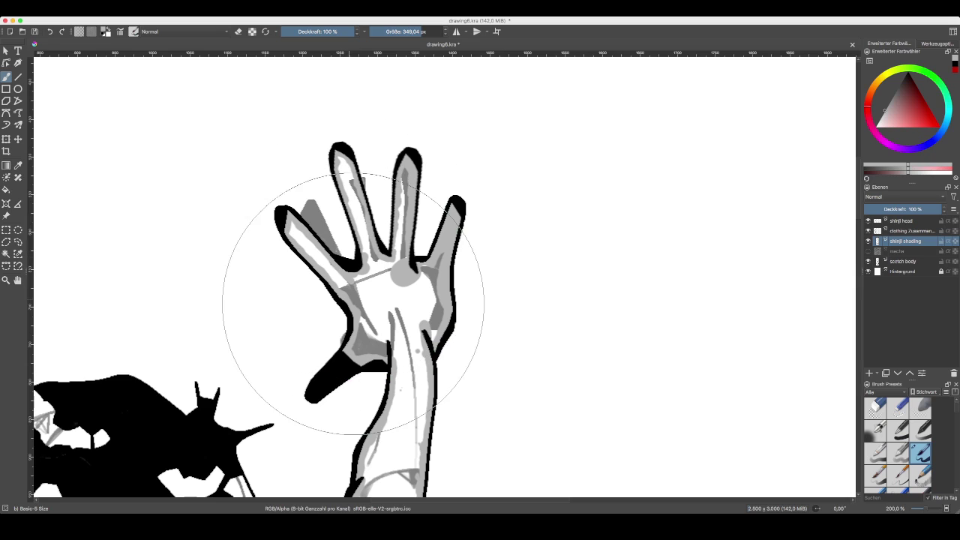
- Flood-fill the unshaded interior of the character in light grey with the Fill tool
{"action": "key", "text": "minus"}
{"action": "key", "text": "minus"}
{"action": "key", "text": "minus"}
{"action": "key", "text": "f"}
{"action": "left_click", "coordinate": [418, 363]}
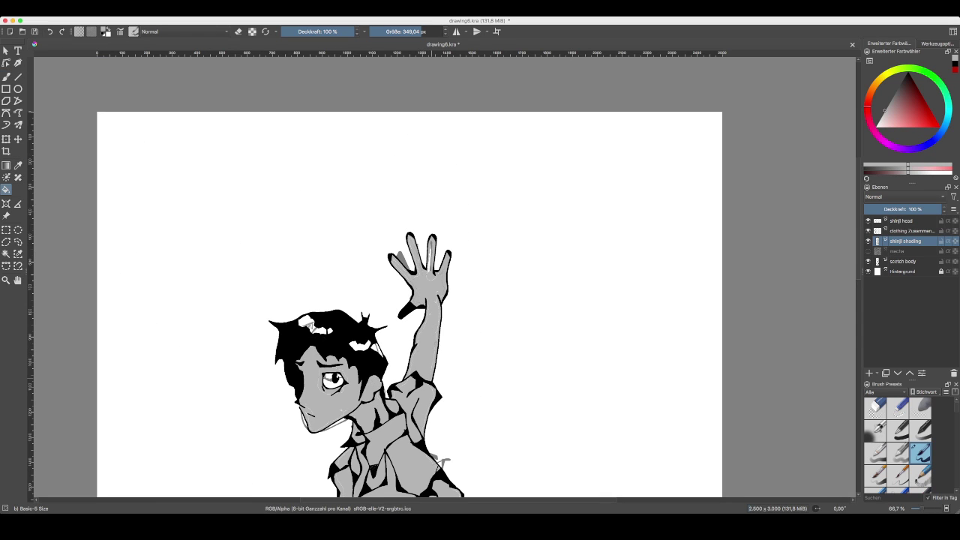
{"action": "key", "text": "minus"}
{"action": "key", "text": "minus"}
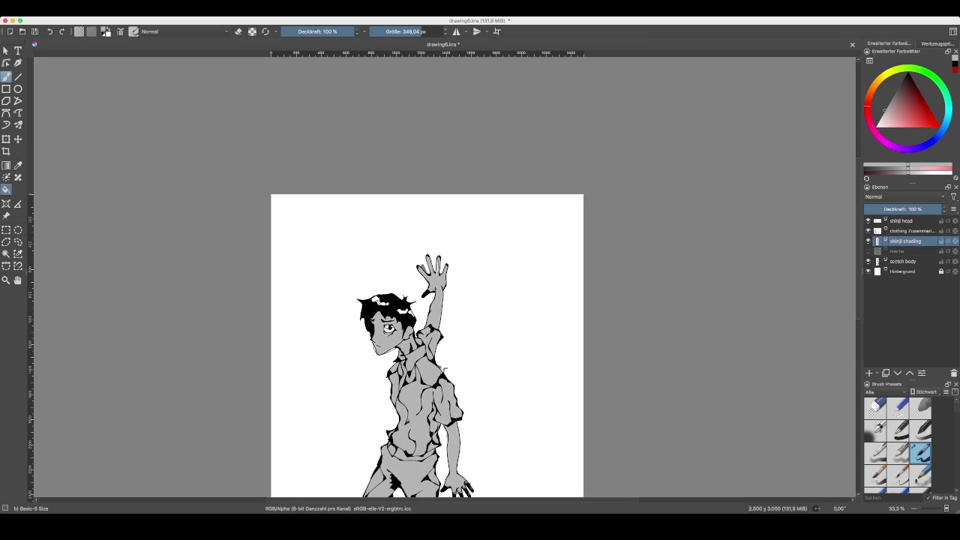
- Brush light grey over the unfilled gaps in the raised hand's fingers and palm
{"action": "key", "text": "b"}
{"action": "key", "text": "plus"}
{"action": "key", "text": "plus"}
{"action": "key", "text": "plus"}
{"action": "key", "text": "plus"}
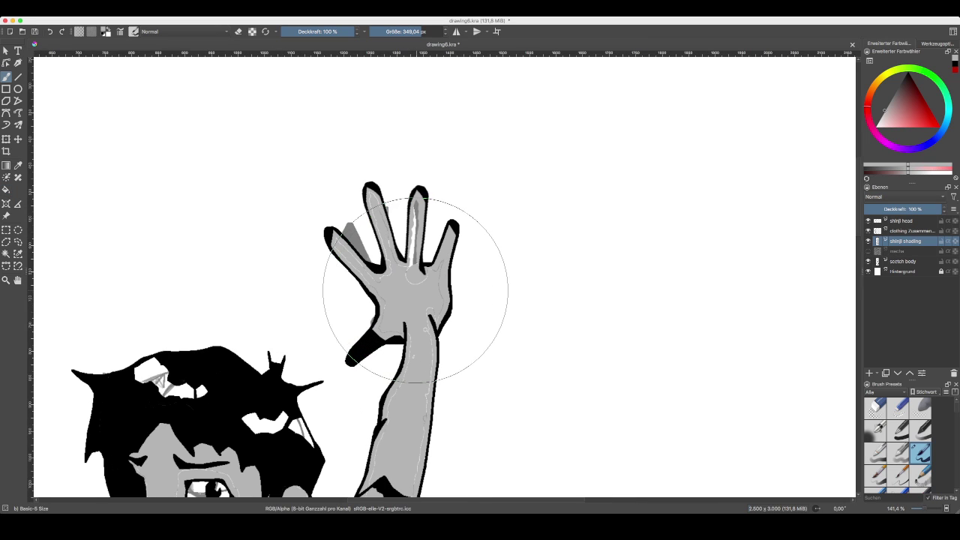
{"action": "left_click_drag", "start_coordinate": [413, 261], "coordinate": [415, 259]}
{"action": "left_click_drag", "start_coordinate": [416, 220], "coordinate": [414, 233]}
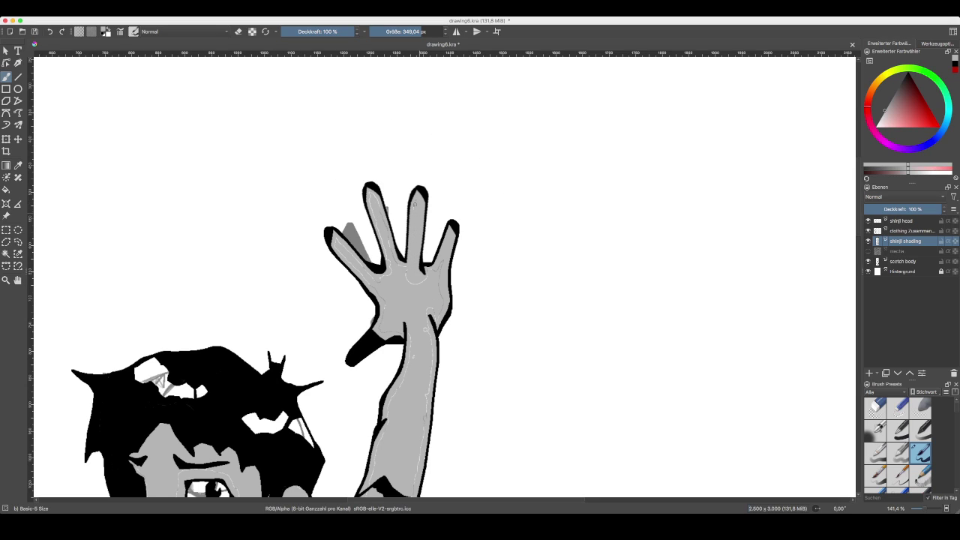
{"action": "left_click_drag", "start_coordinate": [421, 281], "coordinate": [420, 283]}
{"action": "left_click_drag", "start_coordinate": [376, 225], "coordinate": [388, 261]}
- Set the brush size to 47.54 px and cover the thin white seams on the raised arm and face
{"action": "left_click", "coordinate": [386, 32]}
{"action": "left_click", "coordinate": [401, 31]}
{"action": "mouse_move", "coordinate": [425, 330]}
{"action": "left_mouse_down"}
{"action": "mouse_move", "coordinate": [486, 122]}
{"action": "mouse_move", "coordinate": [481, 239]}
{"action": "left_mouse_up"}
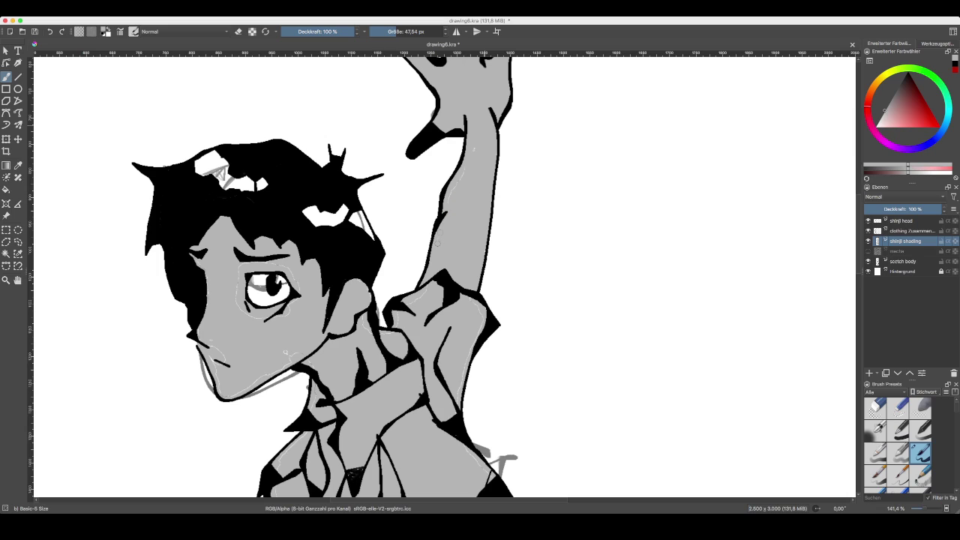
{"action": "left_click_drag", "start_coordinate": [455, 186], "coordinate": [479, 140]}
{"action": "left_click_drag", "start_coordinate": [326, 338], "coordinate": [361, 247]}
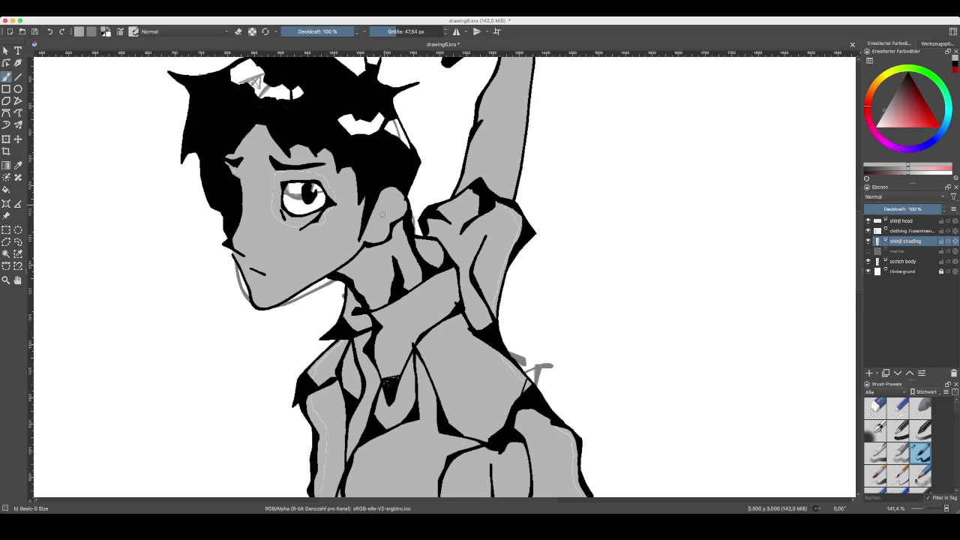
{"action": "mouse_move", "coordinate": [325, 216]}
{"action": "left_mouse_down"}
{"action": "mouse_move", "coordinate": [297, 230]}
{"action": "mouse_move", "coordinate": [272, 217]}
{"action": "mouse_move", "coordinate": [267, 197]}
{"action": "mouse_move", "coordinate": [280, 165]}
{"action": "mouse_move", "coordinate": [333, 180]}
{"action": "mouse_move", "coordinate": [324, 221]}
{"action": "left_mouse_up"}
- Cover the thin white seams on the shirt and both sleeves in light grey
{"action": "scroll", "coordinate": [378, 180], "scroll_direction": "down", "scroll_amount": 5}
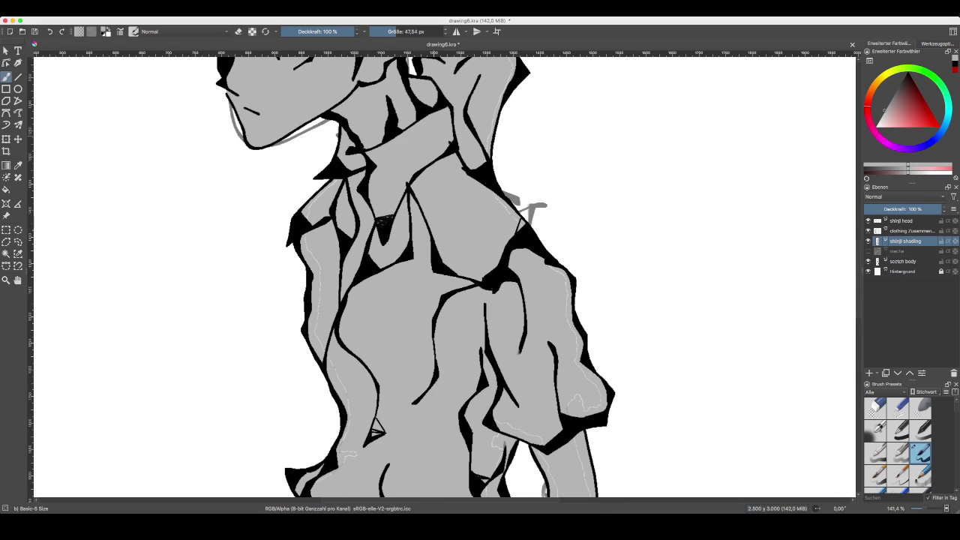
{"action": "scroll", "coordinate": [492, 99], "scroll_direction": "up", "scroll_amount": 1}
{"action": "mouse_move", "coordinate": [480, 80]}
{"action": "left_mouse_down"}
{"action": "mouse_move", "coordinate": [491, 94]}
{"action": "mouse_move", "coordinate": [488, 114]}
{"action": "mouse_move", "coordinate": [495, 88]}
{"action": "mouse_move", "coordinate": [471, 155]}
{"action": "left_mouse_up"}
{"action": "scroll", "coordinate": [457, 158], "scroll_direction": "down", "scroll_amount": 2}
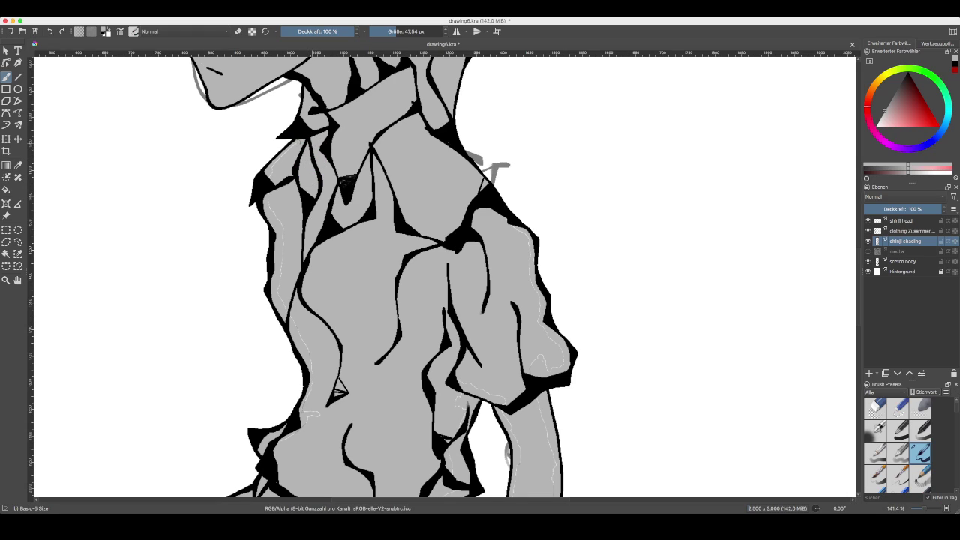
{"action": "scroll", "coordinate": [294, 147], "scroll_direction": "up", "scroll_amount": 1}
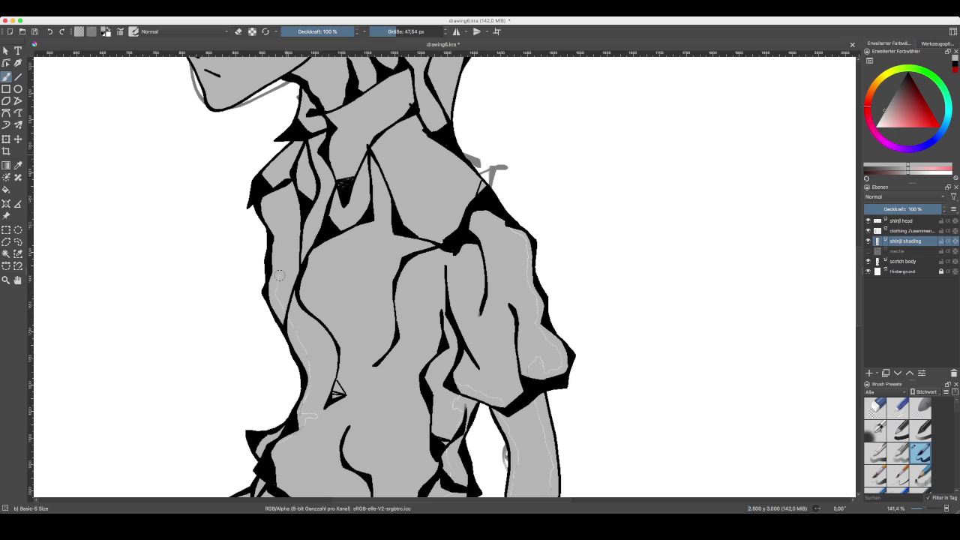
{"action": "left_click_drag", "start_coordinate": [378, 336], "coordinate": [386, 243]}
- Cover the remaining white seams on the lowered arm and trousers in light grey
{"action": "key", "text": "minus"}
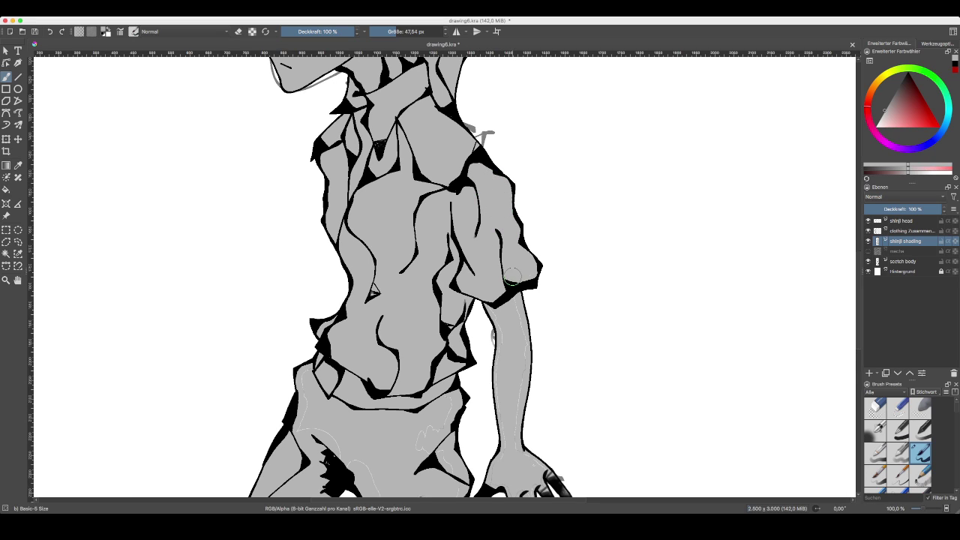
{"action": "key", "text": "minus"}
{"action": "key", "text": "minus"}
{"action": "left_click_drag", "start_coordinate": [502, 365], "coordinate": [519, 254]}
{"action": "key", "text": "plus"}
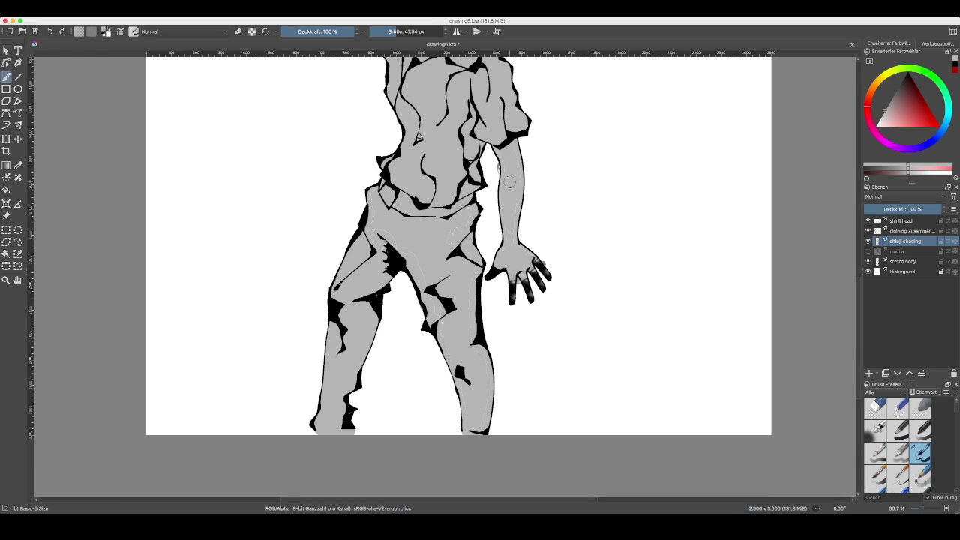
{"action": "left_click_drag", "start_coordinate": [512, 189], "coordinate": [509, 238]}
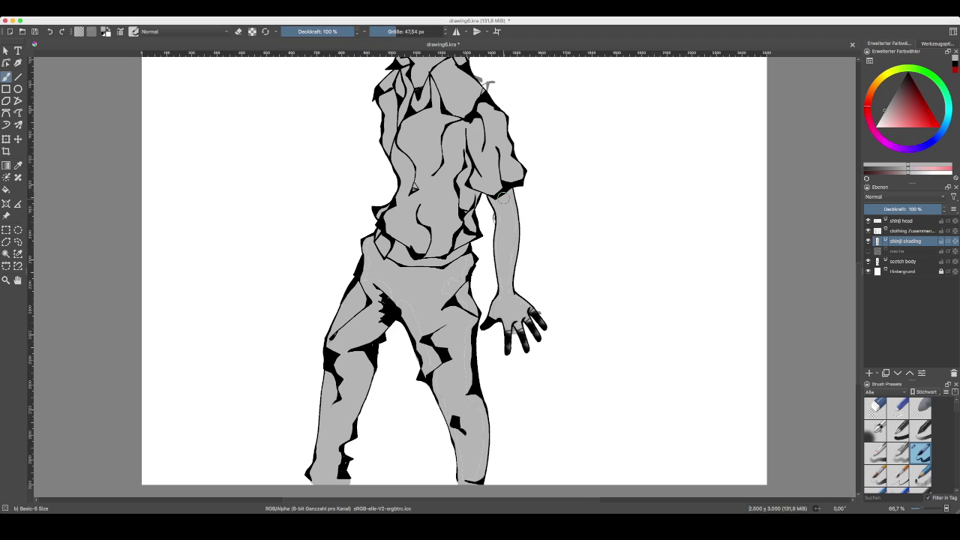
{"action": "left_click_drag", "start_coordinate": [508, 200], "coordinate": [509, 257]}
{"action": "left_click_drag", "start_coordinate": [450, 371], "coordinate": [475, 245]}
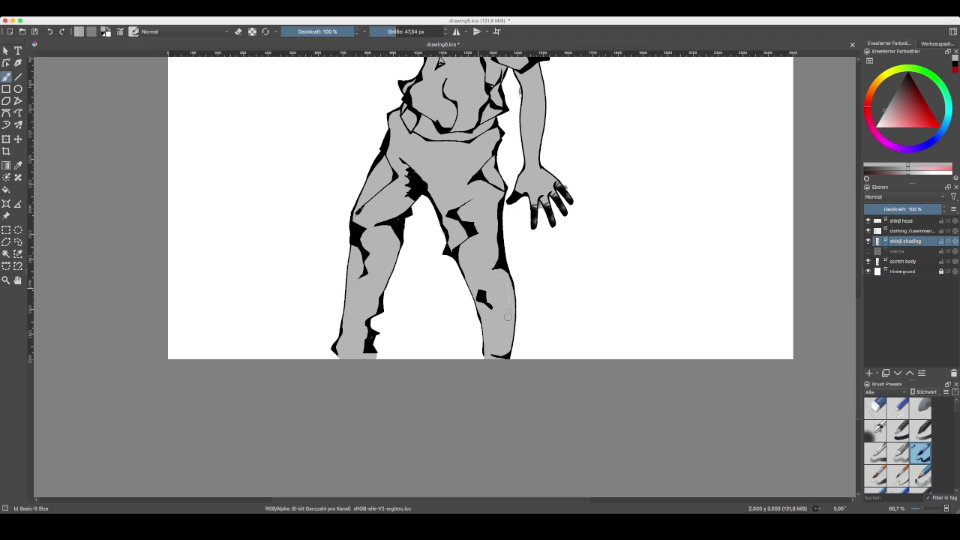
- Examine the whole shaded character, showing the mecha layer behind it briefly and hiding that layer again
{"action": "key", "text": "minus"}
{"action": "key", "text": "minus"}
{"action": "key", "text": "minus"}
{"action": "key", "text": "minus"}
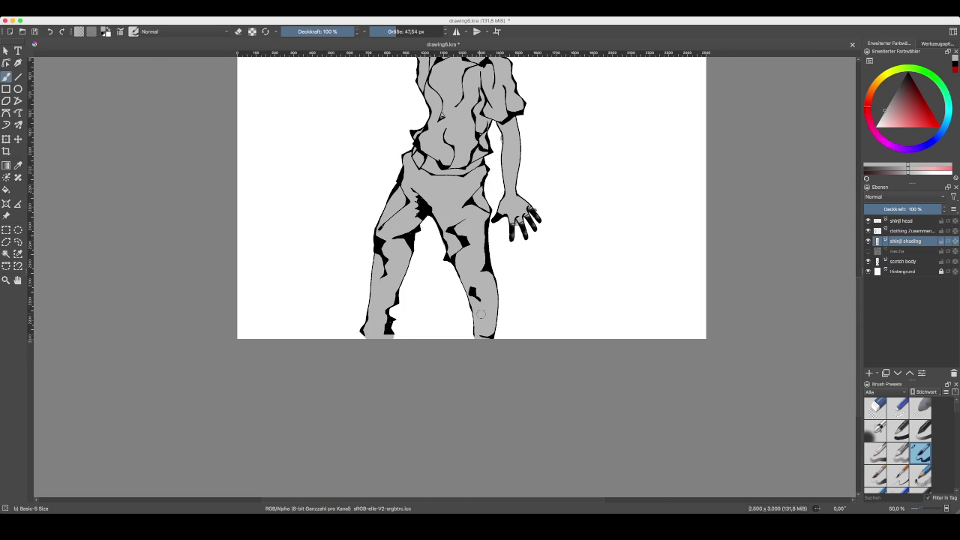
{"action": "key", "text": "plus"}
{"action": "left_click_drag", "start_coordinate": [501, 209], "coordinate": [549, 305]}
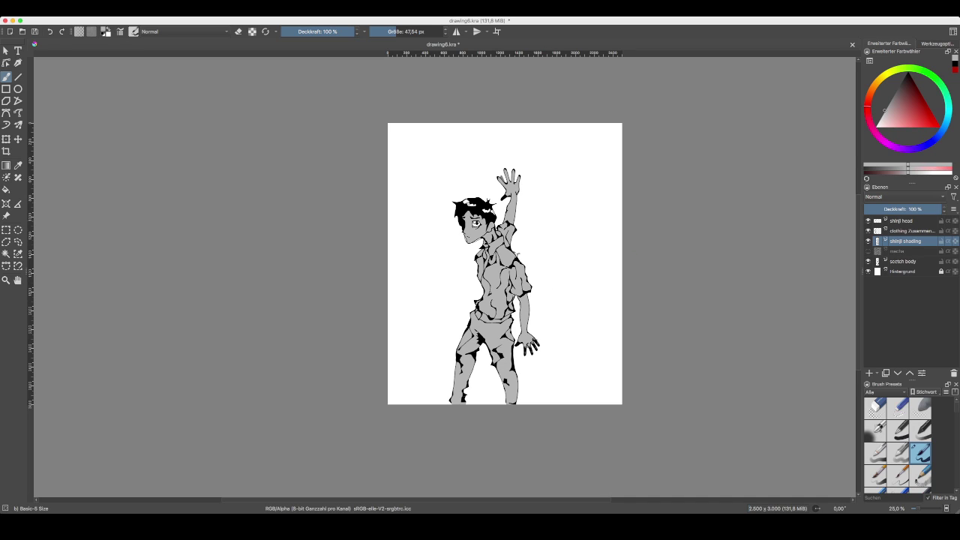
{"action": "left_click", "coordinate": [868, 251]}
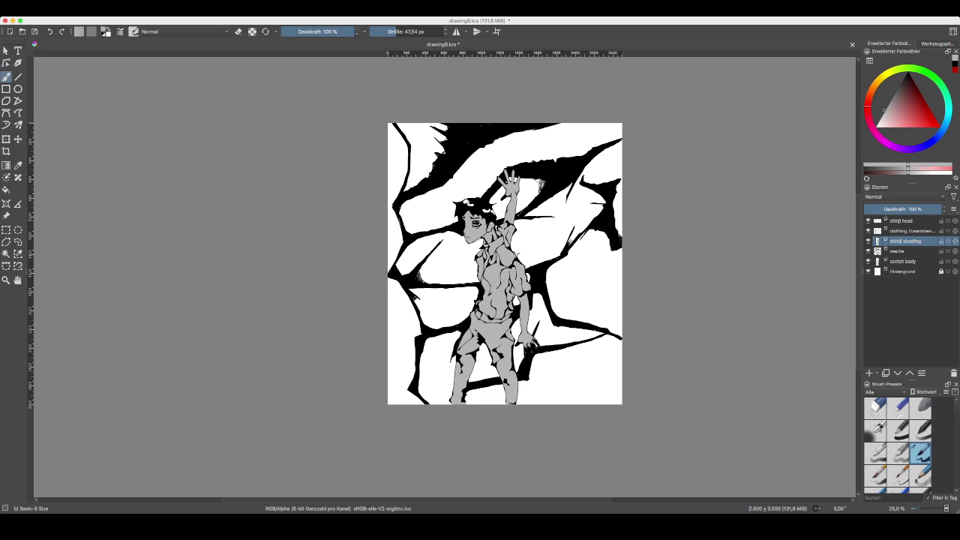
{"action": "left_click", "coordinate": [868, 251]}
{"action": "key", "text": "plus"}
{"action": "key", "text": "plus"}
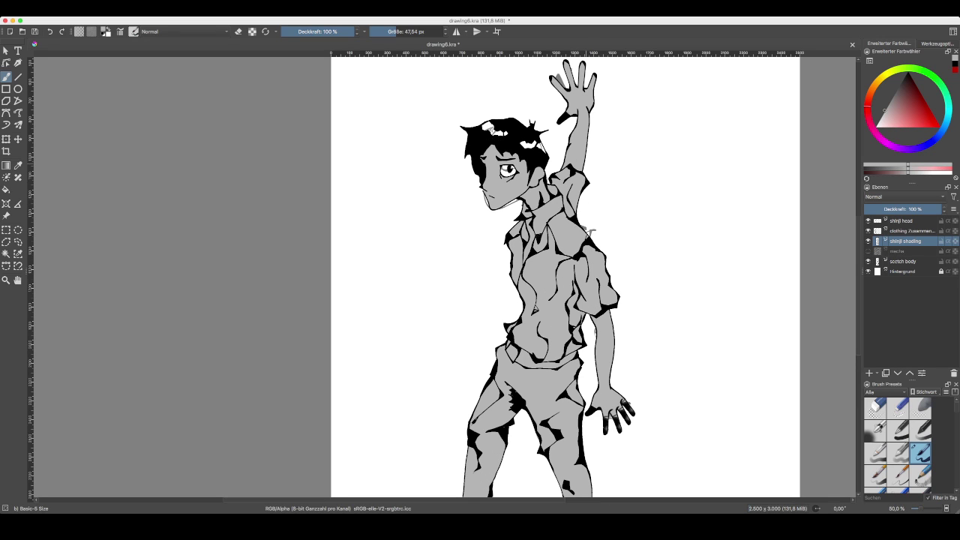
- Try to touch up the character's eye in white beneath the line art
{"action": "left_click_drag", "start_coordinate": [588, 230], "coordinate": [593, 342]}
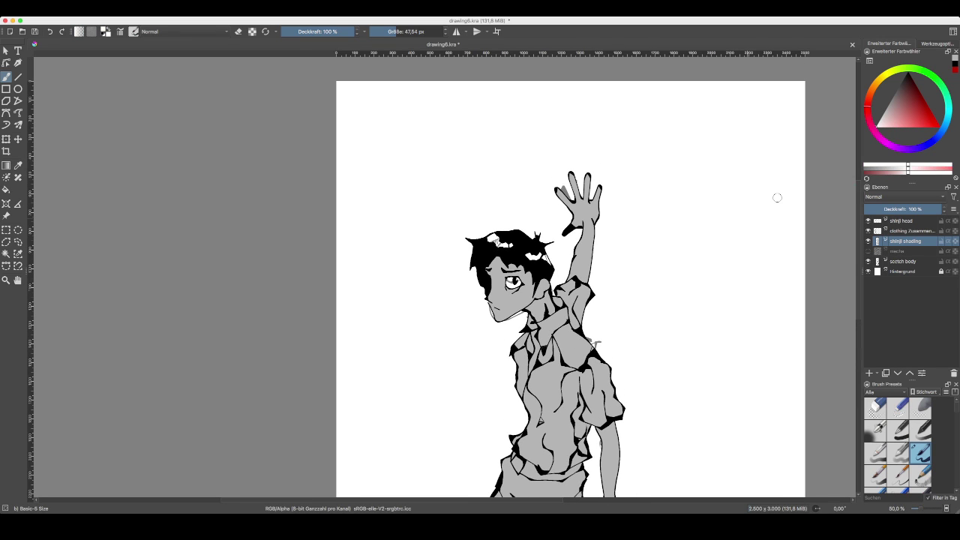
{"action": "key", "text": "plus"}
{"action": "key", "text": "plus"}
{"action": "key", "text": "plus"}
{"action": "mouse_move", "coordinate": [675, 297]}
{"action": "left_mouse_down"}
{"action": "mouse_move", "coordinate": [566, 315]}
{"action": "mouse_move", "coordinate": [497, 276]}
{"action": "mouse_move", "coordinate": [524, 297]}
{"action": "mouse_move", "coordinate": [562, 301]}
{"action": "mouse_move", "coordinate": [555, 276]}
{"action": "mouse_move", "coordinate": [513, 265]}
{"action": "mouse_move", "coordinate": [494, 268]}
{"action": "mouse_move", "coordinate": [492, 301]}
{"action": "left_mouse_up"}
{"action": "key", "text": "plus"}
{"action": "key", "text": "plus"}
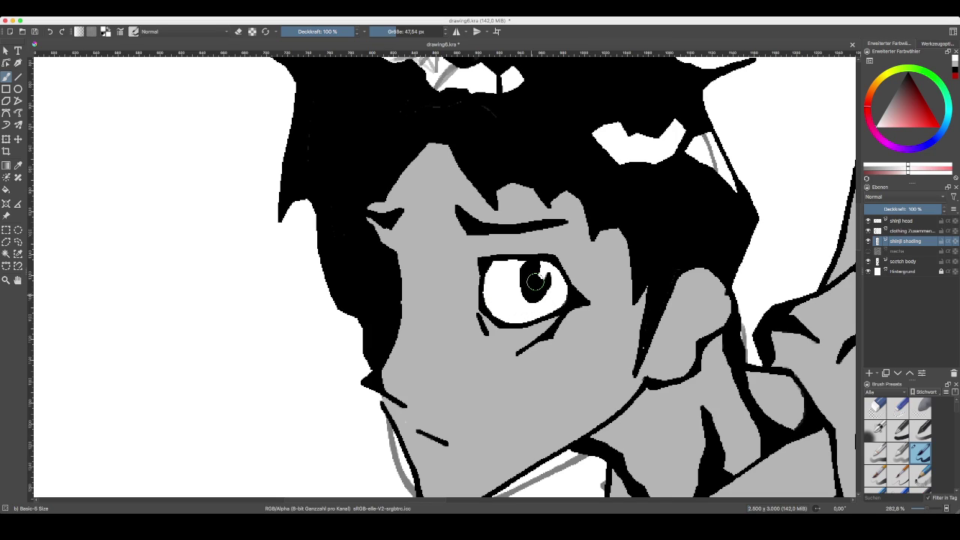
{"action": "left_click_drag", "start_coordinate": [535, 279], "coordinate": [548, 274]}
{"action": "key", "text": "ctrl+z"}
- Cover the thin light marks inside the hair with black and briefly compare the figure with the mecha layer behind it
{"action": "key", "text": "x"}
{"action": "left_click_drag", "start_coordinate": [489, 117], "coordinate": [419, 114]}
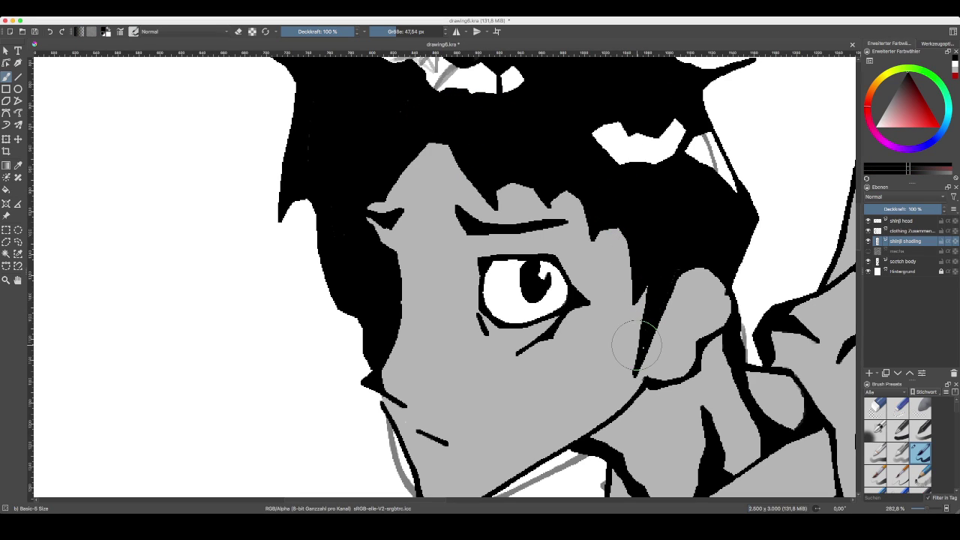
{"action": "key", "text": "minus"}
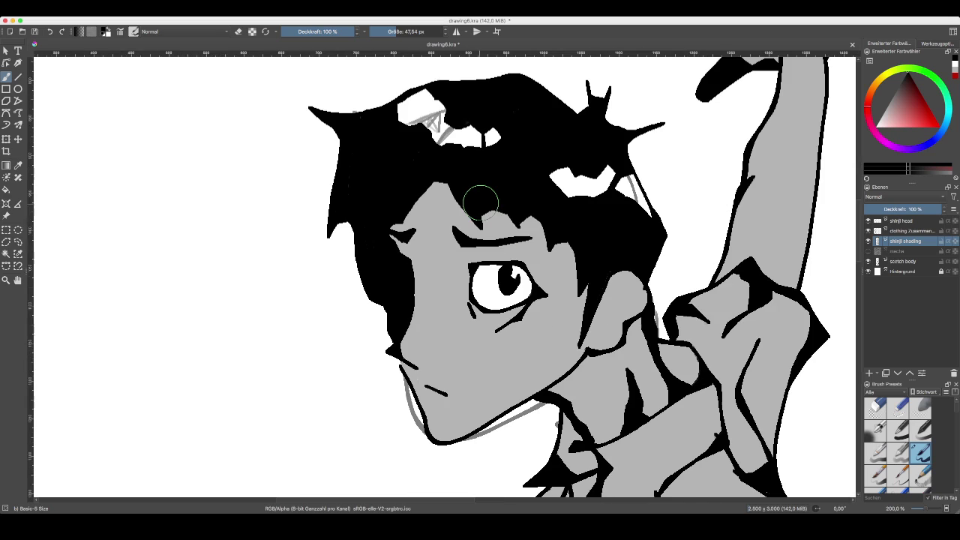
{"action": "left_click_drag", "start_coordinate": [363, 120], "coordinate": [359, 116]}
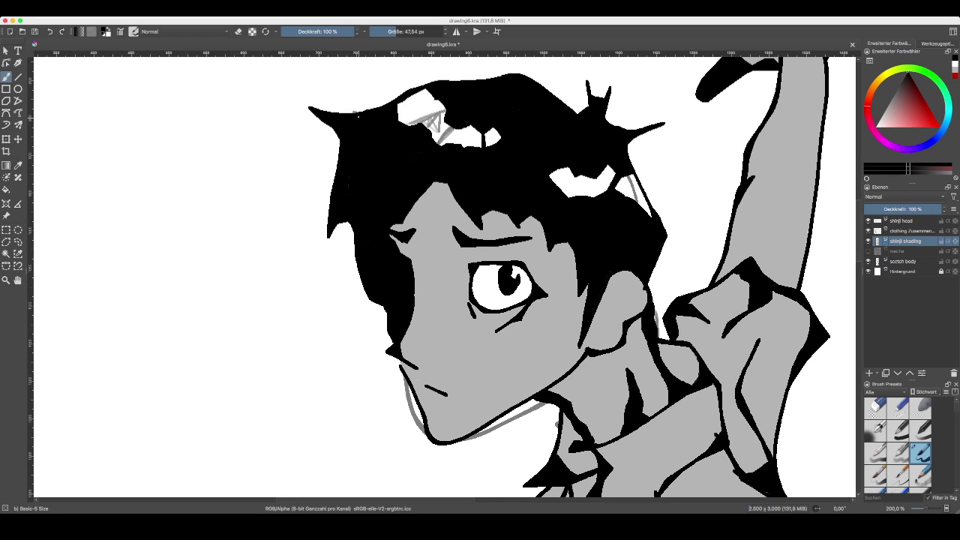
{"action": "left_click_drag", "start_coordinate": [615, 390], "coordinate": [527, 273]}
{"action": "left_click_drag", "start_coordinate": [675, 370], "coordinate": [678, 375]}
{"action": "scroll", "coordinate": [677, 378], "scroll_direction": "down", "scroll_amount": 5}
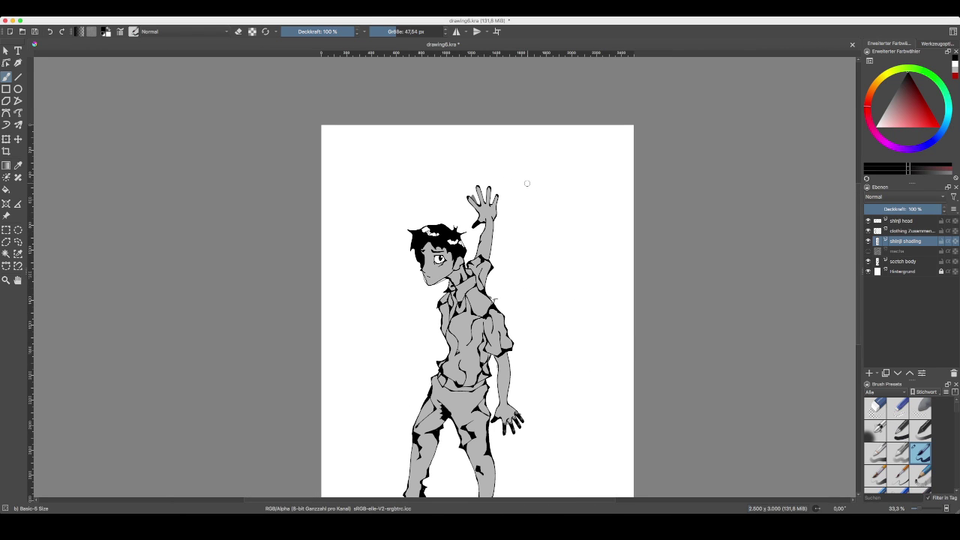
{"action": "left_click", "coordinate": [869, 252]}
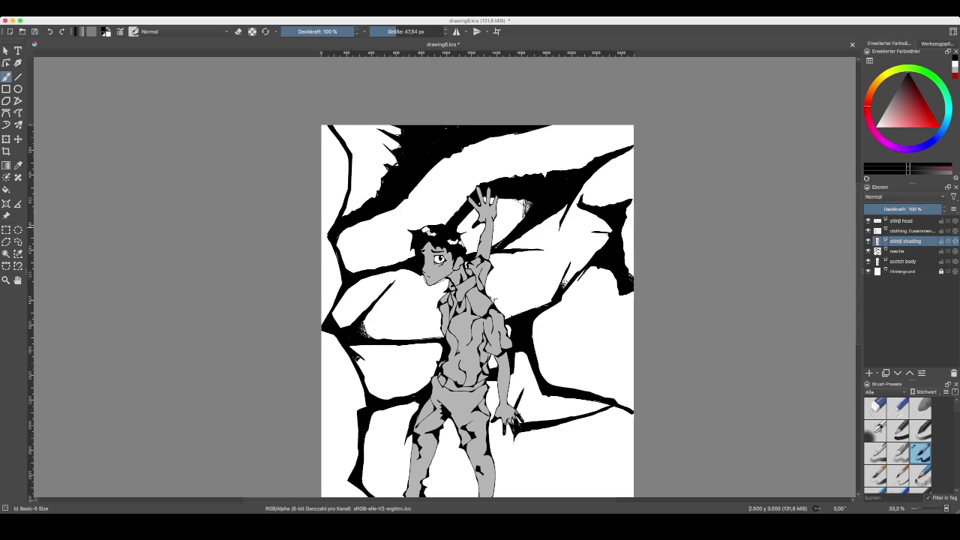
{"action": "left_click", "coordinate": [868, 250]}
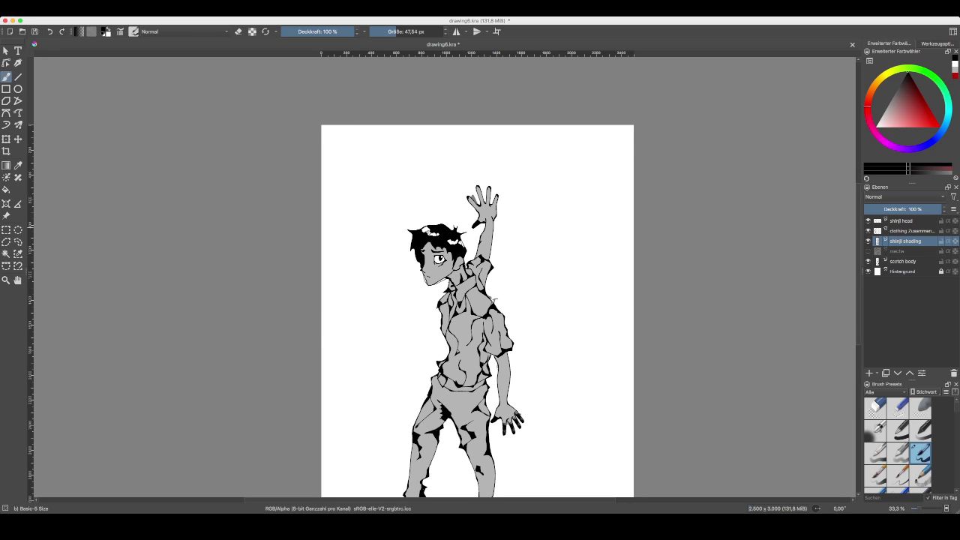
- Paint the hair highlights white over the grey sketch lines and check the figure against the mecha layer again
{"action": "key", "text": "x"}
{"action": "scroll", "coordinate": [431, 232], "scroll_direction": "up", "scroll_amount": 5}
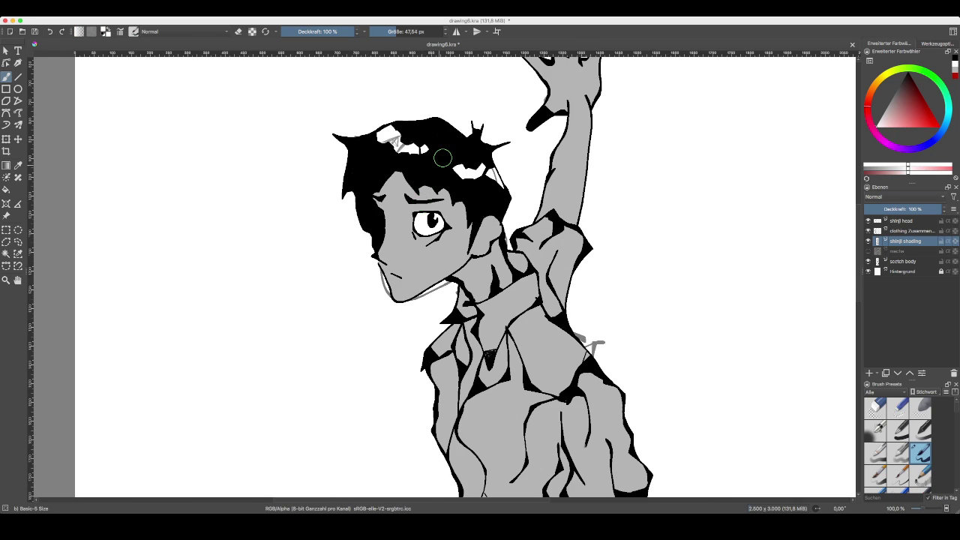
{"action": "mouse_move", "coordinate": [457, 236]}
{"action": "left_mouse_down"}
{"action": "mouse_move", "coordinate": [405, 227]}
{"action": "mouse_move", "coordinate": [413, 212]}
{"action": "mouse_move", "coordinate": [398, 217]}
{"action": "mouse_move", "coordinate": [467, 232]}
{"action": "left_mouse_up"}
{"action": "left_click_drag", "start_coordinate": [504, 269], "coordinate": [529, 262]}
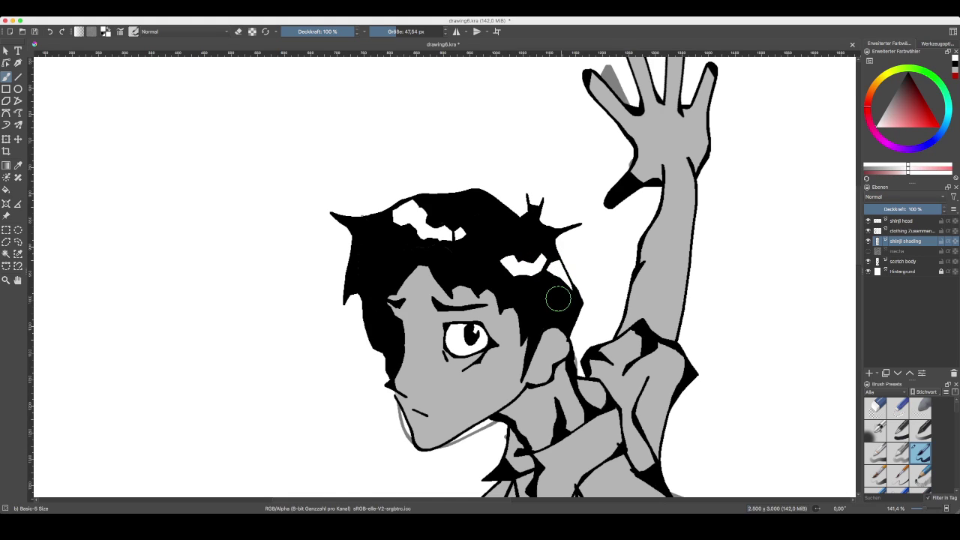
{"action": "left_click", "coordinate": [869, 252]}
{"action": "left_click", "coordinate": [868, 251]}
{"action": "scroll", "coordinate": [729, 319], "scroll_direction": "down", "scroll_amount": 5}
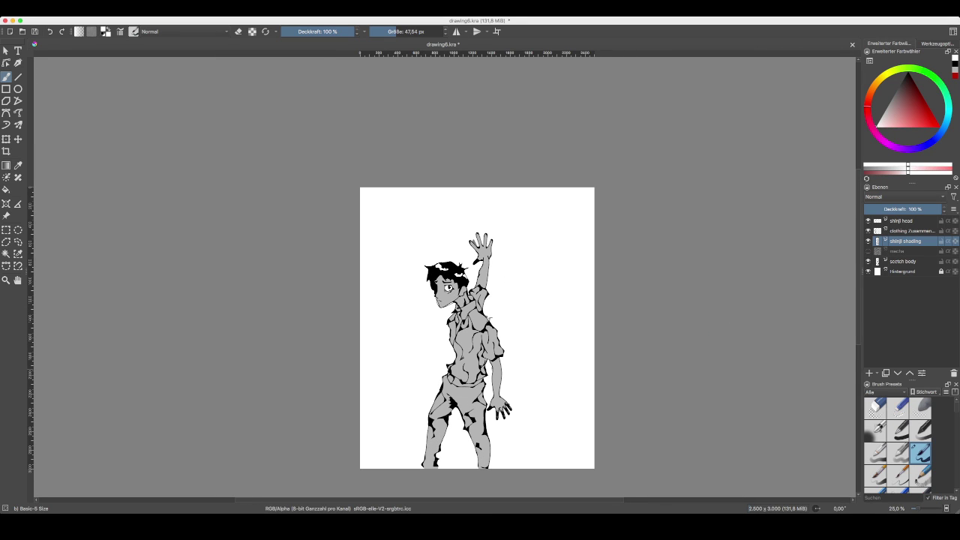
- Darken the brush colour to dark grey and shade the trouser waistband along the shirt's lower hem
{"action": "key", "text": "k"}
{"action": "key", "text": "k"}
{"action": "key", "text": "k"}
{"action": "key", "text": "k"}
{"action": "key", "text": "k"}
{"action": "key", "text": "k"}
{"action": "key", "text": "k"}
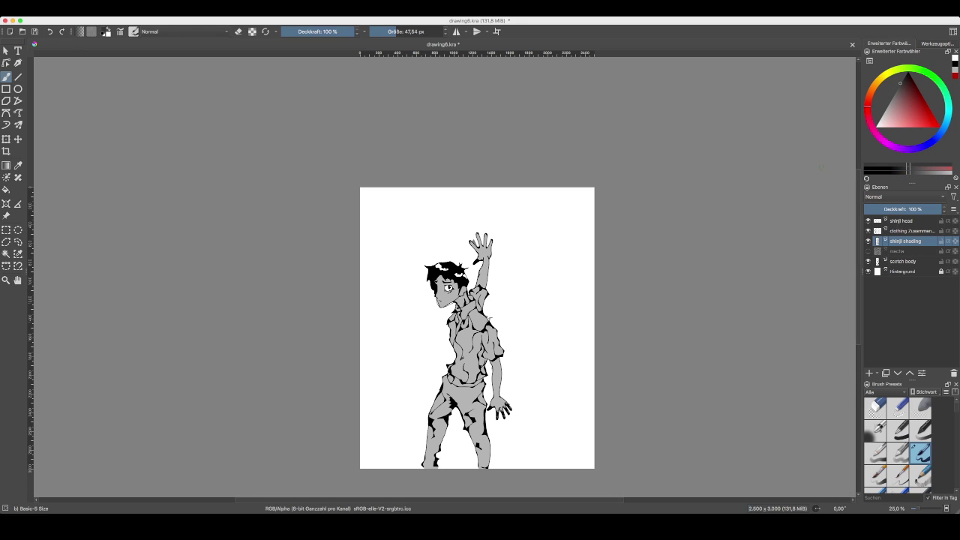
{"action": "scroll", "coordinate": [404, 408], "scroll_direction": "up", "scroll_amount": 4}
{"action": "scroll", "coordinate": [450, 360], "scroll_direction": "down", "scroll_amount": 5}
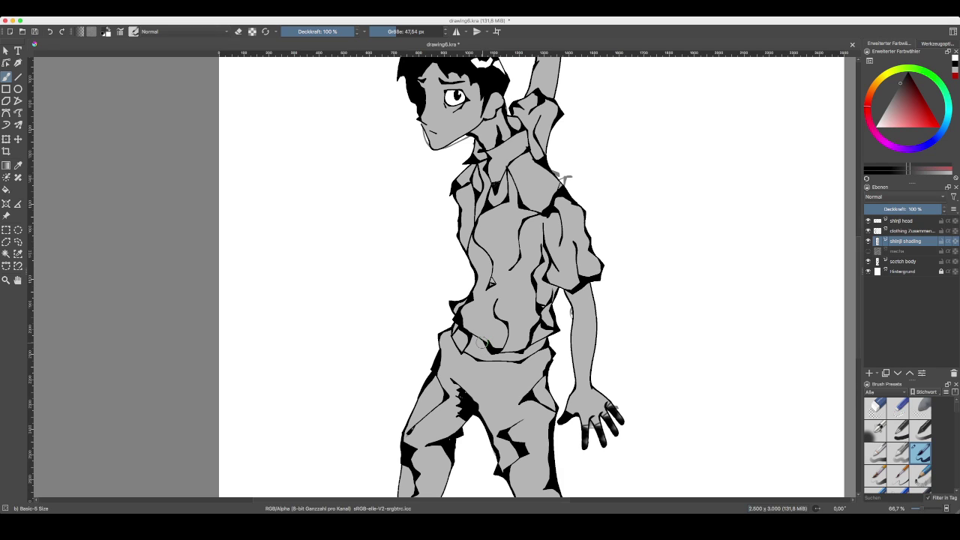
{"action": "scroll", "coordinate": [799, 225], "scroll_direction": "down", "scroll_amount": 3}
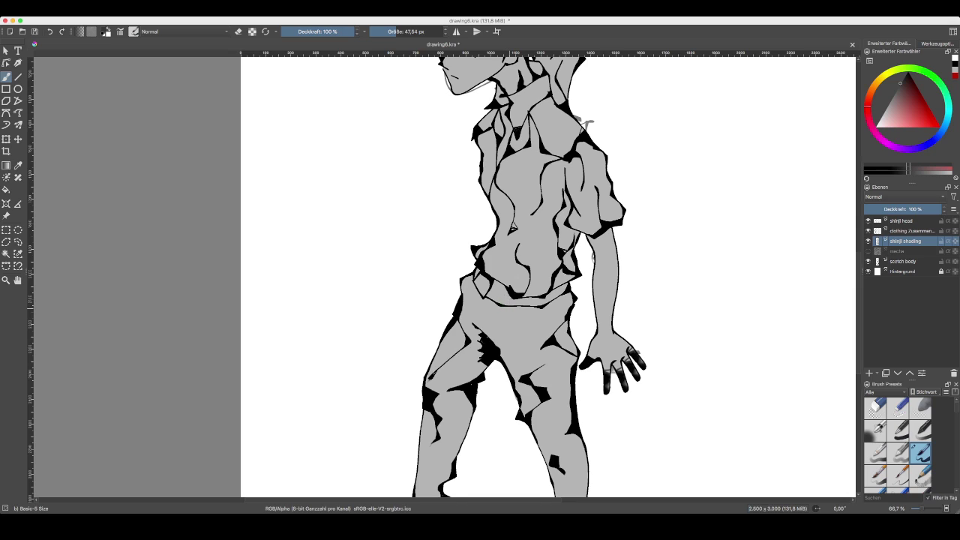
{"action": "scroll", "coordinate": [522, 293], "scroll_direction": "down", "scroll_amount": 2}
{"action": "scroll", "coordinate": [519, 280], "scroll_direction": "up", "scroll_amount": 2}
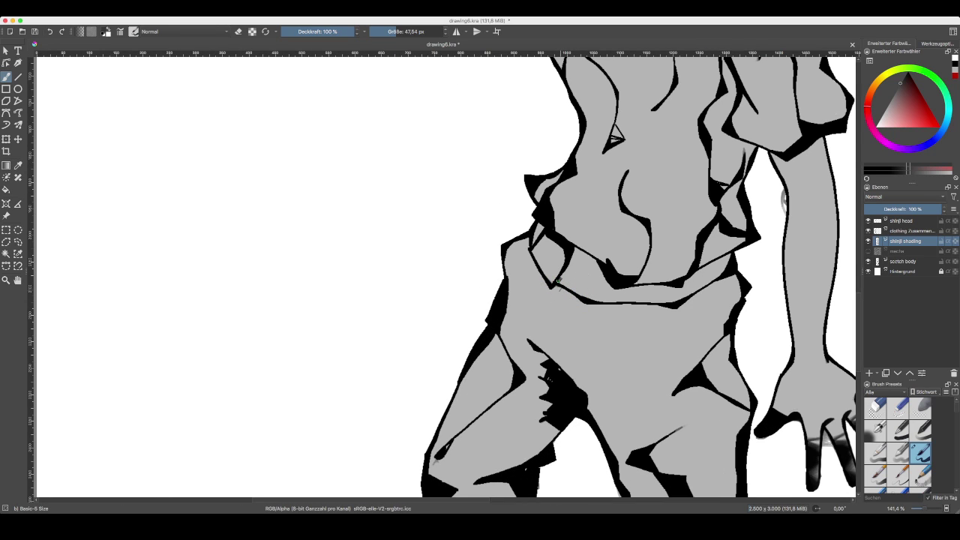
{"action": "mouse_move", "coordinate": [557, 283]}
{"action": "left_mouse_down"}
{"action": "mouse_move", "coordinate": [575, 253]}
{"action": "mouse_move", "coordinate": [609, 291]}
{"action": "mouse_move", "coordinate": [629, 294]}
{"action": "mouse_move", "coordinate": [682, 291]}
{"action": "mouse_move", "coordinate": [731, 257]}
{"action": "mouse_move", "coordinate": [730, 301]}
{"action": "left_mouse_up"}
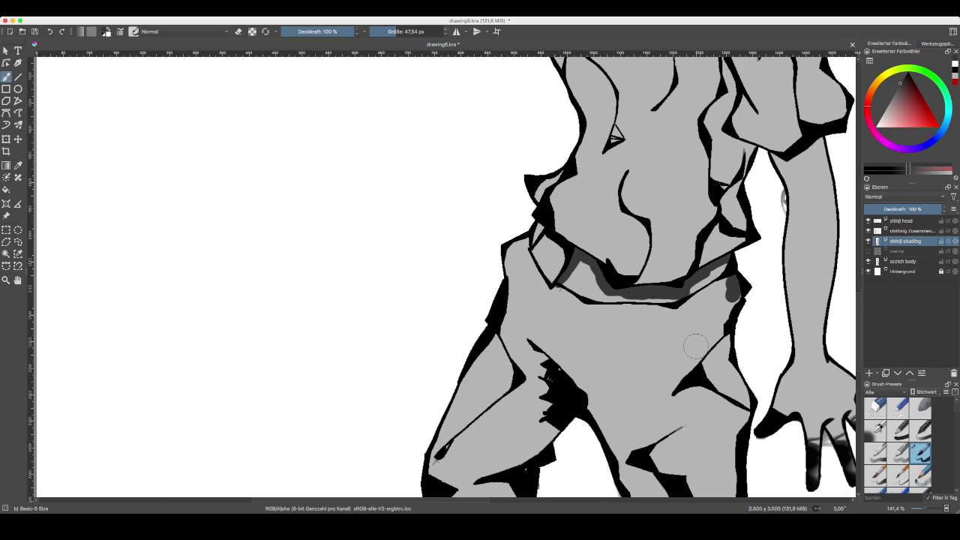
- Shade the outer edge of the trouser leg nearest the lowered hand in dark grey, from hip to below the knee
{"action": "key", "text": "minus"}
{"action": "key", "text": "minus"}
{"action": "left_click_drag", "start_coordinate": [583, 305], "coordinate": [562, 243]}
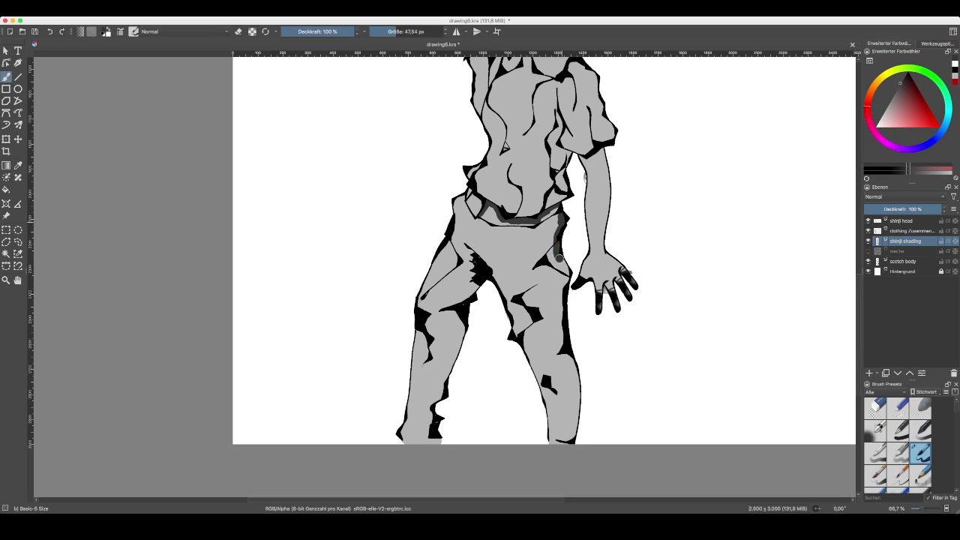
{"action": "left_click_drag", "start_coordinate": [563, 305], "coordinate": [564, 335]}
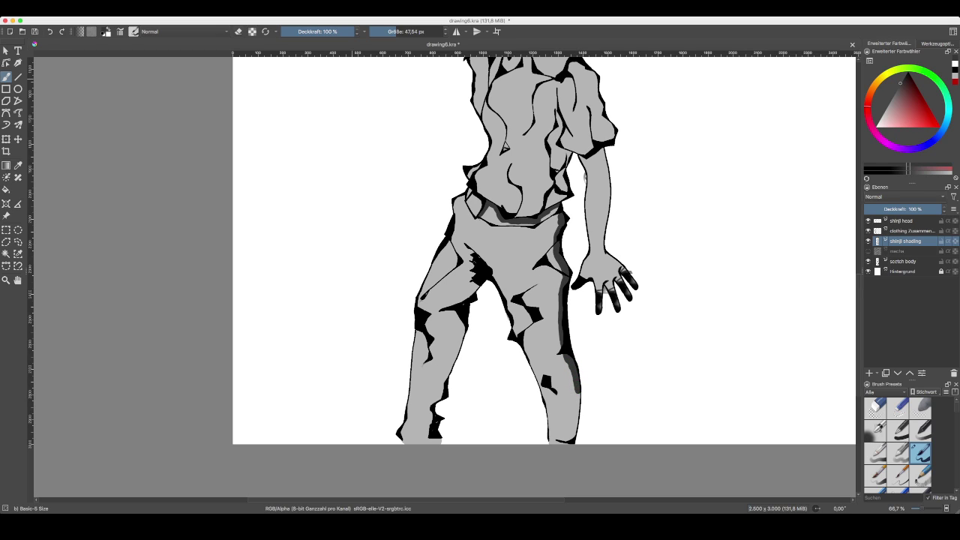
- Fill that leg's lower part with dark grey and shade its inner edge up to the crotch
{"action": "key", "text": "plus"}
{"action": "key", "text": "plus"}
{"action": "left_click_drag", "start_coordinate": [718, 471], "coordinate": [636, 338]}
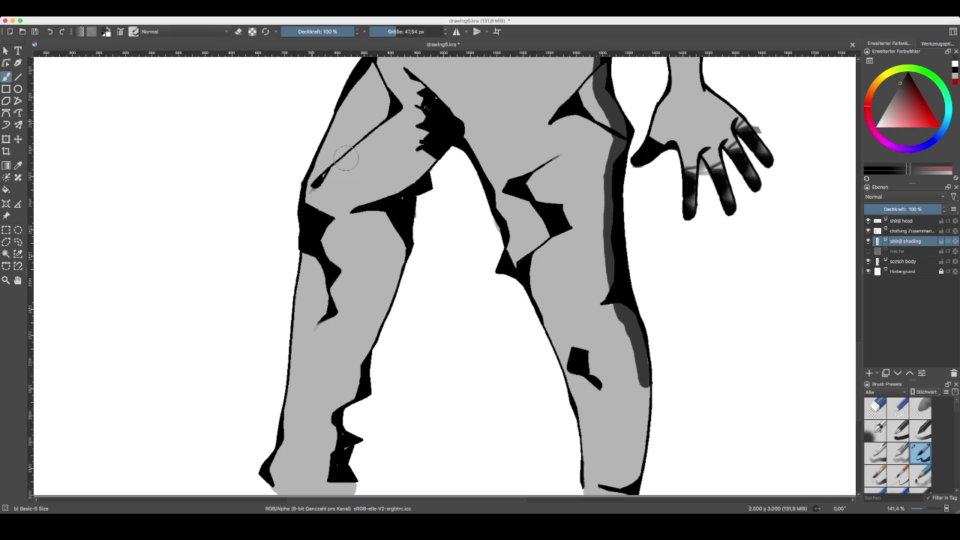
{"action": "scroll", "coordinate": [638, 232], "scroll_direction": "down", "scroll_amount": 3}
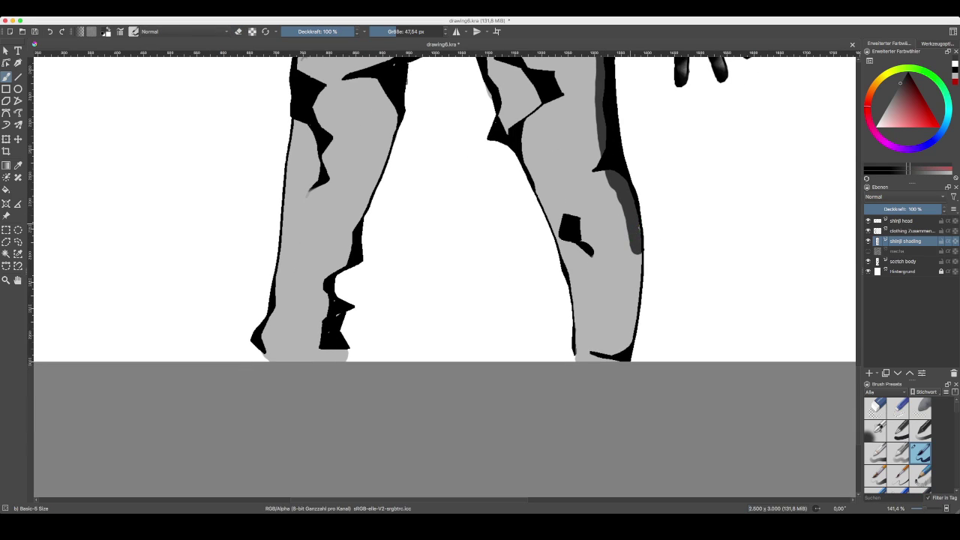
{"action": "mouse_move", "coordinate": [639, 254]}
{"action": "left_mouse_down"}
{"action": "mouse_move", "coordinate": [640, 234]}
{"action": "mouse_move", "coordinate": [626, 257]}
{"action": "mouse_move", "coordinate": [626, 322]}
{"action": "mouse_move", "coordinate": [613, 361]}
{"action": "mouse_move", "coordinate": [587, 351]}
{"action": "mouse_move", "coordinate": [587, 302]}
{"action": "left_mouse_up"}
{"action": "mouse_move", "coordinate": [611, 353]}
{"action": "left_mouse_down"}
{"action": "mouse_move", "coordinate": [598, 299]}
{"action": "mouse_move", "coordinate": [598, 313]}
{"action": "mouse_move", "coordinate": [604, 291]}
{"action": "mouse_move", "coordinate": [607, 313]}
{"action": "mouse_move", "coordinate": [613, 294]}
{"action": "mouse_move", "coordinate": [606, 236]}
{"action": "left_mouse_up"}
{"action": "scroll", "coordinate": [588, 413], "scroll_direction": "up", "scroll_amount": 3}
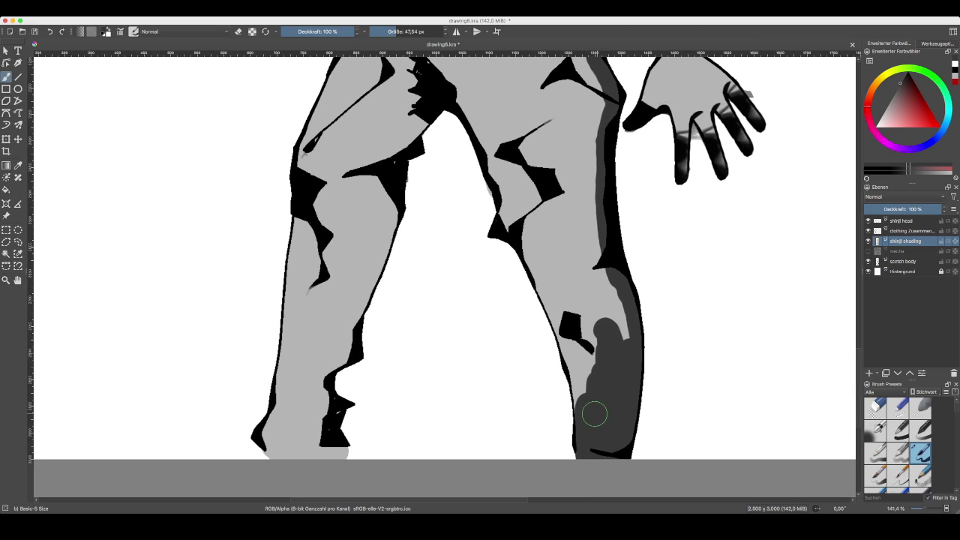
{"action": "mouse_move", "coordinate": [587, 410]}
{"action": "left_mouse_down"}
{"action": "mouse_move", "coordinate": [569, 301]}
{"action": "mouse_move", "coordinate": [574, 353]}
{"action": "mouse_move", "coordinate": [591, 357]}
{"action": "mouse_move", "coordinate": [616, 336]}
{"action": "mouse_move", "coordinate": [594, 363]}
{"action": "mouse_move", "coordinate": [604, 367]}
{"action": "mouse_move", "coordinate": [619, 314]}
{"action": "mouse_move", "coordinate": [601, 310]}
{"action": "mouse_move", "coordinate": [599, 343]}
{"action": "mouse_move", "coordinate": [602, 270]}
{"action": "mouse_move", "coordinate": [585, 276]}
{"action": "mouse_move", "coordinate": [569, 336]}
{"action": "mouse_move", "coordinate": [544, 277]}
{"action": "mouse_move", "coordinate": [571, 417]}
{"action": "mouse_move", "coordinate": [544, 379]}
{"action": "mouse_move", "coordinate": [542, 348]}
{"action": "mouse_move", "coordinate": [498, 252]}
{"action": "left_mouse_up"}
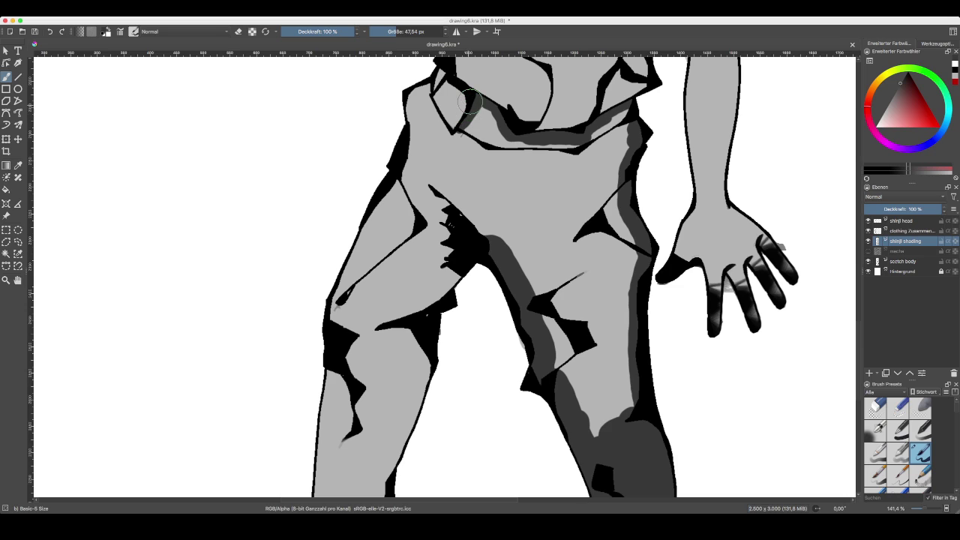
- Shade the opposite hip and the outer thigh of the other trouser leg in dark grey
{"action": "left_click_drag", "start_coordinate": [438, 82], "coordinate": [470, 142]}
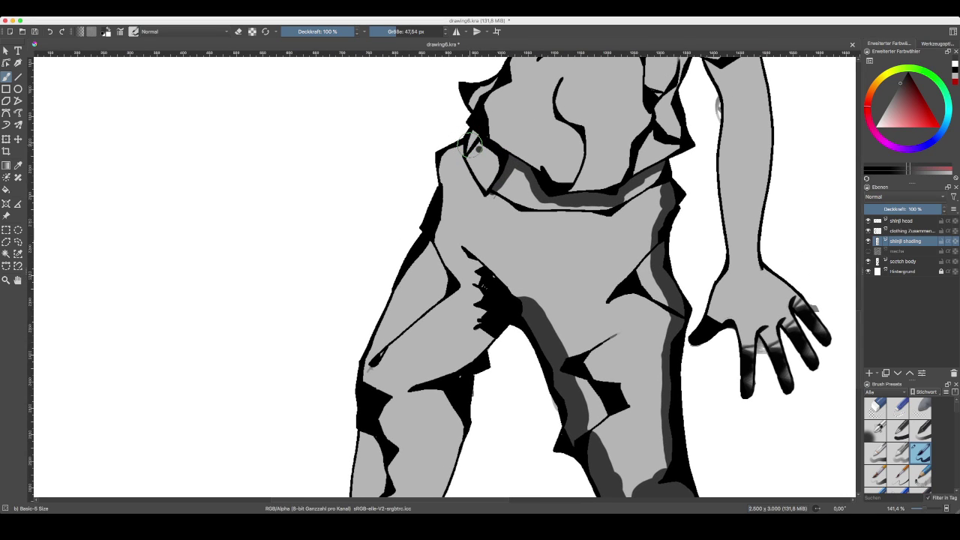
{"action": "left_click_drag", "start_coordinate": [468, 153], "coordinate": [474, 140]}
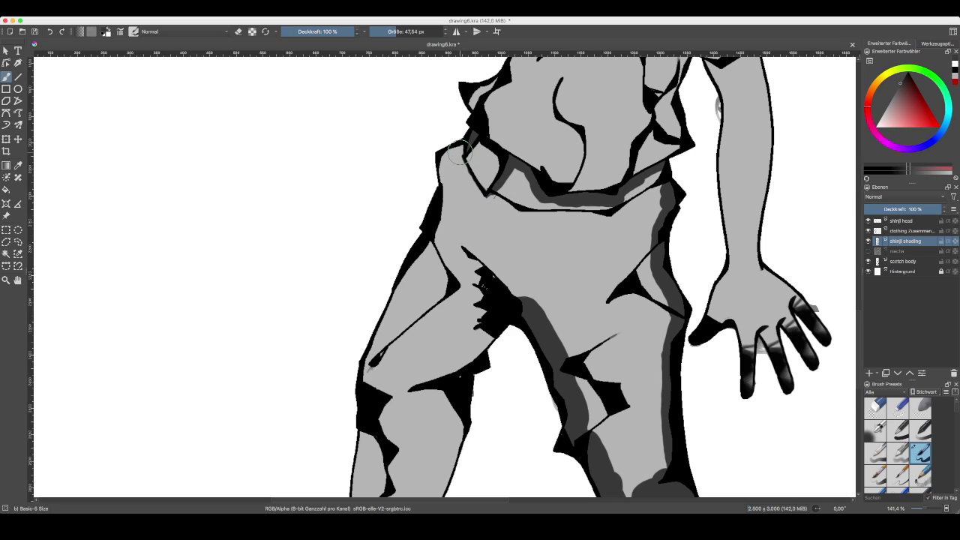
{"action": "left_click_drag", "start_coordinate": [459, 149], "coordinate": [448, 154]}
{"action": "mouse_move", "coordinate": [446, 197]}
{"action": "left_mouse_down"}
{"action": "mouse_move", "coordinate": [364, 383]}
{"action": "mouse_move", "coordinate": [430, 310]}
{"action": "left_mouse_up"}
- Shade the other leg's inner edge, bottom hem and outer shin in dark grey, erasing the overspill outside its outline
{"action": "left_click_drag", "start_coordinate": [543, 235], "coordinate": [571, 218]}
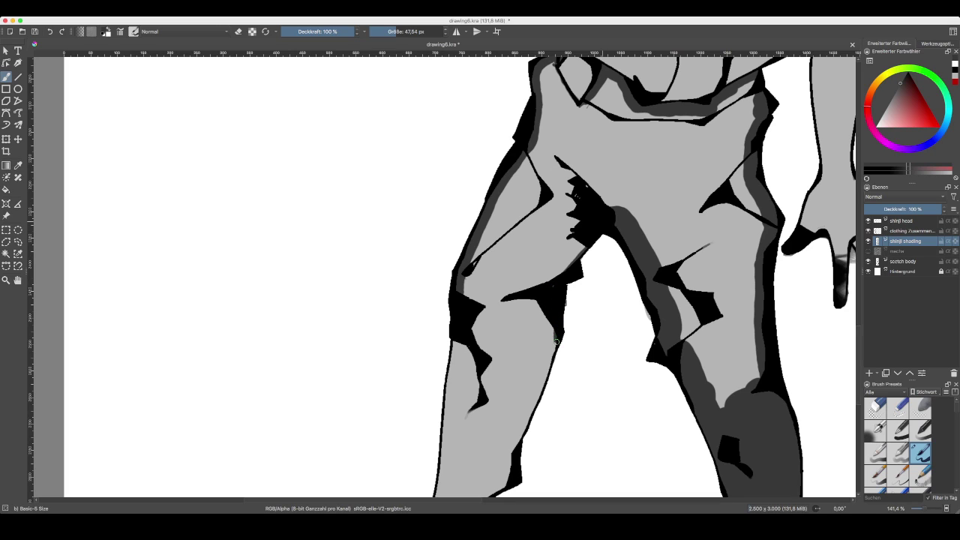
{"action": "left_click_drag", "start_coordinate": [554, 351], "coordinate": [549, 365]}
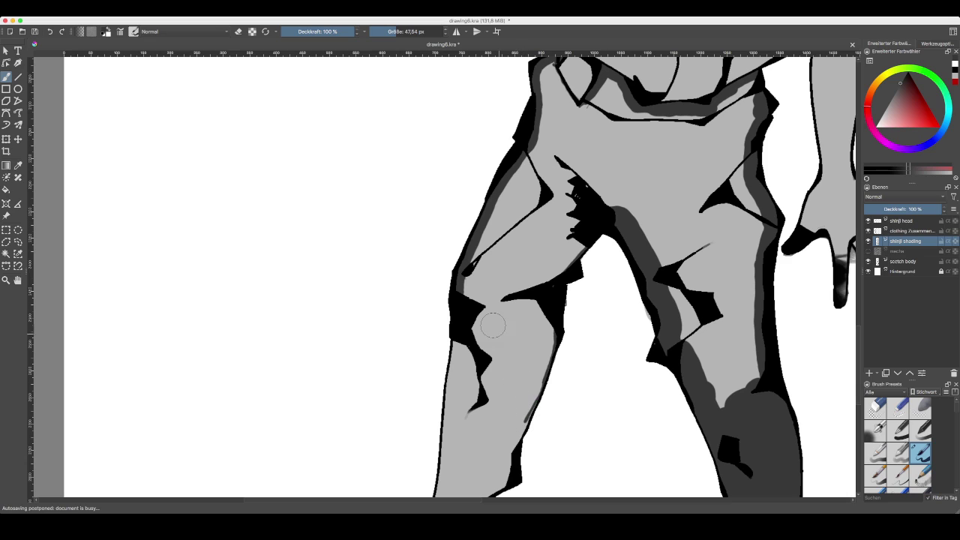
{"action": "left_click_drag", "start_coordinate": [478, 383], "coordinate": [541, 243]}
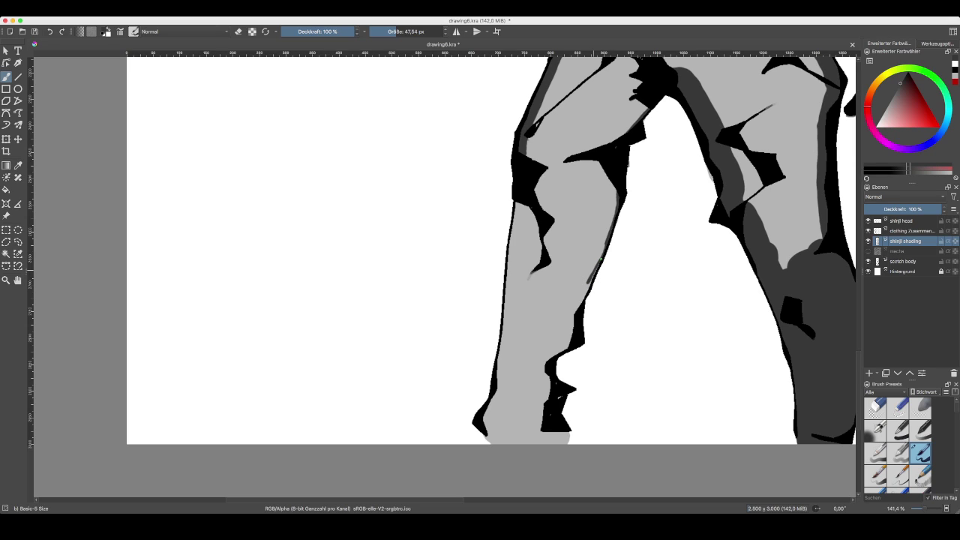
{"action": "left_click_drag", "start_coordinate": [597, 270], "coordinate": [589, 287]}
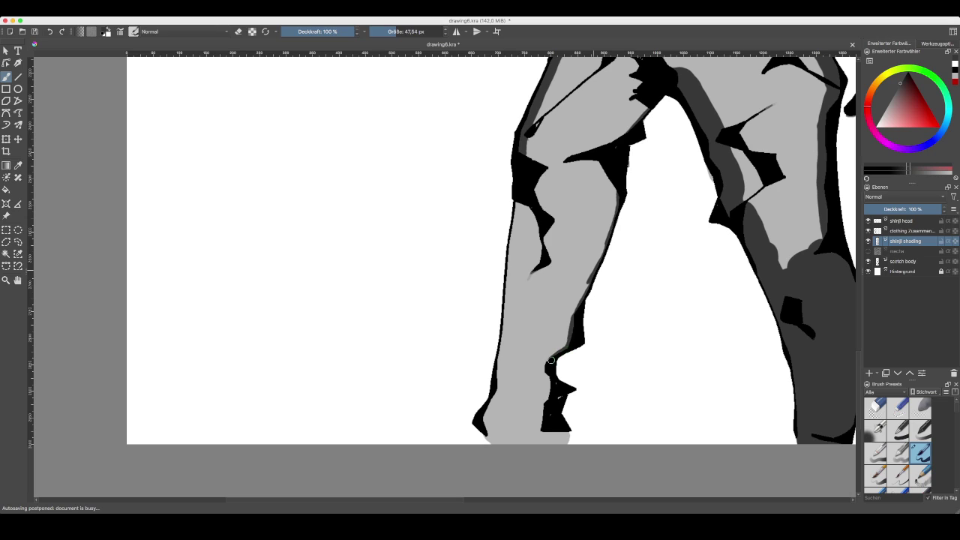
{"action": "mouse_move", "coordinate": [548, 373]}
{"action": "left_mouse_down"}
{"action": "mouse_move", "coordinate": [546, 425]}
{"action": "mouse_move", "coordinate": [564, 440]}
{"action": "mouse_move", "coordinate": [497, 441]}
{"action": "mouse_move", "coordinate": [490, 415]}
{"action": "mouse_move", "coordinate": [506, 357]}
{"action": "mouse_move", "coordinate": [507, 390]}
{"action": "mouse_move", "coordinate": [516, 357]}
{"action": "mouse_move", "coordinate": [525, 203]}
{"action": "left_mouse_up"}
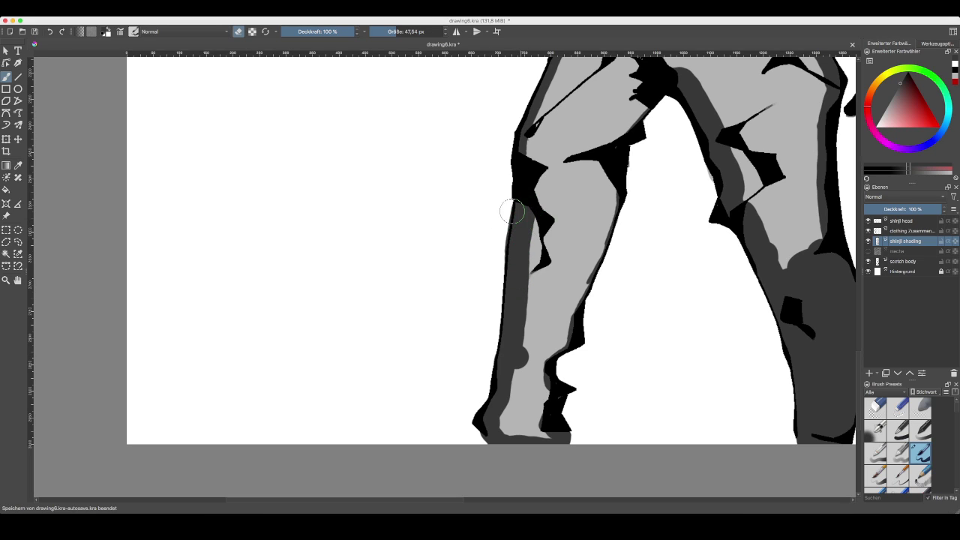
{"action": "left_click_drag", "start_coordinate": [500, 210], "coordinate": [494, 260]}
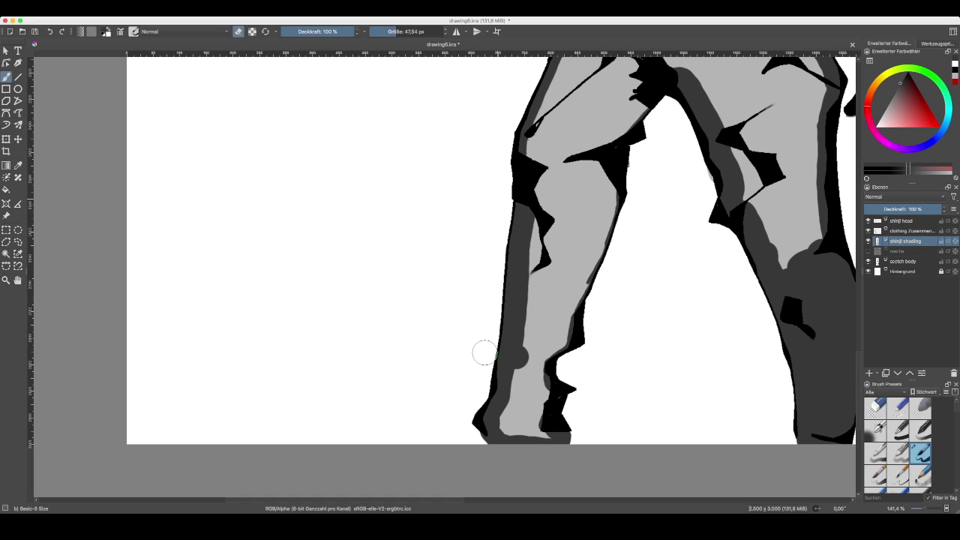
{"action": "key", "text": "e"}
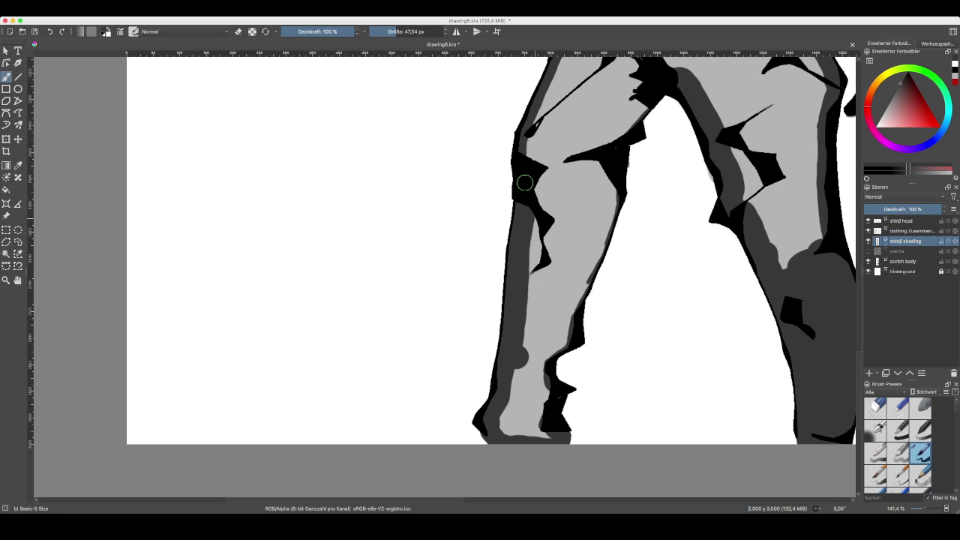
- Flood-fill the remaining light grey areas of the trousers with dark grey
{"action": "key", "text": "minus"}
{"action": "key", "text": "minus"}
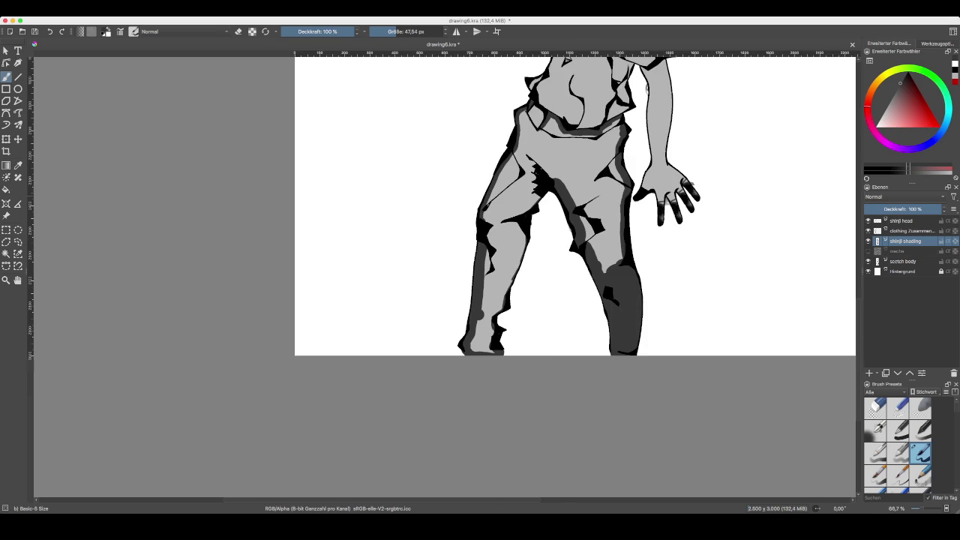
{"action": "key", "text": "minus"}
{"action": "key", "text": "f"}
{"action": "left_click", "coordinate": [532, 188]}
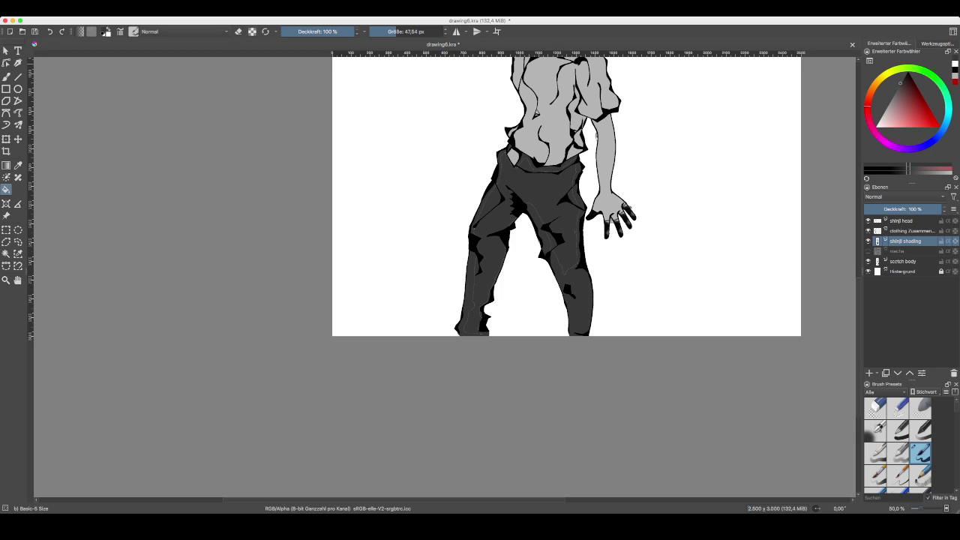
- Erase the grey overspill outside the inner thigh outline of the trouser leg nearest the lowered hand
{"action": "key", "text": "b"}
{"action": "key", "text": "plus"}
{"action": "key", "text": "plus"}
{"action": "left_click_drag", "start_coordinate": [558, 254], "coordinate": [427, 322]}
{"action": "key", "text": "minus"}
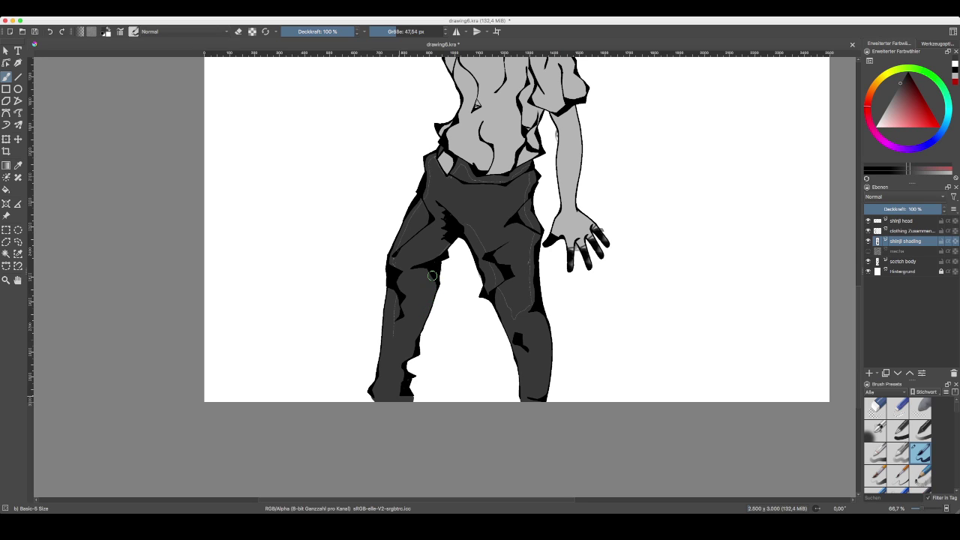
{"action": "scroll", "coordinate": [452, 314], "scroll_direction": "up", "scroll_amount": 3}
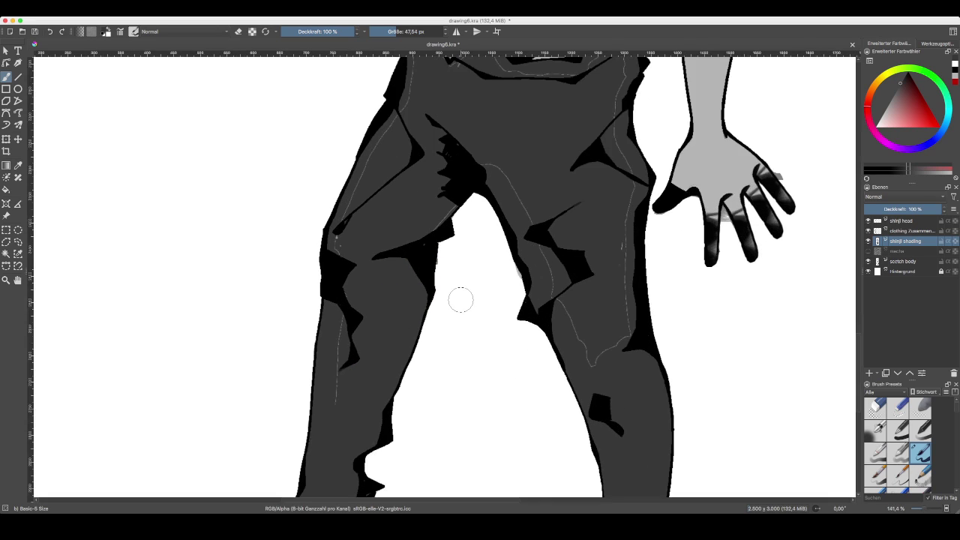
{"action": "key", "text": "e"}
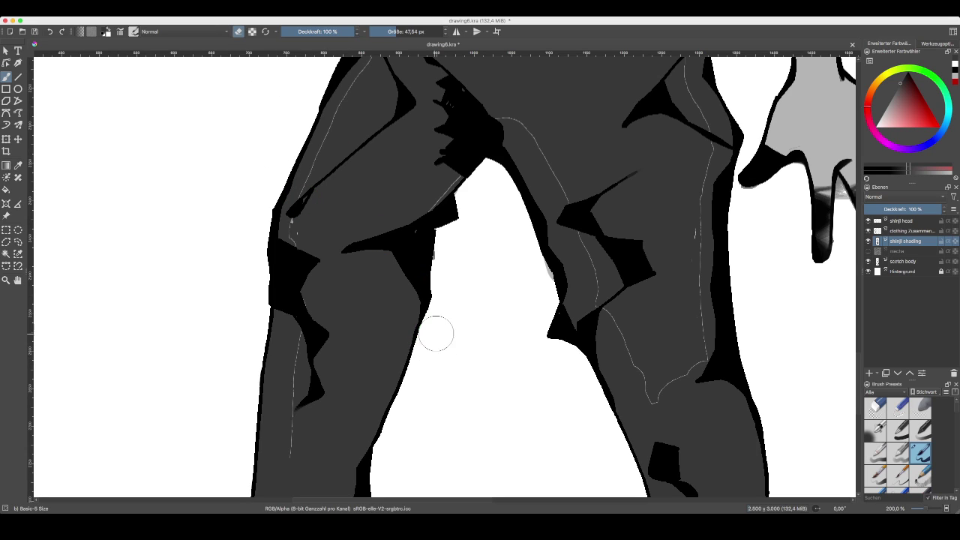
{"action": "mouse_move", "coordinate": [516, 293]}
{"action": "left_mouse_down"}
{"action": "mouse_move", "coordinate": [545, 280]}
{"action": "mouse_move", "coordinate": [515, 272]}
{"action": "mouse_move", "coordinate": [537, 276]}
{"action": "left_mouse_up"}
- Paint over the thin light seams along the outer edge and inner thigh of the opposite trouser leg in dark grey
{"action": "key", "text": "e"}
{"action": "key", "text": "minus"}
{"action": "mouse_move", "coordinate": [353, 277]}
{"action": "left_mouse_down"}
{"action": "mouse_move", "coordinate": [348, 216]}
{"action": "mouse_move", "coordinate": [407, 99]}
{"action": "left_mouse_up"}
{"action": "mouse_move", "coordinate": [412, 204]}
{"action": "left_mouse_down"}
{"action": "mouse_move", "coordinate": [411, 235]}
{"action": "mouse_move", "coordinate": [440, 202]}
{"action": "mouse_move", "coordinate": [438, 210]}
{"action": "left_mouse_up"}
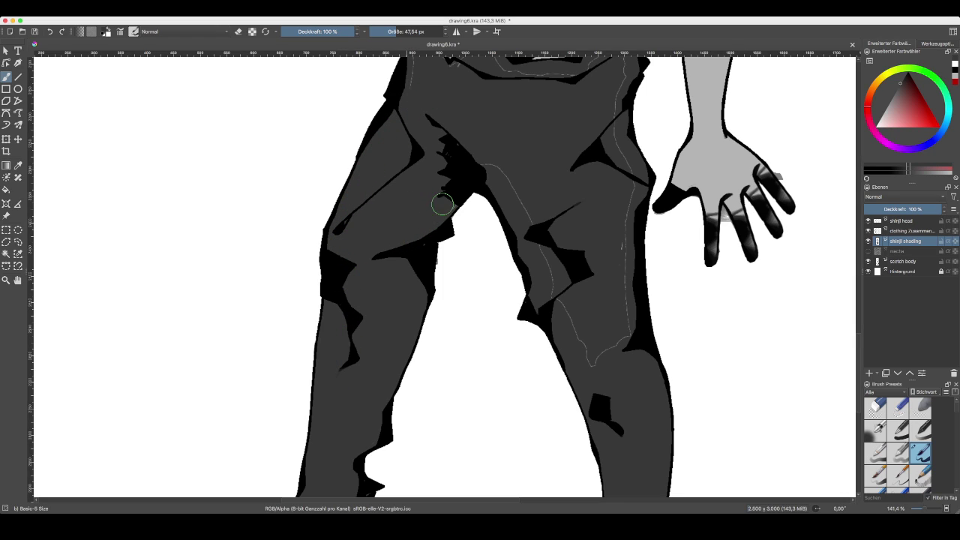
{"action": "key", "text": "minus"}
{"action": "key", "text": "minus"}
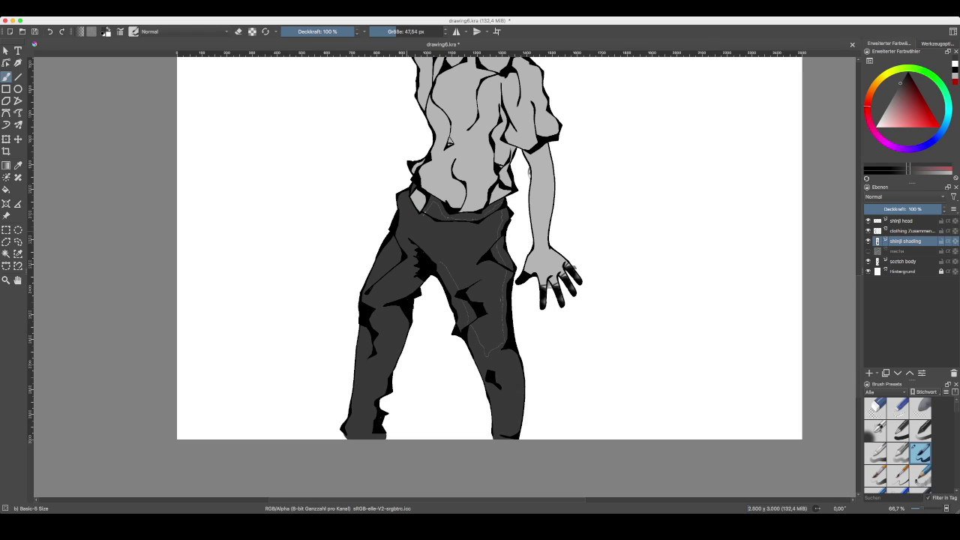
- Cover the remaining light seams on the waistband and on the trouser leg nearest the lowered hand with dark grey
{"action": "key", "text": "plus"}
{"action": "key", "text": "plus"}
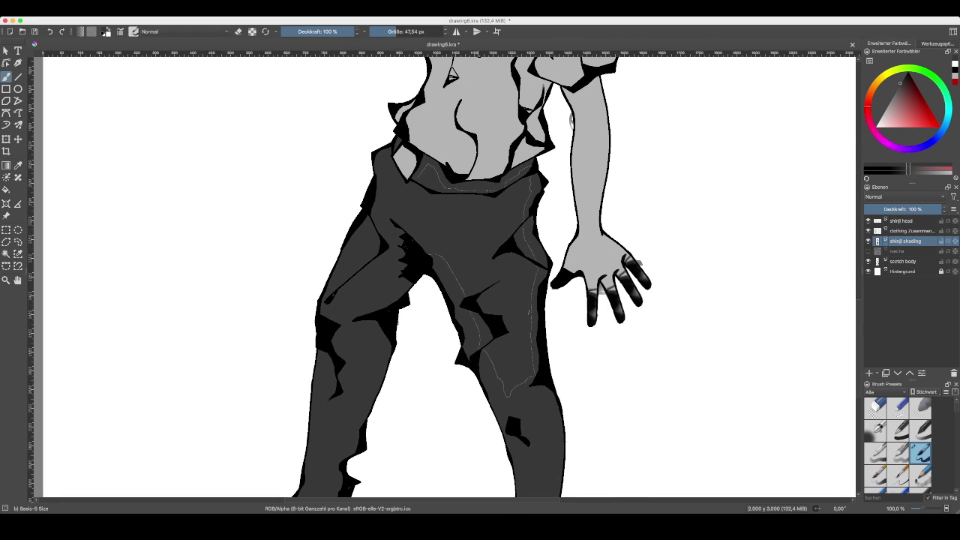
{"action": "left_click_drag", "start_coordinate": [489, 191], "coordinate": [444, 235]}
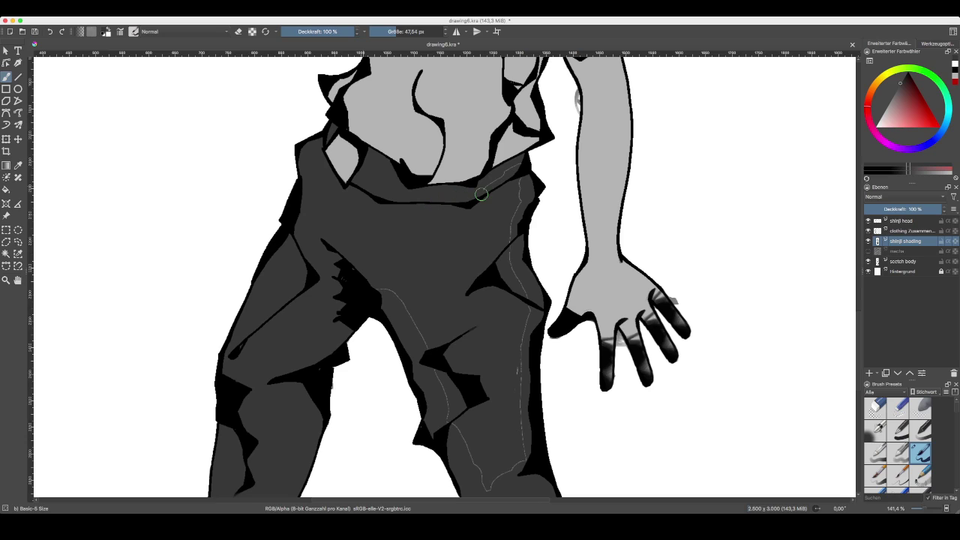
{"action": "mouse_move", "coordinate": [518, 164]}
{"action": "left_mouse_down"}
{"action": "mouse_move", "coordinate": [509, 259]}
{"action": "mouse_move", "coordinate": [524, 311]}
{"action": "mouse_move", "coordinate": [525, 301]}
{"action": "left_mouse_up"}
{"action": "mouse_move", "coordinate": [518, 388]}
{"action": "left_mouse_down"}
{"action": "mouse_move", "coordinate": [529, 465]}
{"action": "mouse_move", "coordinate": [518, 462]}
{"action": "mouse_move", "coordinate": [486, 491]}
{"action": "mouse_move", "coordinate": [420, 332]}
{"action": "mouse_move", "coordinate": [370, 289]}
{"action": "left_mouse_up"}
{"action": "scroll", "coordinate": [517, 360], "scroll_direction": "down", "scroll_amount": 4}
{"action": "scroll", "coordinate": [482, 342], "scroll_direction": "up", "scroll_amount": 3}
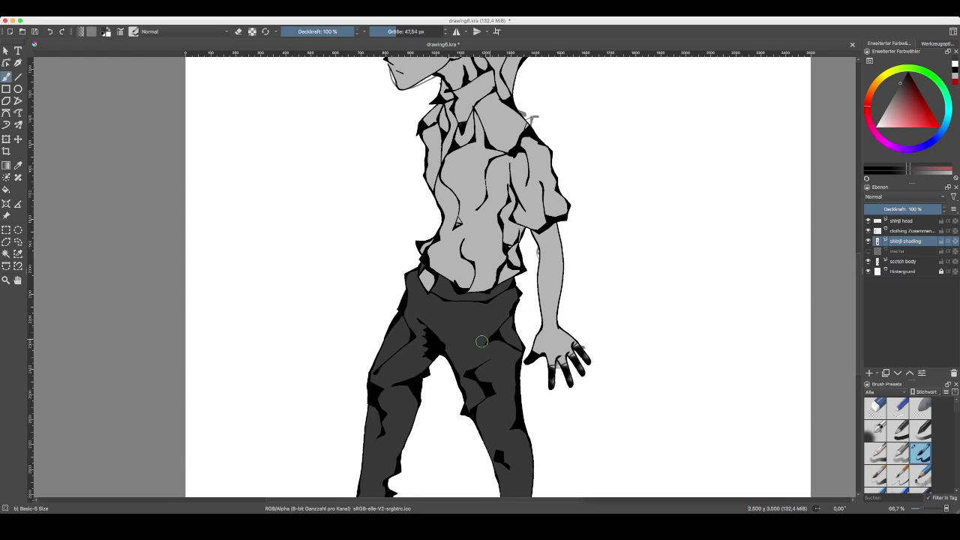
- Choose a near-black grey and shade the waistband around the diamond-shaped shirt tip at the hip
{"action": "scroll", "coordinate": [481, 342], "scroll_direction": "up", "scroll_amount": 1}
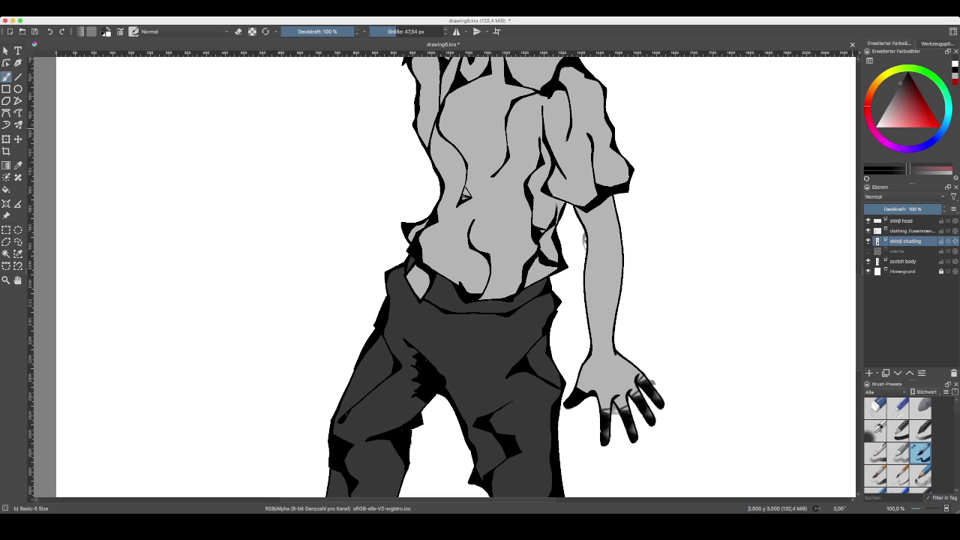
{"action": "left_click_drag", "start_coordinate": [901, 83], "coordinate": [904, 77]}
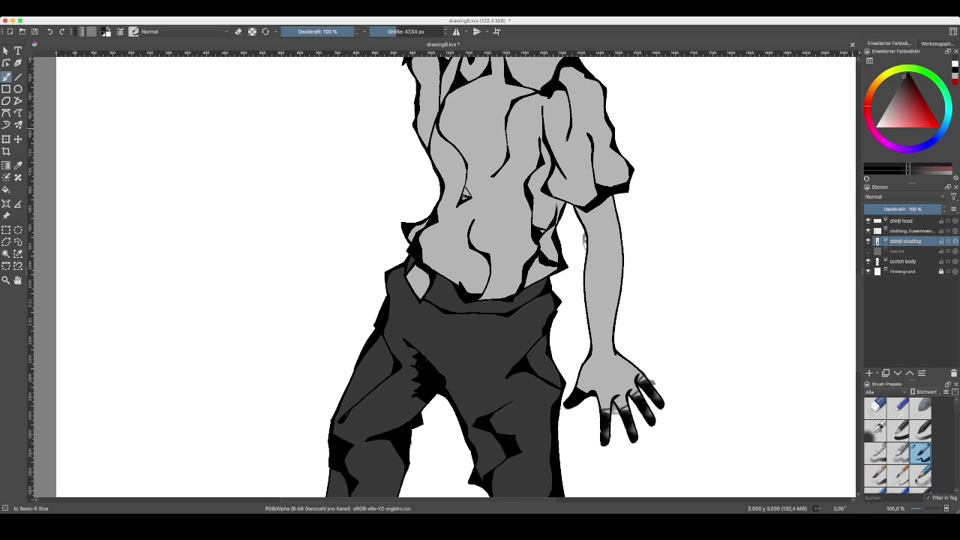
{"action": "scroll", "coordinate": [486, 342], "scroll_direction": "up", "scroll_amount": 2}
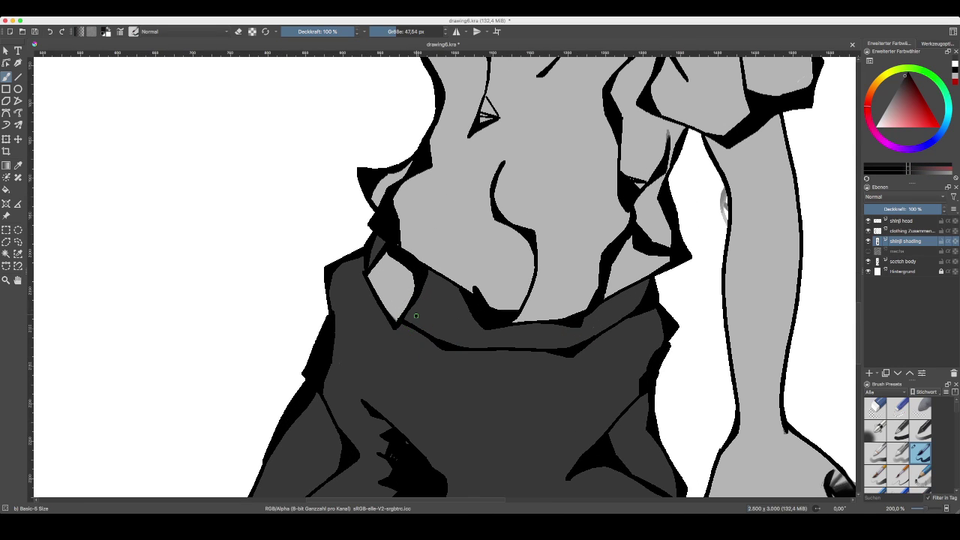
{"action": "mouse_move", "coordinate": [406, 318]}
{"action": "left_mouse_down"}
{"action": "mouse_move", "coordinate": [441, 332]}
{"action": "mouse_move", "coordinate": [412, 317]}
{"action": "mouse_move", "coordinate": [430, 273]}
{"action": "mouse_move", "coordinate": [467, 297]}
{"action": "mouse_move", "coordinate": [454, 288]}
{"action": "mouse_move", "coordinate": [469, 316]}
{"action": "mouse_move", "coordinate": [452, 297]}
{"action": "mouse_move", "coordinate": [441, 298]}
{"action": "mouse_move", "coordinate": [442, 317]}
{"action": "mouse_move", "coordinate": [432, 292]}
{"action": "mouse_move", "coordinate": [419, 320]}
{"action": "mouse_move", "coordinate": [441, 289]}
{"action": "left_mouse_up"}
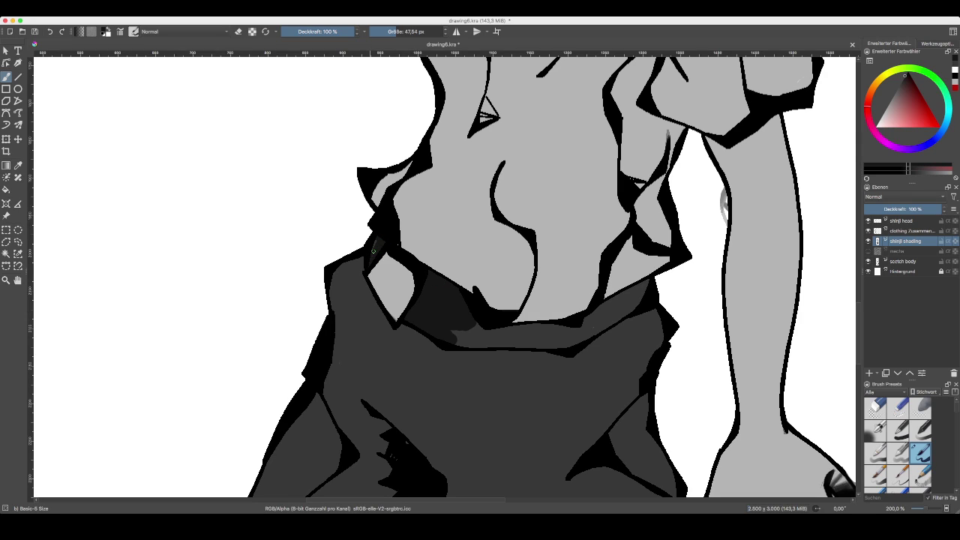
{"action": "mouse_move", "coordinate": [472, 332]}
{"action": "left_mouse_down"}
{"action": "mouse_move", "coordinate": [449, 333]}
{"action": "mouse_move", "coordinate": [484, 339]}
{"action": "mouse_move", "coordinate": [467, 319]}
{"action": "mouse_move", "coordinate": [465, 343]}
{"action": "mouse_move", "coordinate": [534, 346]}
{"action": "mouse_move", "coordinate": [492, 338]}
{"action": "mouse_move", "coordinate": [525, 331]}
{"action": "left_mouse_up"}
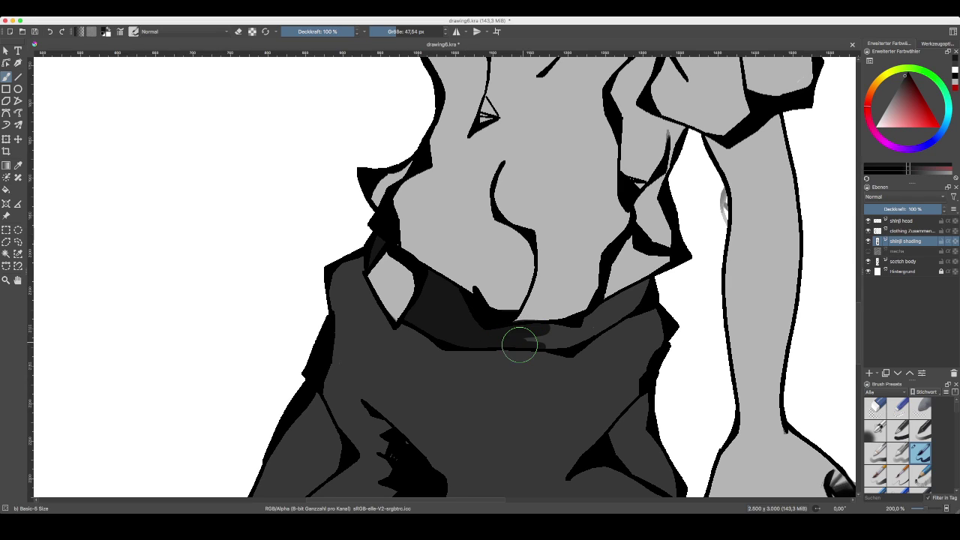
{"action": "key", "text": "ctrl+z"}
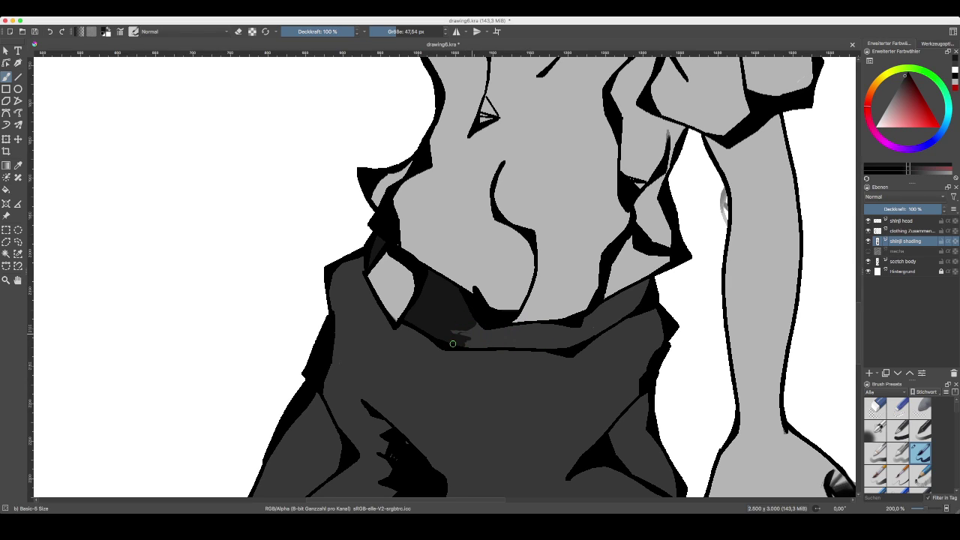
{"action": "mouse_move", "coordinate": [460, 347]}
{"action": "left_mouse_down"}
{"action": "mouse_move", "coordinate": [467, 322]}
{"action": "mouse_move", "coordinate": [501, 343]}
{"action": "mouse_move", "coordinate": [480, 344]}
{"action": "mouse_move", "coordinate": [519, 345]}
{"action": "mouse_move", "coordinate": [474, 324]}
{"action": "mouse_move", "coordinate": [489, 330]}
{"action": "mouse_move", "coordinate": [456, 343]}
{"action": "left_mouse_up"}
{"action": "key", "text": "ctrl+z"}
- Shade the rest of the waistband beneath the shirt hem in near-black grey, up to the hip beside the lowered arm
{"action": "mouse_move", "coordinate": [500, 348]}
{"action": "left_mouse_down"}
{"action": "mouse_move", "coordinate": [465, 339]}
{"action": "mouse_move", "coordinate": [551, 326]}
{"action": "mouse_move", "coordinate": [566, 330]}
{"action": "mouse_move", "coordinate": [496, 346]}
{"action": "mouse_move", "coordinate": [561, 345]}
{"action": "mouse_move", "coordinate": [521, 336]}
{"action": "mouse_move", "coordinate": [597, 330]}
{"action": "left_mouse_up"}
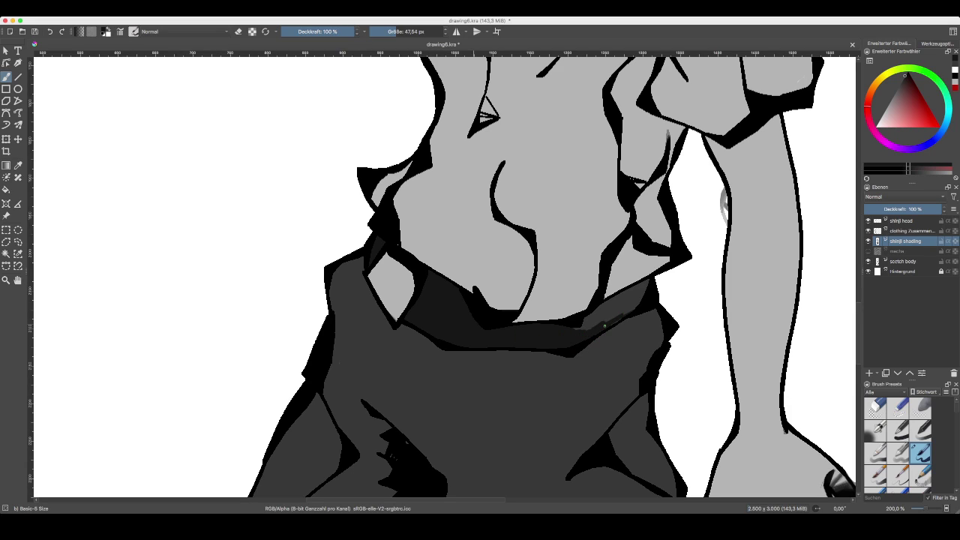
{"action": "mouse_move", "coordinate": [600, 322]}
{"action": "left_mouse_down"}
{"action": "mouse_move", "coordinate": [576, 326]}
{"action": "mouse_move", "coordinate": [627, 305]}
{"action": "mouse_move", "coordinate": [610, 322]}
{"action": "left_mouse_up"}
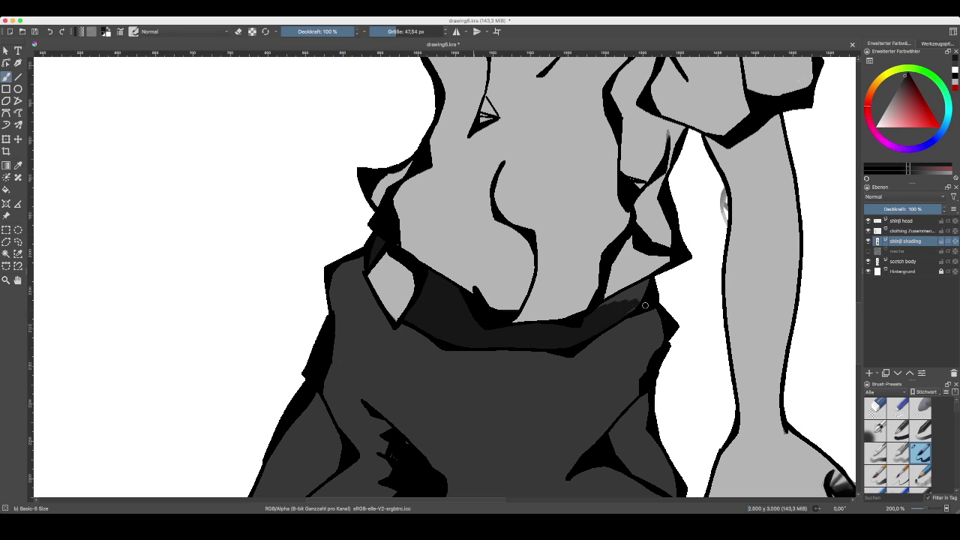
{"action": "mouse_move", "coordinate": [646, 293]}
{"action": "left_mouse_down"}
{"action": "mouse_move", "coordinate": [594, 310]}
{"action": "mouse_move", "coordinate": [617, 299]}
{"action": "left_mouse_up"}
{"action": "scroll", "coordinate": [608, 388], "scroll_direction": "down", "scroll_amount": 3}
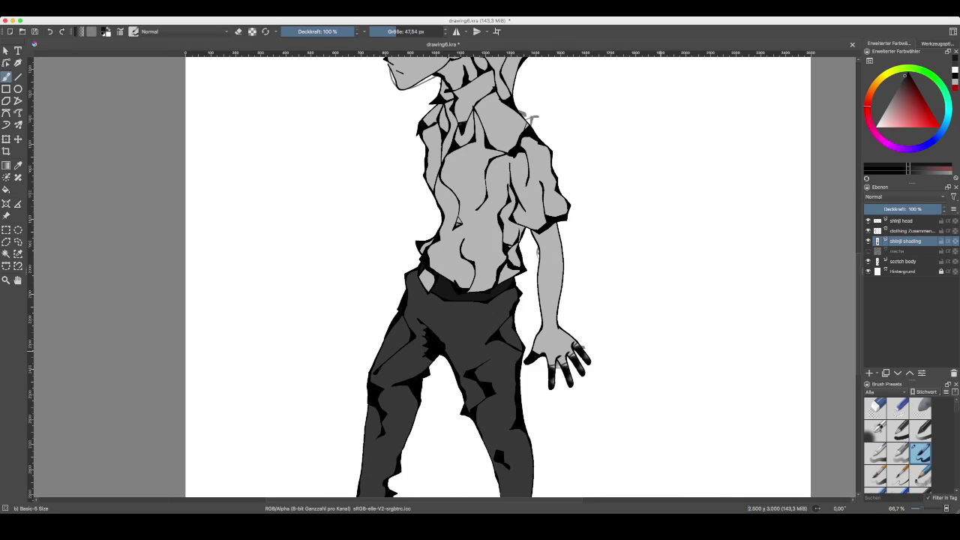
{"action": "key", "text": "minus"}
- Choose a slightly lighter near-black grey and shade the pocket area on the outer thigh of the leg farther from the lowered hand
{"action": "left_click", "coordinate": [902, 83]}
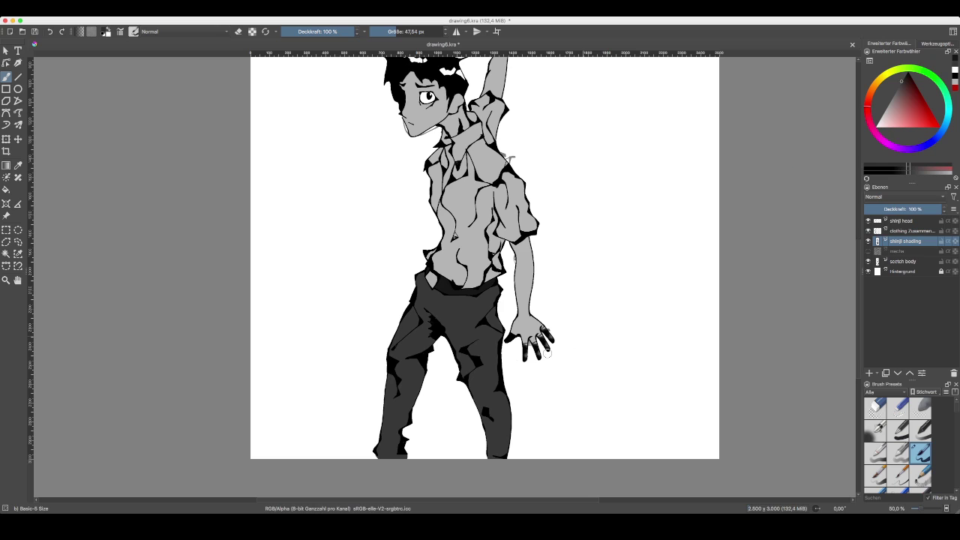
{"action": "scroll", "coordinate": [470, 351], "scroll_direction": "up", "scroll_amount": 3}
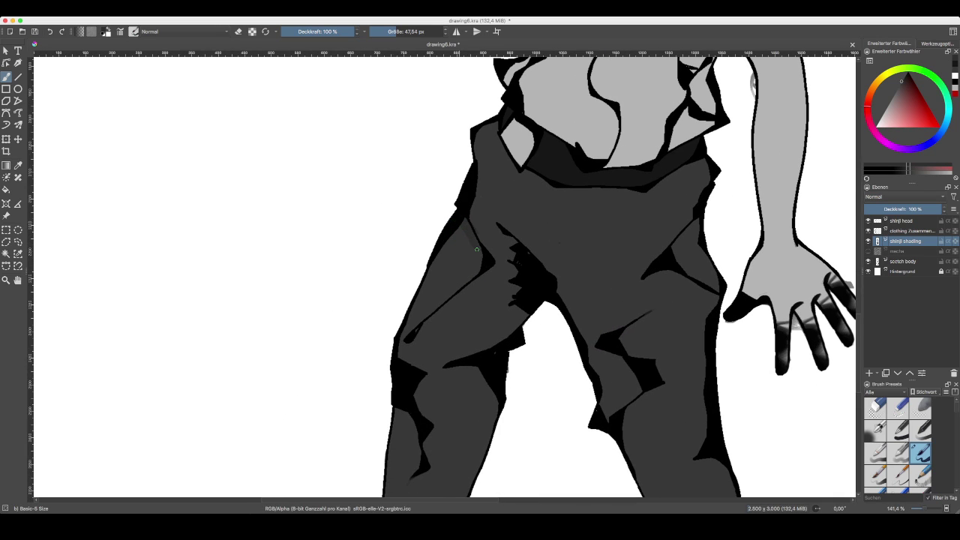
{"action": "key", "text": "super+z"}
{"action": "left_click", "coordinate": [903, 79]}
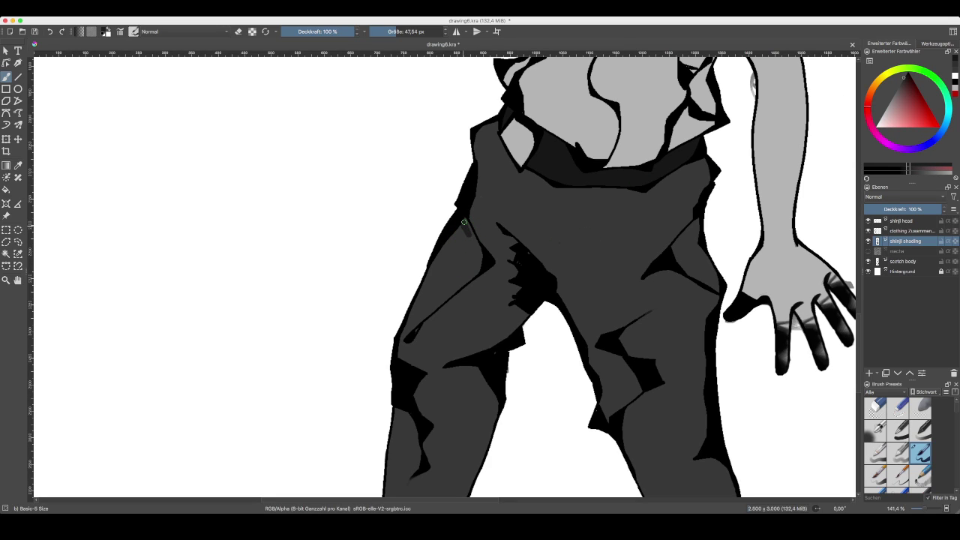
{"action": "mouse_move", "coordinate": [483, 255]}
{"action": "left_mouse_down"}
{"action": "mouse_move", "coordinate": [462, 231]}
{"action": "mouse_move", "coordinate": [438, 272]}
{"action": "mouse_move", "coordinate": [447, 281]}
{"action": "mouse_move", "coordinate": [401, 337]}
{"action": "mouse_move", "coordinate": [417, 312]}
{"action": "mouse_move", "coordinate": [405, 330]}
{"action": "mouse_move", "coordinate": [417, 328]}
{"action": "mouse_move", "coordinate": [422, 308]}
{"action": "mouse_move", "coordinate": [408, 321]}
{"action": "mouse_move", "coordinate": [435, 262]}
{"action": "mouse_move", "coordinate": [430, 300]}
{"action": "left_mouse_up"}
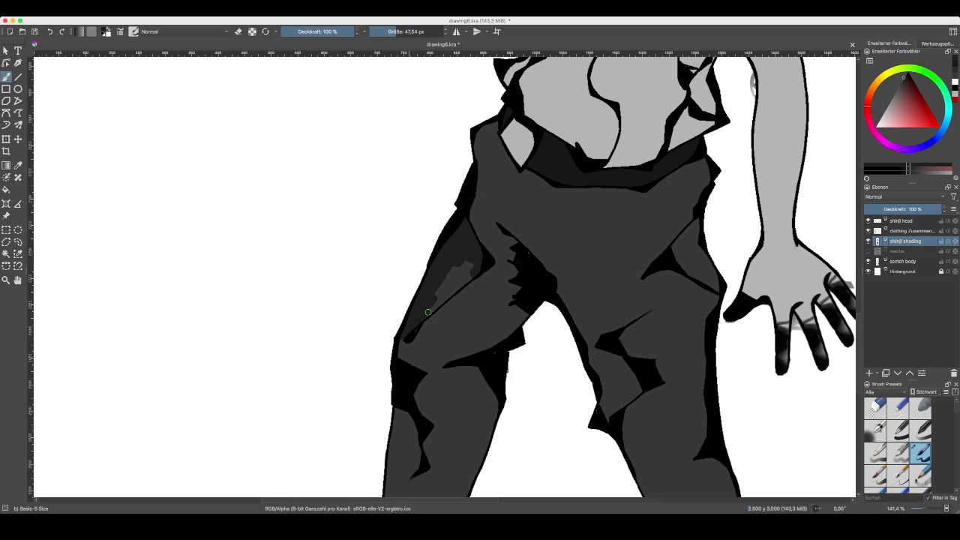
{"action": "mouse_move", "coordinate": [451, 295]}
{"action": "left_mouse_down"}
{"action": "mouse_move", "coordinate": [476, 273]}
{"action": "mouse_move", "coordinate": [468, 265]}
{"action": "mouse_move", "coordinate": [451, 282]}
{"action": "mouse_move", "coordinate": [472, 265]}
{"action": "mouse_move", "coordinate": [446, 276]}
{"action": "left_mouse_up"}
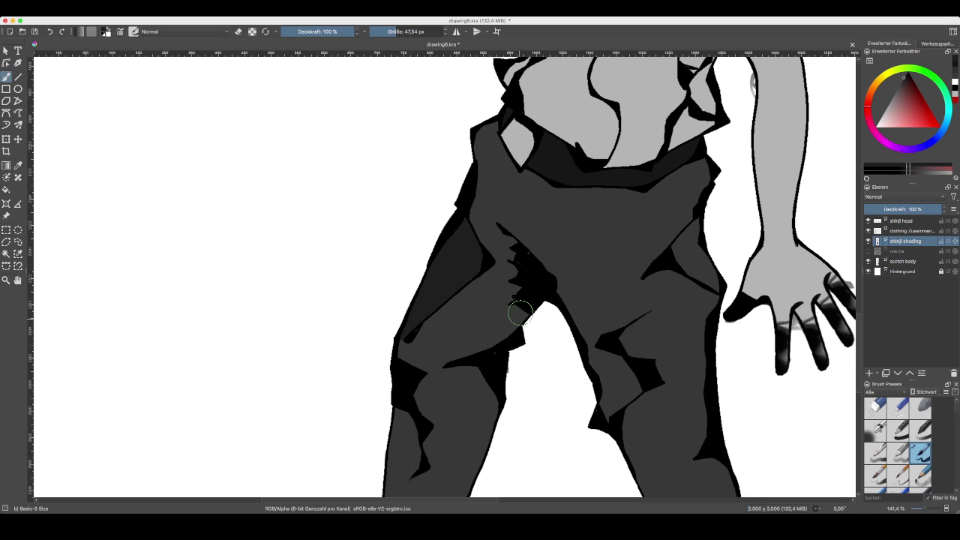
- Shade the outer knee patch, the crotch folds and the inner thigh of that same leg in near-black grey
{"action": "scroll", "coordinate": [475, 410], "scroll_direction": "down", "scroll_amount": 5}
{"action": "mouse_move", "coordinate": [456, 246]}
{"action": "left_mouse_down"}
{"action": "mouse_move", "coordinate": [444, 281]}
{"action": "mouse_move", "coordinate": [465, 313]}
{"action": "mouse_move", "coordinate": [467, 256]}
{"action": "left_mouse_up"}
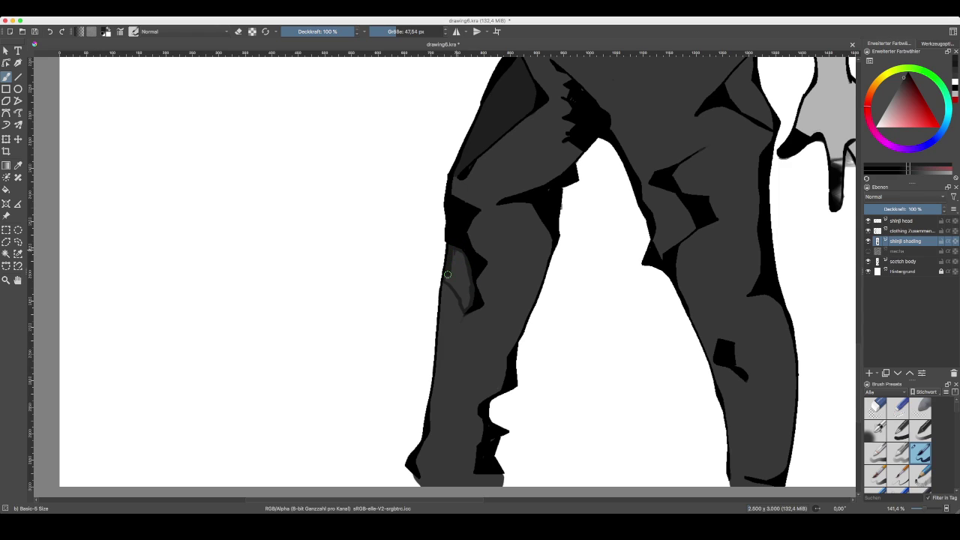
{"action": "mouse_move", "coordinate": [468, 288]}
{"action": "left_mouse_down"}
{"action": "mouse_move", "coordinate": [452, 246]}
{"action": "mouse_move", "coordinate": [455, 283]}
{"action": "left_mouse_up"}
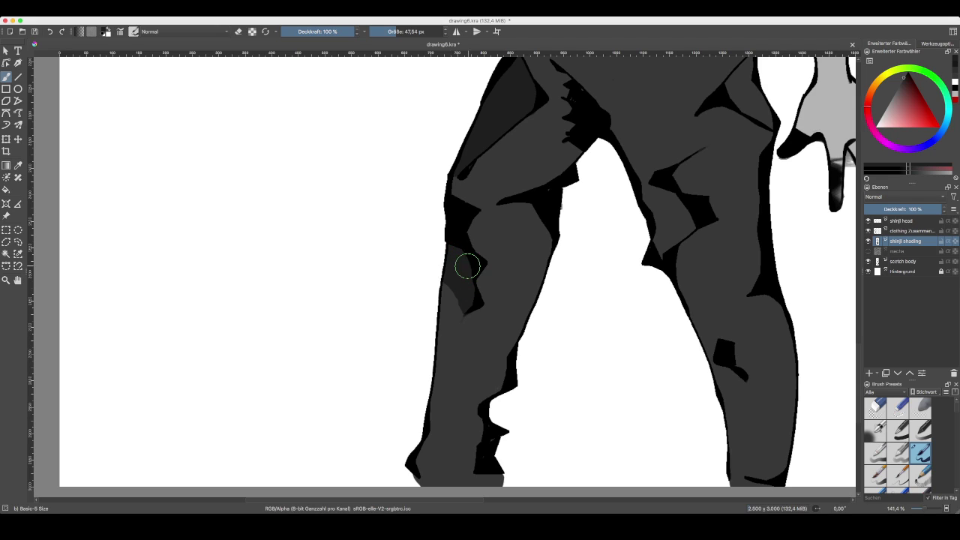
{"action": "left_click_drag", "start_coordinate": [459, 295], "coordinate": [463, 308]}
{"action": "scroll", "coordinate": [526, 216], "scroll_direction": "up", "scroll_amount": 5}
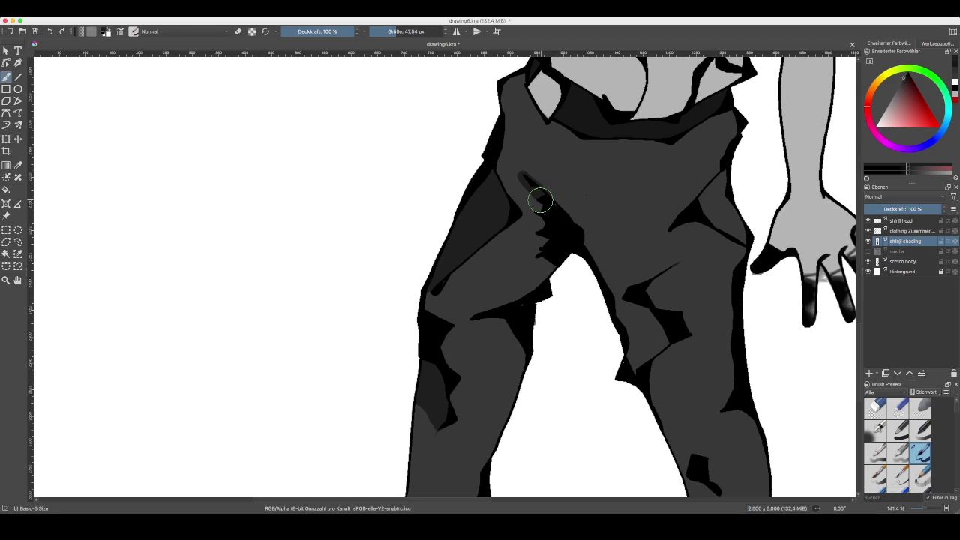
{"action": "mouse_move", "coordinate": [522, 178]}
{"action": "left_mouse_down"}
{"action": "mouse_move", "coordinate": [546, 203]}
{"action": "mouse_move", "coordinate": [535, 197]}
{"action": "mouse_move", "coordinate": [544, 219]}
{"action": "mouse_move", "coordinate": [532, 230]}
{"action": "mouse_move", "coordinate": [541, 234]}
{"action": "mouse_move", "coordinate": [537, 222]}
{"action": "mouse_move", "coordinate": [545, 244]}
{"action": "mouse_move", "coordinate": [535, 259]}
{"action": "mouse_move", "coordinate": [551, 267]}
{"action": "mouse_move", "coordinate": [483, 312]}
{"action": "mouse_move", "coordinate": [522, 282]}
{"action": "left_mouse_up"}
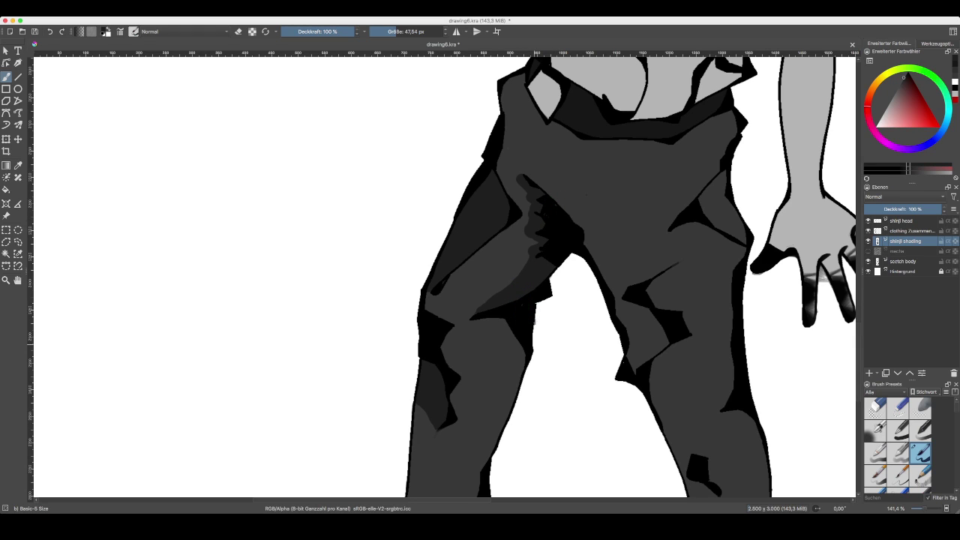
- Shade the inner side of the same leg's lower part down to the trouser hem in near-black grey
{"action": "scroll", "coordinate": [525, 300], "scroll_direction": "down", "scroll_amount": 10}
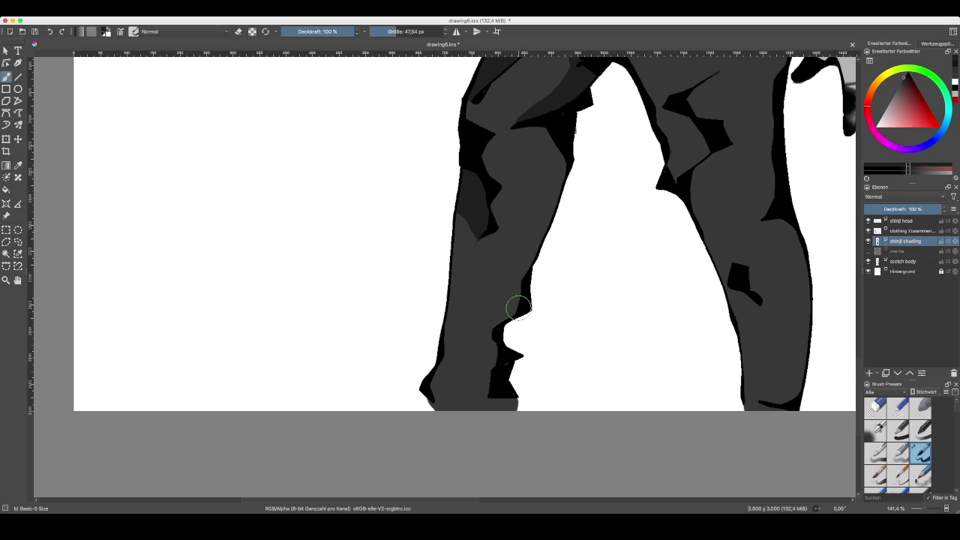
{"action": "mouse_move", "coordinate": [521, 282]}
{"action": "left_mouse_down"}
{"action": "mouse_move", "coordinate": [498, 319]}
{"action": "mouse_move", "coordinate": [488, 373]}
{"action": "mouse_move", "coordinate": [490, 397]}
{"action": "mouse_move", "coordinate": [507, 403]}
{"action": "mouse_move", "coordinate": [488, 394]}
{"action": "mouse_move", "coordinate": [477, 405]}
{"action": "mouse_move", "coordinate": [493, 353]}
{"action": "mouse_move", "coordinate": [487, 312]}
{"action": "mouse_move", "coordinate": [517, 285]}
{"action": "mouse_move", "coordinate": [489, 315]}
{"action": "left_mouse_up"}
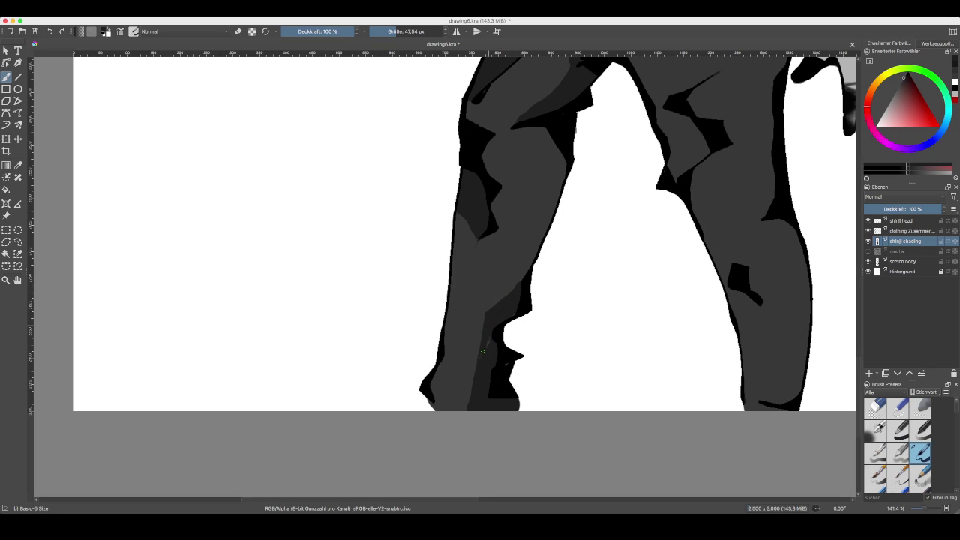
{"action": "left_click_drag", "start_coordinate": [489, 351], "coordinate": [514, 315]}
{"action": "scroll", "coordinate": [564, 304], "scroll_direction": "down", "scroll_amount": 2}
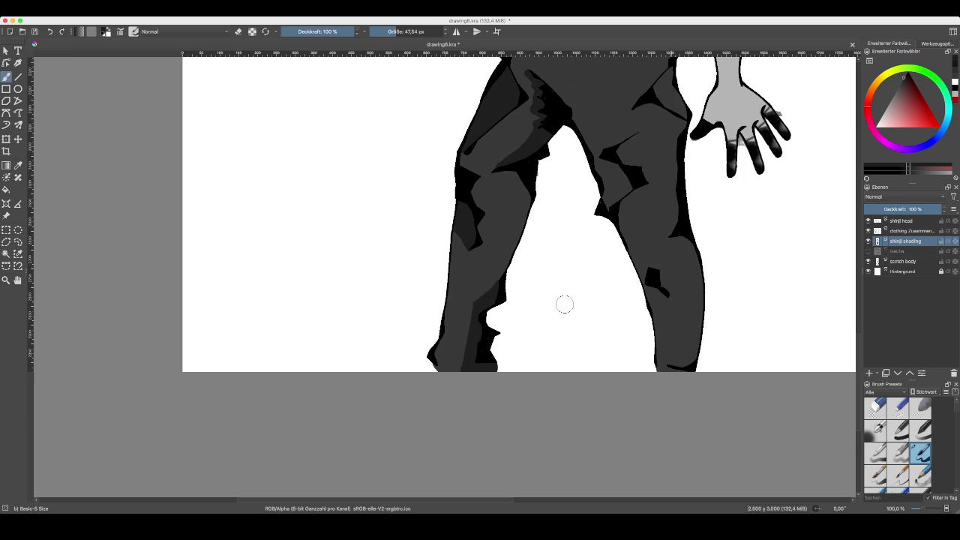
- Shade the triangular pocket area on the hip beside the lowered hand in near-black grey
{"action": "key", "text": "minus"}
{"action": "left_click_drag", "start_coordinate": [565, 295], "coordinate": [514, 416]}
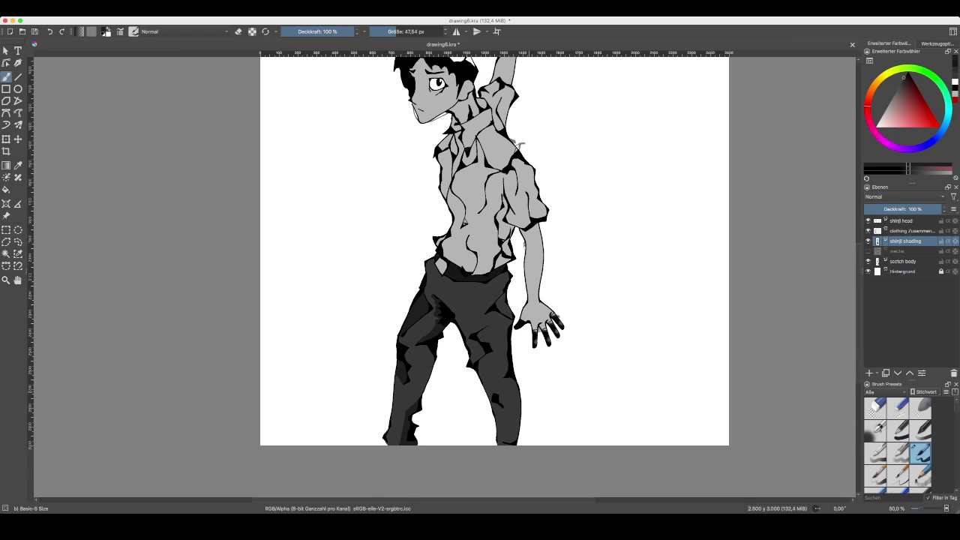
{"action": "key", "text": "plus"}
{"action": "key", "text": "plus"}
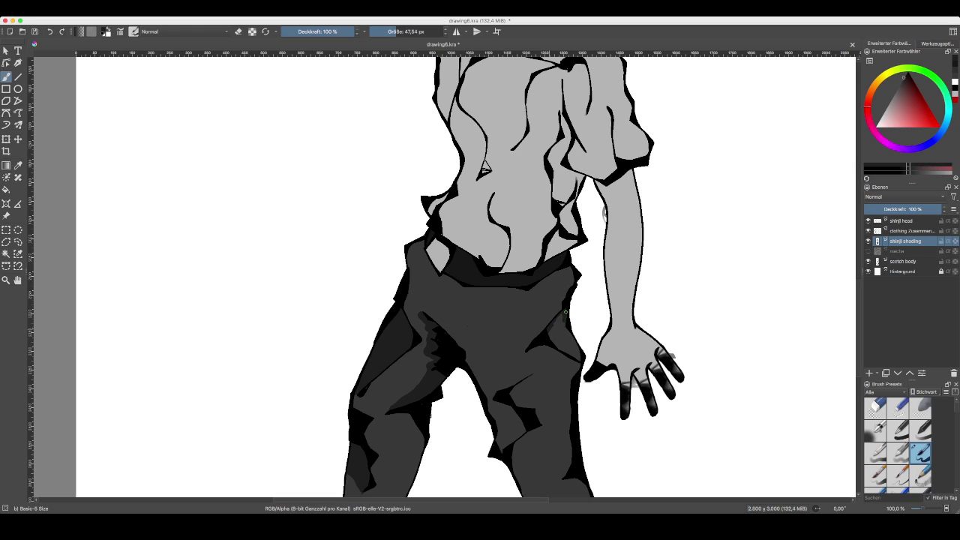
{"action": "left_click_drag", "start_coordinate": [564, 334], "coordinate": [562, 317]}
{"action": "left_click_drag", "start_coordinate": [564, 333], "coordinate": [572, 350]}
- Shade the thigh fold and the inner knee area of the leg nearest the lowered hand in near-black grey
{"action": "scroll", "coordinate": [562, 338], "scroll_direction": "down", "scroll_amount": 3}
{"action": "left_click_drag", "start_coordinate": [553, 264], "coordinate": [546, 293]}
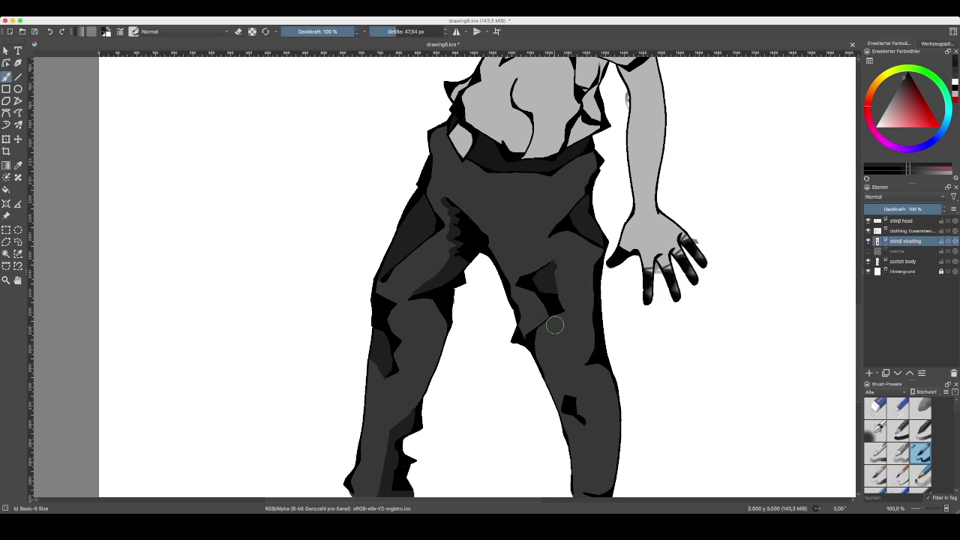
{"action": "left_click_drag", "start_coordinate": [561, 314], "coordinate": [549, 373]}
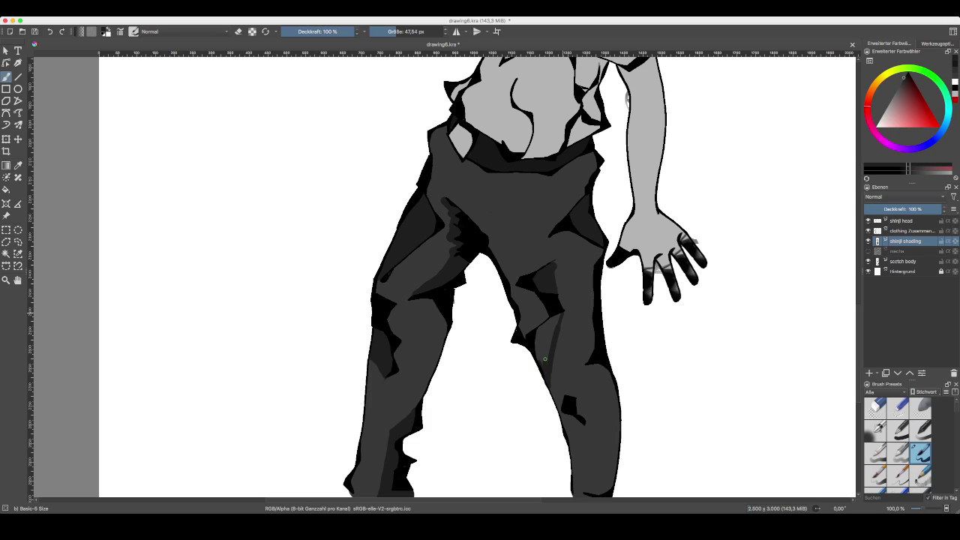
{"action": "left_click_drag", "start_coordinate": [554, 331], "coordinate": [555, 320]}
{"action": "left_click_drag", "start_coordinate": [542, 336], "coordinate": [540, 354]}
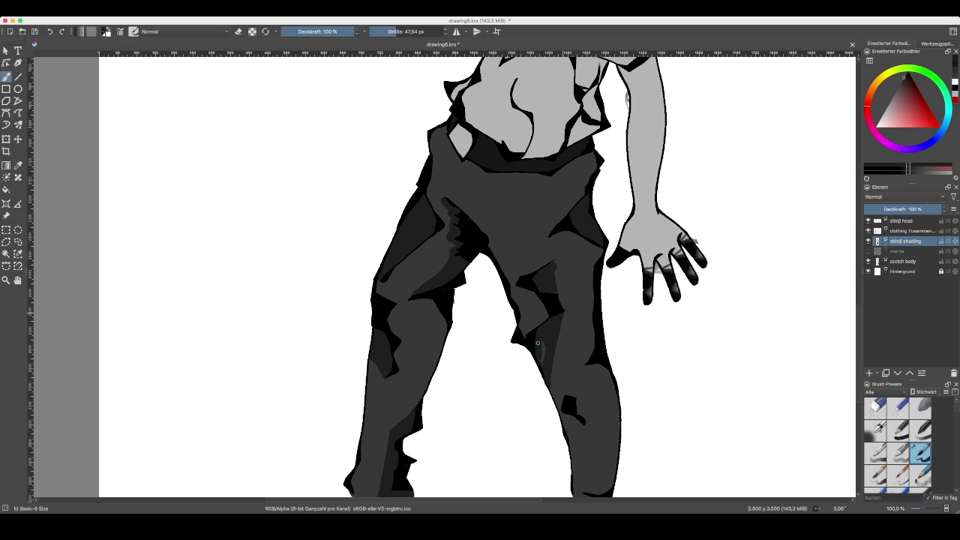
{"action": "scroll", "coordinate": [627, 98], "scroll_direction": "down", "scroll_amount": 3}
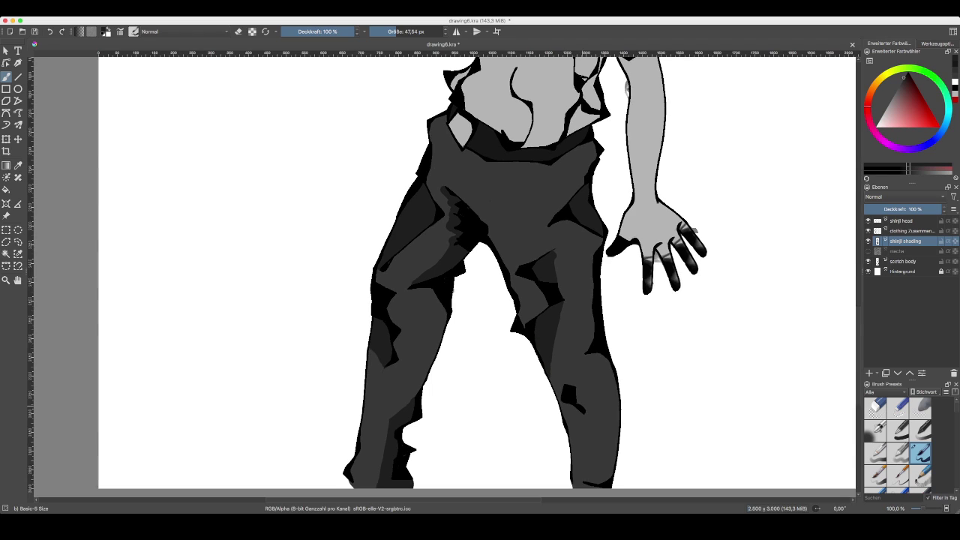
- Shade the shin fold below the small knee patch and the outer calf of the leg nearest the lowered hand in near-black grey
{"action": "left_click_drag", "start_coordinate": [581, 358], "coordinate": [581, 362]}
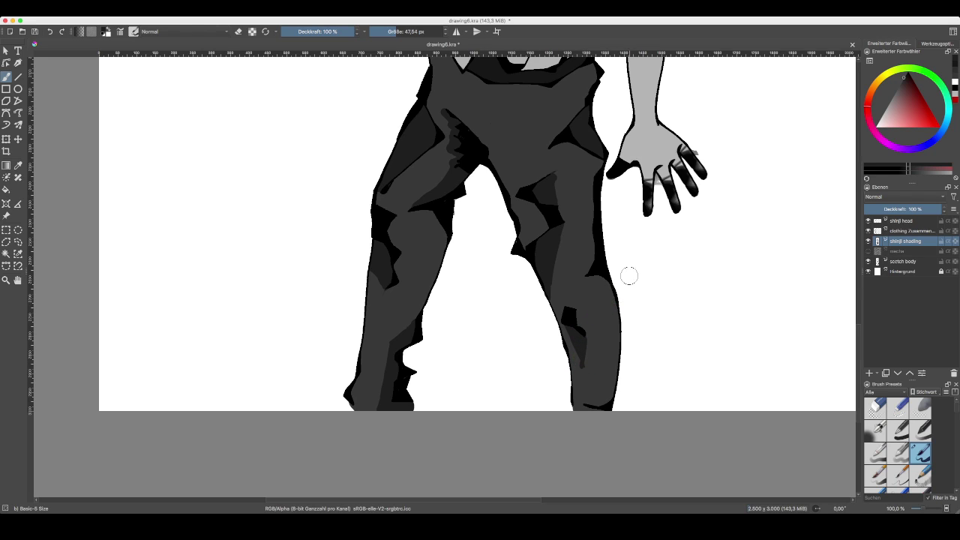
{"action": "mouse_move", "coordinate": [592, 275]}
{"action": "left_mouse_down"}
{"action": "mouse_move", "coordinate": [610, 315]}
{"action": "mouse_move", "coordinate": [590, 277]}
{"action": "left_mouse_up"}
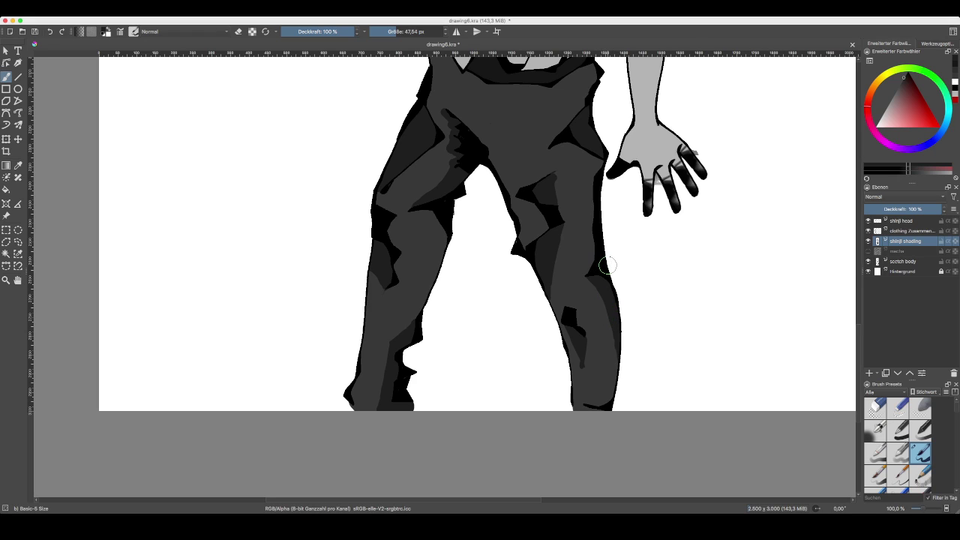
{"action": "key", "text": "minus"}
{"action": "key", "text": "minus"}
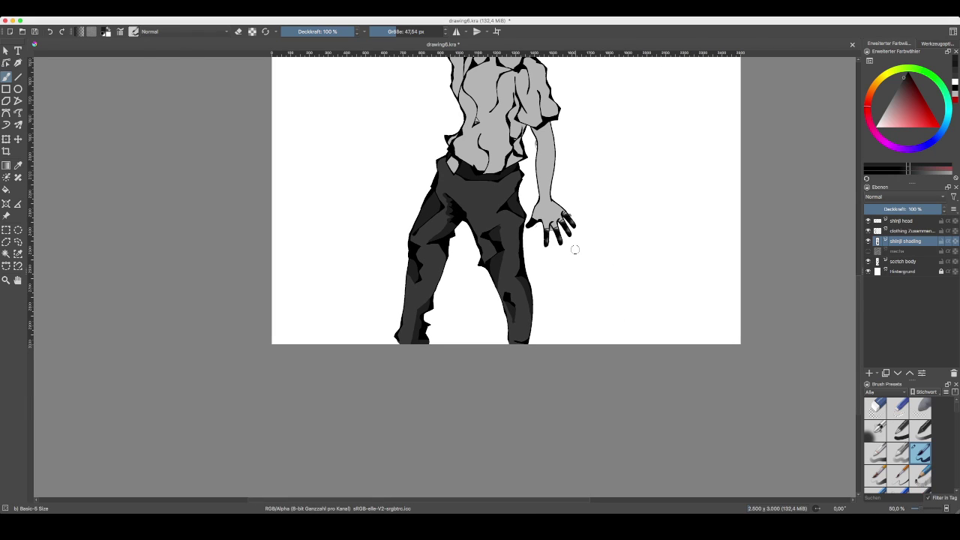
{"action": "key", "text": "plus"}
{"action": "key", "text": "plus"}
- Try shading a band across the front of the trousers just below the waistband in near-black grey
{"action": "left_click_drag", "start_coordinate": [455, 60], "coordinate": [486, 325]}
{"action": "key", "text": "super+z"}
{"action": "key", "text": "super+z"}
{"action": "key", "text": "super+z"}
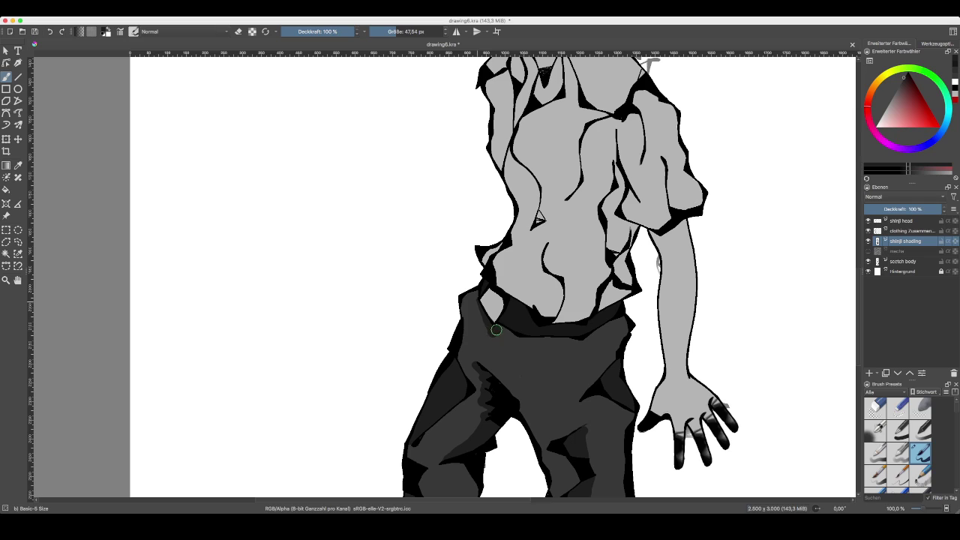
{"action": "mouse_move", "coordinate": [498, 327]}
{"action": "left_mouse_down"}
{"action": "mouse_move", "coordinate": [525, 346]}
{"action": "mouse_move", "coordinate": [575, 347]}
{"action": "mouse_move", "coordinate": [626, 319]}
{"action": "mouse_move", "coordinate": [614, 331]}
{"action": "left_mouse_up"}
{"action": "key", "text": "ctrl+z"}
{"action": "left_click_drag", "start_coordinate": [587, 343], "coordinate": [499, 327]}
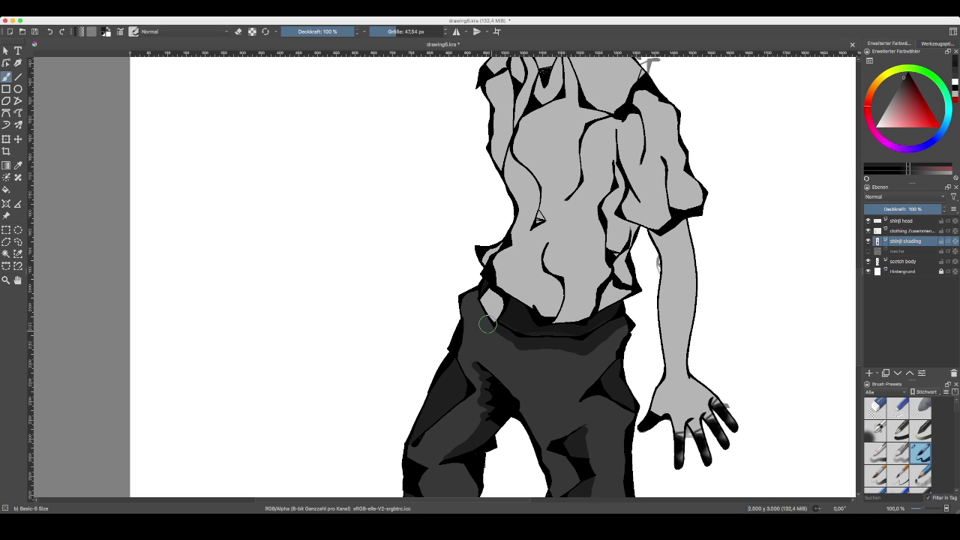
- Try extending the near-black grey shading around the diamond-shaped shirt tip at the hip, up to the waistband's end
{"action": "scroll", "coordinate": [455, 299], "scroll_direction": "up", "scroll_amount": 1}
{"action": "scroll", "coordinate": [460, 295], "scroll_direction": "up", "scroll_amount": 2}
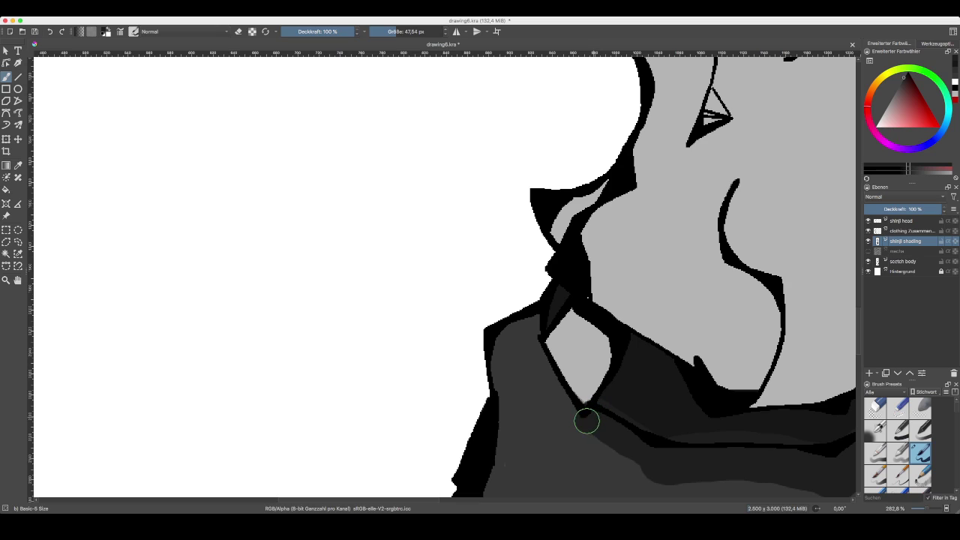
{"action": "mouse_move", "coordinate": [595, 417]}
{"action": "left_mouse_down"}
{"action": "mouse_move", "coordinate": [575, 428]}
{"action": "mouse_move", "coordinate": [550, 380]}
{"action": "mouse_move", "coordinate": [550, 388]}
{"action": "mouse_move", "coordinate": [536, 348]}
{"action": "mouse_move", "coordinate": [542, 316]}
{"action": "left_mouse_up"}
{"action": "key", "text": "super+z"}
{"action": "mouse_move", "coordinate": [590, 417]}
{"action": "left_mouse_down"}
{"action": "mouse_move", "coordinate": [579, 425]}
{"action": "mouse_move", "coordinate": [588, 423]}
{"action": "left_mouse_up"}
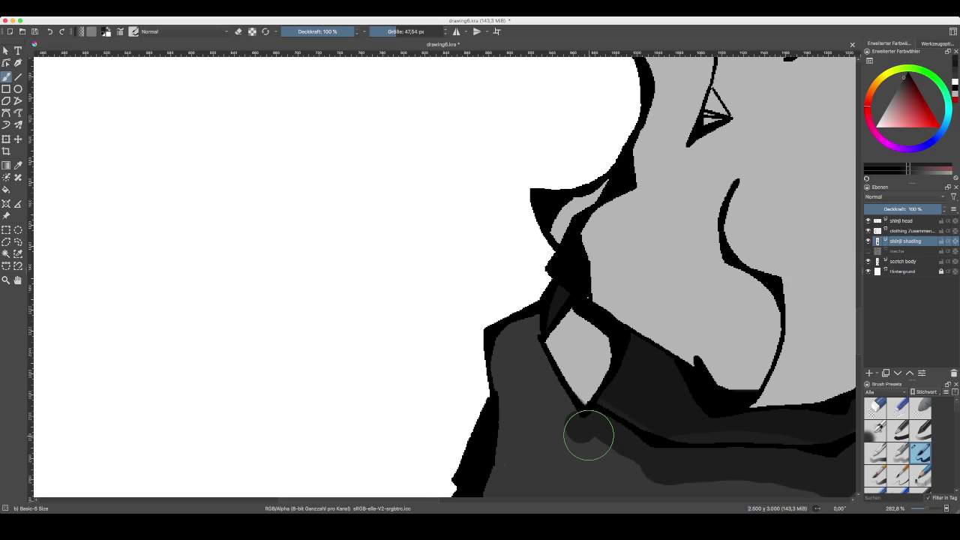
{"action": "key", "text": "ctrl+z"}
{"action": "left_click_drag", "start_coordinate": [592, 429], "coordinate": [576, 450]}
{"action": "key", "text": "ctrl+z"}
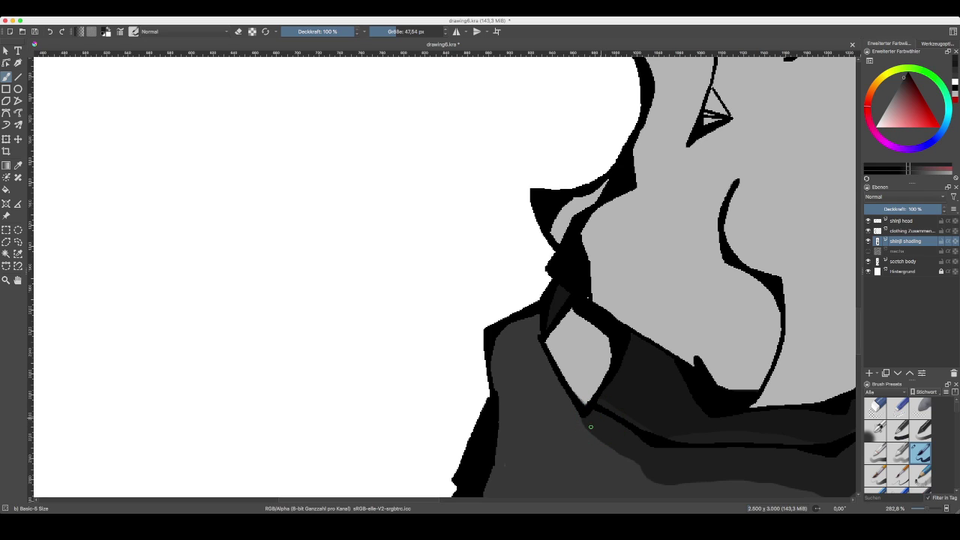
{"action": "left_click_drag", "start_coordinate": [588, 435], "coordinate": [580, 443]}
{"action": "mouse_move", "coordinate": [572, 444]}
{"action": "left_mouse_down"}
{"action": "mouse_move", "coordinate": [528, 344]}
{"action": "mouse_move", "coordinate": [538, 322]}
{"action": "left_mouse_up"}
{"action": "left_click_drag", "start_coordinate": [547, 366], "coordinate": [538, 343]}
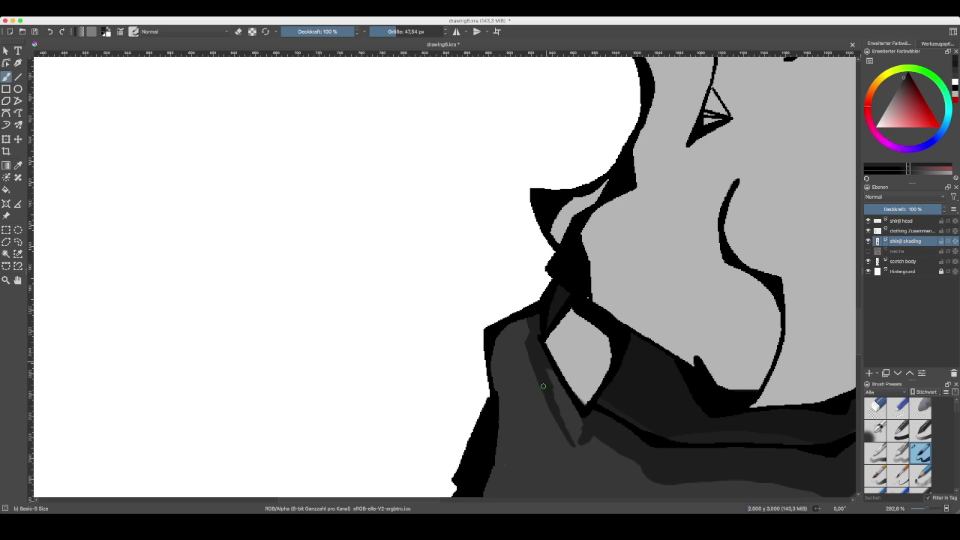
{"action": "mouse_move", "coordinate": [543, 392]}
{"action": "left_mouse_down"}
{"action": "mouse_move", "coordinate": [568, 451]}
{"action": "mouse_move", "coordinate": [580, 443]}
{"action": "mouse_move", "coordinate": [572, 452]}
{"action": "mouse_move", "coordinate": [562, 421]}
{"action": "mouse_move", "coordinate": [581, 425]}
{"action": "mouse_move", "coordinate": [558, 381]}
{"action": "mouse_move", "coordinate": [560, 410]}
{"action": "mouse_move", "coordinate": [541, 388]}
{"action": "mouse_move", "coordinate": [527, 346]}
{"action": "left_mouse_up"}
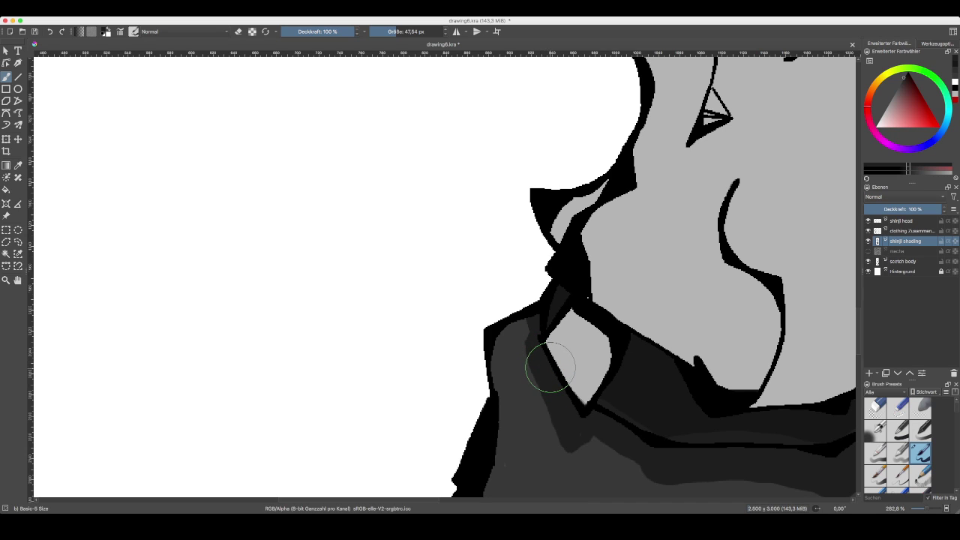
- Undo the new shading below the waistband and around the diamond-shaped shirt tip
{"action": "key", "text": "ctrl+minus"}
{"action": "key", "text": "ctrl+minus"}
{"action": "key", "text": "ctrl+minus"}
{"action": "key", "text": "ctrl+minus"}
{"action": "key", "text": "ctrl+minus"}
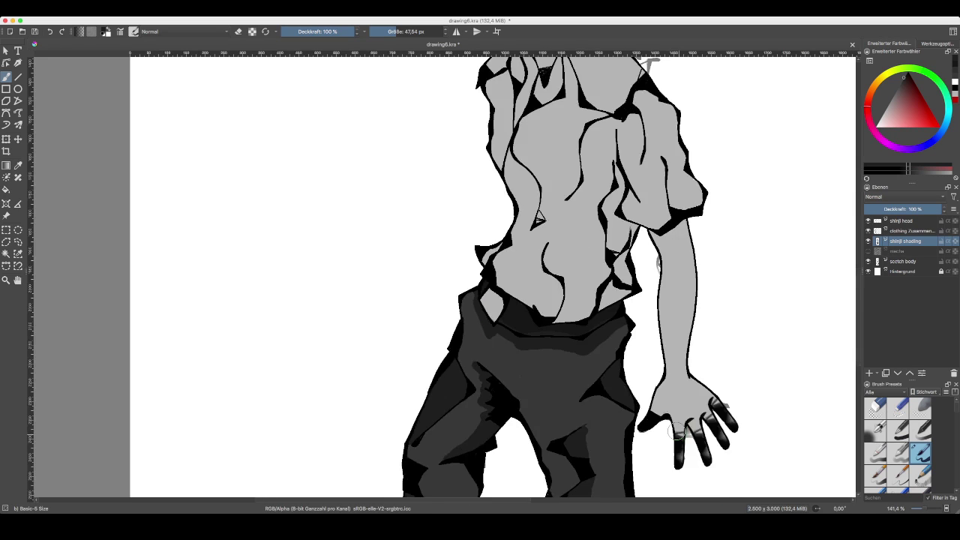
{"action": "scroll", "coordinate": [579, 388], "scroll_direction": "up", "scroll_amount": 1}
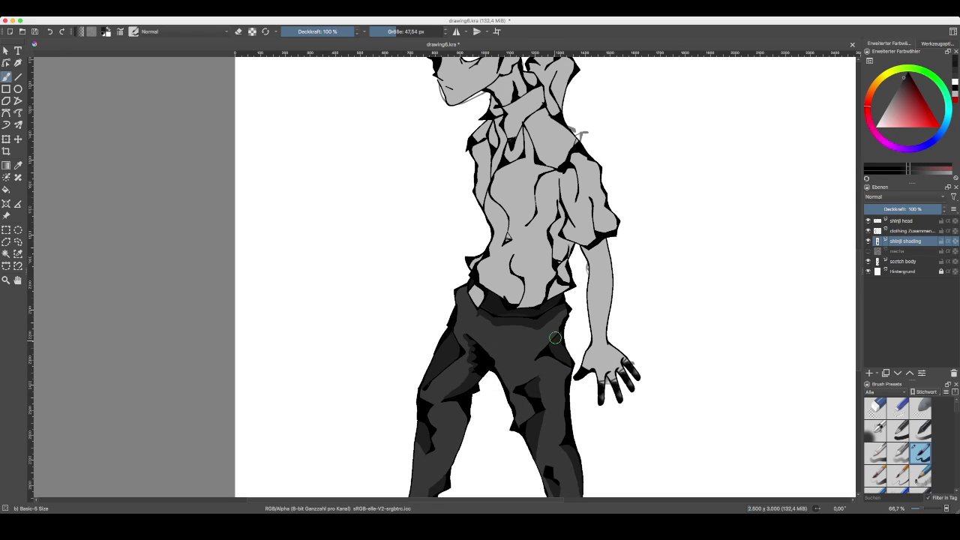
{"action": "key", "text": "ctrl+z"}
{"action": "key", "text": "ctrl+z"}
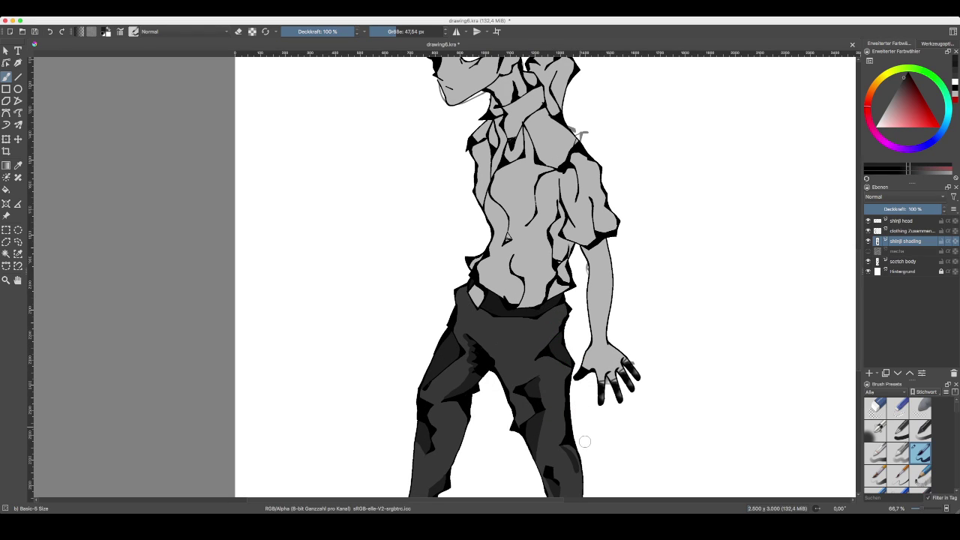
- Reshade the outer calf below the knee fold of the leg nearest the lowered hand in near-black grey
{"action": "left_click_drag", "start_coordinate": [585, 464], "coordinate": [561, 369]}
{"action": "scroll", "coordinate": [564, 375], "scroll_direction": "up", "scroll_amount": 2}
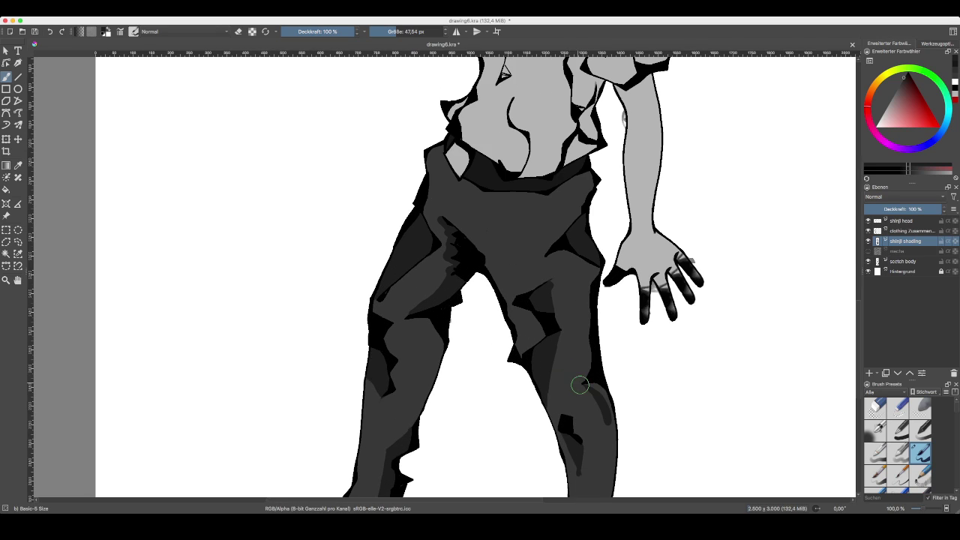
{"action": "mouse_move", "coordinate": [675, 476]}
{"action": "left_mouse_down"}
{"action": "mouse_move", "coordinate": [677, 453]}
{"action": "mouse_move", "coordinate": [651, 430]}
{"action": "left_mouse_up"}
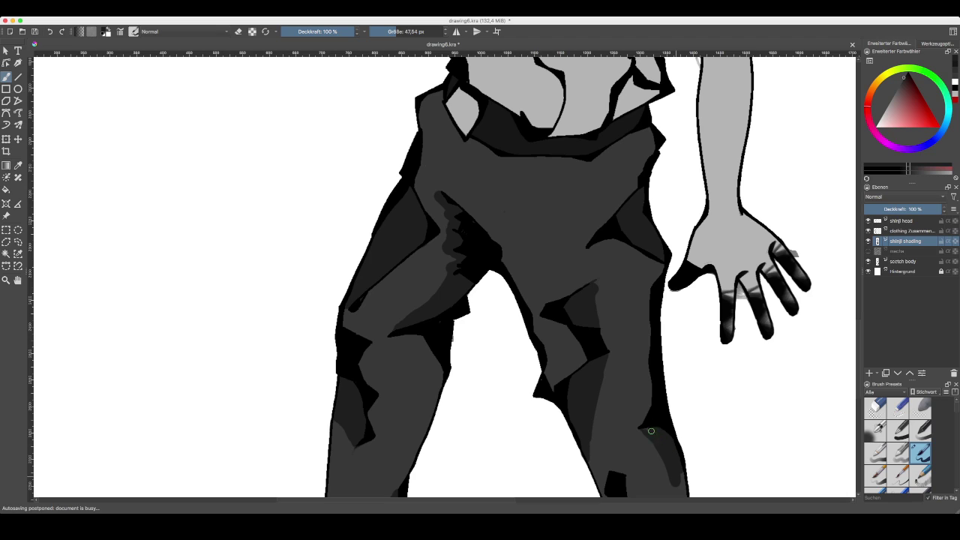
{"action": "key", "text": "ctrl+z"}
{"action": "scroll", "coordinate": [607, 360], "scroll_direction": "down", "scroll_amount": 3}
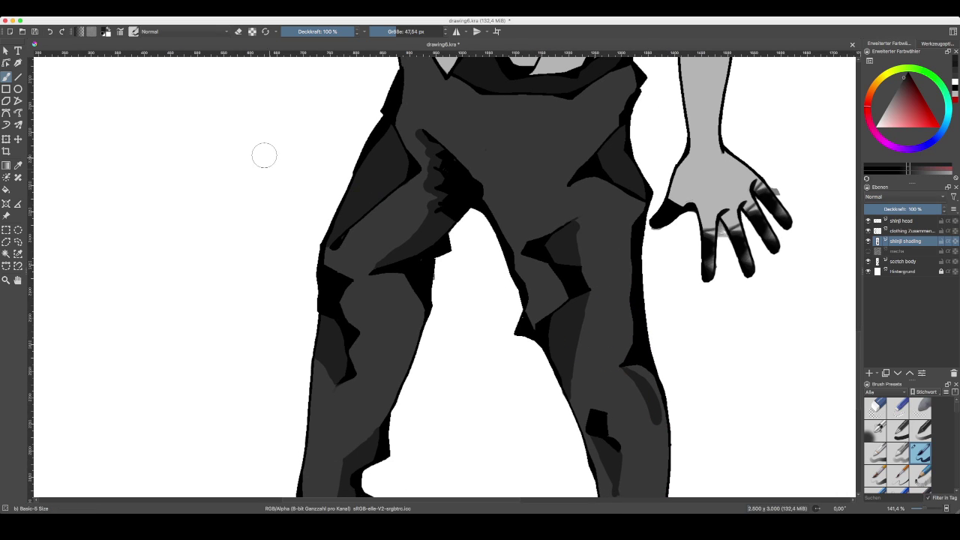
{"action": "key", "text": "ctrl+z"}
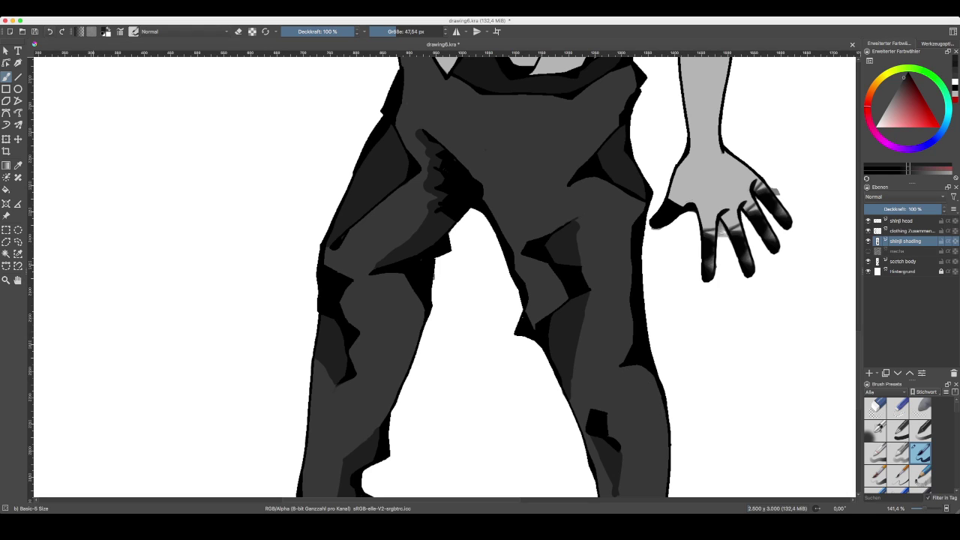
{"action": "key", "text": "ctrl+shift+z"}
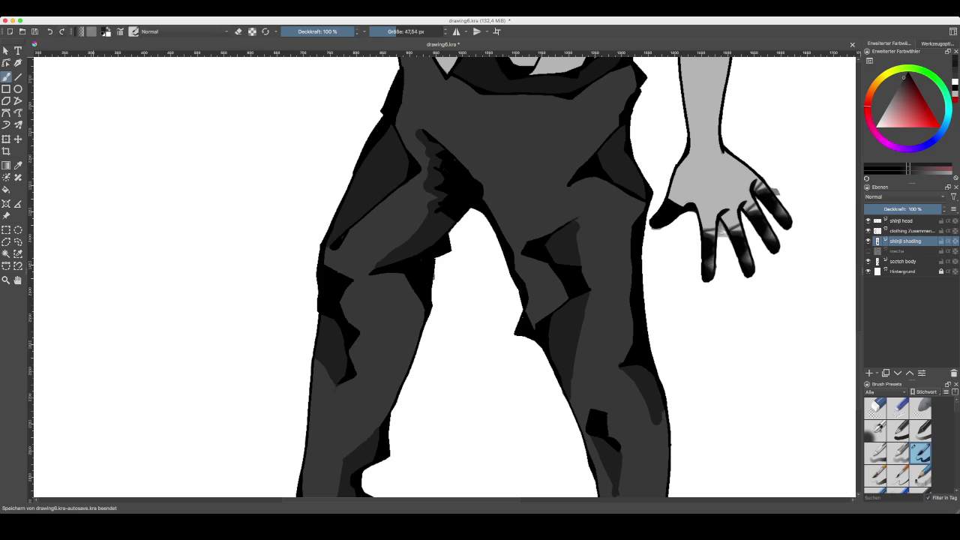
{"action": "scroll", "coordinate": [545, 289], "scroll_direction": "up", "scroll_amount": 3}
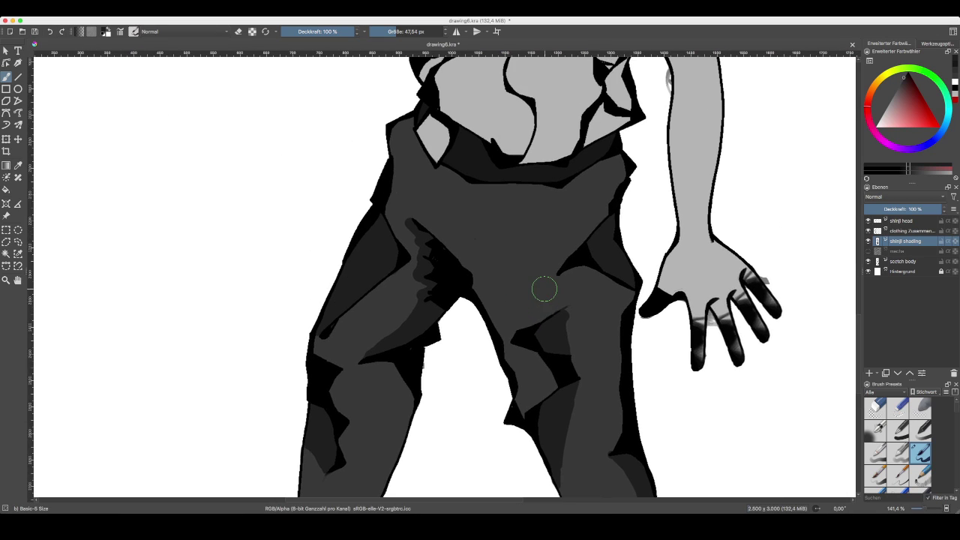
- Choose a pale yellowish beige as the painting colour for the character's skin
{"action": "key", "text": "ctrl+minus"}
{"action": "key", "text": "ctrl+minus"}
{"action": "key", "text": "ctrl+minus"}
{"action": "key", "text": "ctrl+minus"}
{"action": "key", "text": "ctrl+minus"}
{"action": "key", "text": "ctrl+plus"}
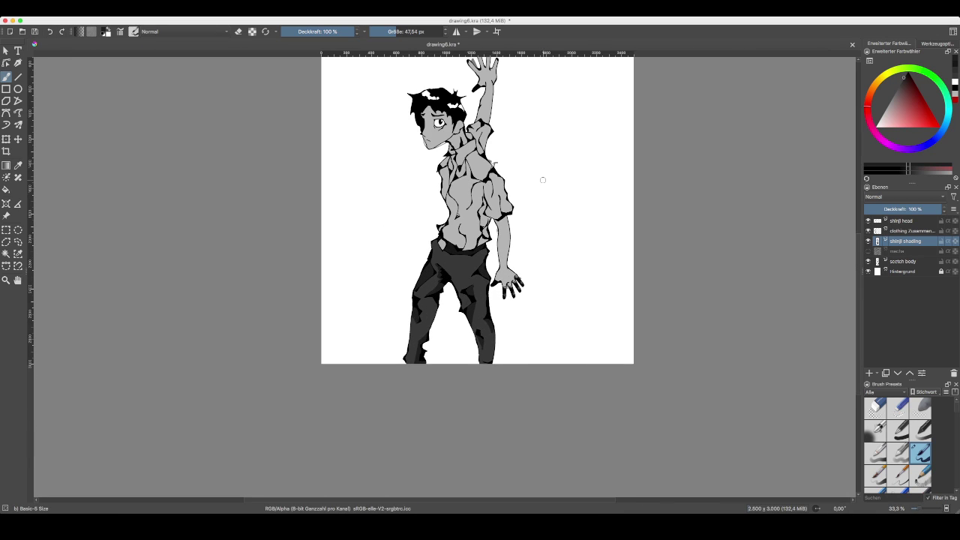
{"action": "scroll", "coordinate": [543, 180], "scroll_direction": "up", "scroll_amount": 5}
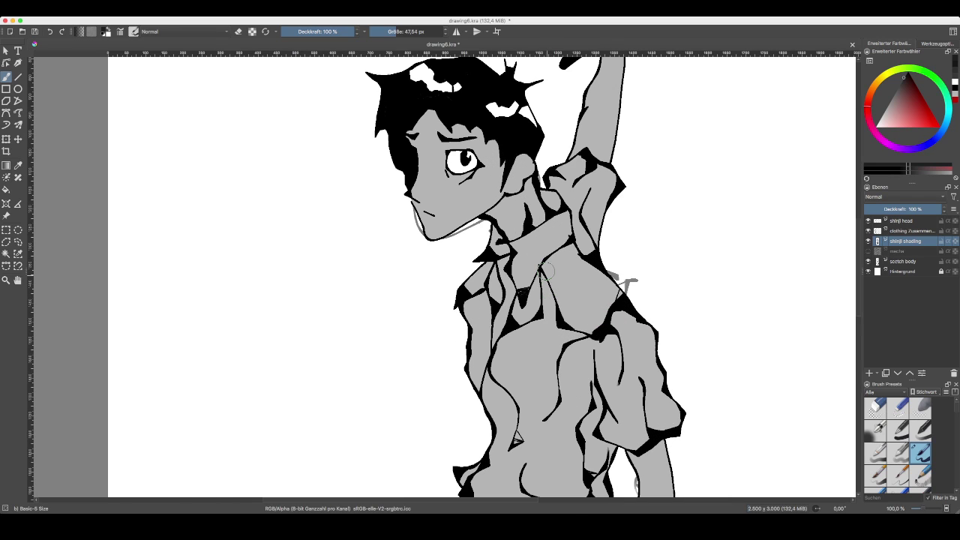
{"action": "scroll", "coordinate": [546, 270], "scroll_direction": "up", "scroll_amount": 3}
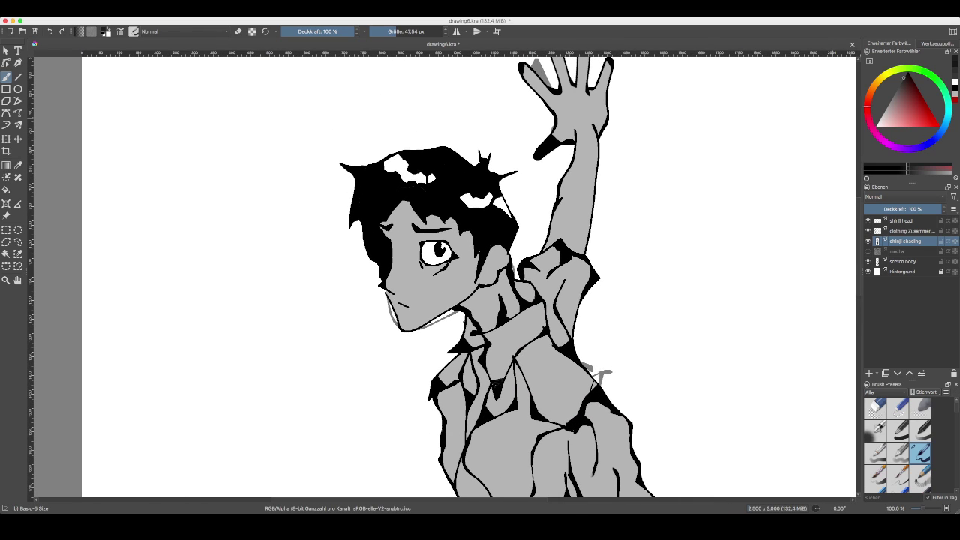
{"action": "left_click", "coordinate": [894, 110]}
{"action": "left_click", "coordinate": [877, 81]}
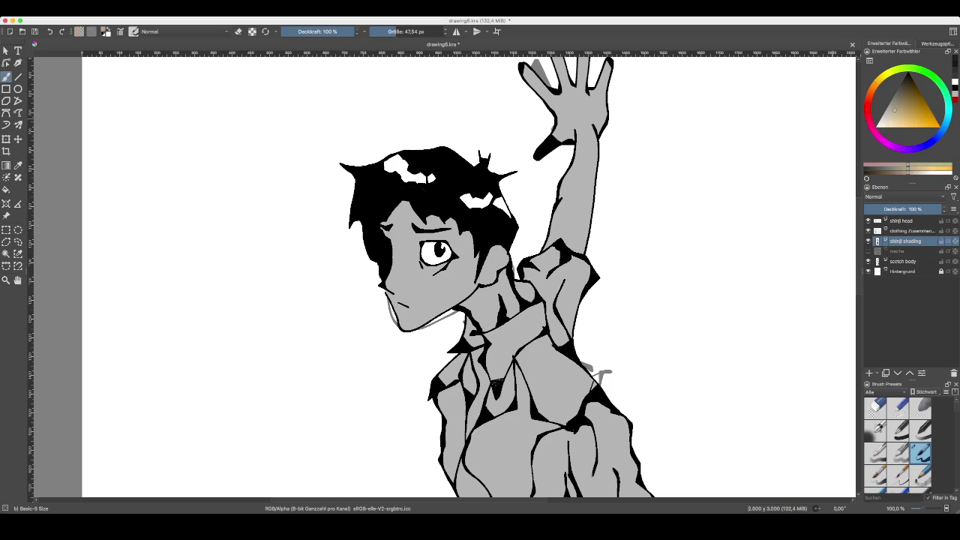
{"action": "left_click_drag", "start_coordinate": [894, 111], "coordinate": [891, 118]}
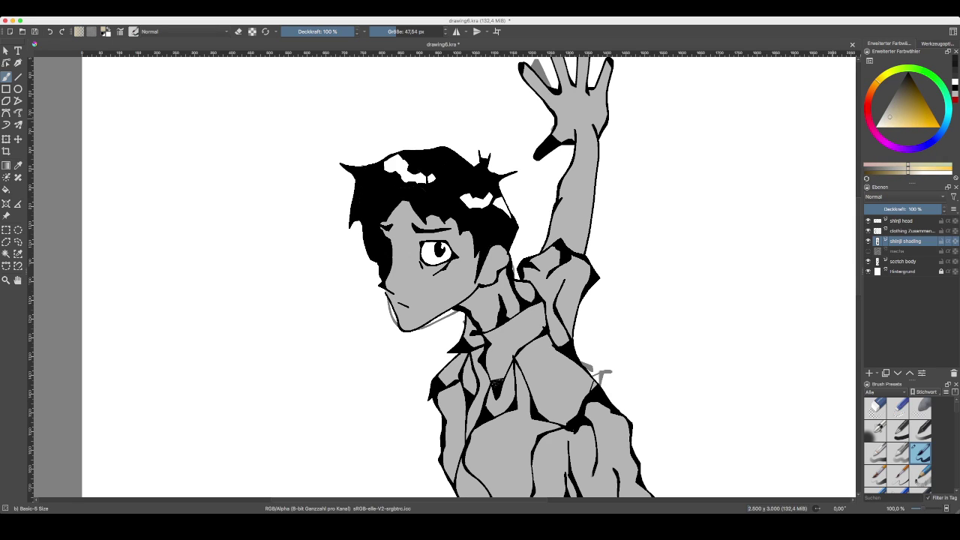
{"action": "left_click", "coordinate": [890, 112]}
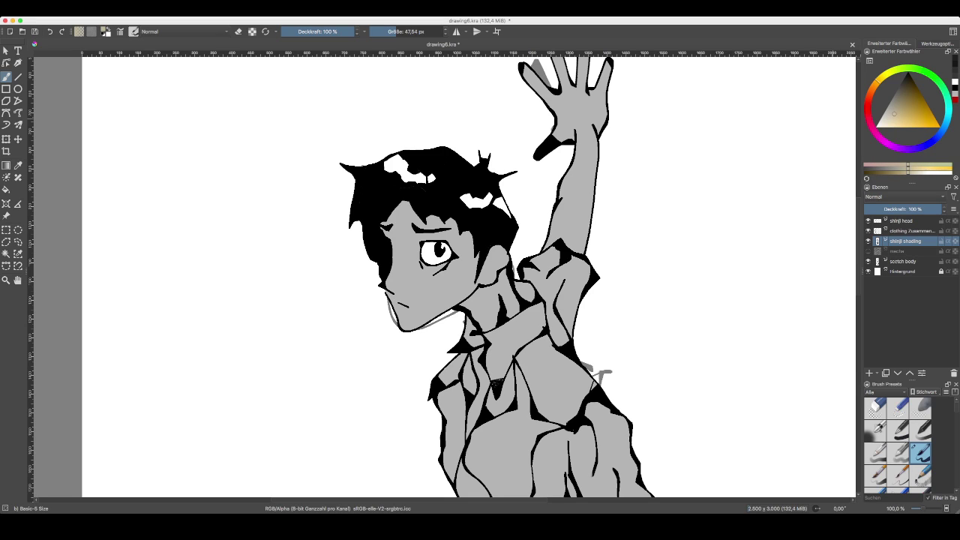
{"action": "left_click", "coordinate": [883, 78]}
{"action": "mouse_move", "coordinate": [894, 113]}
{"action": "left_mouse_down"}
{"action": "mouse_move", "coordinate": [903, 127]}
{"action": "mouse_move", "coordinate": [890, 121]}
{"action": "left_mouse_up"}
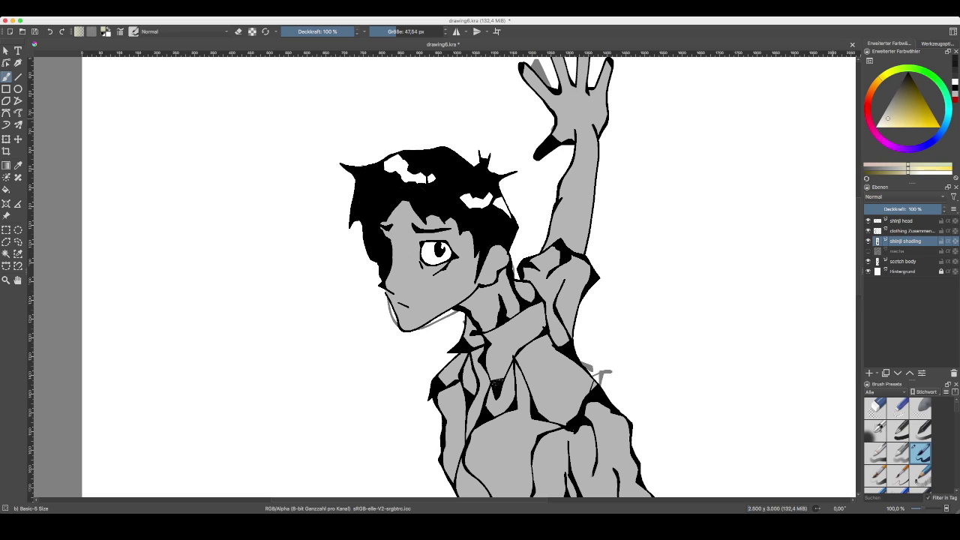
- Try painting the bases of two fingers on the lowered hand in pale beige
{"action": "key", "text": "plus"}
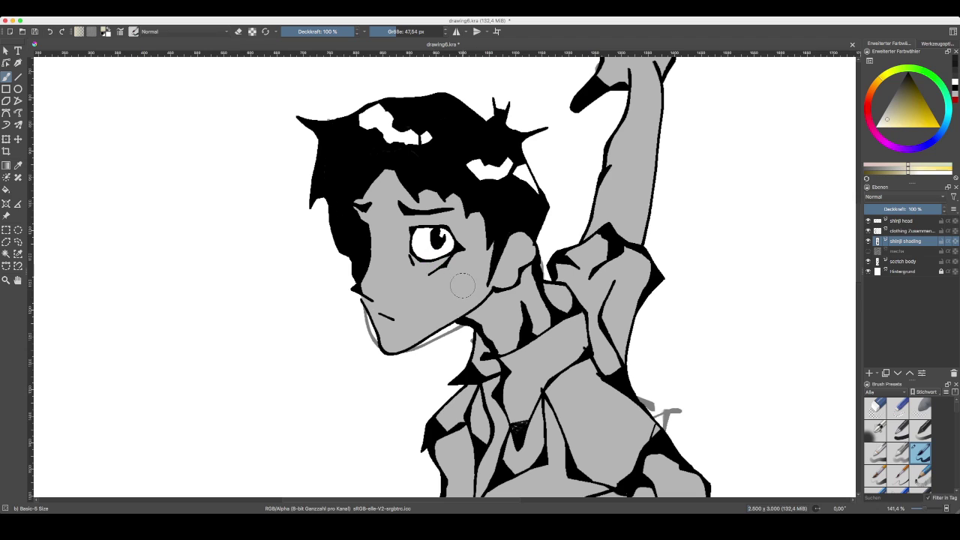
{"action": "left_click_drag", "start_coordinate": [589, 373], "coordinate": [546, 123]}
{"action": "key", "text": "minus"}
{"action": "key", "text": "minus"}
{"action": "key", "text": "minus"}
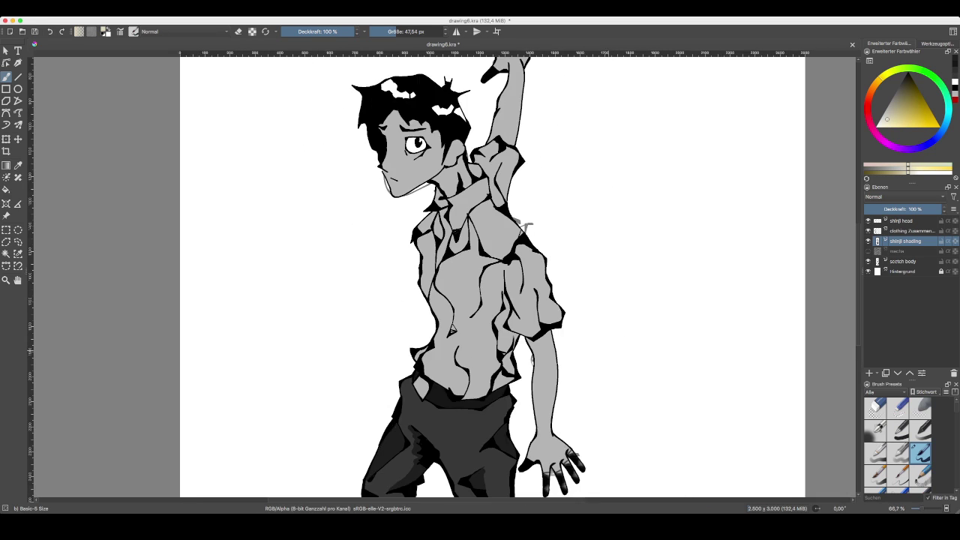
{"action": "left_click_drag", "start_coordinate": [581, 448], "coordinate": [558, 289]}
{"action": "key", "text": "ctrl+plus"}
{"action": "left_click_drag", "start_coordinate": [596, 217], "coordinate": [570, 307]}
{"action": "key", "text": "ctrl+plus"}
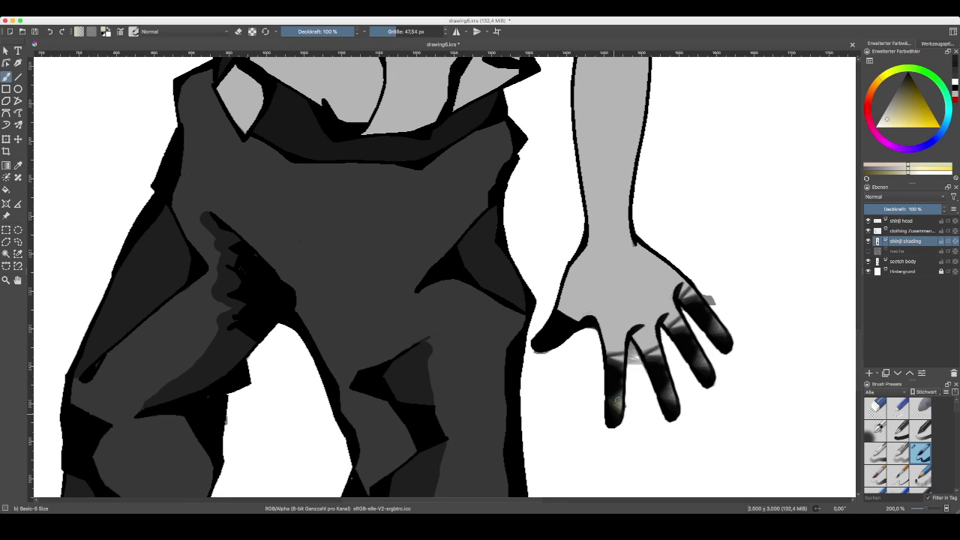
{"action": "mouse_move", "coordinate": [609, 358]}
{"action": "left_mouse_down"}
{"action": "mouse_move", "coordinate": [612, 346]}
{"action": "mouse_move", "coordinate": [615, 368]}
{"action": "mouse_move", "coordinate": [614, 334]}
{"action": "left_mouse_up"}
{"action": "left_click_drag", "start_coordinate": [657, 382], "coordinate": [673, 410]}
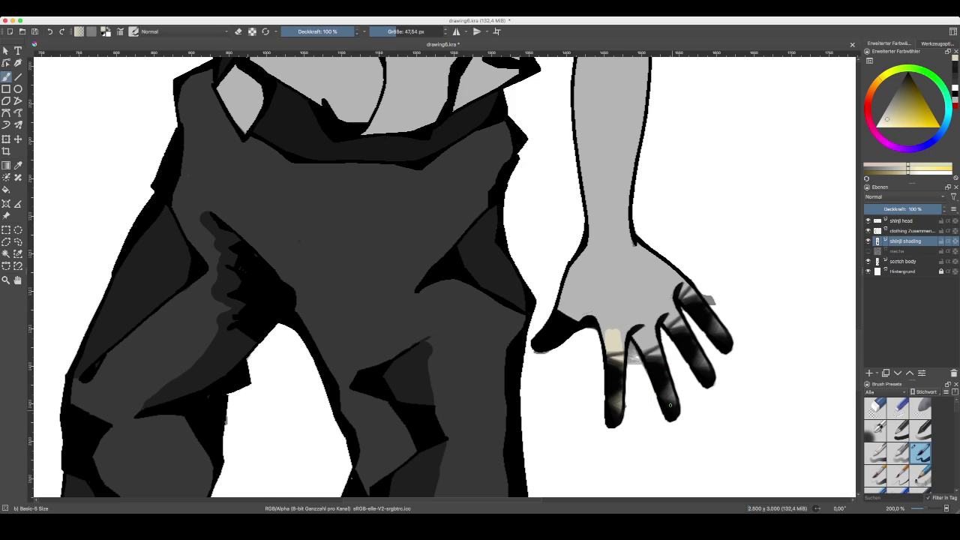
{"action": "left_click_drag", "start_coordinate": [650, 369], "coordinate": [645, 355]}
{"action": "key", "text": "minus"}
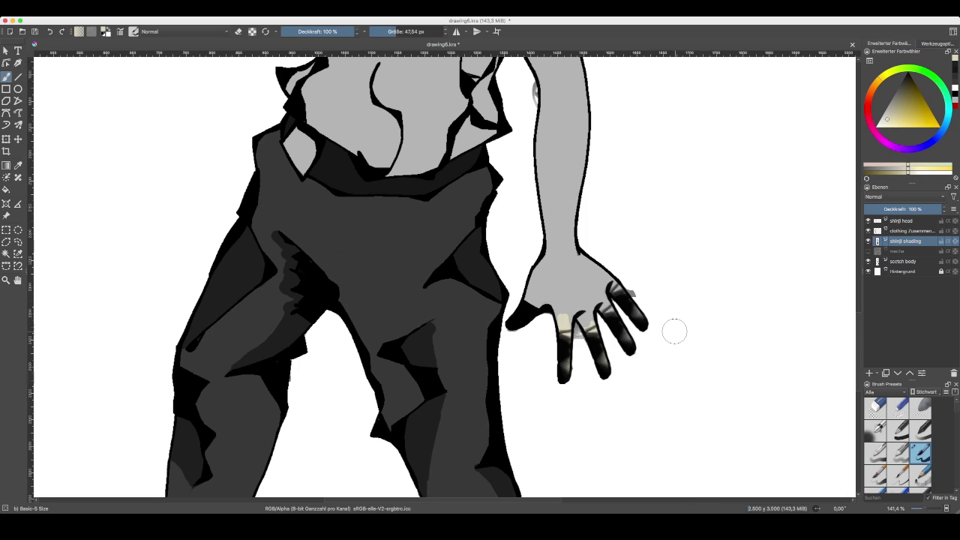
{"action": "key", "text": "super+z"}
{"action": "key", "text": "super+z"}
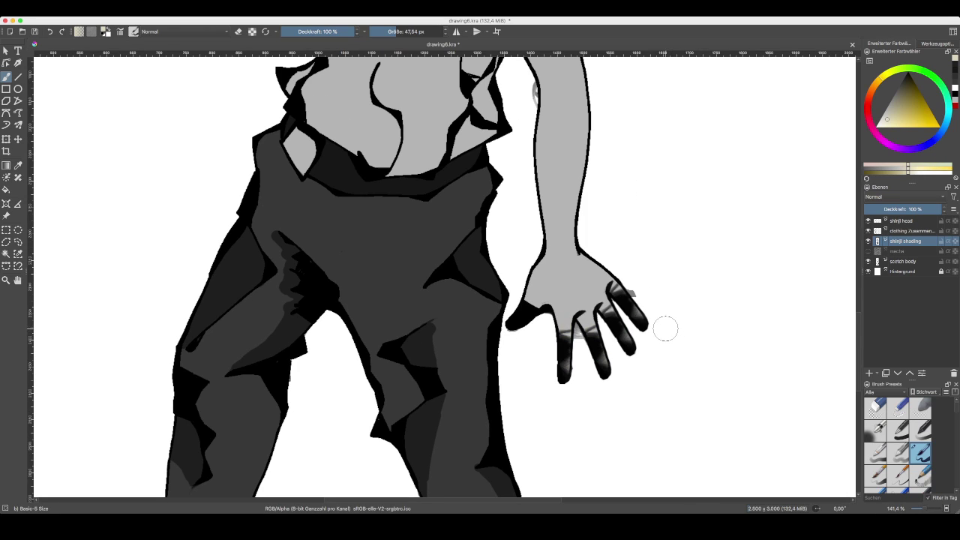
- Paint a pale beige edge under the jaw, down the front of the neck and along the shirt collar
{"action": "scroll", "coordinate": [570, 315], "scroll_direction": "up", "scroll_amount": 5}
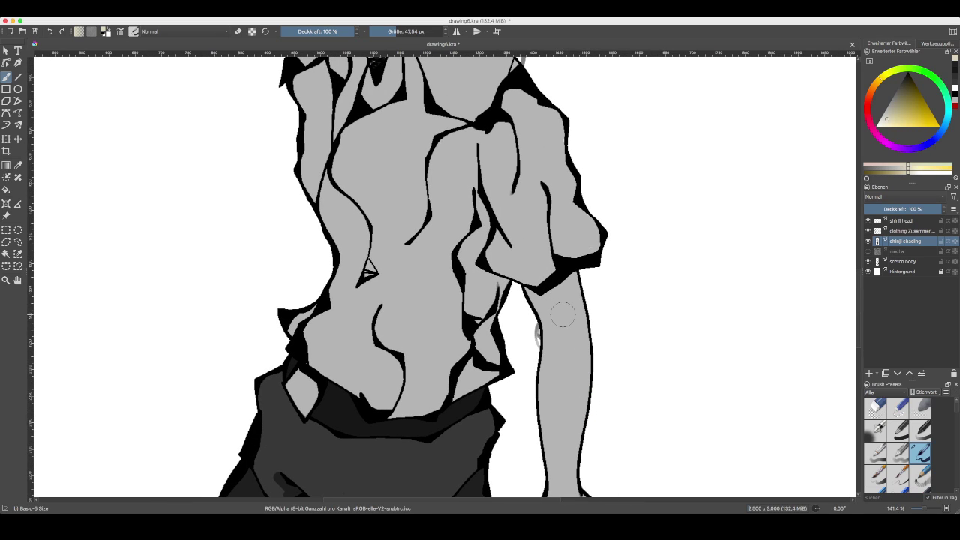
{"action": "scroll", "coordinate": [563, 314], "scroll_direction": "up", "scroll_amount": 5}
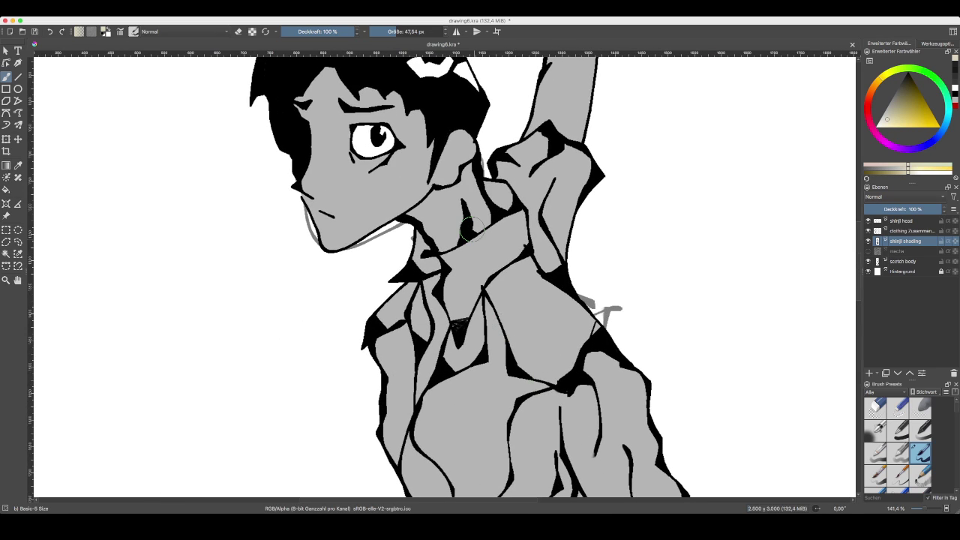
{"action": "left_click", "coordinate": [473, 139]}
{"action": "key", "text": "plus"}
{"action": "key", "text": "plus"}
{"action": "key", "text": "plus"}
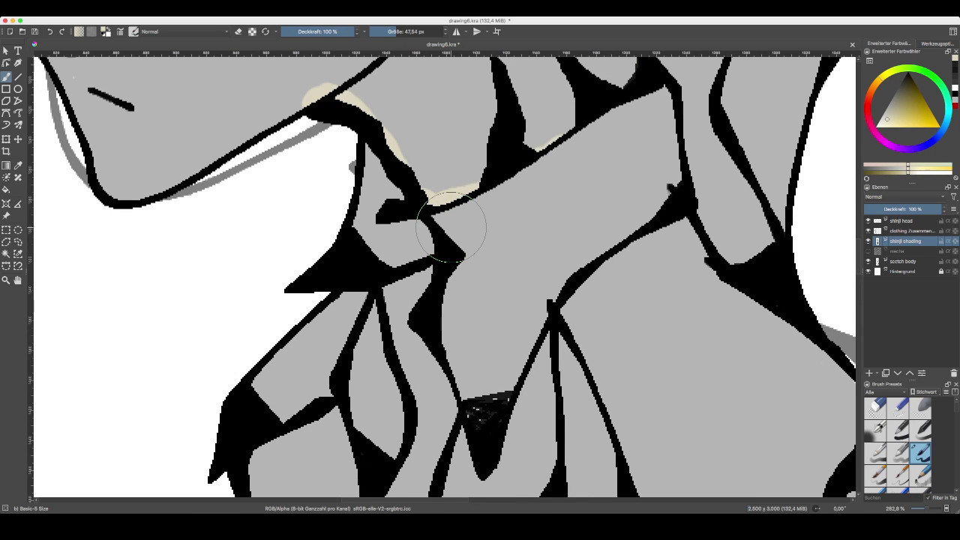
- Paint a pale beige edge inside the back of the ear
{"action": "key", "text": "minus"}
{"action": "key", "text": "minus"}
{"action": "key", "text": "minus"}
{"action": "left_click_drag", "start_coordinate": [586, 137], "coordinate": [566, 293]}
{"action": "key", "text": "plus"}
{"action": "key", "text": "plus"}
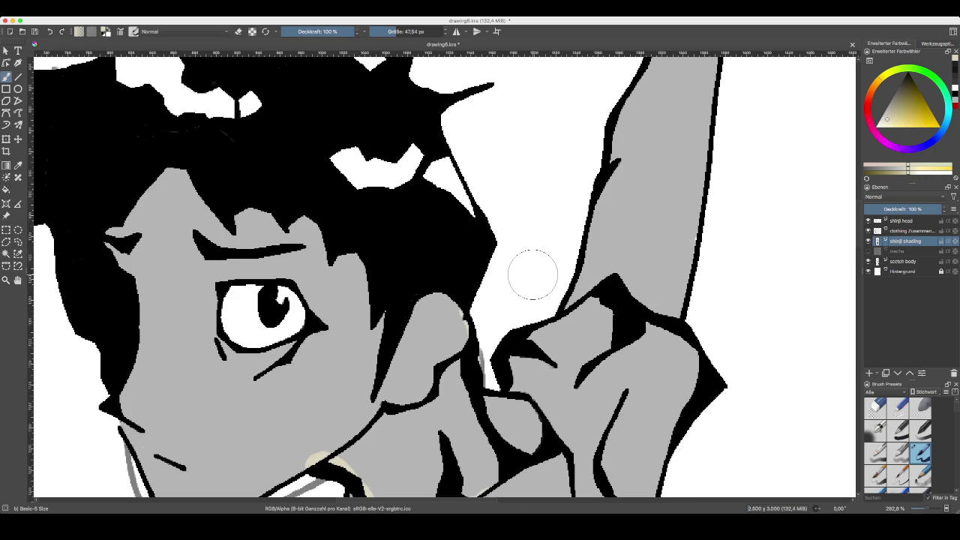
{"action": "key", "text": "plus"}
{"action": "mouse_move", "coordinate": [559, 324]}
{"action": "left_mouse_down"}
{"action": "mouse_move", "coordinate": [631, 274]}
{"action": "mouse_move", "coordinate": [773, 344]}
{"action": "left_mouse_up"}
{"action": "left_click_drag", "start_coordinate": [739, 389], "coordinate": [658, 300]}
{"action": "key", "text": "ctrl+z"}
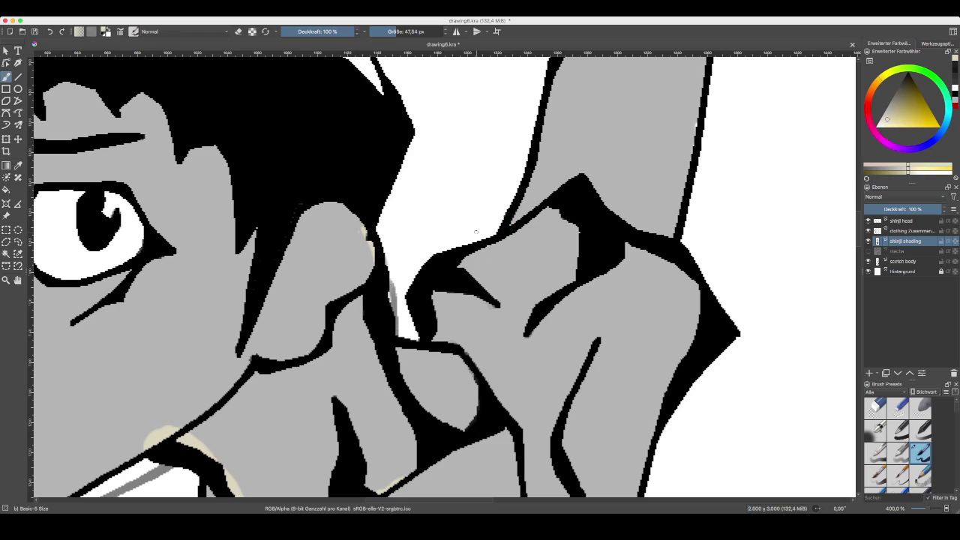
- Paint pale beige edges where the raised arm and the lowered arm emerge from the shirt sleeves
{"action": "mouse_move", "coordinate": [484, 238]}
{"action": "left_mouse_down"}
{"action": "mouse_move", "coordinate": [582, 175]}
{"action": "mouse_move", "coordinate": [622, 221]}
{"action": "mouse_move", "coordinate": [618, 213]}
{"action": "mouse_move", "coordinate": [636, 229]}
{"action": "mouse_move", "coordinate": [684, 239]}
{"action": "mouse_move", "coordinate": [696, 269]}
{"action": "left_mouse_up"}
{"action": "left_click_drag", "start_coordinate": [692, 324], "coordinate": [666, 88]}
{"action": "left_click_drag", "start_coordinate": [679, 357], "coordinate": [664, 95]}
{"action": "key", "text": "minus"}
{"action": "key", "text": "minus"}
{"action": "scroll", "coordinate": [681, 402], "scroll_direction": "down", "scroll_amount": 8}
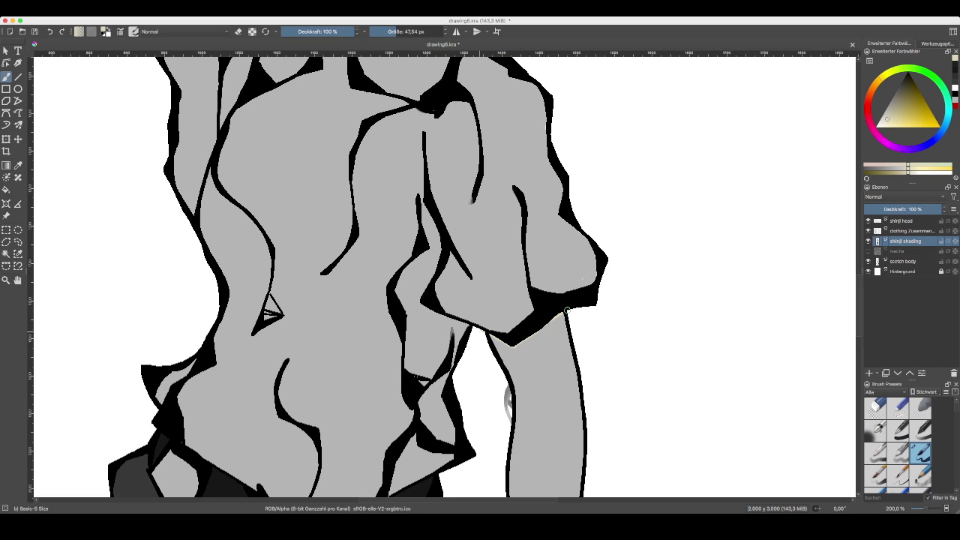
{"action": "scroll", "coordinate": [255, 240], "scroll_direction": "up", "scroll_amount": 6}
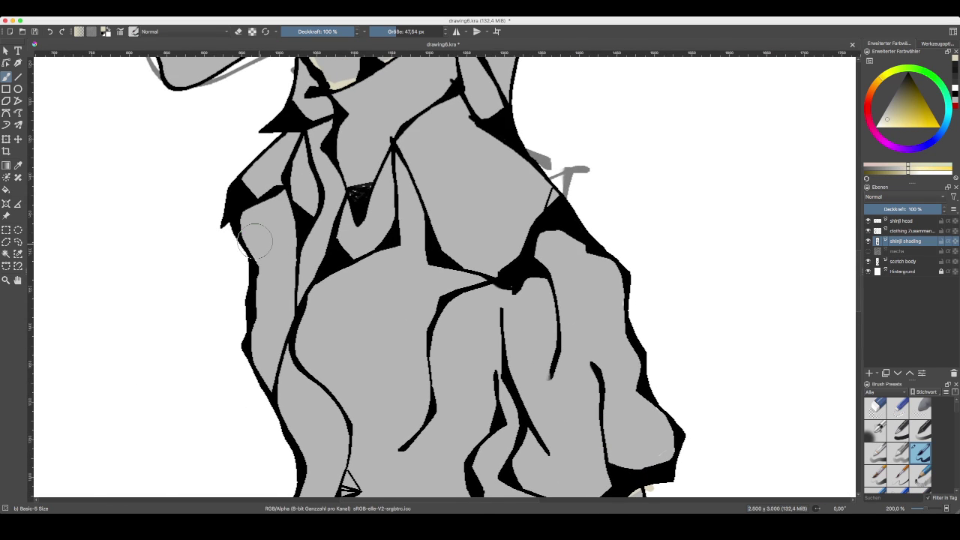
- Fill the face, neck and both arms with the pale beige skin colour
{"action": "key", "text": "minus"}
{"action": "key", "text": "minus"}
{"action": "left_click", "coordinate": [6, 189]}
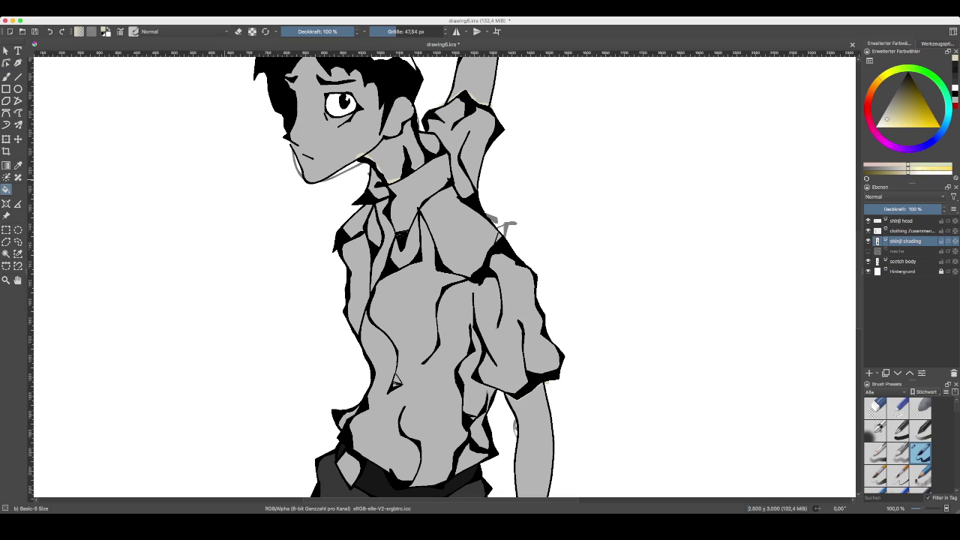
{"action": "left_click", "coordinate": [328, 144]}
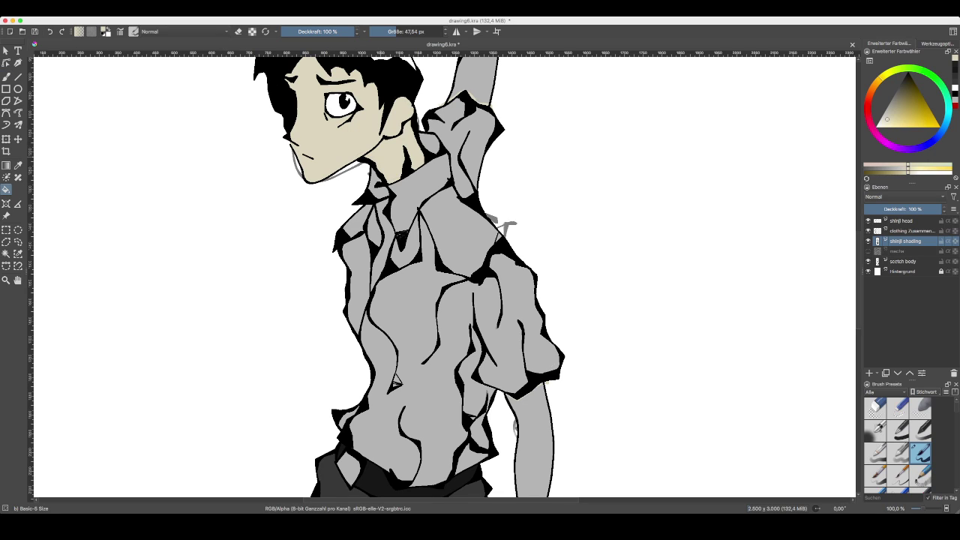
{"action": "left_click", "coordinate": [478, 75]}
{"action": "left_click", "coordinate": [540, 420]}
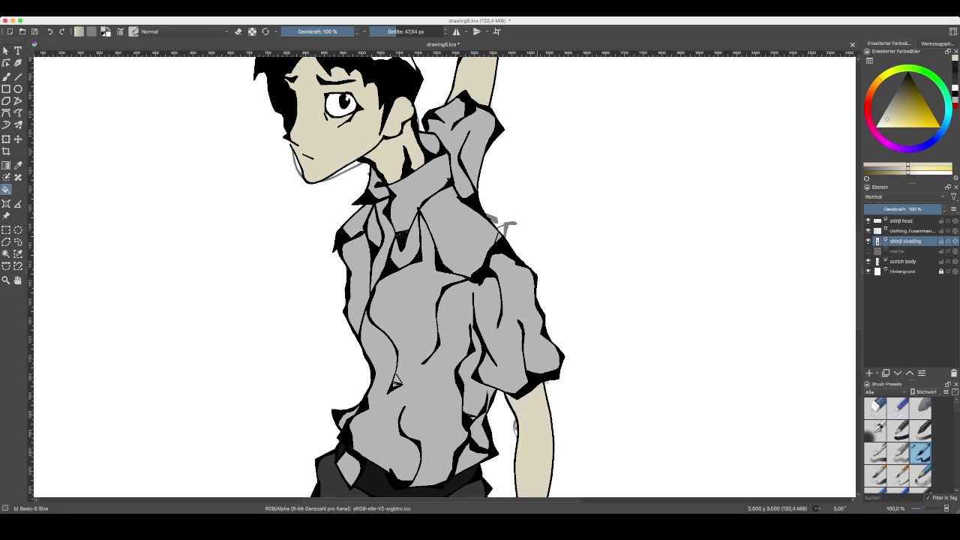
- Try a pale beige brush touch-up where the neck meets the shirt collar
{"action": "key", "text": "plus"}
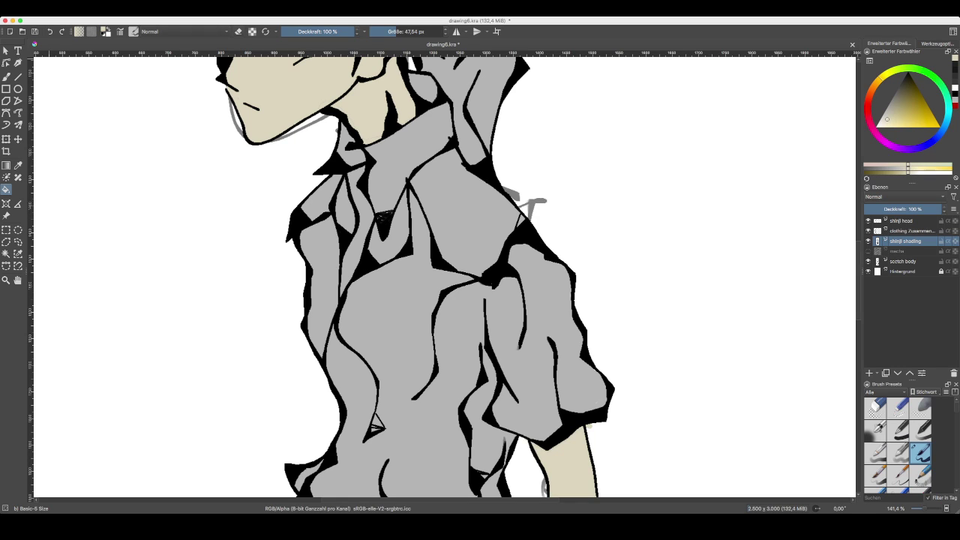
{"action": "left_click", "coordinate": [6, 77]}
{"action": "key", "text": "plus"}
{"action": "left_click_drag", "start_coordinate": [437, 116], "coordinate": [501, 411]}
{"action": "mouse_move", "coordinate": [431, 372]}
{"action": "left_mouse_down"}
{"action": "mouse_move", "coordinate": [416, 366]}
{"action": "mouse_move", "coordinate": [412, 379]}
{"action": "left_mouse_up"}
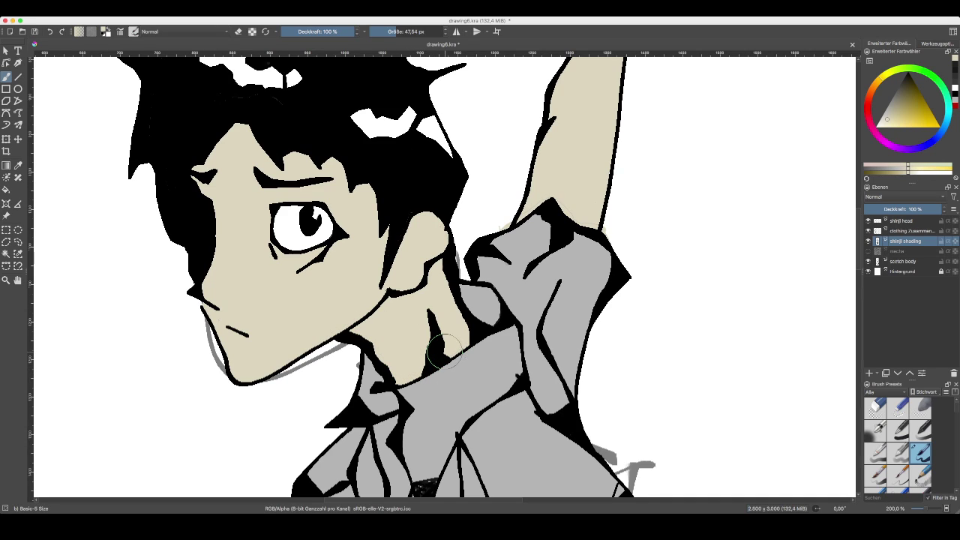
{"action": "key", "text": "ctrl+z"}
{"action": "key", "text": "minus"}
{"action": "key", "text": "minus"}
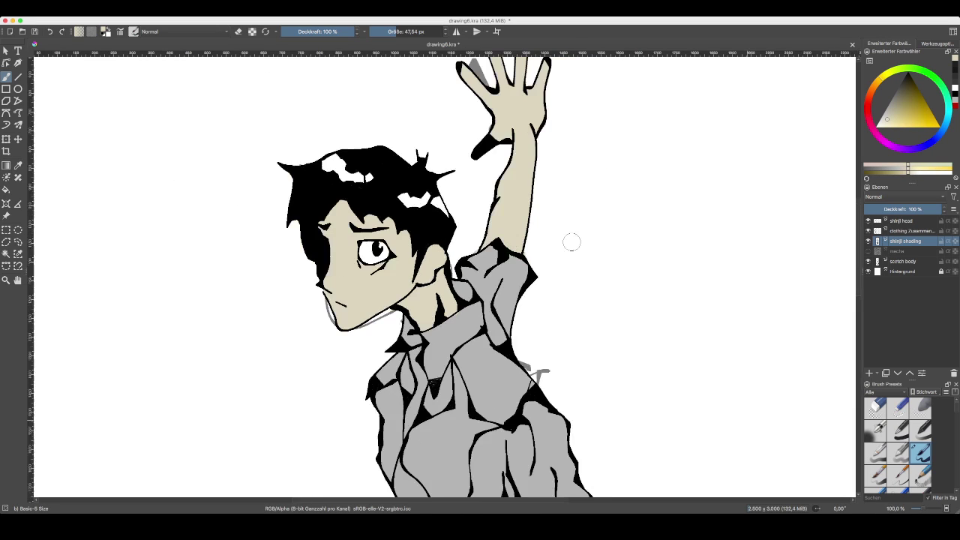
- Sample the shirt's light grey and erase the beige spill outside the lowered arm's sleeve hem
{"action": "left_click_drag", "start_coordinate": [547, 180], "coordinate": [532, 242]}
{"action": "scroll", "coordinate": [518, 191], "scroll_direction": "up", "scroll_amount": 3}
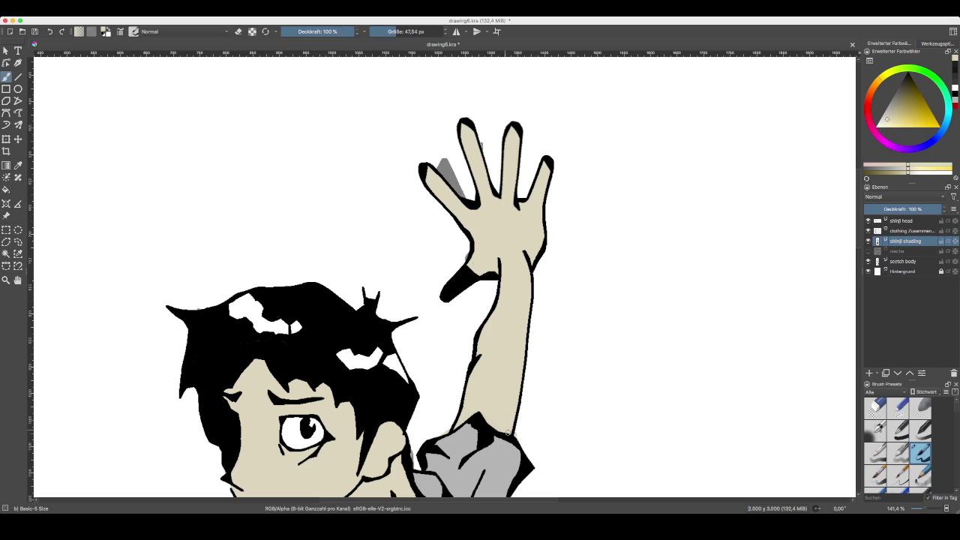
{"action": "mouse_move", "coordinate": [479, 412]}
{"action": "left_mouse_down"}
{"action": "mouse_move", "coordinate": [469, 416]}
{"action": "mouse_move", "coordinate": [559, 163]}
{"action": "left_mouse_up"}
{"action": "left_click_drag", "start_coordinate": [632, 324], "coordinate": [510, 81]}
{"action": "key", "text": "plus"}
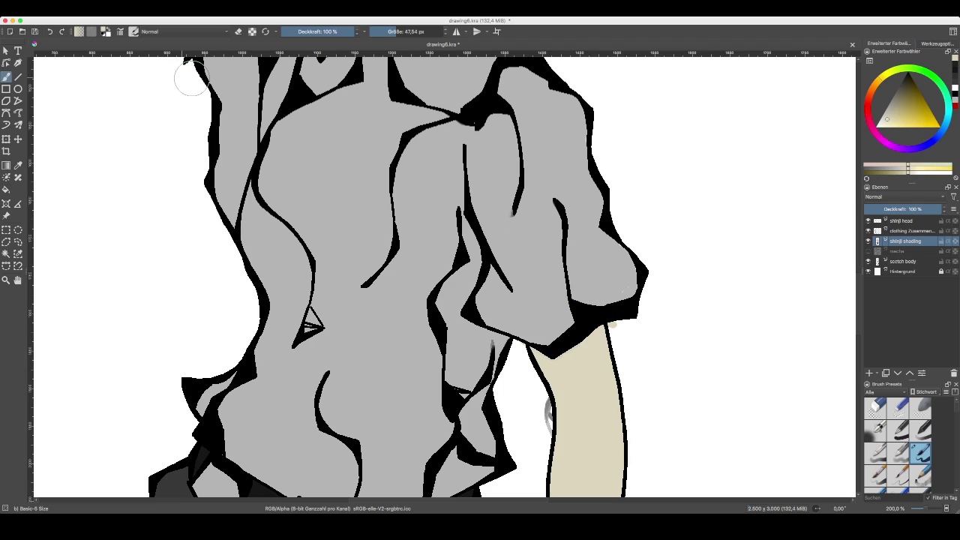
{"action": "key", "text": "p"}
{"action": "left_click", "coordinate": [566, 268]}
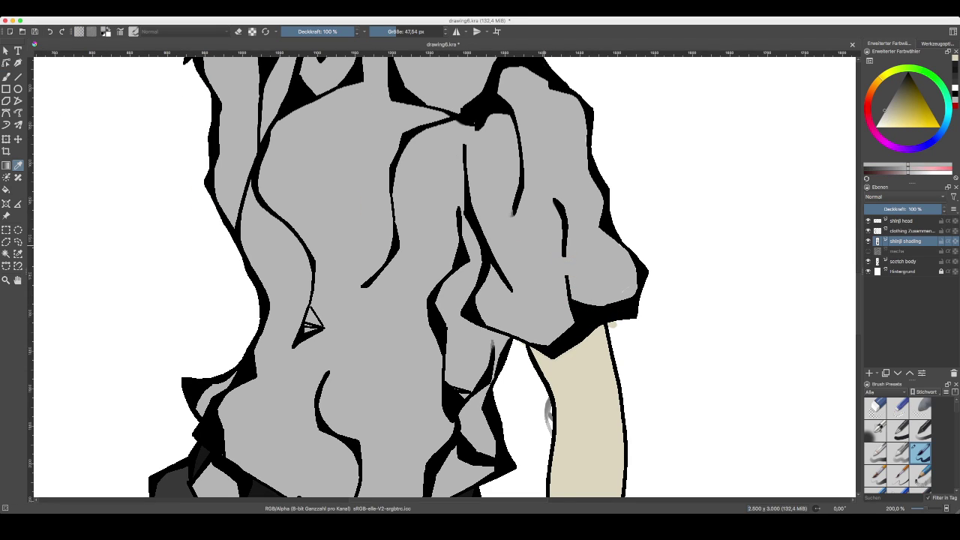
{"action": "key", "text": "b"}
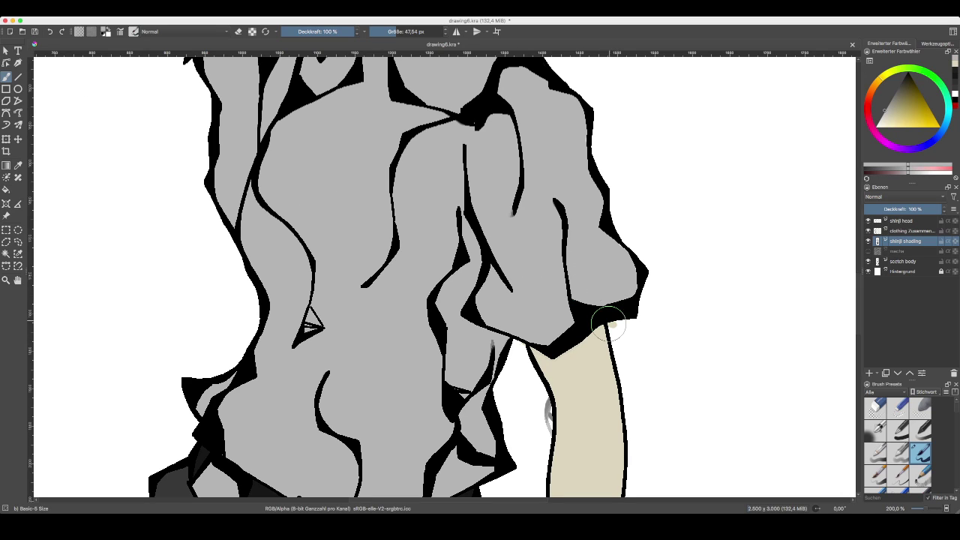
{"action": "key", "text": "e"}
- Sample the beige of the lowered arm and touch up its upper edge below the sleeve hem
{"action": "left_click", "coordinate": [18, 165]}
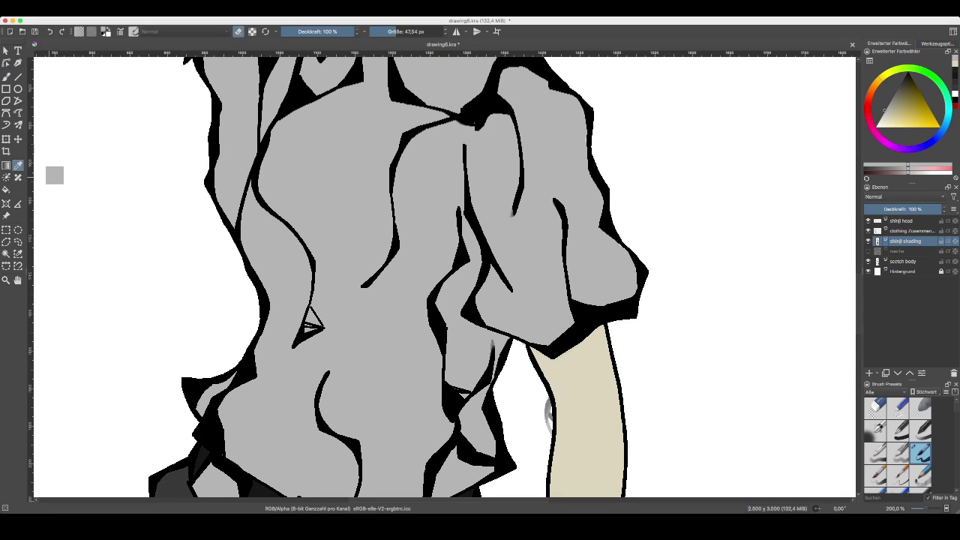
{"action": "left_click", "coordinate": [611, 410]}
{"action": "left_click", "coordinate": [6, 76]}
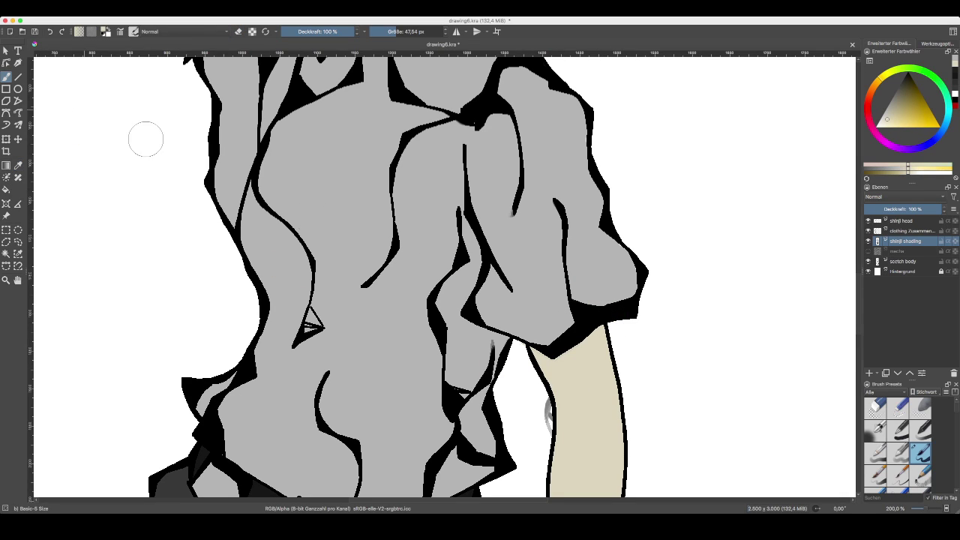
{"action": "left_click_drag", "start_coordinate": [582, 334], "coordinate": [575, 348]}
{"action": "left_click_drag", "start_coordinate": [453, 307], "coordinate": [441, 313]}
- Erase the stray beige paint around the raised arm's sleeve cuff
{"action": "key", "text": "e"}
{"action": "scroll", "coordinate": [531, 322], "scroll_direction": "down", "scroll_amount": 3}
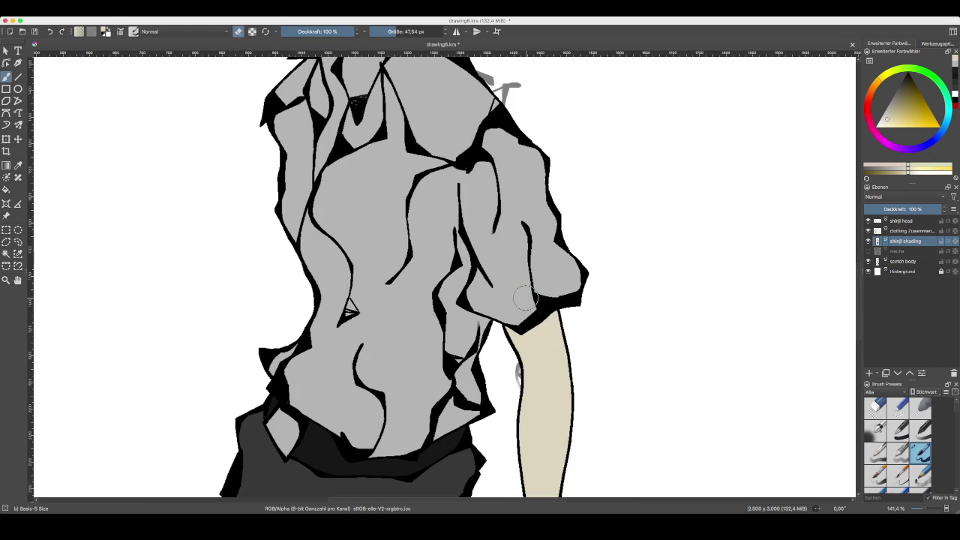
{"action": "left_click_drag", "start_coordinate": [481, 157], "coordinate": [571, 417]}
{"action": "key", "text": "plus"}
{"action": "key", "text": "minus"}
{"action": "scroll", "coordinate": [582, 292], "scroll_direction": "up", "scroll_amount": 1}
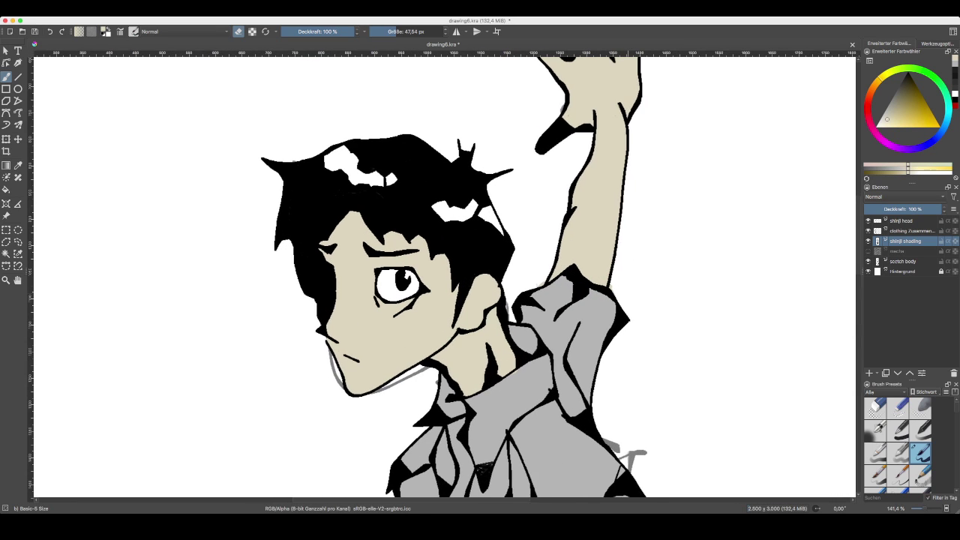
{"action": "scroll", "coordinate": [590, 302], "scroll_direction": "up", "scroll_amount": 1}
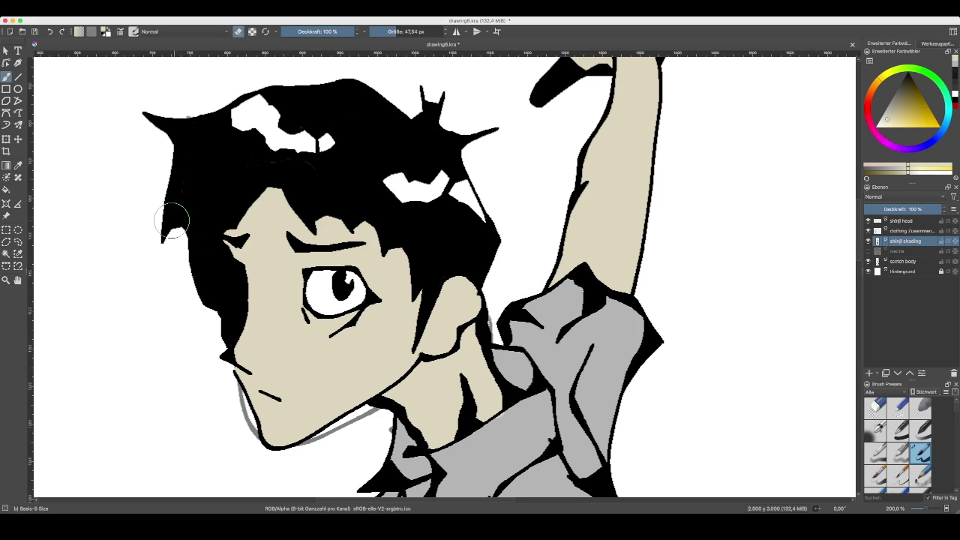
- Sample the shirt's light grey and touch up the collar edge below the neck
{"action": "left_click", "coordinate": [18, 165]}
{"action": "left_click", "coordinate": [516, 424]}
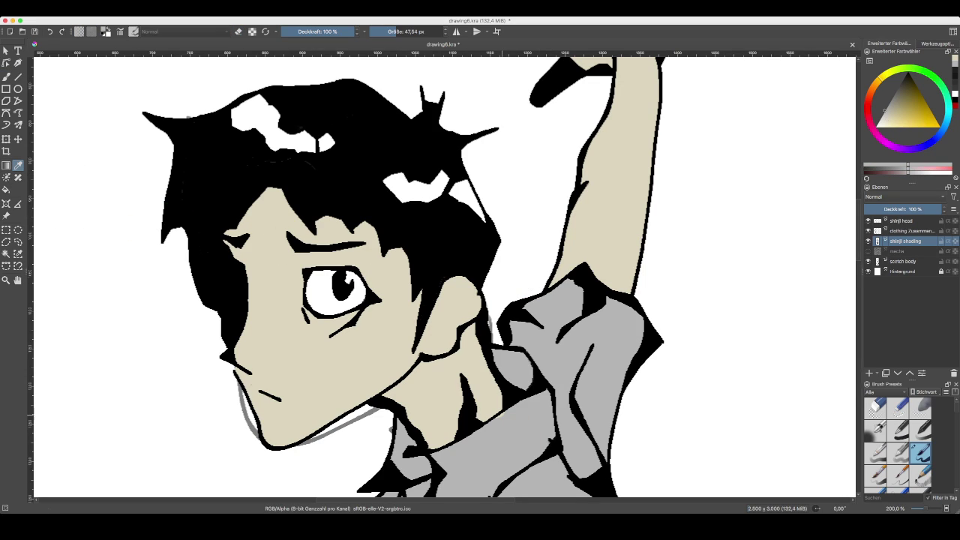
{"action": "key", "text": "b"}
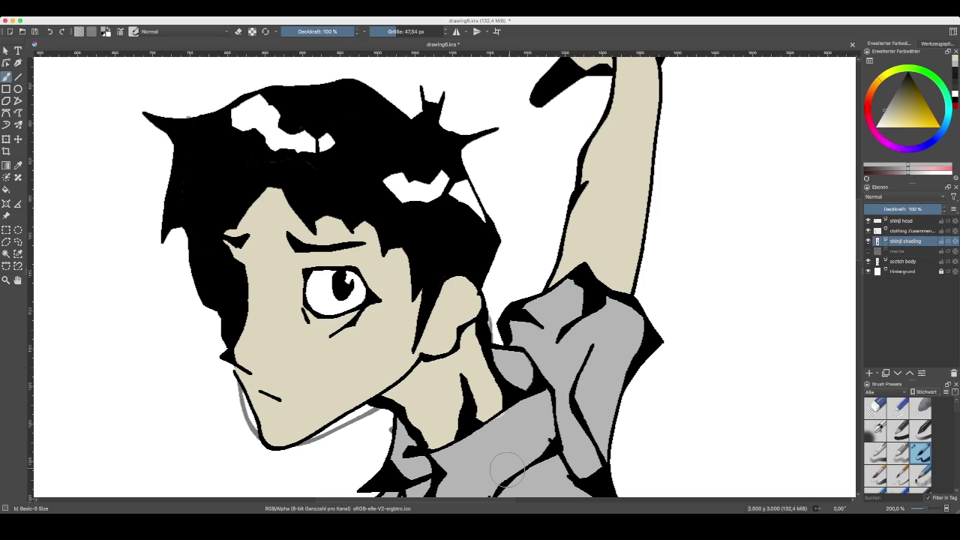
{"action": "left_click_drag", "start_coordinate": [489, 435], "coordinate": [476, 439]}
{"action": "scroll", "coordinate": [480, 418], "scroll_direction": "down", "scroll_amount": 3}
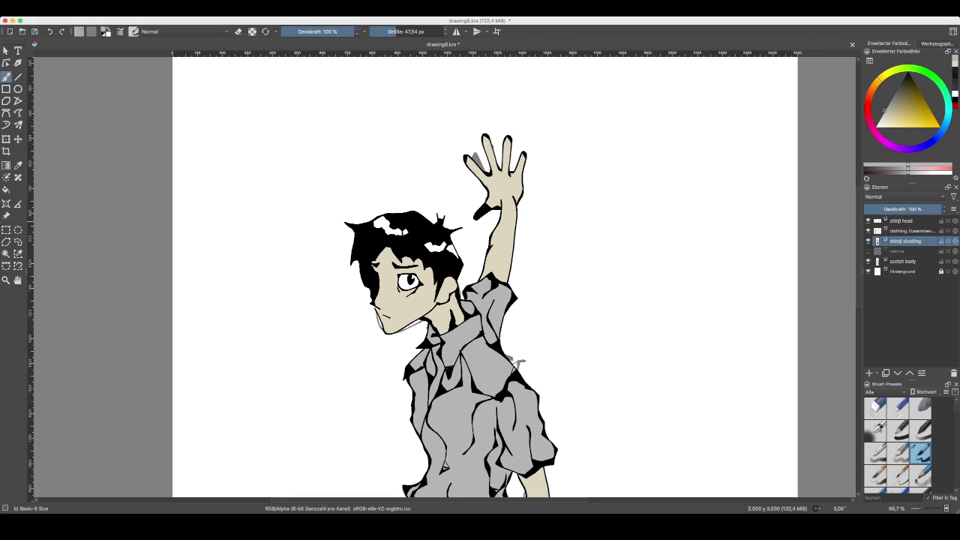
- Try filling the face and neck with two much lighter cream tones
{"action": "left_click", "coordinate": [955, 64]}
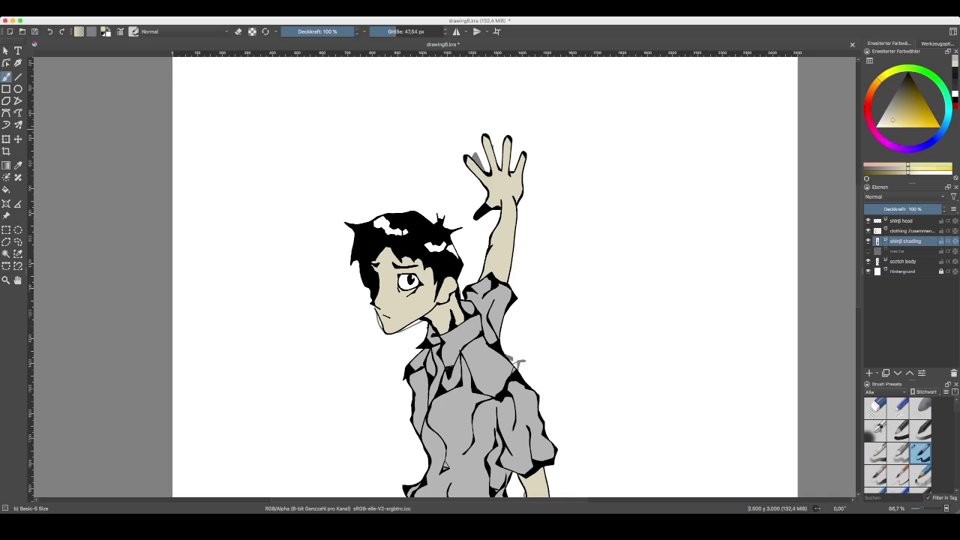
{"action": "left_click", "coordinate": [891, 122]}
{"action": "left_click_drag", "start_coordinate": [889, 116], "coordinate": [883, 128]}
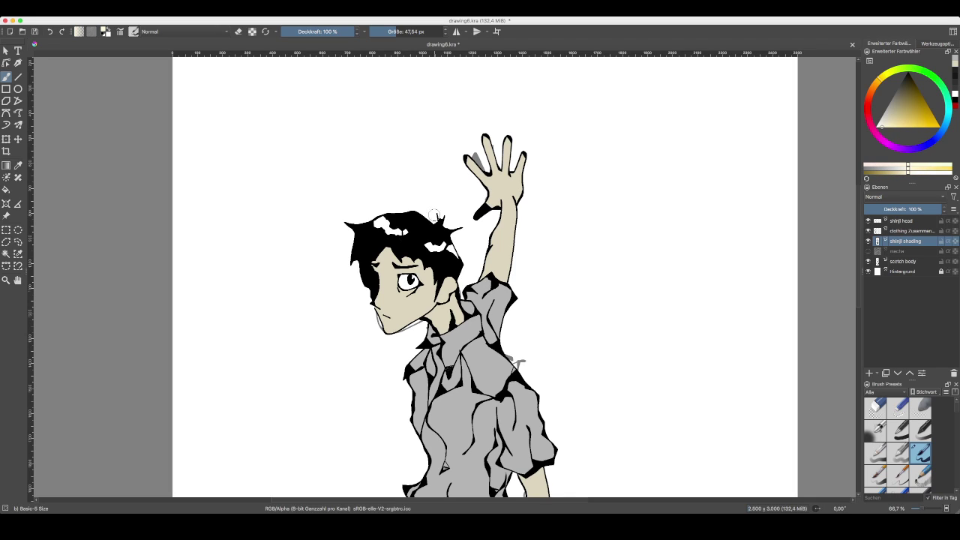
{"action": "left_click", "coordinate": [6, 189]}
{"action": "left_click", "coordinate": [394, 304]}
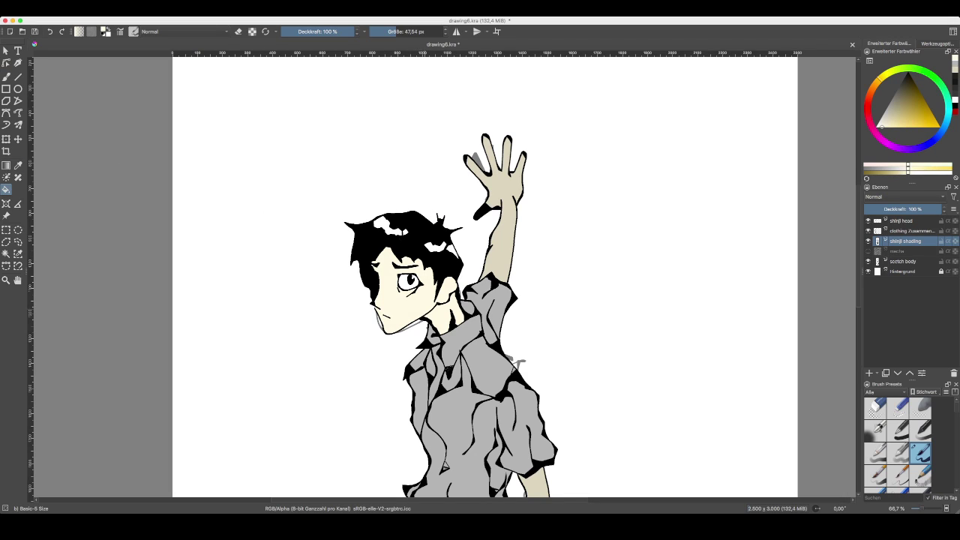
{"action": "key", "text": "super+z"}
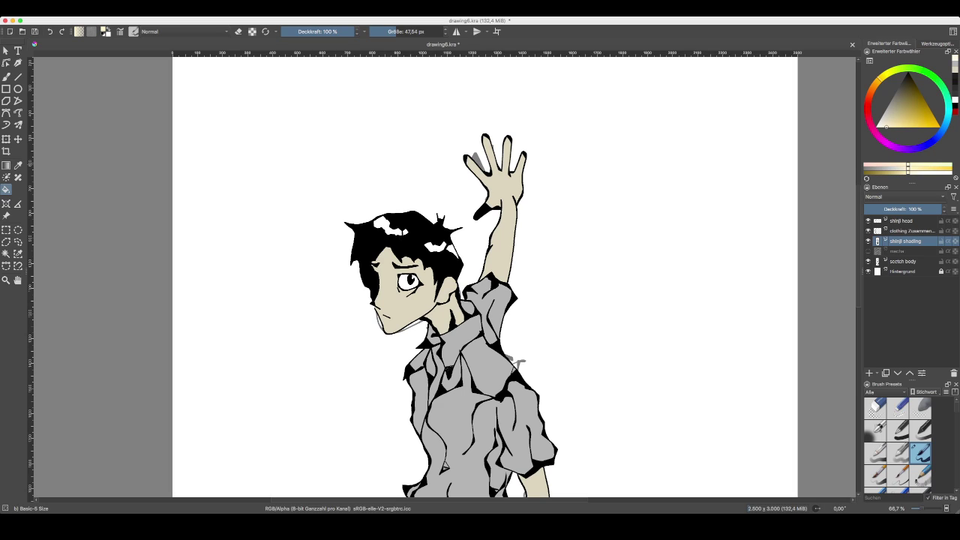
{"action": "key", "text": "super+shift+z"}
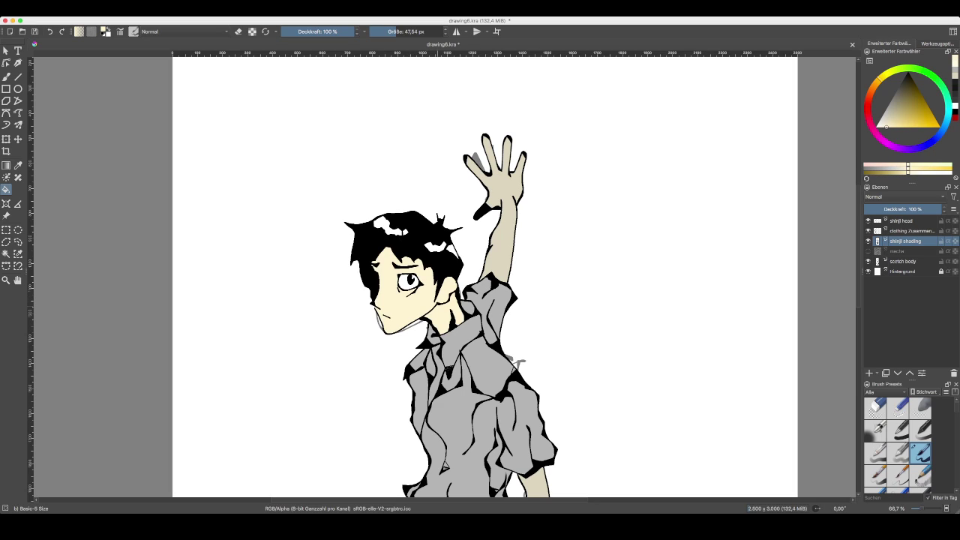
{"action": "key", "text": "super+z"}
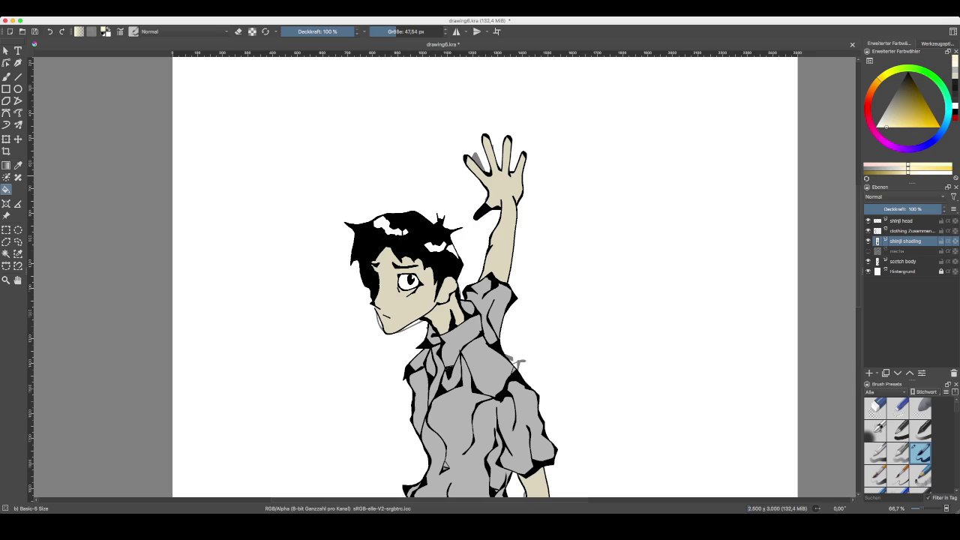
- Choose a slightly lighter beige and refill the face, neck and both arms with it
{"action": "left_click", "coordinate": [886, 125]}
{"action": "left_click", "coordinate": [434, 302]}
{"action": "left_click", "coordinate": [505, 227]}
{"action": "scroll", "coordinate": [505, 227], "scroll_direction": "down", "scroll_amount": 3}
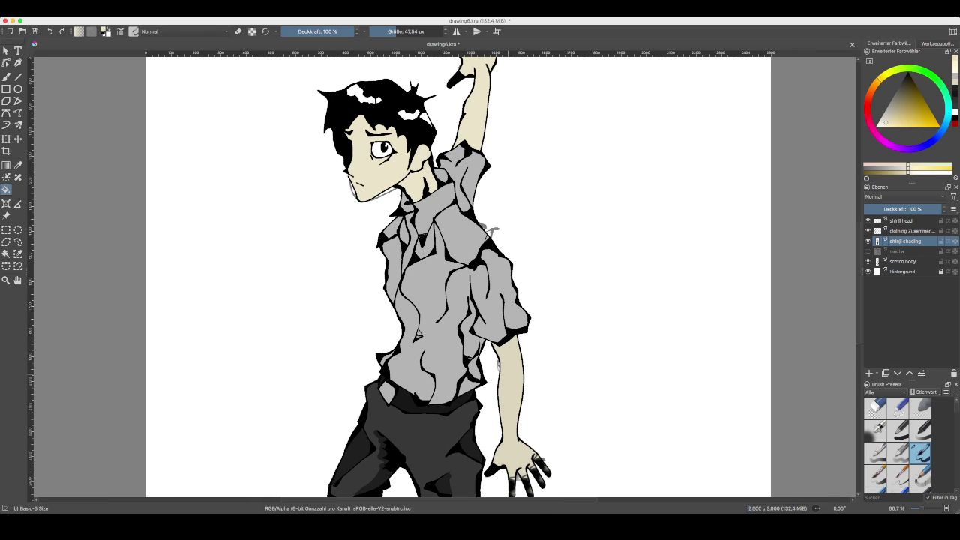
{"action": "scroll", "coordinate": [480, 277], "scroll_direction": "up", "scroll_amount": 3}
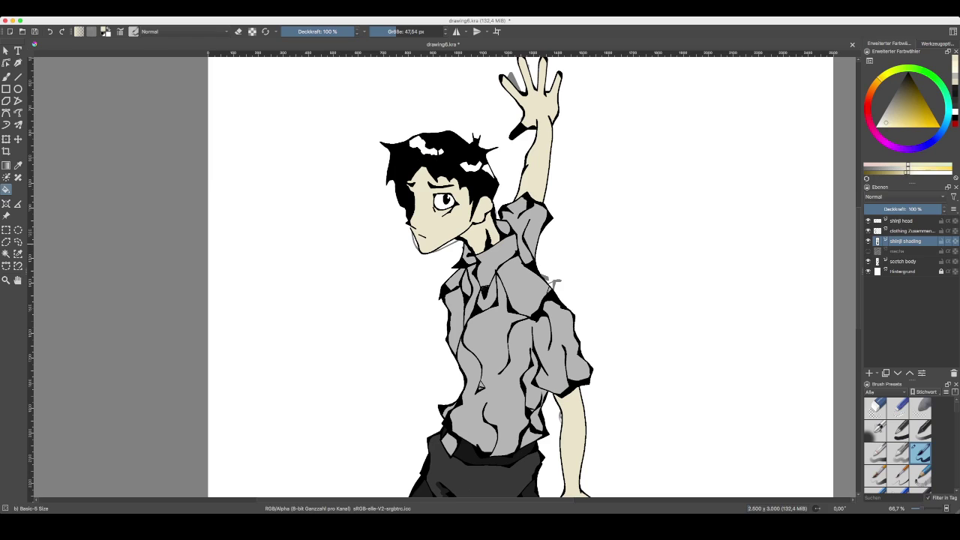
- Choose a darker beige for skin shading and select the Sketching-2 Chrome Large brush
{"action": "left_click", "coordinate": [892, 119]}
{"action": "scroll", "coordinate": [898, 445], "scroll_direction": "down", "scroll_amount": 10}
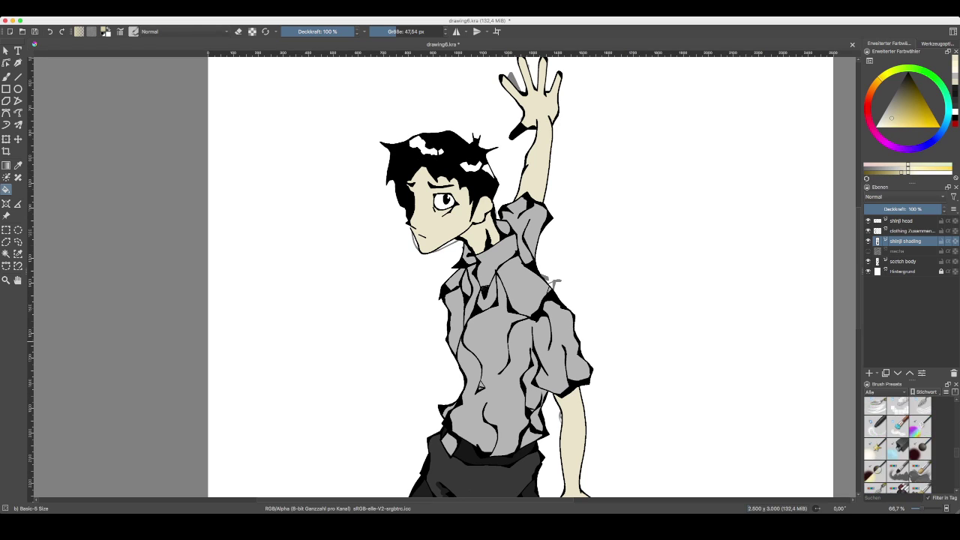
{"action": "scroll", "coordinate": [898, 445], "scroll_direction": "down", "scroll_amount": 3}
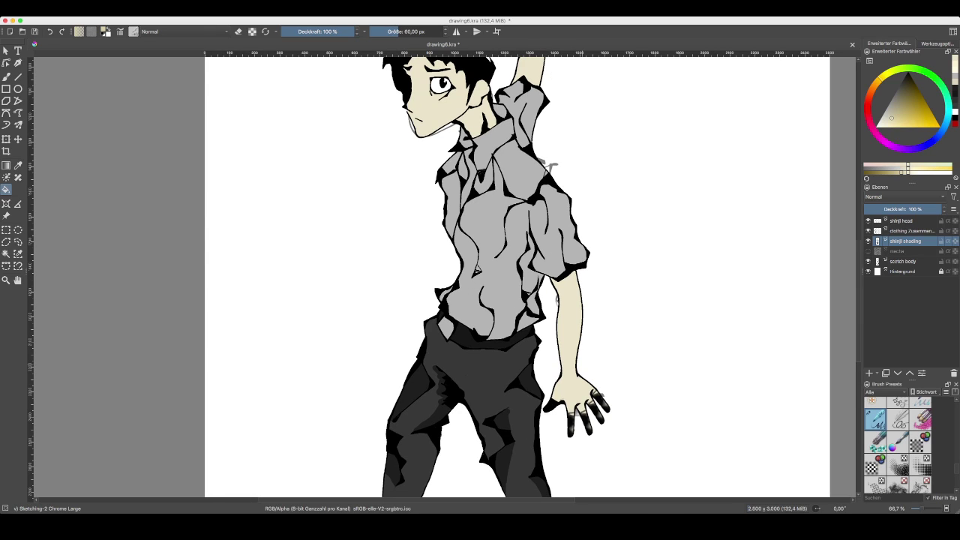
- Try brushing darker beige shading along the inner edge of the lowered forearm just below the sleeve
{"action": "key", "text": "super+plus"}
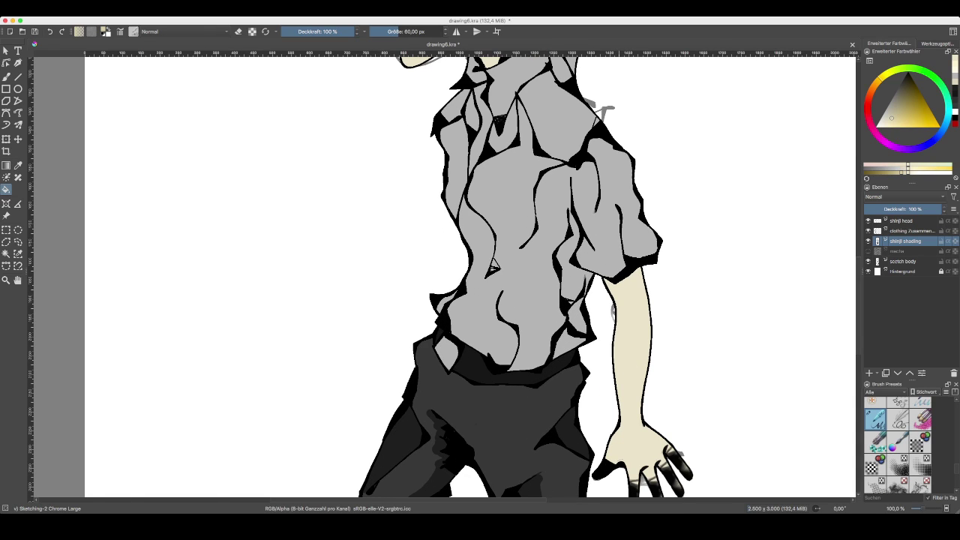
{"action": "key", "text": "b"}
{"action": "mouse_move", "coordinate": [609, 285]}
{"action": "left_mouse_down"}
{"action": "mouse_move", "coordinate": [619, 323]}
{"action": "mouse_move", "coordinate": [622, 302]}
{"action": "left_mouse_up"}
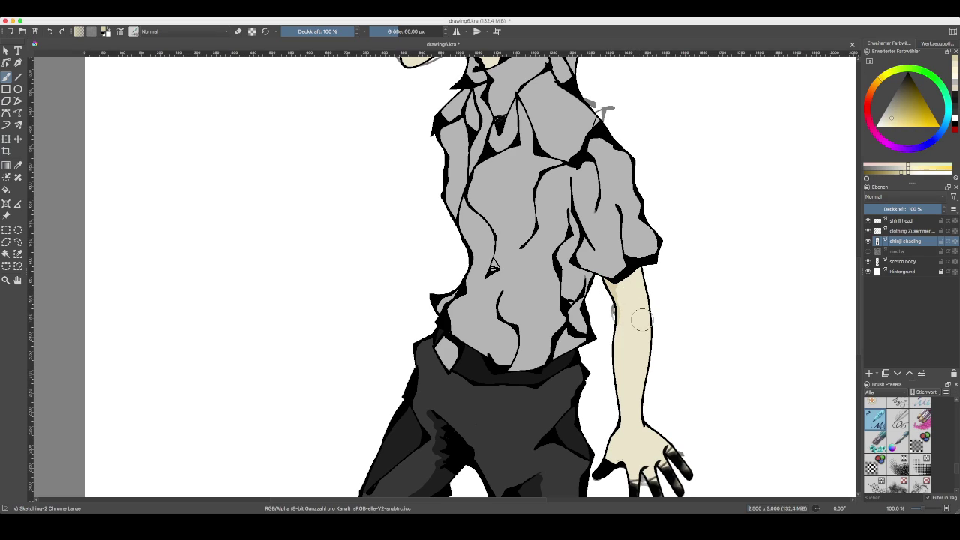
{"action": "key", "text": "super+z"}
- Sample white from the empty background and fill the light grey shirt with it
{"action": "left_click", "coordinate": [886, 123]}
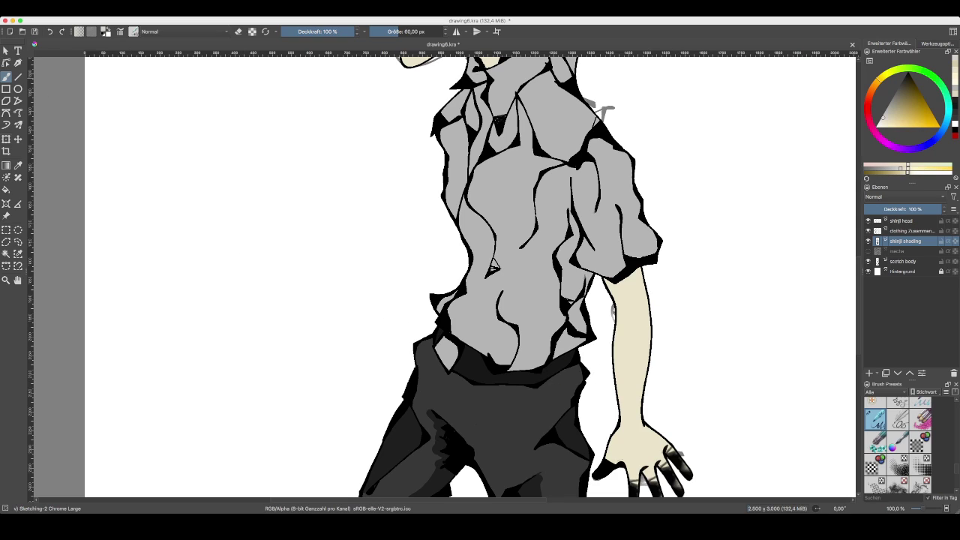
{"action": "key", "text": "f"}
{"action": "left_click", "coordinate": [741, 201], "text": "ctrl"}
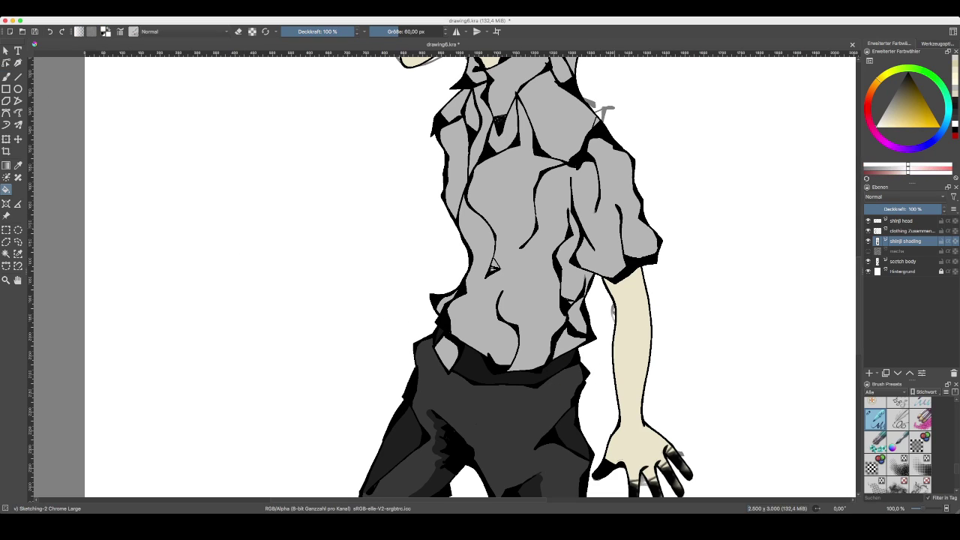
{"action": "left_click", "coordinate": [613, 232]}
{"action": "left_click_drag", "start_coordinate": [632, 206], "coordinate": [600, 302]}
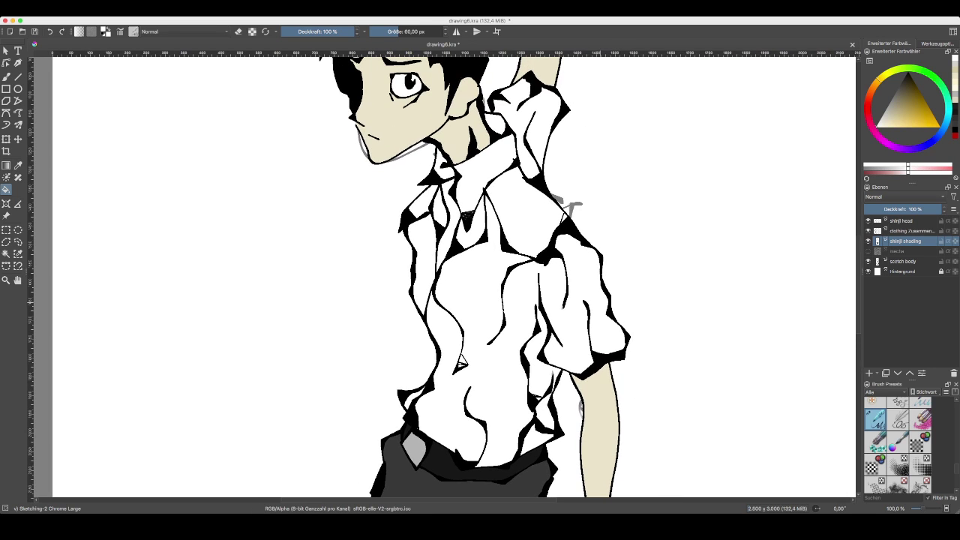
- Turn the visibility of the "mecha" background layer back on to see the whole composition
{"action": "scroll", "coordinate": [450, 278], "scroll_direction": "up", "scroll_amount": 4}
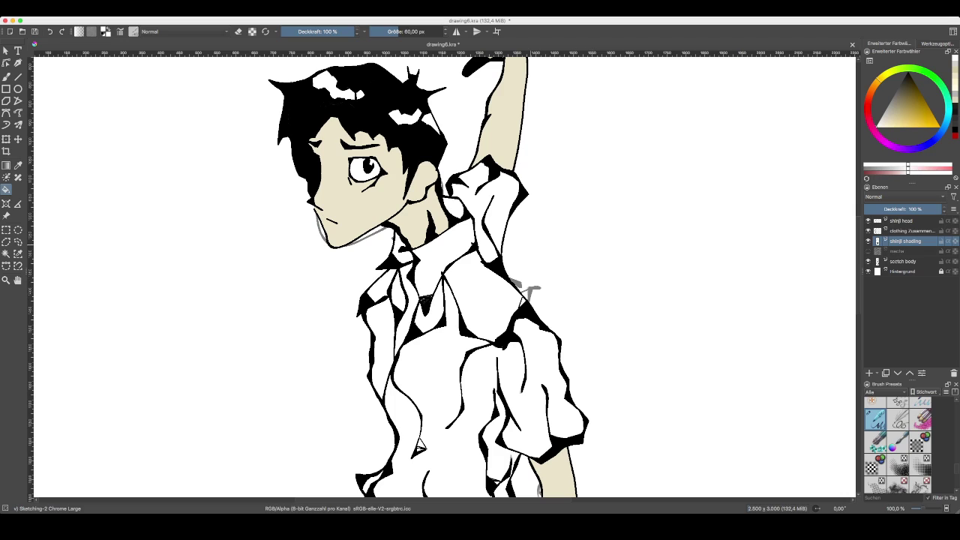
{"action": "scroll", "coordinate": [443, 277], "scroll_direction": "up", "scroll_amount": 3}
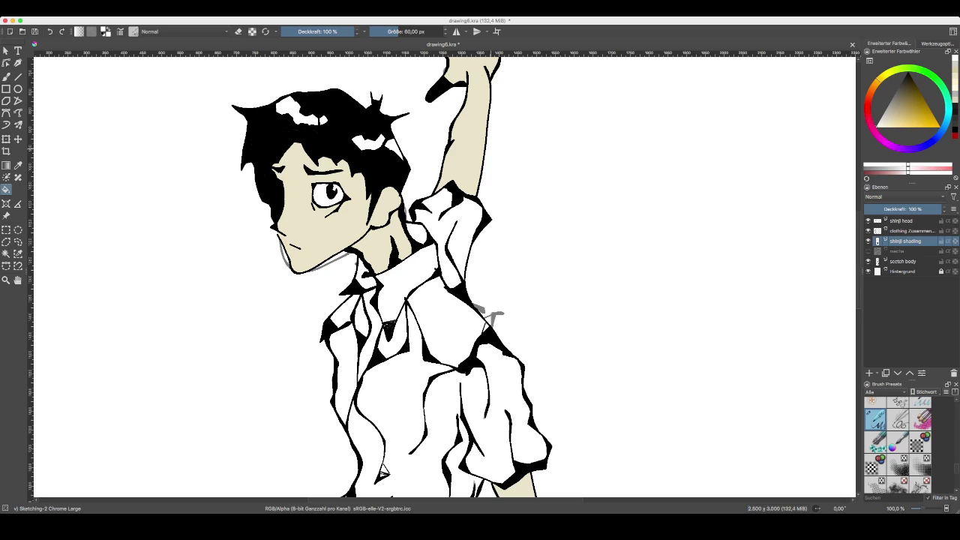
{"action": "key", "text": "minus"}
{"action": "key", "text": "minus"}
{"action": "key", "text": "minus"}
{"action": "key", "text": "minus"}
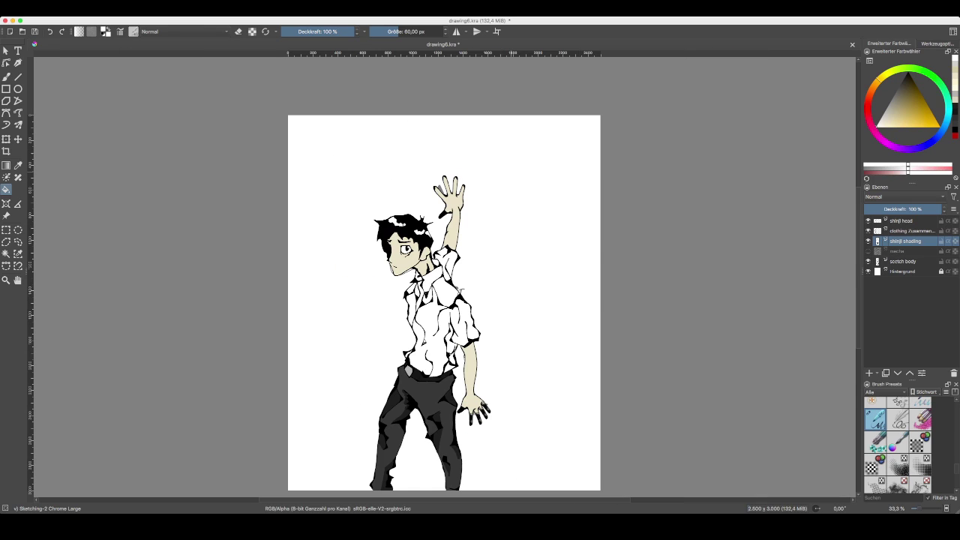
{"action": "left_click", "coordinate": [869, 252]}
{"action": "left_click", "coordinate": [868, 251]}
{"action": "left_click", "coordinate": [869, 252]}
{"action": "left_click", "coordinate": [868, 250]}
{"action": "left_click", "coordinate": [868, 251]}
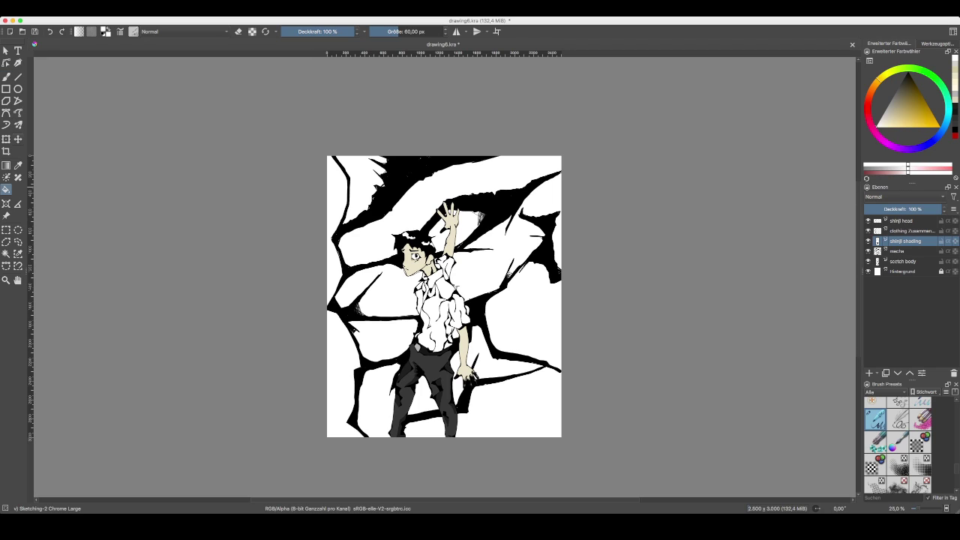
- Swap to black and fill the "mecha" layer's outer areas in the lower right corner and along the left edge
{"action": "key", "text": "x"}
{"action": "left_click", "coordinate": [898, 251]}
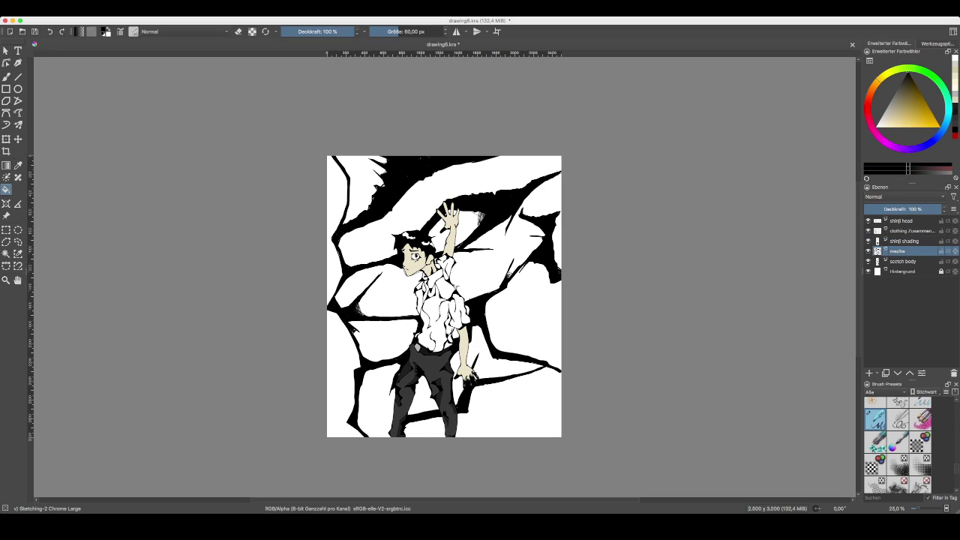
{"action": "left_click", "coordinate": [510, 405]}
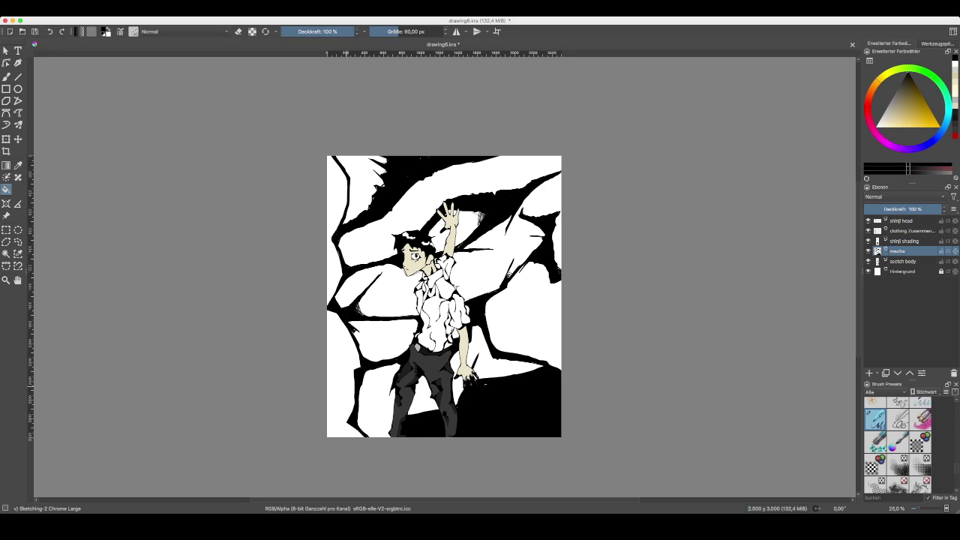
{"action": "left_click", "coordinate": [345, 386]}
{"action": "left_click", "coordinate": [337, 220]}
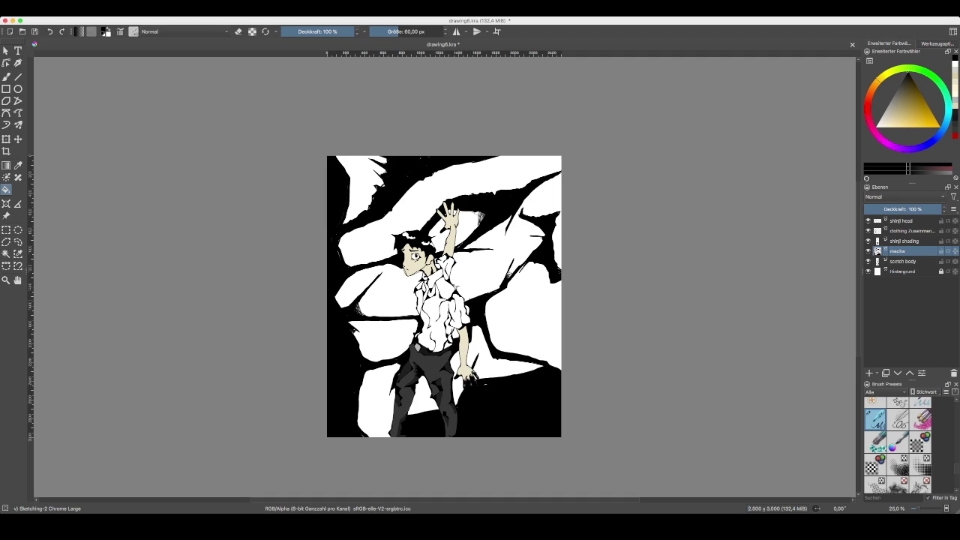
- Make "shinji shading" the active layer again and focus on the character's upper body
{"action": "left_click", "coordinate": [906, 241]}
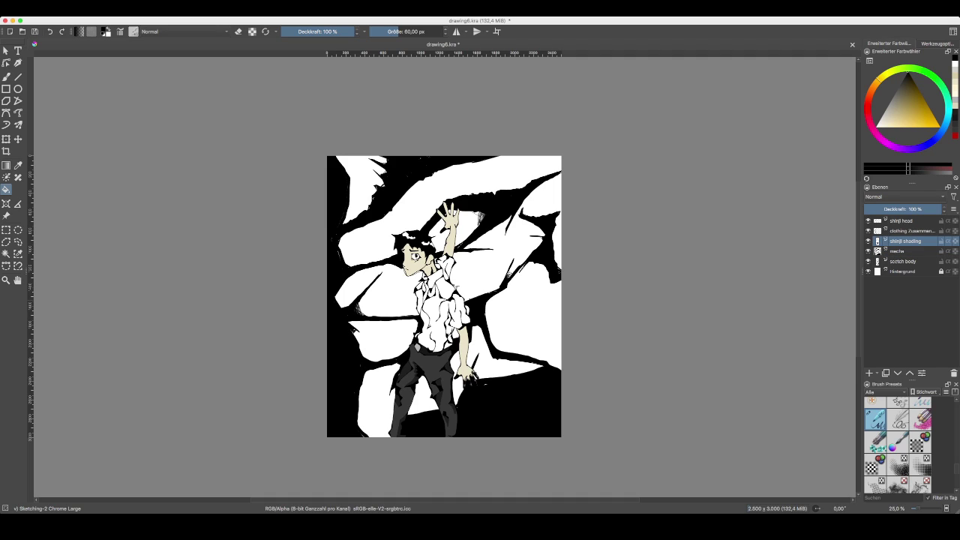
{"action": "key", "text": "plus"}
{"action": "key", "text": "plus"}
{"action": "key", "text": "plus"}
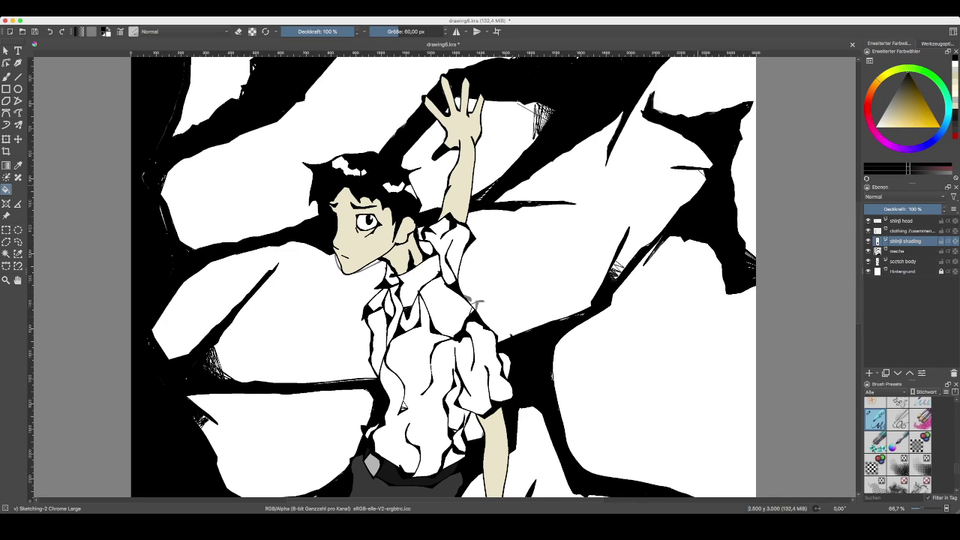
- Sample the beige skin colour and paint the character's nose tip further outward on the "shinji head" layer
{"action": "left_click", "coordinate": [869, 261]}
{"action": "left_click", "coordinate": [868, 261]}
{"action": "left_click", "coordinate": [18, 165]}
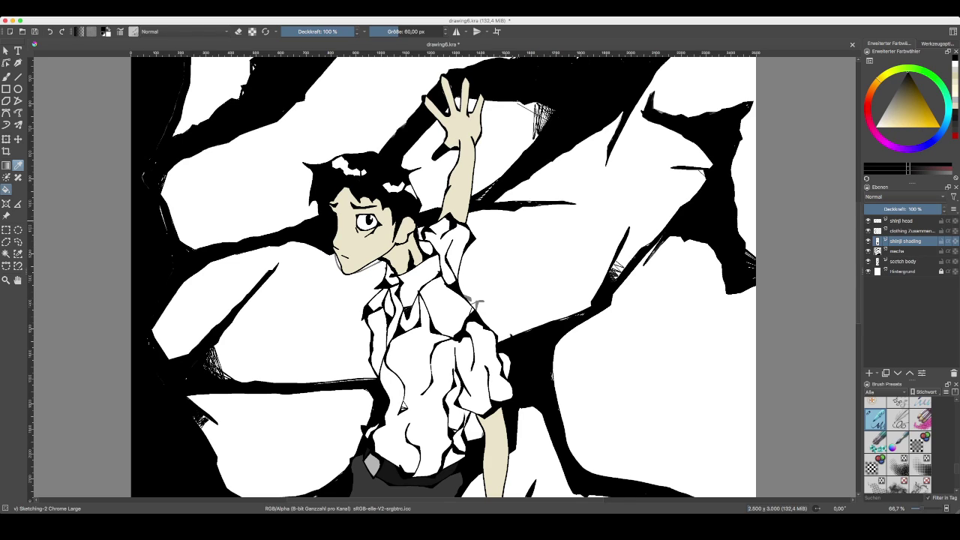
{"action": "left_click", "coordinate": [383, 265]}
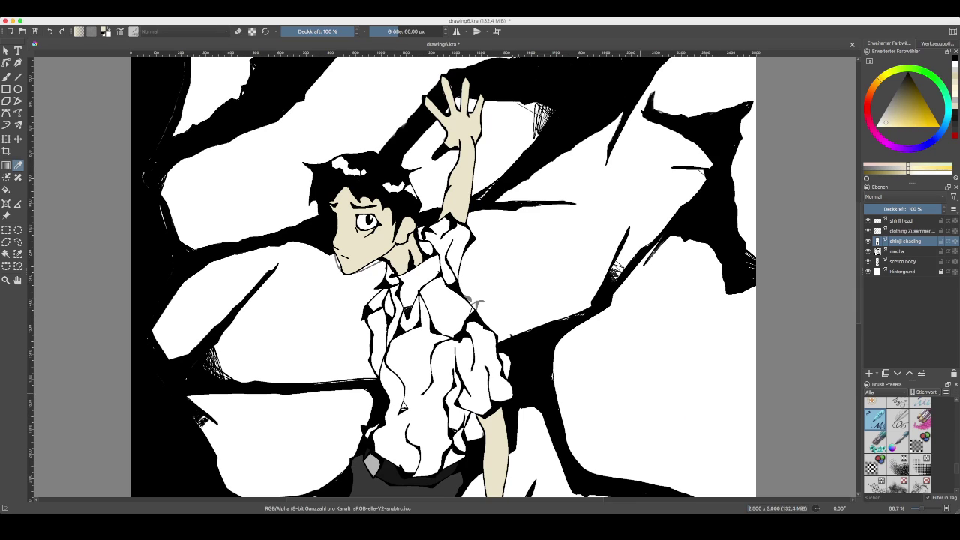
{"action": "key", "text": "ctrl+plus"}
{"action": "key", "text": "ctrl+plus"}
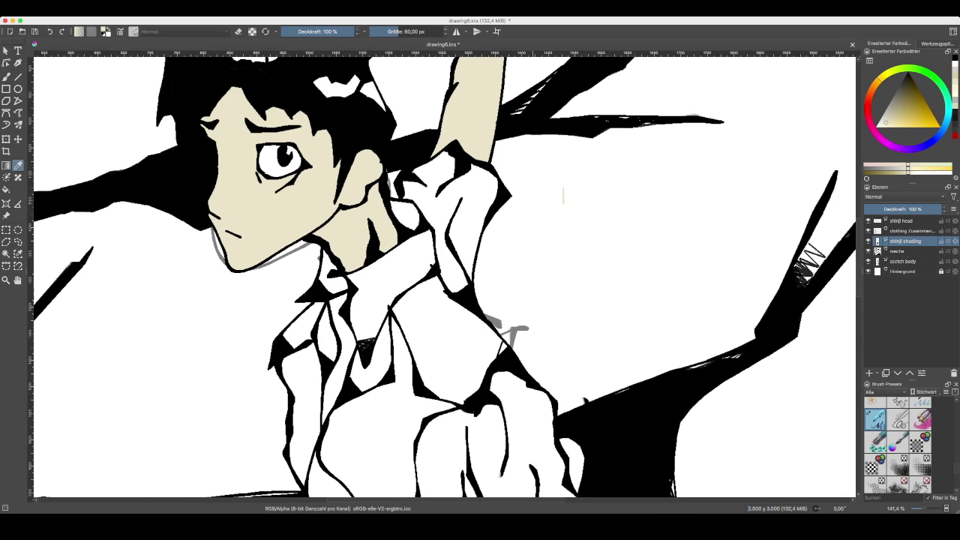
{"action": "key", "text": "b"}
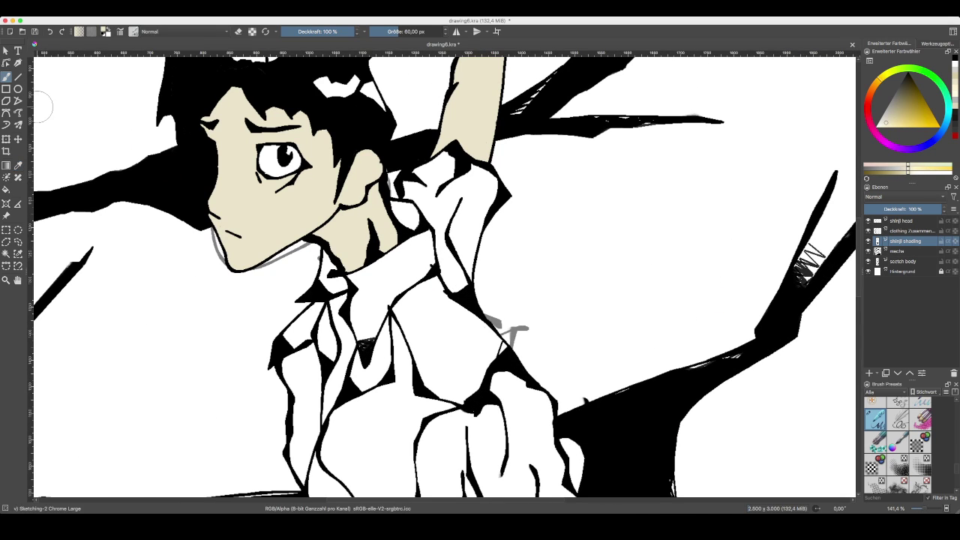
{"action": "scroll", "coordinate": [219, 283], "scroll_direction": "up", "scroll_amount": 3}
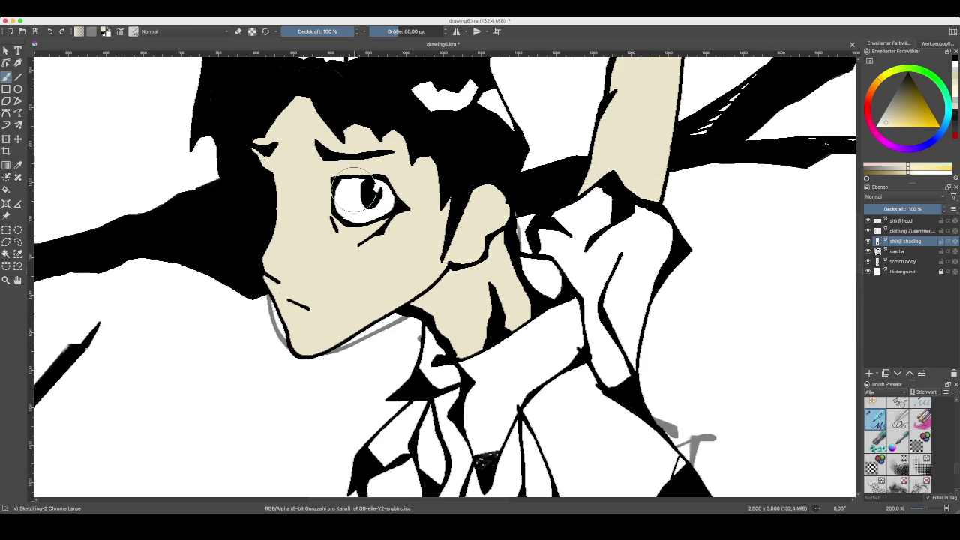
{"action": "left_click_drag", "start_coordinate": [177, 258], "coordinate": [298, 310]}
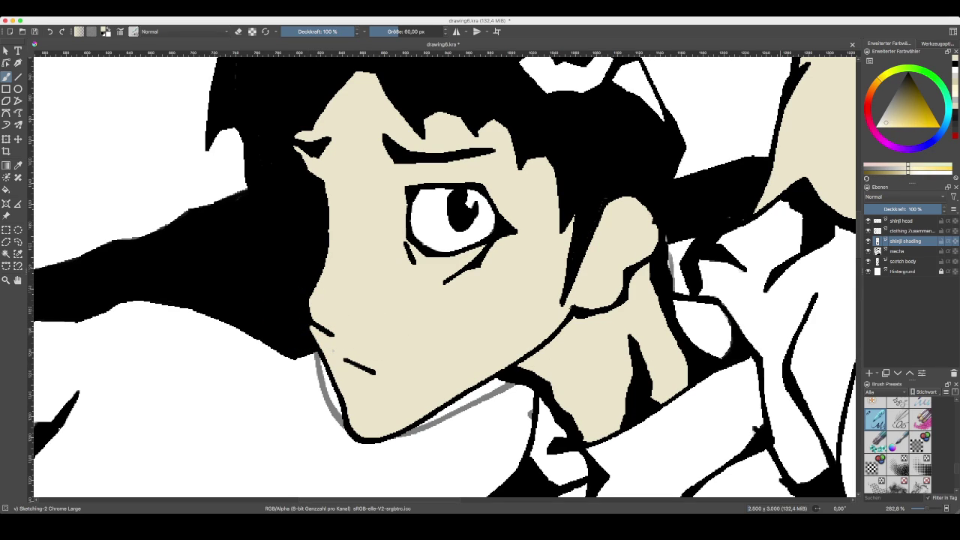
{"action": "left_click", "coordinate": [903, 222]}
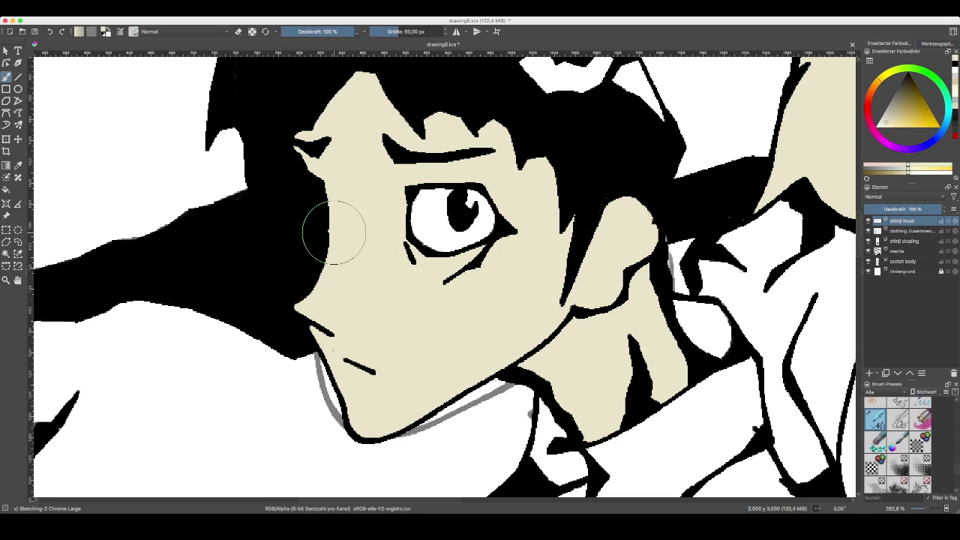
- Make "shinji shading" the active layer and choose a muted rose-red as the painting colour
{"action": "key", "text": "minus"}
{"action": "key", "text": "minus"}
{"action": "key", "text": "minus"}
{"action": "key", "text": "minus"}
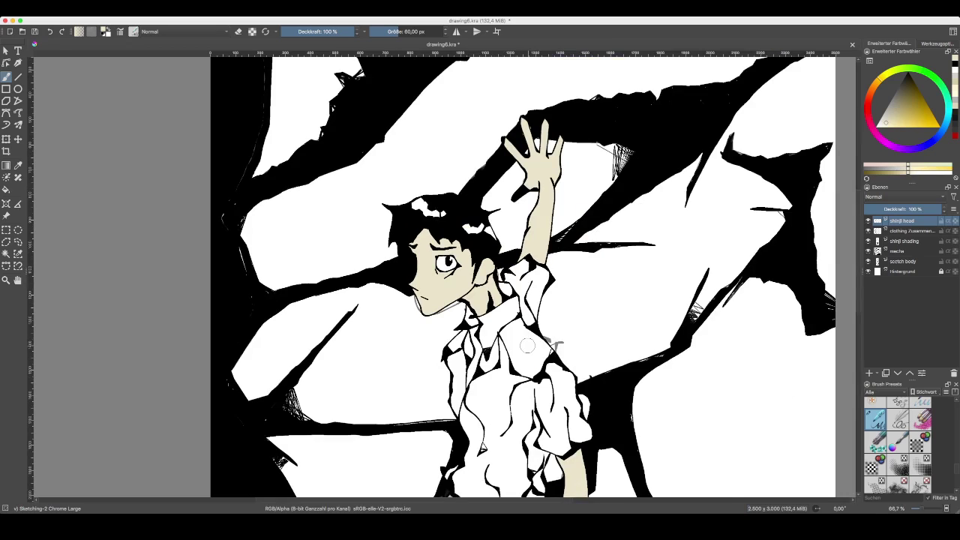
{"action": "key", "text": "plus"}
{"action": "key", "text": "plus"}
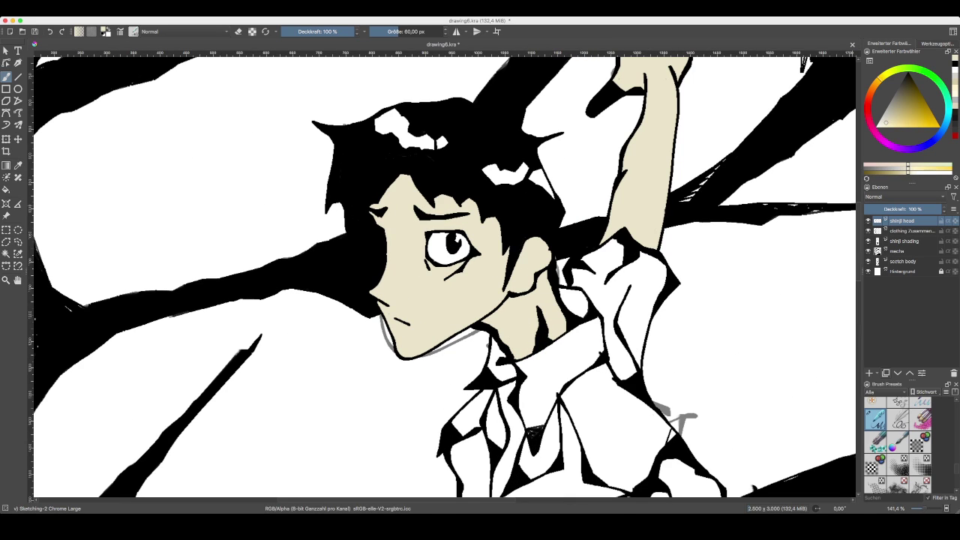
{"action": "left_click", "coordinate": [904, 242]}
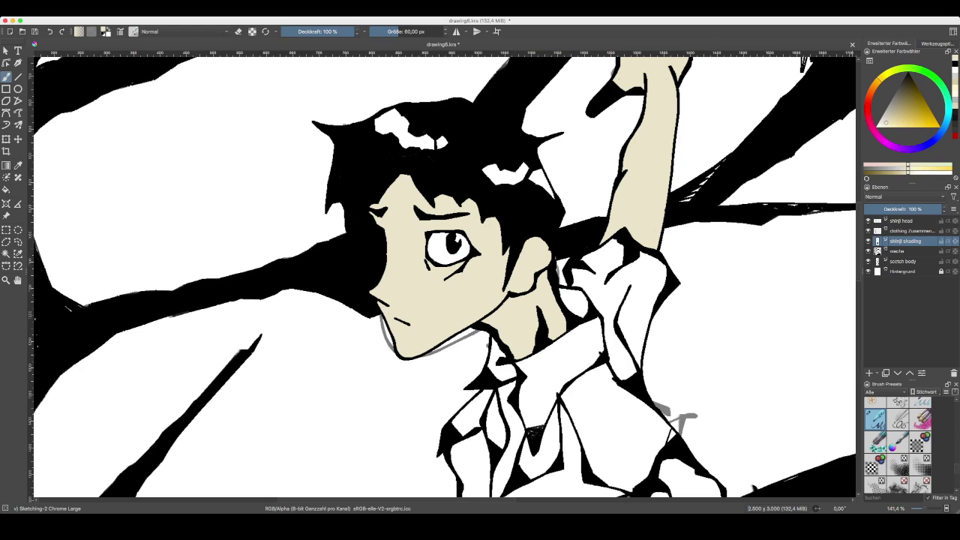
{"action": "left_click", "coordinate": [906, 99]}
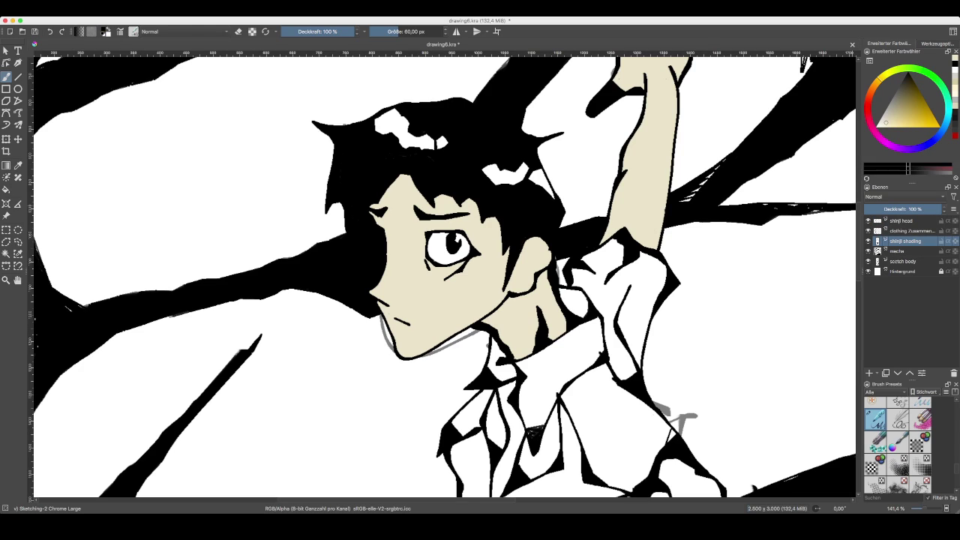
{"action": "left_click", "coordinate": [868, 115]}
{"action": "left_click_drag", "start_coordinate": [900, 111], "coordinate": [906, 111]}
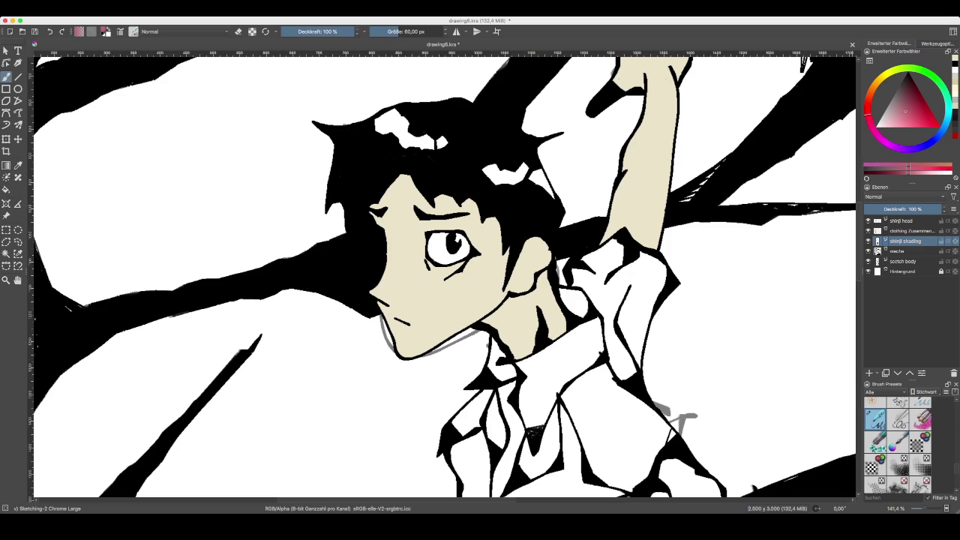
- Try several versions of short rose-red blush strokes on the cheek below the eye, undoing each attempt
{"action": "mouse_move", "coordinate": [420, 272]}
{"action": "left_mouse_down"}
{"action": "mouse_move", "coordinate": [413, 280]}
{"action": "mouse_move", "coordinate": [421, 279]}
{"action": "left_mouse_up"}
{"action": "left_click_drag", "start_coordinate": [429, 275], "coordinate": [452, 283]}
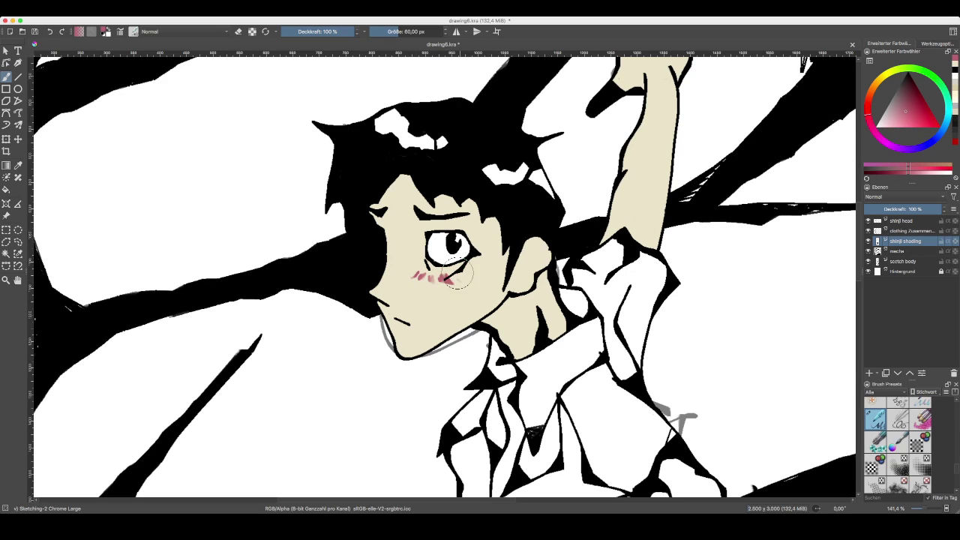
{"action": "key", "text": "ctrl+z"}
{"action": "key", "text": "ctrl+z"}
{"action": "key", "text": "ctrl+z"}
{"action": "left_click_drag", "start_coordinate": [440, 277], "coordinate": [443, 282]}
{"action": "mouse_move", "coordinate": [451, 273]}
{"action": "left_mouse_down"}
{"action": "mouse_move", "coordinate": [454, 282]}
{"action": "mouse_move", "coordinate": [475, 277]}
{"action": "left_mouse_up"}
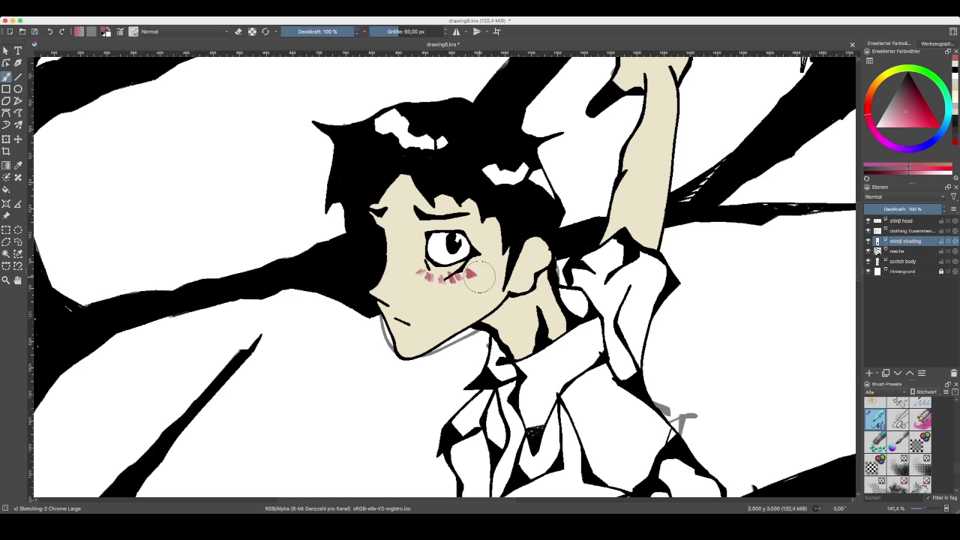
{"action": "key", "text": "ctrl+z"}
{"action": "key", "text": "ctrl+z"}
{"action": "key", "text": "ctrl+z"}
{"action": "key", "text": "ctrl+z"}
{"action": "key", "text": "ctrl+z"}
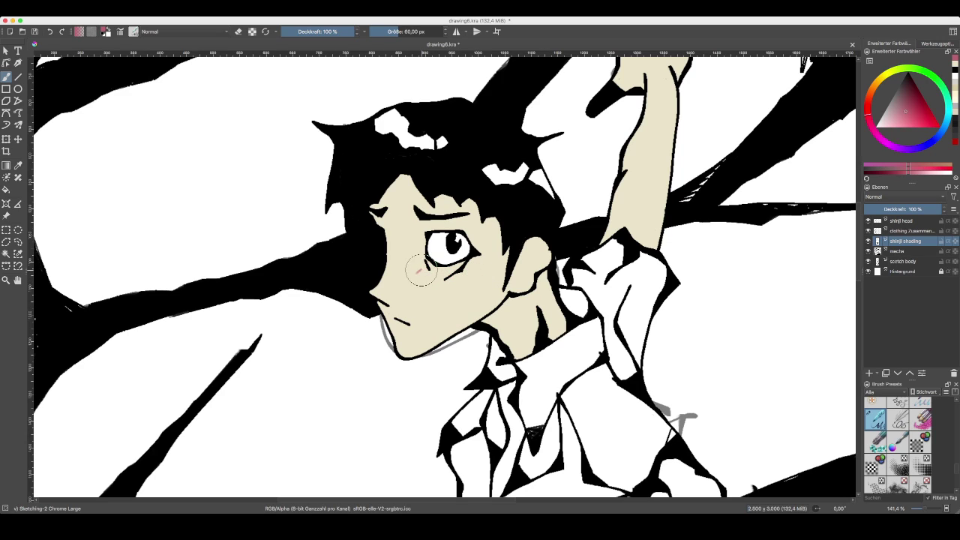
{"action": "left_click_drag", "start_coordinate": [414, 275], "coordinate": [425, 280]}
{"action": "left_click_drag", "start_coordinate": [428, 274], "coordinate": [443, 283]}
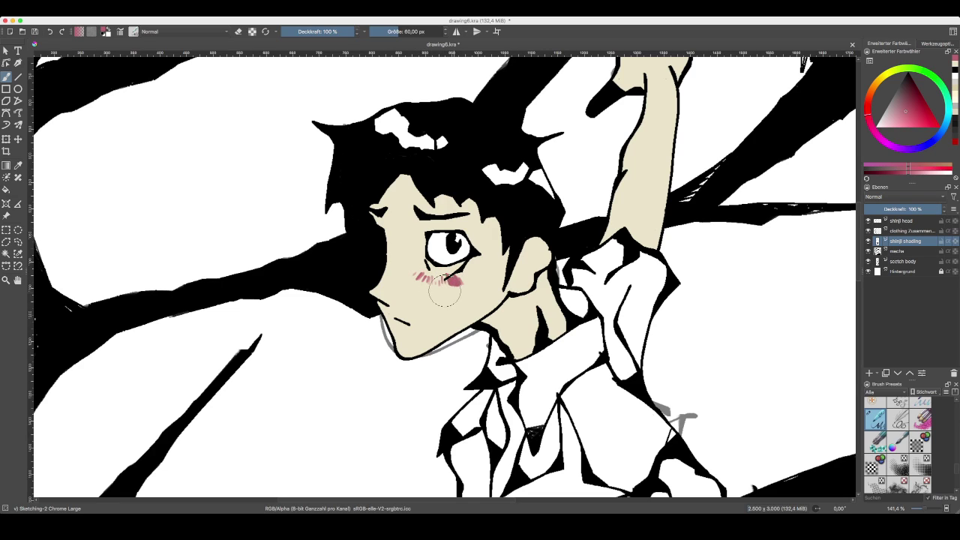
{"action": "key", "text": "ctrl+z"}
{"action": "key", "text": "ctrl+z"}
{"action": "key", "text": "ctrl+z"}
{"action": "key", "text": "ctrl+z"}
{"action": "key", "text": "ctrl+z"}
- Paint short rose-red blush strokes below the eye and clean up their outer end with the sampled skin colour
{"action": "left_click_drag", "start_coordinate": [442, 275], "coordinate": [447, 283]}
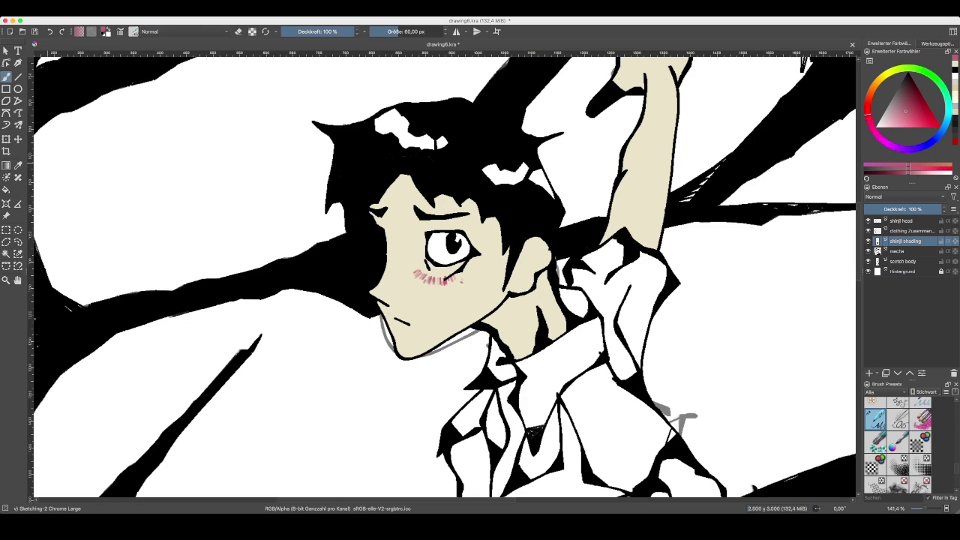
{"action": "left_click", "coordinate": [18, 165]}
{"action": "left_click", "coordinate": [431, 308]}
{"action": "key", "text": "b"}
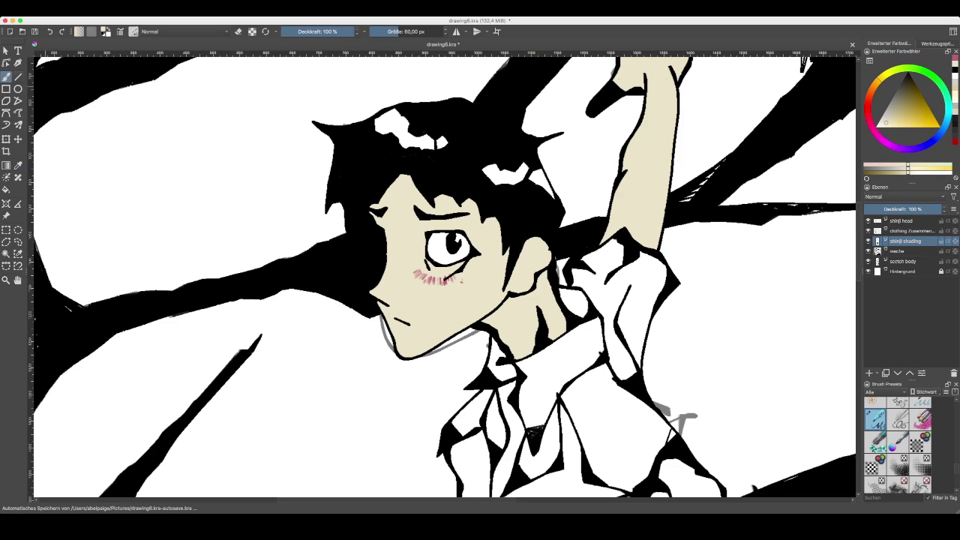
{"action": "left_click_drag", "start_coordinate": [463, 281], "coordinate": [467, 286]}
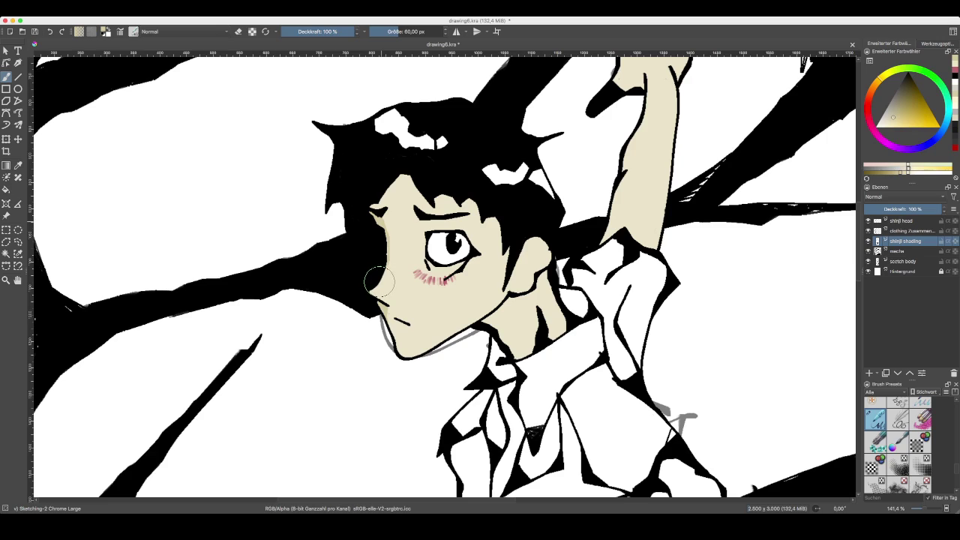
- Brush darker beige shadows along the face edge and hairline, inside the ear and down the neck
{"action": "mouse_move", "coordinate": [392, 276]}
{"action": "left_mouse_down"}
{"action": "mouse_move", "coordinate": [381, 291]}
{"action": "mouse_move", "coordinate": [405, 291]}
{"action": "mouse_move", "coordinate": [391, 269]}
{"action": "mouse_move", "coordinate": [389, 201]}
{"action": "mouse_move", "coordinate": [383, 220]}
{"action": "mouse_move", "coordinate": [372, 207]}
{"action": "mouse_move", "coordinate": [408, 171]}
{"action": "mouse_move", "coordinate": [431, 207]}
{"action": "mouse_move", "coordinate": [439, 210]}
{"action": "mouse_move", "coordinate": [440, 187]}
{"action": "mouse_move", "coordinate": [459, 209]}
{"action": "mouse_move", "coordinate": [472, 201]}
{"action": "mouse_move", "coordinate": [484, 229]}
{"action": "mouse_move", "coordinate": [493, 219]}
{"action": "mouse_move", "coordinate": [501, 226]}
{"action": "mouse_move", "coordinate": [508, 261]}
{"action": "mouse_move", "coordinate": [499, 290]}
{"action": "mouse_move", "coordinate": [525, 274]}
{"action": "mouse_move", "coordinate": [522, 283]}
{"action": "mouse_move", "coordinate": [526, 252]}
{"action": "mouse_move", "coordinate": [538, 255]}
{"action": "mouse_move", "coordinate": [518, 298]}
{"action": "mouse_move", "coordinate": [542, 273]}
{"action": "mouse_move", "coordinate": [562, 331]}
{"action": "mouse_move", "coordinate": [543, 281]}
{"action": "mouse_move", "coordinate": [507, 291]}
{"action": "left_mouse_up"}
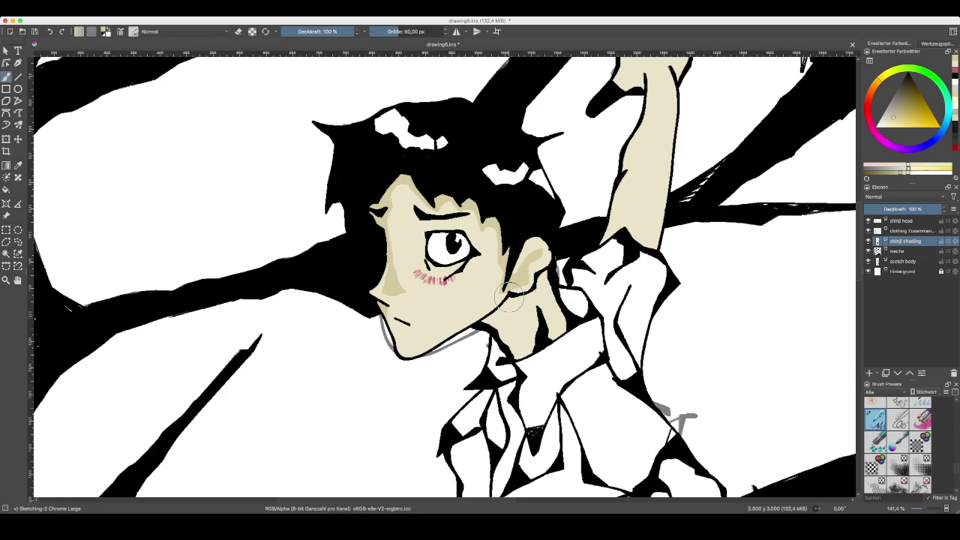
{"action": "mouse_move", "coordinate": [539, 283]}
{"action": "left_mouse_down"}
{"action": "mouse_move", "coordinate": [545, 275]}
{"action": "mouse_move", "coordinate": [550, 286]}
{"action": "left_mouse_up"}
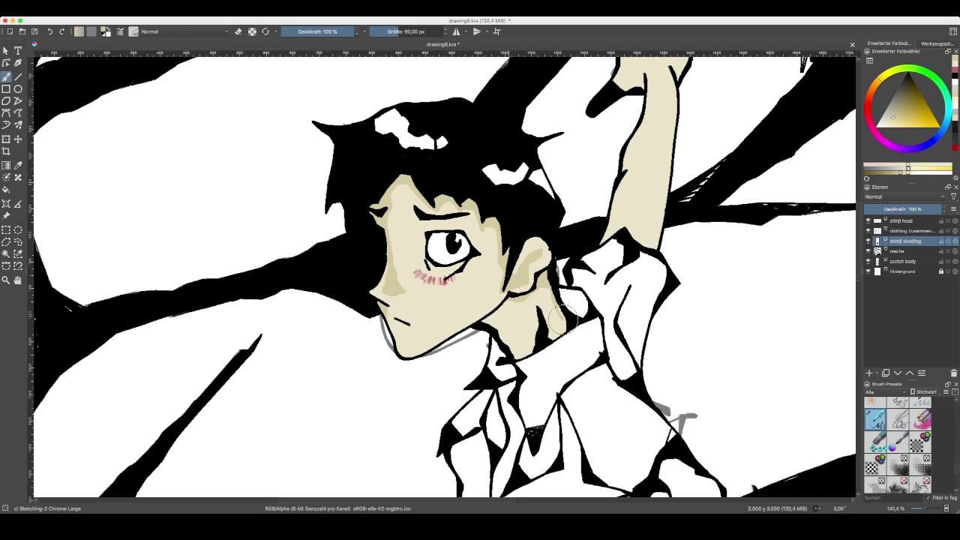
{"action": "left_click_drag", "start_coordinate": [565, 317], "coordinate": [561, 334]}
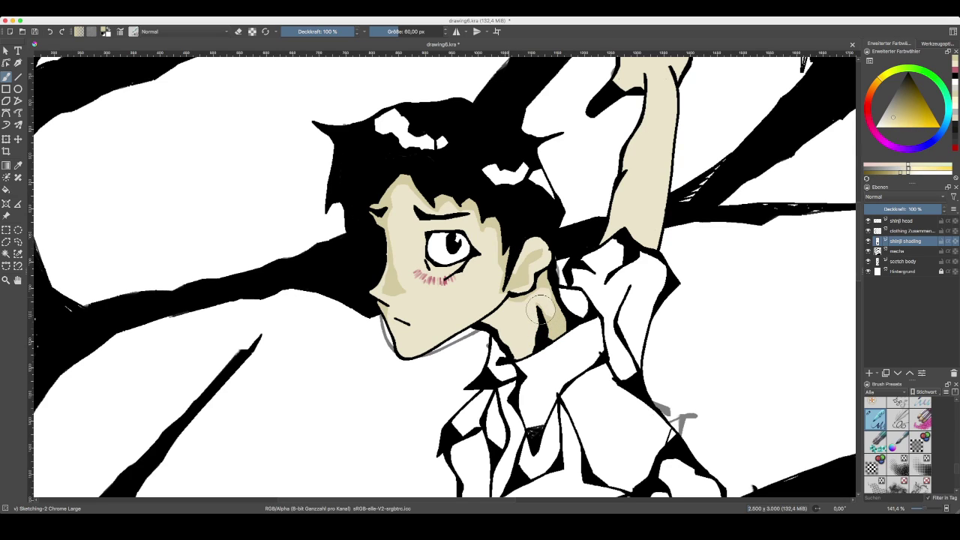
{"action": "mouse_move", "coordinate": [539, 304]}
{"action": "left_mouse_down"}
{"action": "mouse_move", "coordinate": [538, 342]}
{"action": "mouse_move", "coordinate": [515, 358]}
{"action": "mouse_move", "coordinate": [535, 350]}
{"action": "mouse_move", "coordinate": [534, 338]}
{"action": "left_mouse_up"}
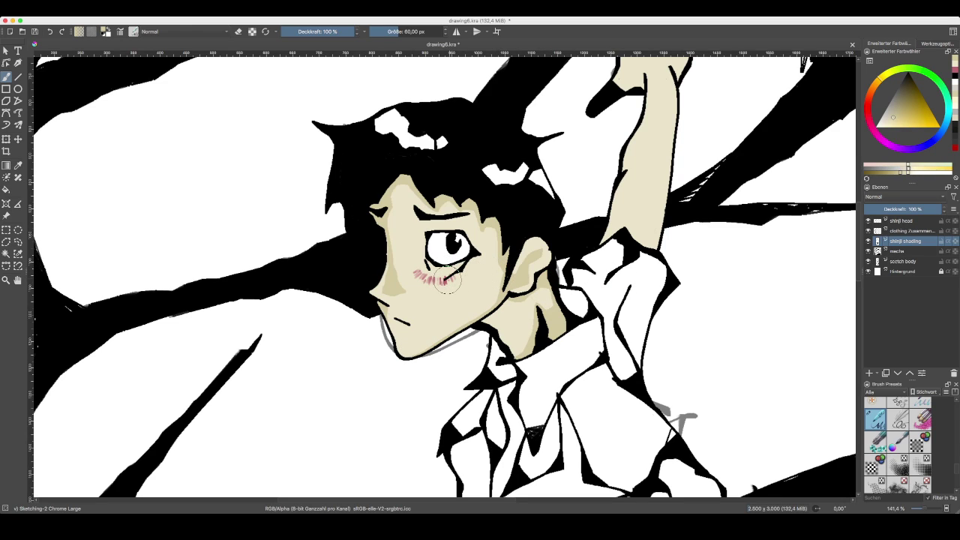
- Add darker beige shadows around the eye and eyebrow and below the eye, covering the outer part of the blush
{"action": "mouse_move", "coordinate": [444, 283]}
{"action": "left_mouse_down"}
{"action": "mouse_move", "coordinate": [479, 259]}
{"action": "mouse_move", "coordinate": [451, 268]}
{"action": "mouse_move", "coordinate": [440, 260]}
{"action": "mouse_move", "coordinate": [443, 268]}
{"action": "mouse_move", "coordinate": [424, 258]}
{"action": "mouse_move", "coordinate": [420, 282]}
{"action": "mouse_move", "coordinate": [426, 234]}
{"action": "mouse_move", "coordinate": [415, 223]}
{"action": "mouse_move", "coordinate": [470, 210]}
{"action": "mouse_move", "coordinate": [438, 201]}
{"action": "mouse_move", "coordinate": [452, 200]}
{"action": "mouse_move", "coordinate": [417, 220]}
{"action": "left_mouse_up"}
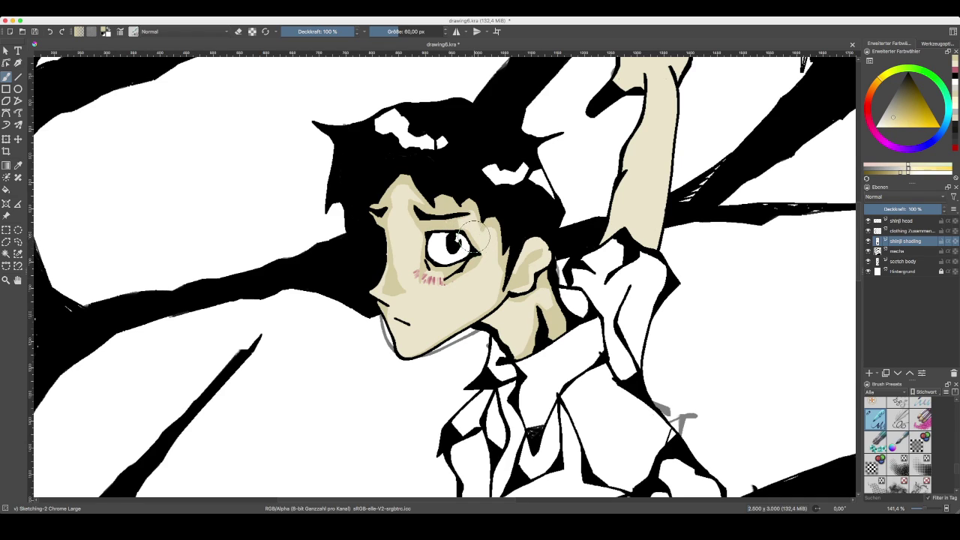
{"action": "left_click_drag", "start_coordinate": [457, 226], "coordinate": [439, 223]}
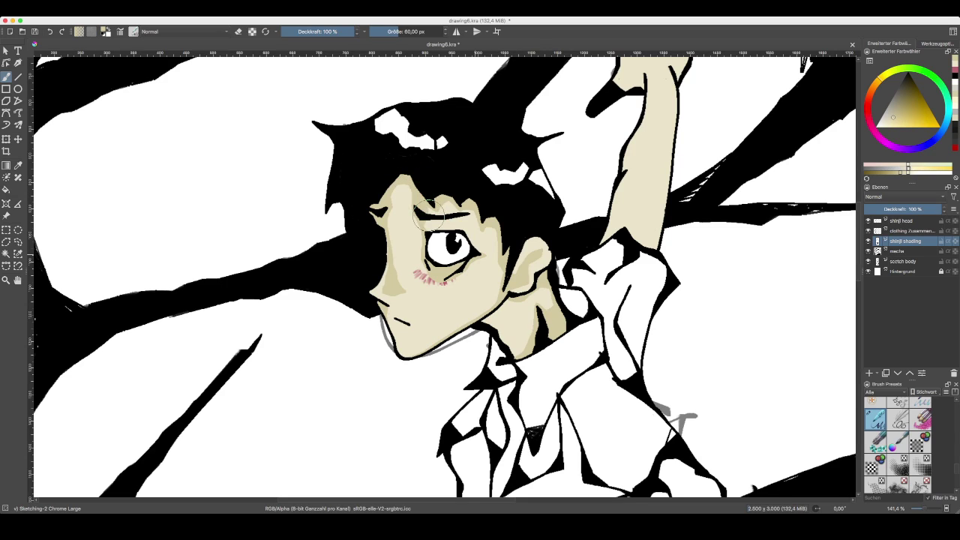
{"action": "mouse_move", "coordinate": [443, 212]}
{"action": "left_mouse_down"}
{"action": "mouse_move", "coordinate": [452, 205]}
{"action": "mouse_move", "coordinate": [471, 218]}
{"action": "mouse_move", "coordinate": [431, 224]}
{"action": "mouse_move", "coordinate": [463, 213]}
{"action": "left_mouse_up"}
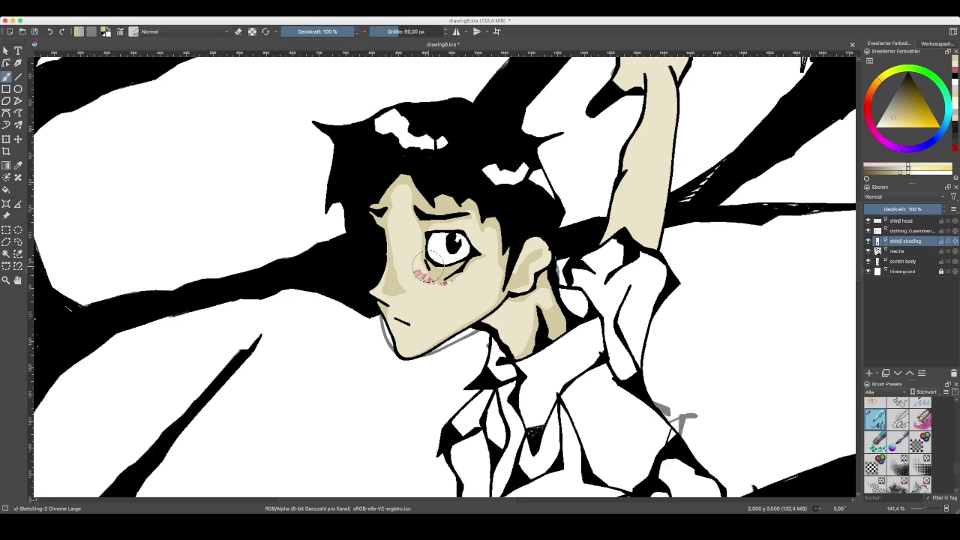
{"action": "left_click_drag", "start_coordinate": [435, 286], "coordinate": [464, 269]}
- Choose a muted rose-red again and repaint the missing blush strokes on the cheek below the eye
{"action": "left_click", "coordinate": [870, 93]}
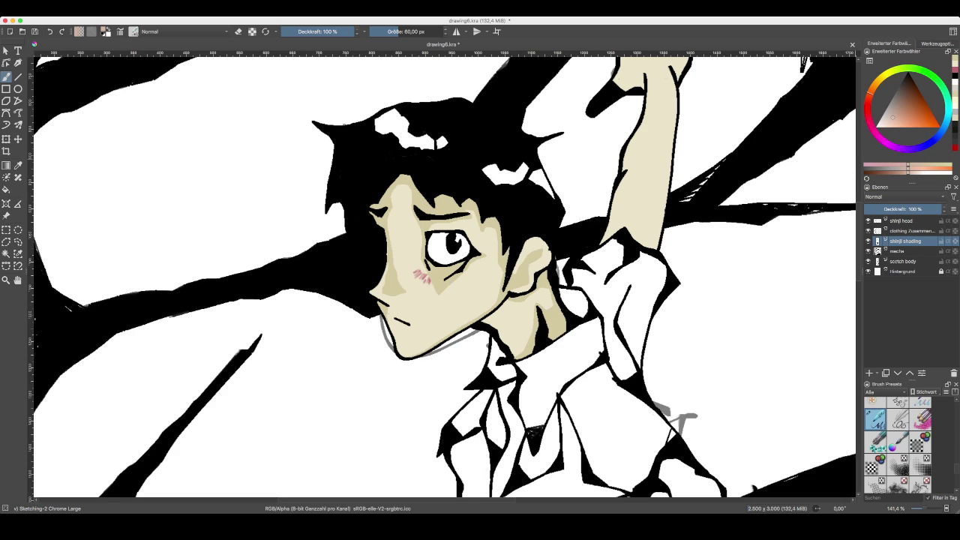
{"action": "mouse_move", "coordinate": [902, 114]}
{"action": "left_mouse_down"}
{"action": "mouse_move", "coordinate": [916, 110]}
{"action": "mouse_move", "coordinate": [905, 114]}
{"action": "left_mouse_up"}
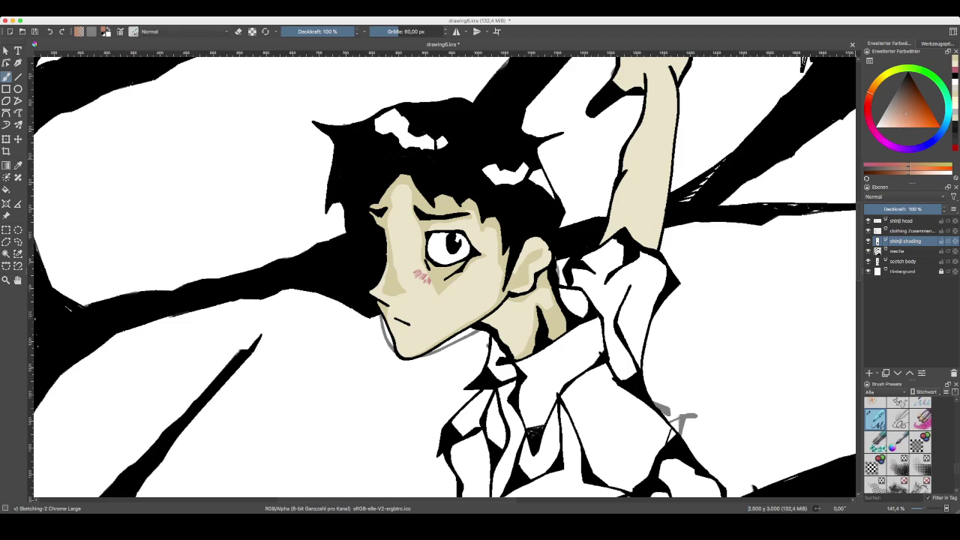
{"action": "left_click", "coordinate": [868, 112]}
{"action": "left_click_drag", "start_coordinate": [905, 114], "coordinate": [908, 112]}
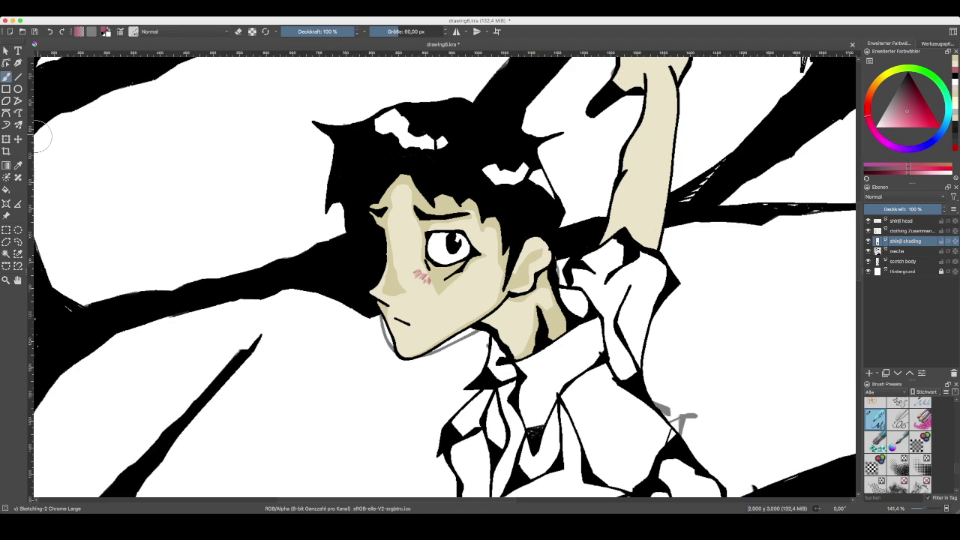
{"action": "left_click_drag", "start_coordinate": [433, 276], "coordinate": [459, 283]}
{"action": "left_click_drag", "start_coordinate": [461, 274], "coordinate": [465, 280]}
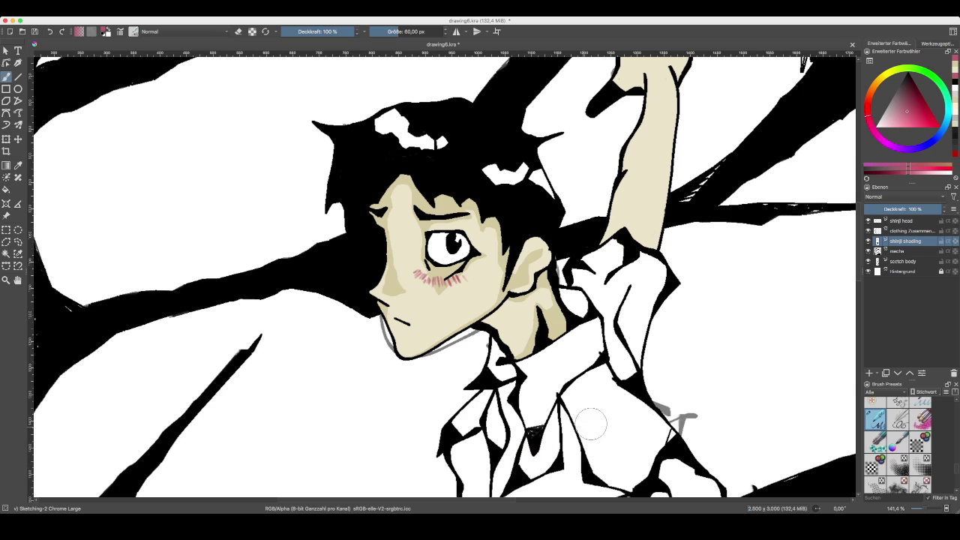
- Sample the darker beige from the neck shadow and paint shading on the raised arm above the sleeve
{"action": "left_click_drag", "start_coordinate": [609, 433], "coordinate": [515, 283]}
{"action": "mouse_move", "coordinate": [567, 383]}
{"action": "left_mouse_down"}
{"action": "mouse_move", "coordinate": [462, 393]}
{"action": "mouse_move", "coordinate": [476, 495]}
{"action": "mouse_move", "coordinate": [495, 513]}
{"action": "left_mouse_up"}
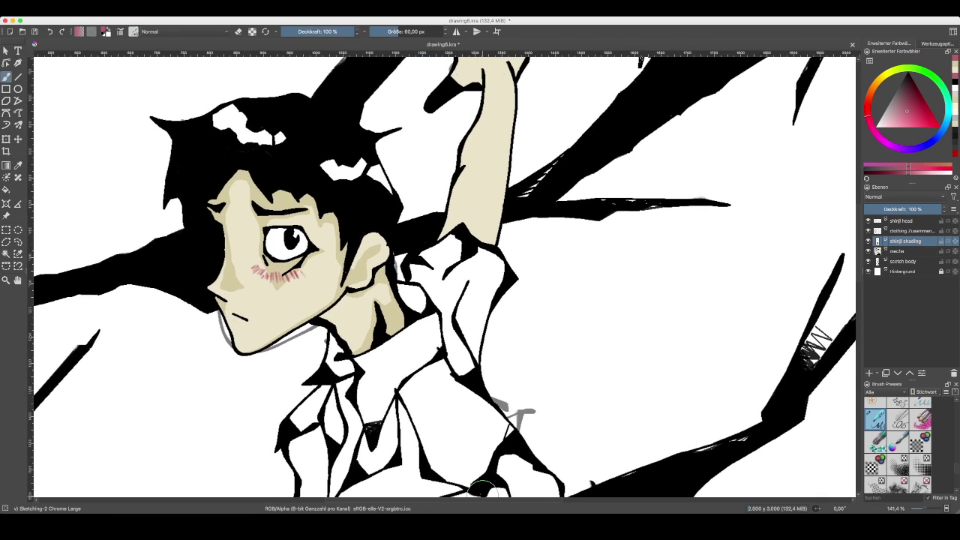
{"action": "left_click", "coordinate": [18, 166]}
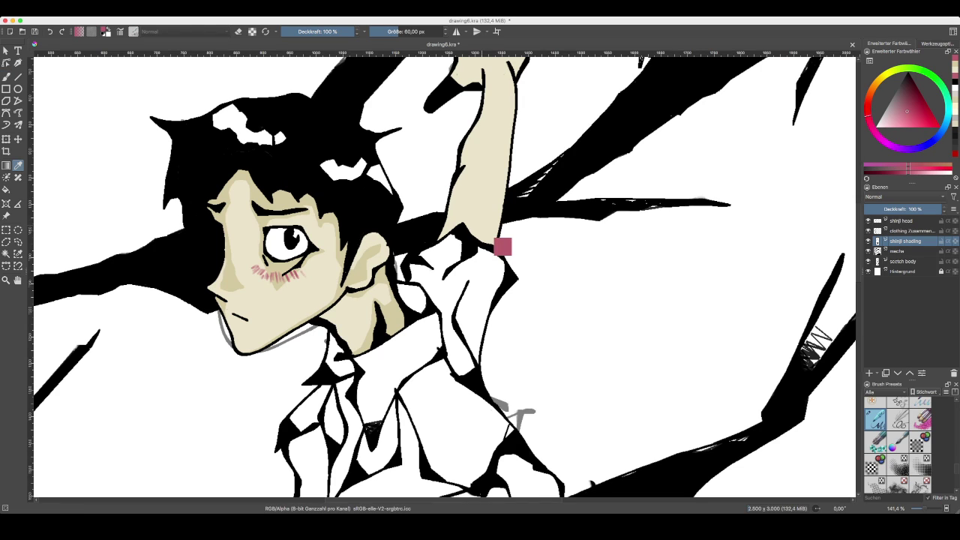
{"action": "left_click", "coordinate": [413, 339]}
{"action": "left_click", "coordinate": [6, 76]}
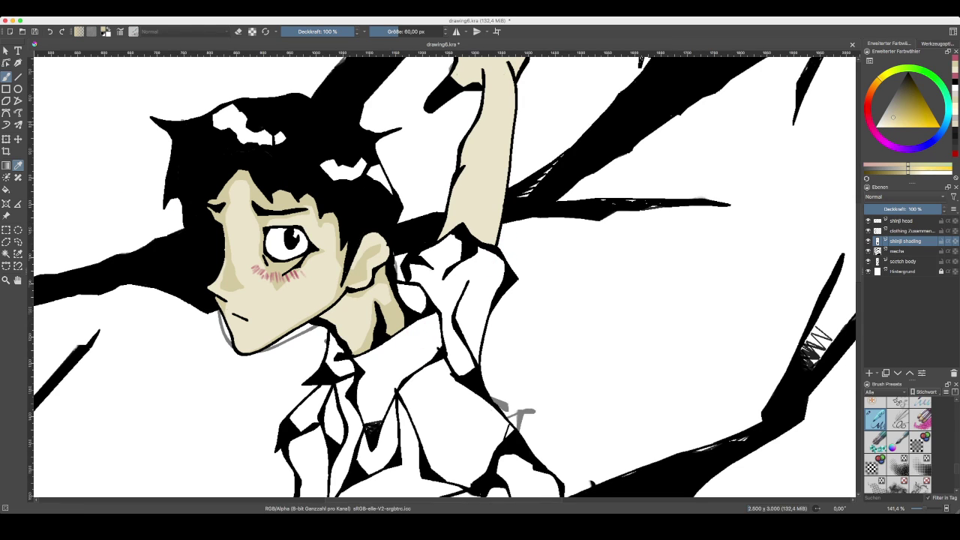
{"action": "mouse_move", "coordinate": [407, 148]}
{"action": "left_mouse_down"}
{"action": "mouse_move", "coordinate": [368, 266]}
{"action": "mouse_move", "coordinate": [370, 295]}
{"action": "left_mouse_up"}
{"action": "mouse_move", "coordinate": [443, 219]}
{"action": "left_mouse_down"}
{"action": "mouse_move", "coordinate": [420, 231]}
{"action": "mouse_move", "coordinate": [433, 232]}
{"action": "mouse_move", "coordinate": [448, 216]}
{"action": "mouse_move", "coordinate": [450, 250]}
{"action": "mouse_move", "coordinate": [429, 322]}
{"action": "mouse_move", "coordinate": [425, 313]}
{"action": "mouse_move", "coordinate": [431, 343]}
{"action": "mouse_move", "coordinate": [454, 342]}
{"action": "mouse_move", "coordinate": [459, 357]}
{"action": "mouse_move", "coordinate": [439, 334]}
{"action": "mouse_move", "coordinate": [415, 342]}
{"action": "mouse_move", "coordinate": [420, 330]}
{"action": "mouse_move", "coordinate": [399, 385]}
{"action": "mouse_move", "coordinate": [427, 369]}
{"action": "mouse_move", "coordinate": [425, 354]}
{"action": "mouse_move", "coordinate": [455, 394]}
{"action": "mouse_move", "coordinate": [446, 393]}
{"action": "mouse_move", "coordinate": [463, 344]}
{"action": "mouse_move", "coordinate": [464, 361]}
{"action": "mouse_move", "coordinate": [459, 289]}
{"action": "left_mouse_up"}
{"action": "scroll", "coordinate": [480, 300], "scroll_direction": "down", "scroll_amount": 10}
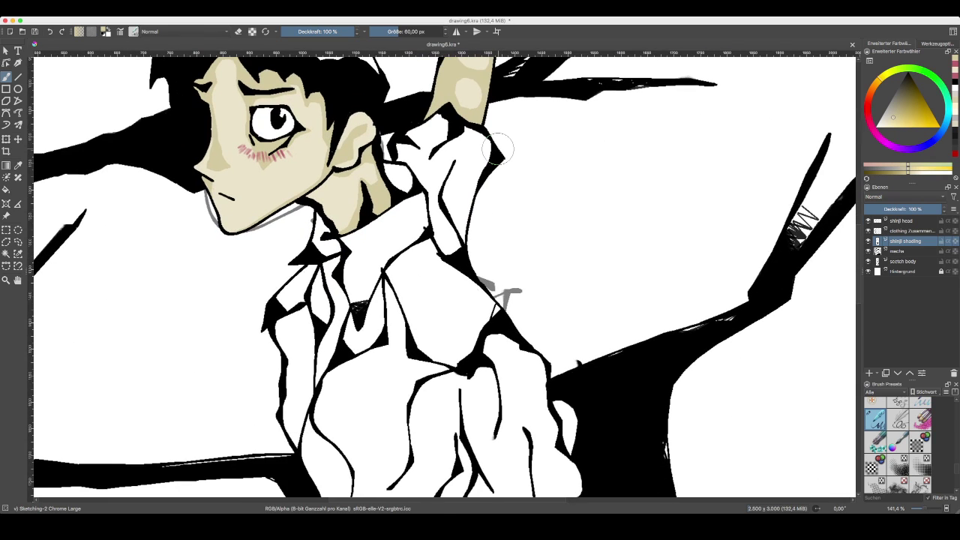
{"action": "scroll", "coordinate": [566, 110], "scroll_direction": "down", "scroll_amount": 5}
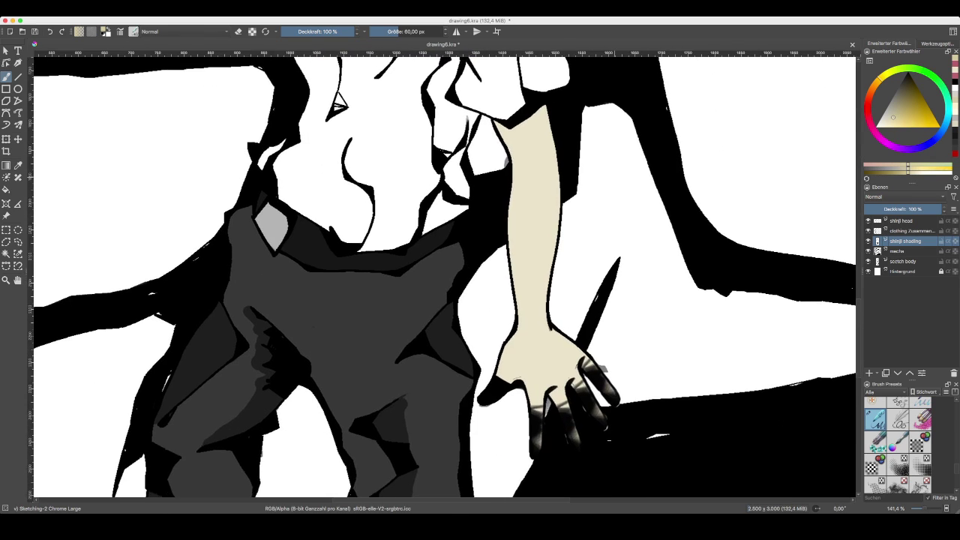
- Paint darker beige shading along the lowered arm, from below the sleeve down to the wrist and hand
{"action": "mouse_move", "coordinate": [545, 444]}
{"action": "left_mouse_down"}
{"action": "mouse_move", "coordinate": [535, 458]}
{"action": "mouse_move", "coordinate": [537, 431]}
{"action": "mouse_move", "coordinate": [534, 461]}
{"action": "mouse_move", "coordinate": [536, 421]}
{"action": "mouse_move", "coordinate": [542, 432]}
{"action": "mouse_move", "coordinate": [535, 439]}
{"action": "mouse_move", "coordinate": [520, 387]}
{"action": "mouse_move", "coordinate": [570, 424]}
{"action": "mouse_move", "coordinate": [535, 403]}
{"action": "mouse_move", "coordinate": [542, 388]}
{"action": "mouse_move", "coordinate": [559, 397]}
{"action": "mouse_move", "coordinate": [564, 441]}
{"action": "mouse_move", "coordinate": [570, 390]}
{"action": "mouse_move", "coordinate": [576, 411]}
{"action": "mouse_move", "coordinate": [529, 387]}
{"action": "mouse_move", "coordinate": [504, 395]}
{"action": "mouse_move", "coordinate": [509, 351]}
{"action": "mouse_move", "coordinate": [530, 407]}
{"action": "mouse_move", "coordinate": [518, 379]}
{"action": "mouse_move", "coordinate": [515, 275]}
{"action": "left_mouse_up"}
{"action": "mouse_move", "coordinate": [529, 148]}
{"action": "left_mouse_down"}
{"action": "mouse_move", "coordinate": [512, 236]}
{"action": "mouse_move", "coordinate": [477, 222]}
{"action": "mouse_move", "coordinate": [503, 289]}
{"action": "mouse_move", "coordinate": [496, 232]}
{"action": "mouse_move", "coordinate": [519, 213]}
{"action": "mouse_move", "coordinate": [509, 237]}
{"action": "mouse_move", "coordinate": [526, 212]}
{"action": "mouse_move", "coordinate": [540, 307]}
{"action": "left_mouse_up"}
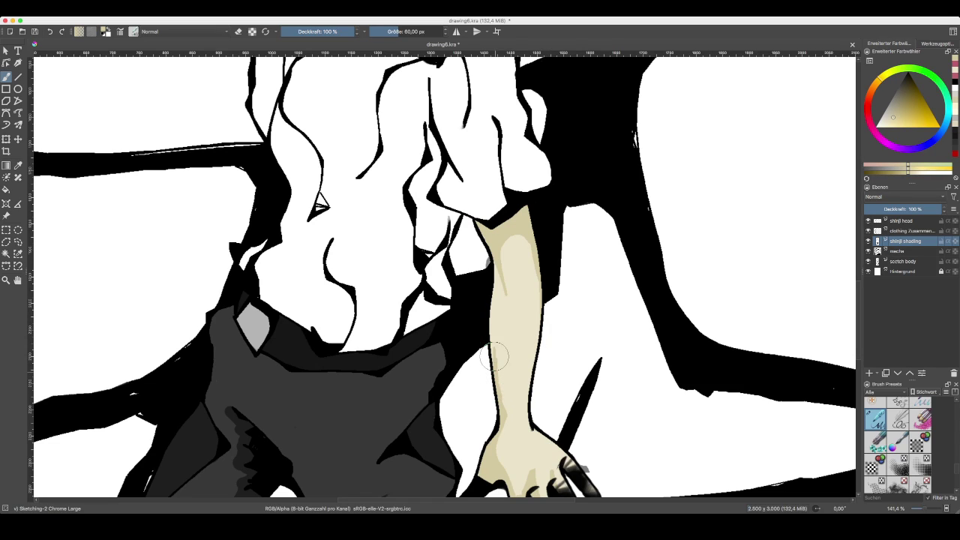
{"action": "mouse_move", "coordinate": [495, 364]}
{"action": "left_mouse_down"}
{"action": "mouse_move", "coordinate": [508, 301]}
{"action": "mouse_move", "coordinate": [497, 263]}
{"action": "mouse_move", "coordinate": [491, 358]}
{"action": "mouse_move", "coordinate": [501, 303]}
{"action": "left_mouse_up"}
{"action": "scroll", "coordinate": [495, 300], "scroll_direction": "down", "scroll_amount": 3}
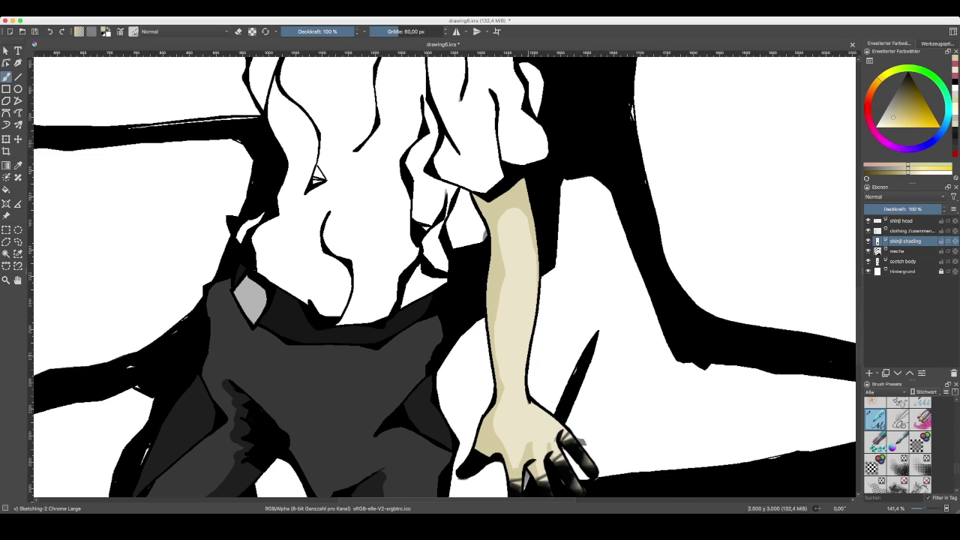
- Hide the figure's head, clothing, shading and body sketch layers so only the mecha line art remains over the background
{"action": "key", "text": "minus"}
{"action": "key", "text": "minus"}
{"action": "key", "text": "minus"}
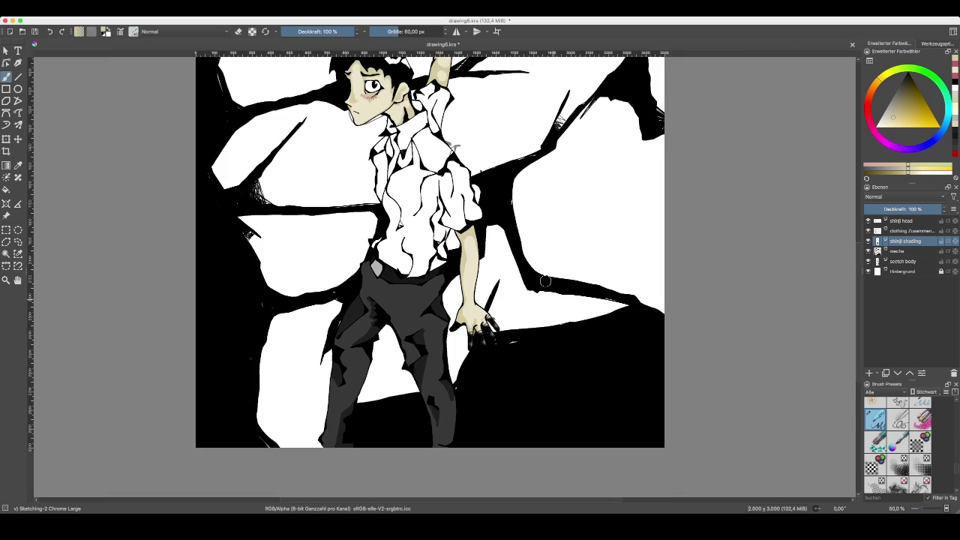
{"action": "left_click_drag", "start_coordinate": [534, 217], "coordinate": [621, 321]}
{"action": "key", "text": "minus"}
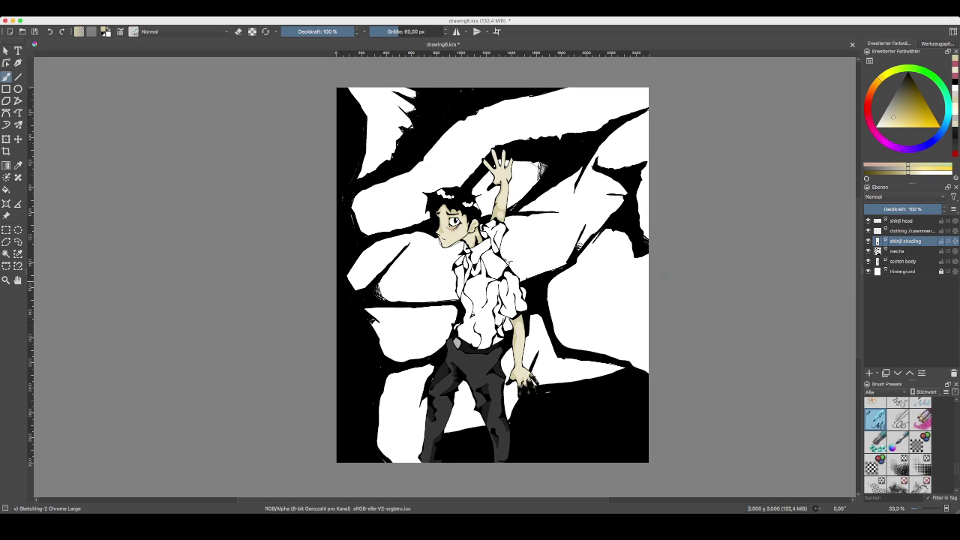
{"action": "left_click", "coordinate": [878, 252]}
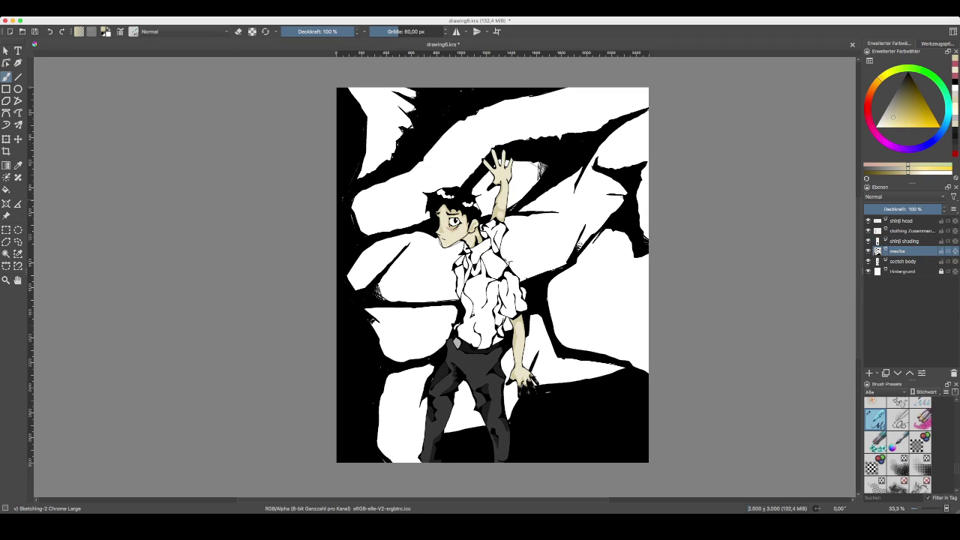
{"action": "left_click", "coordinate": [868, 241]}
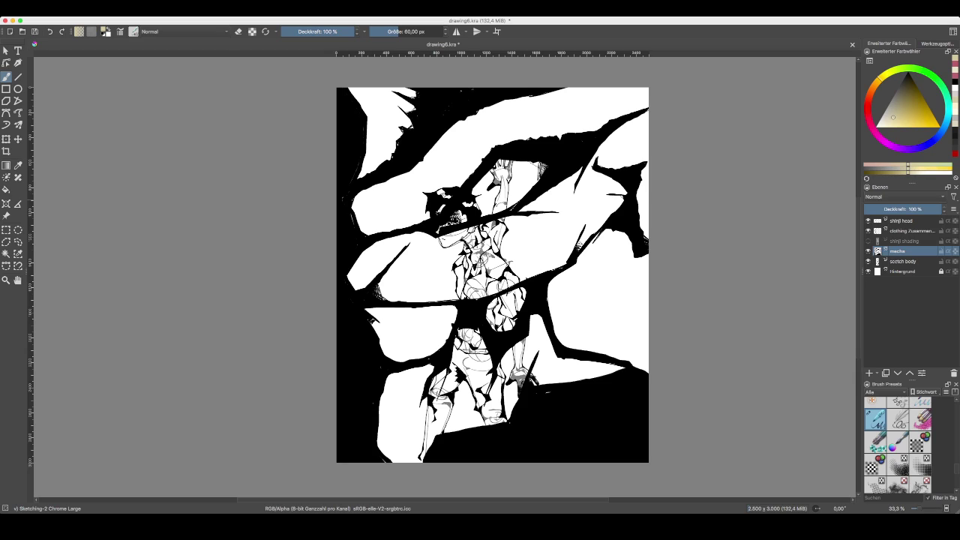
{"action": "left_click", "coordinate": [904, 230]}
{"action": "left_click", "coordinate": [868, 231]}
{"action": "left_click", "coordinate": [867, 220]}
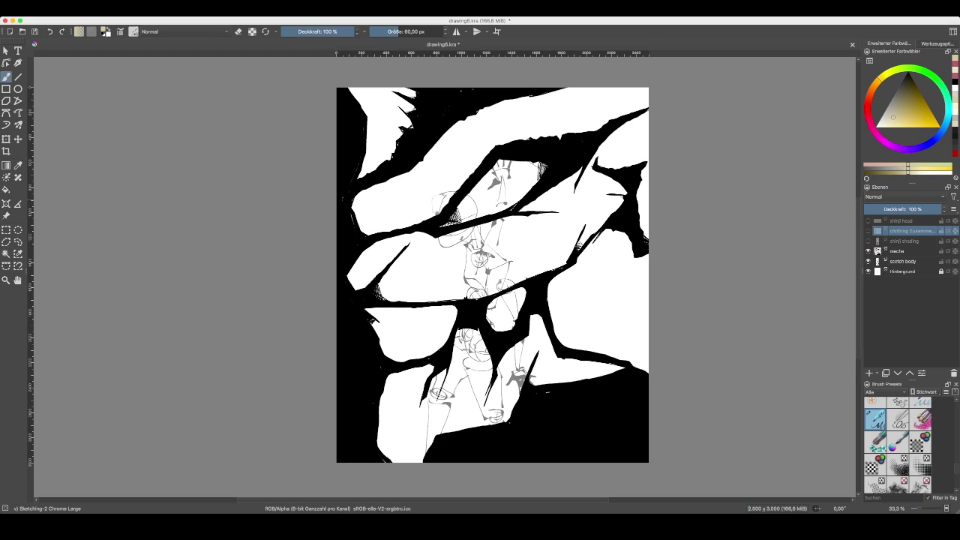
{"action": "left_click", "coordinate": [868, 261]}
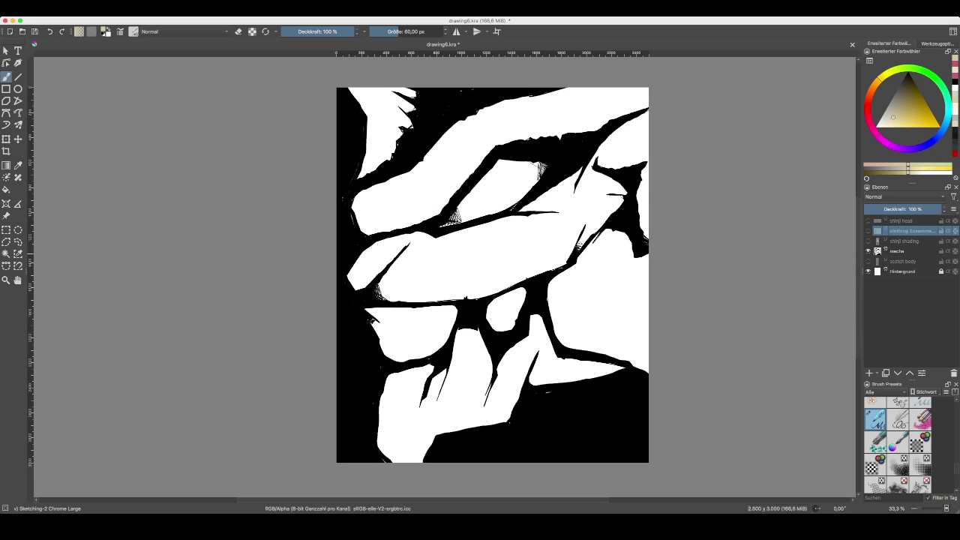
{"action": "left_click", "coordinate": [878, 251]}
{"action": "left_click", "coordinate": [869, 373]}
{"action": "left_click_drag", "start_coordinate": [878, 261], "coordinate": [878, 262]}
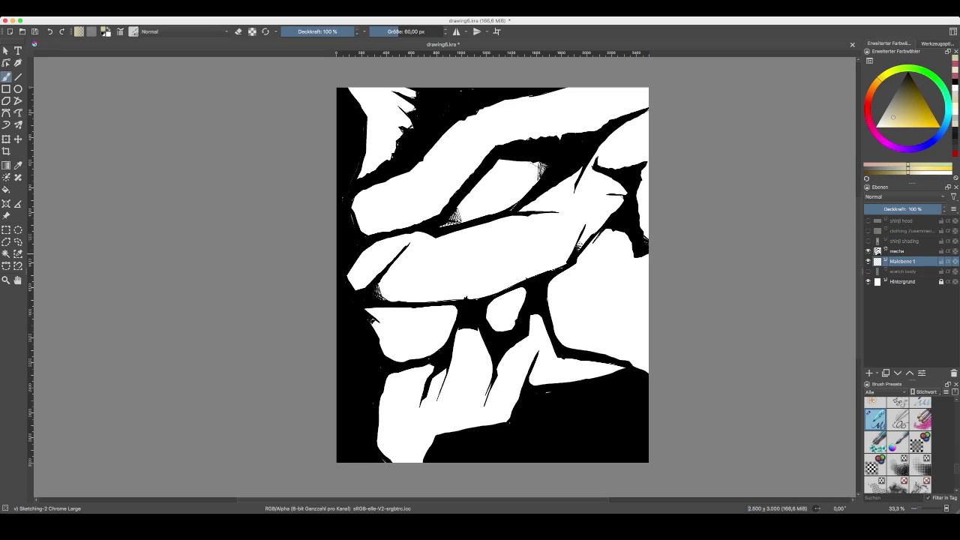
{"action": "key", "text": "m"}
{"action": "key", "text": "c"}
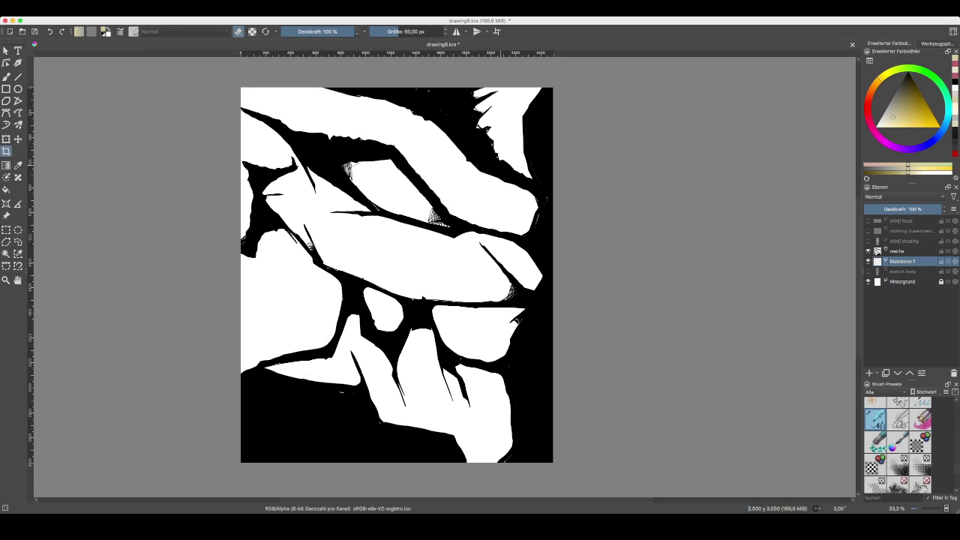
{"action": "key", "text": "super+z"}
{"action": "key", "text": "shift+Delete"}
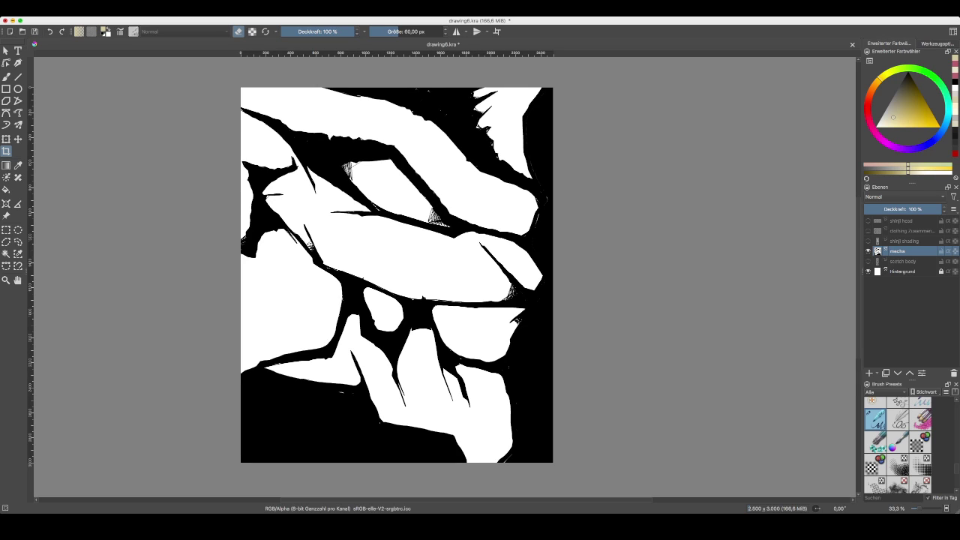
{"action": "key", "text": "m"}
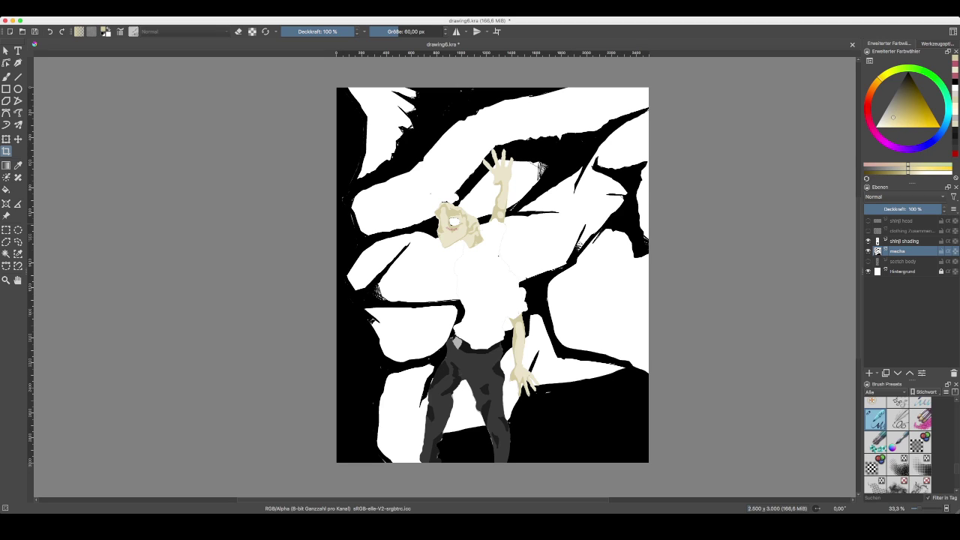
- Show the figure's head, clothing and shading layers again and select the shading layer
{"action": "left_click", "coordinate": [868, 231]}
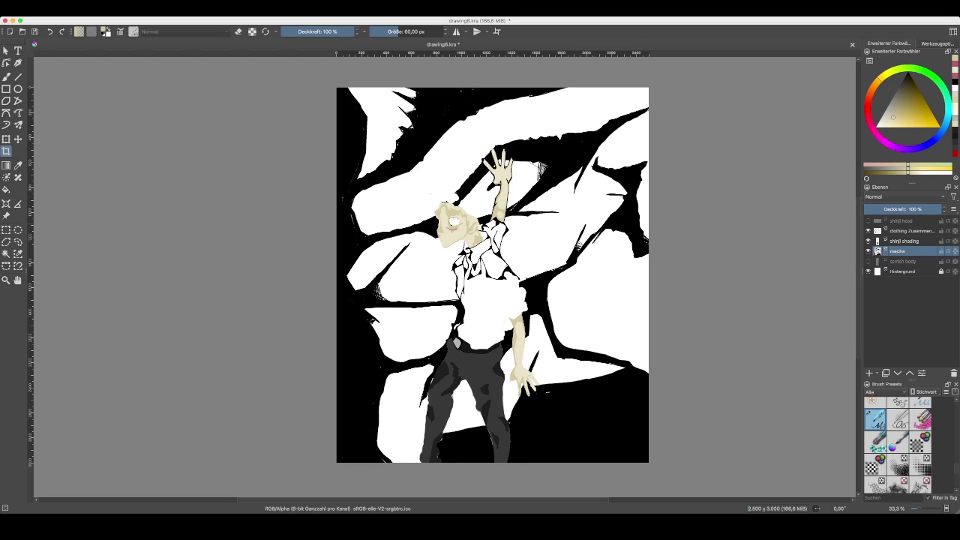
{"action": "left_click", "coordinate": [869, 221]}
{"action": "left_click", "coordinate": [869, 241]}
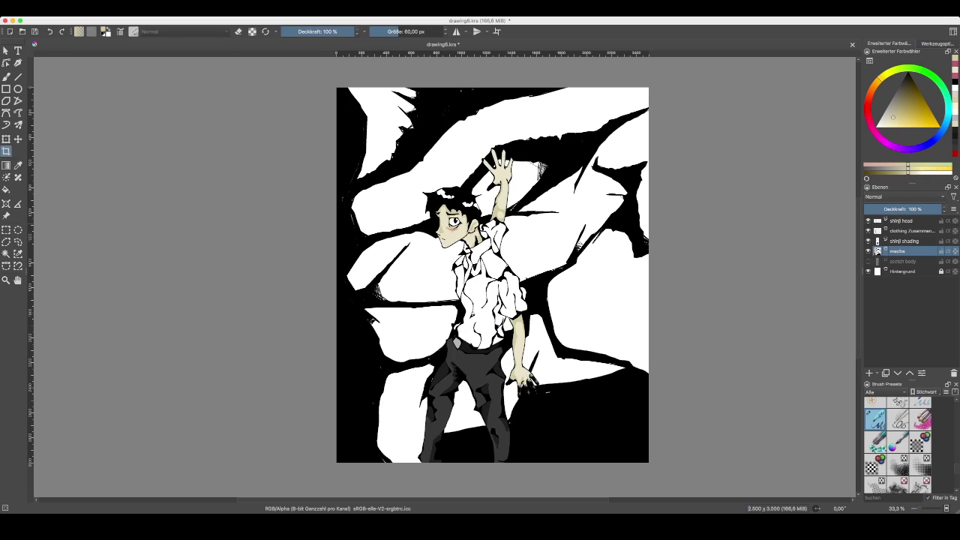
{"action": "left_click", "coordinate": [904, 242]}
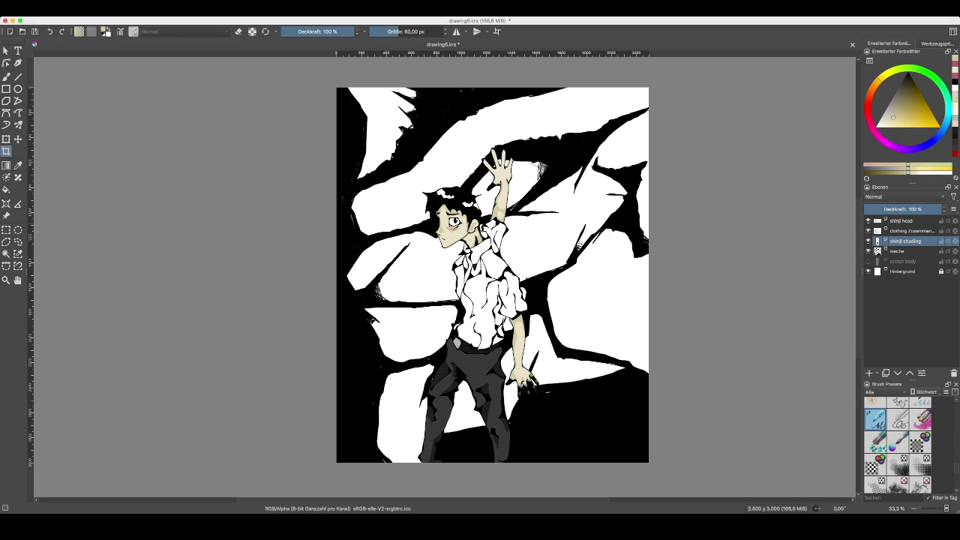
- Flip the canvas view back and forth to check the whole composition mirrored
{"action": "key", "text": "m"}
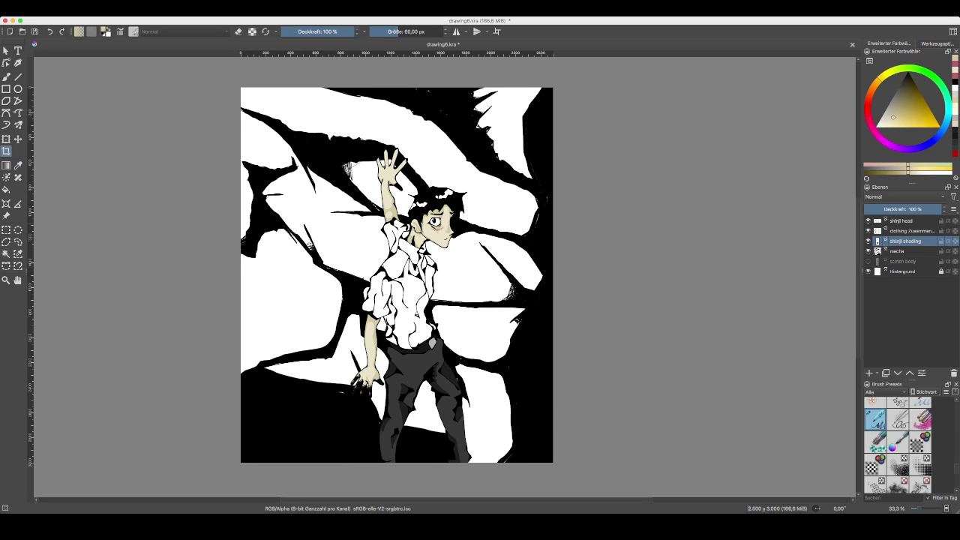
{"action": "key", "text": "m"}
{"action": "key", "text": "m"}
{"action": "key", "text": "m"}
{"action": "key", "text": "m"}
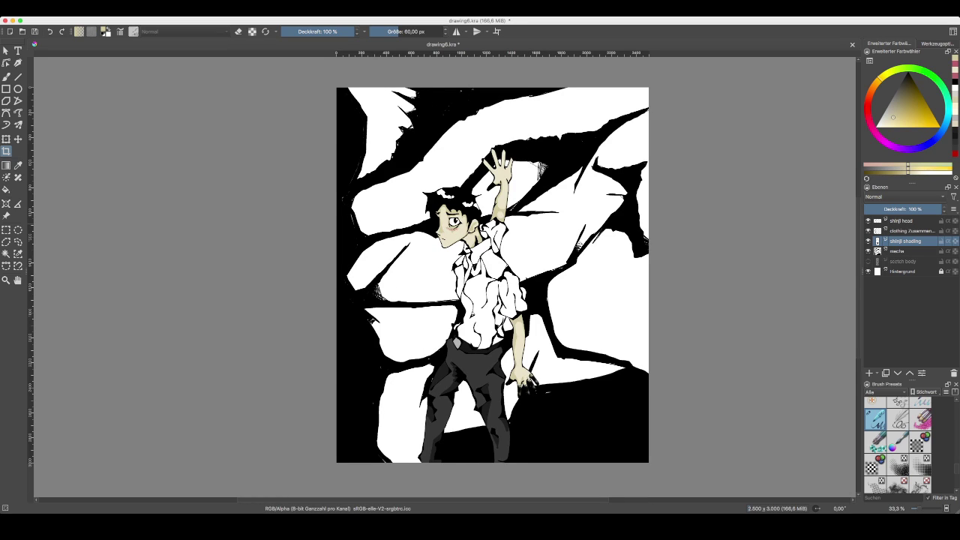
{"action": "scroll", "coordinate": [445, 277], "scroll_direction": "left", "scroll_amount": 3}
{"action": "scroll", "coordinate": [445, 277], "scroll_direction": "right", "scroll_amount": 3}
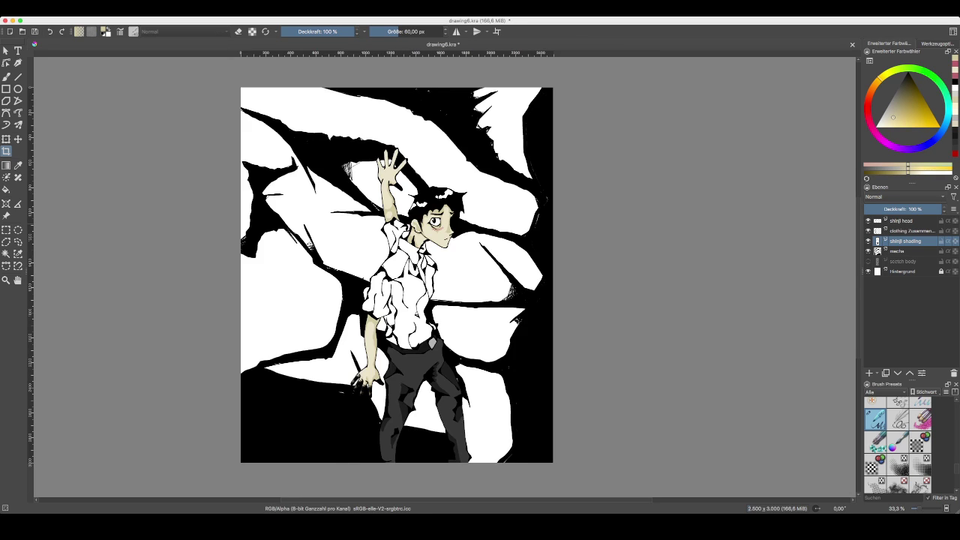
{"action": "key", "text": "m"}
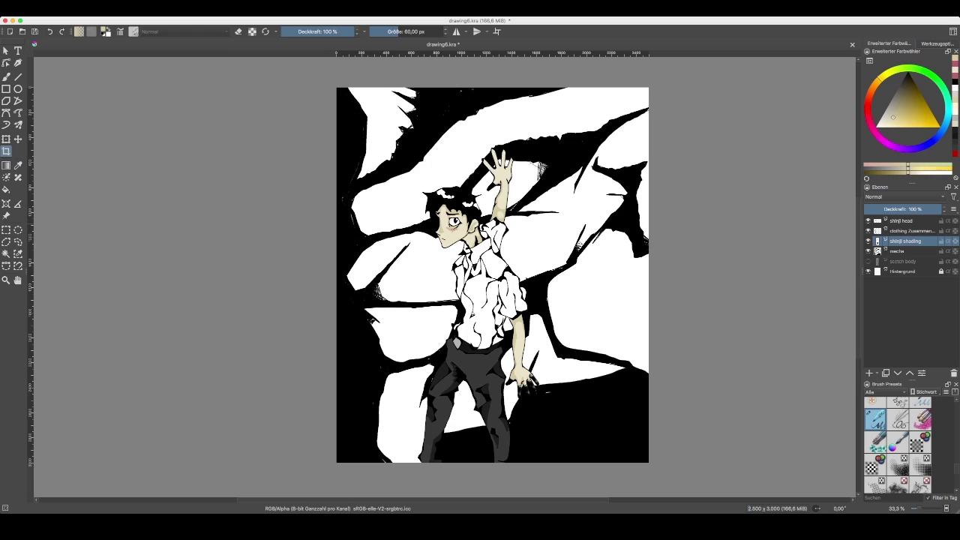
- Hide the figure's shading, clothing and head layers
{"action": "left_click", "coordinate": [868, 242]}
{"action": "left_click", "coordinate": [868, 231]}
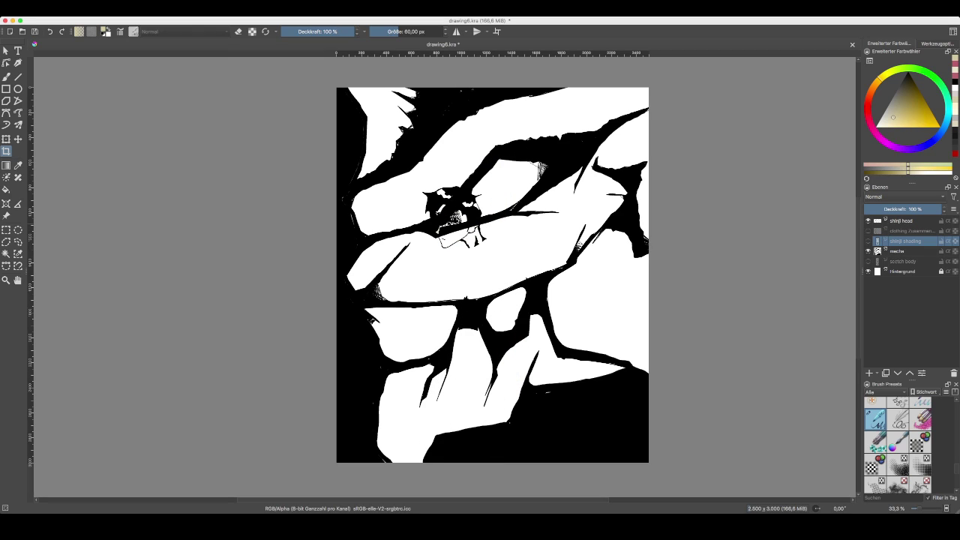
{"action": "left_click", "coordinate": [869, 221]}
- Add a new paint layer directly below the mecha layer and name it "mecha color"
{"action": "left_click", "coordinate": [898, 251]}
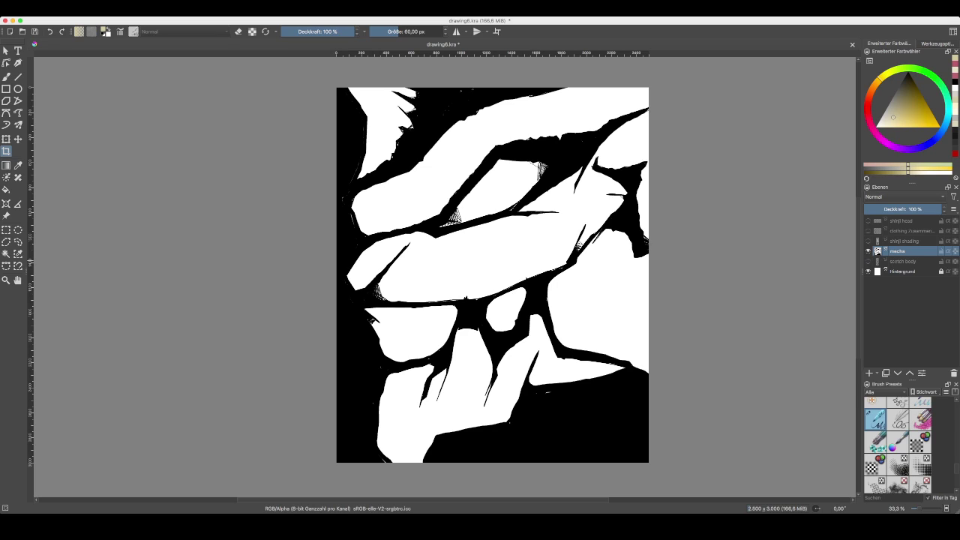
{"action": "key", "text": "Insert"}
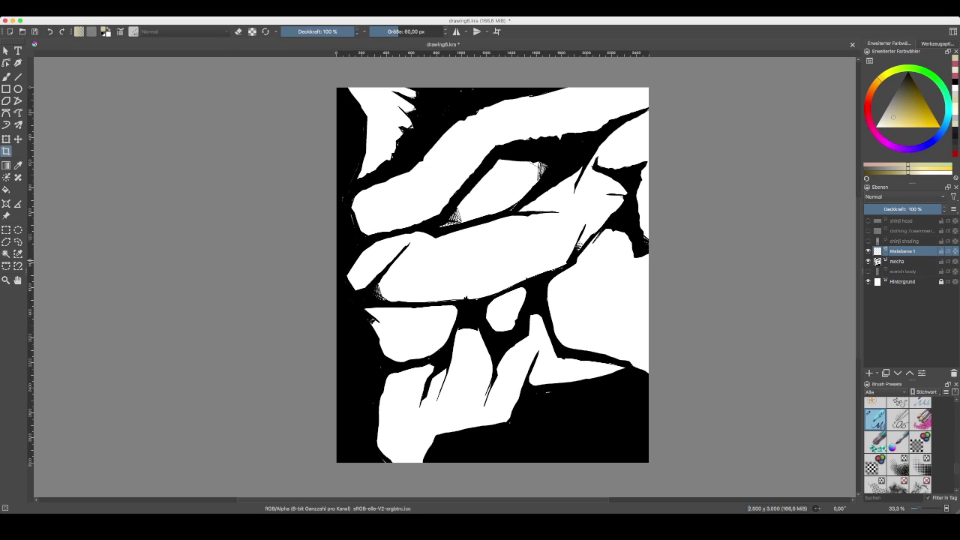
{"action": "left_click_drag", "start_coordinate": [902, 251], "coordinate": [902, 265]}
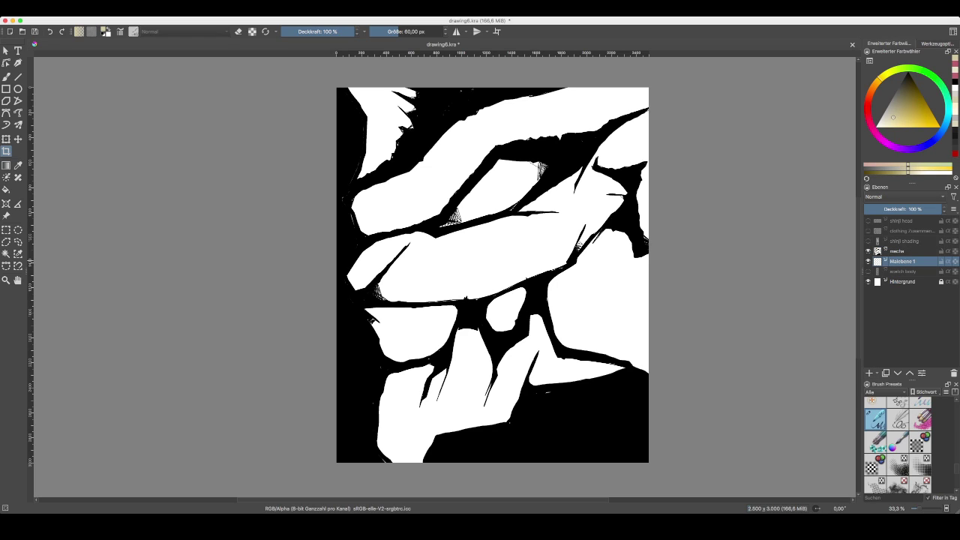
{"action": "double_click", "coordinate": [902, 261]}
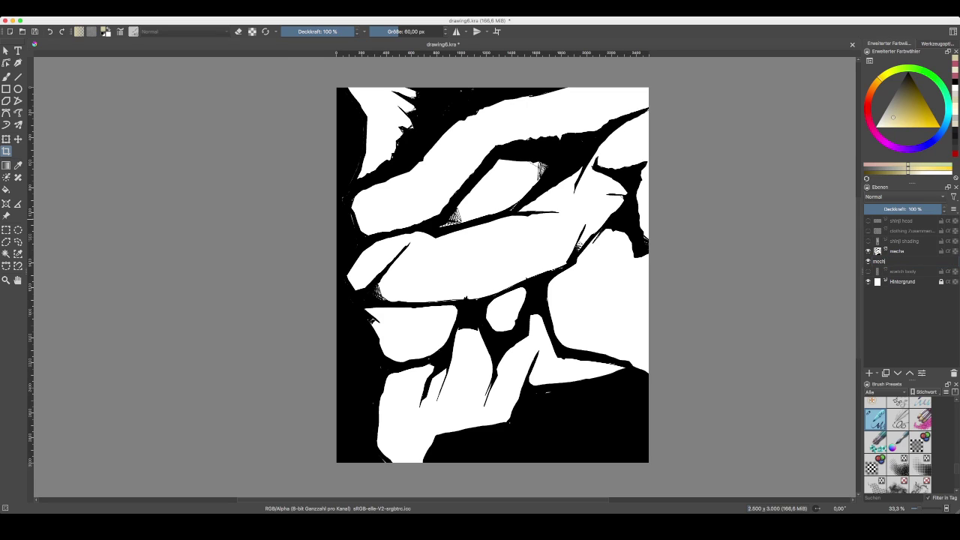
{"action": "type", "text": "mecha color"}
{"action": "key", "text": "Return"}
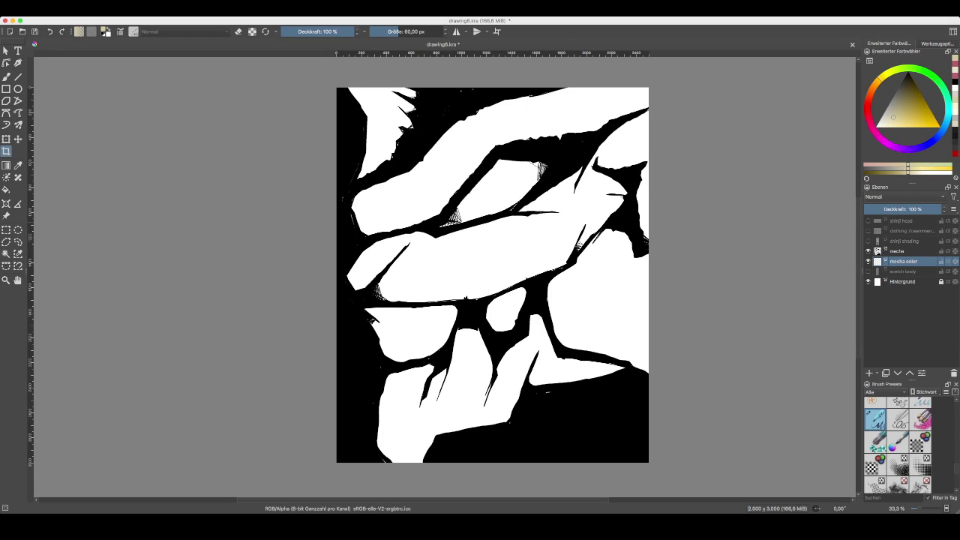
- Try pale yellow-green strokes across the mecha's white areas with the Adjust Dodge brush at 600 px
{"action": "mouse_move", "coordinate": [894, 117]}
{"action": "left_mouse_down"}
{"action": "mouse_move", "coordinate": [940, 127]}
{"action": "mouse_move", "coordinate": [904, 126]}
{"action": "left_mouse_up"}
{"action": "left_click", "coordinate": [891, 72]}
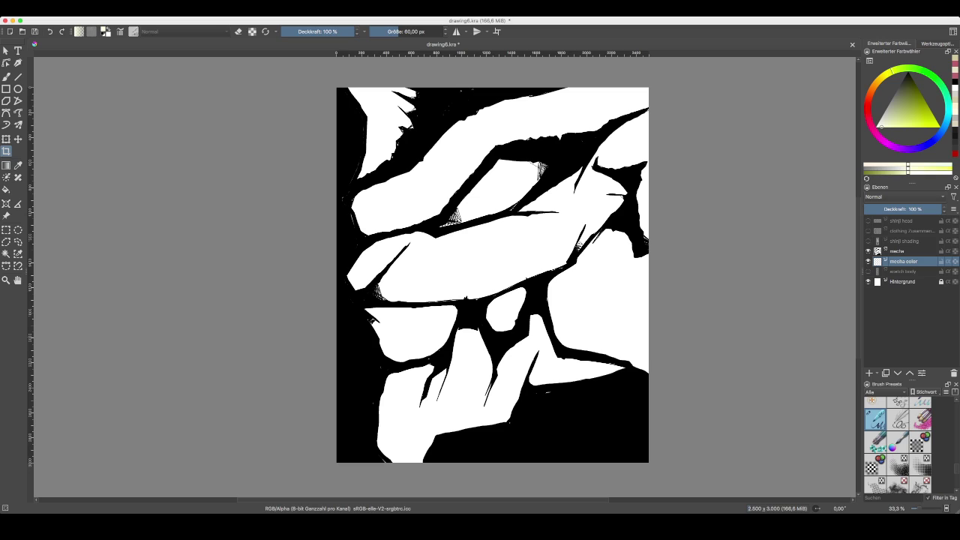
{"action": "scroll", "coordinate": [898, 445], "scroll_direction": "down", "scroll_amount": 5}
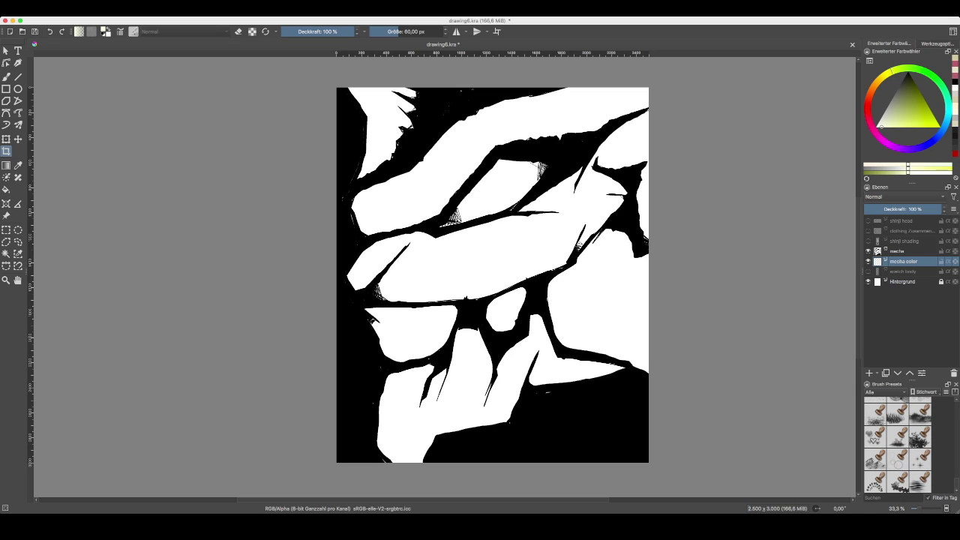
{"action": "scroll", "coordinate": [898, 445], "scroll_direction": "up", "scroll_amount": 10}
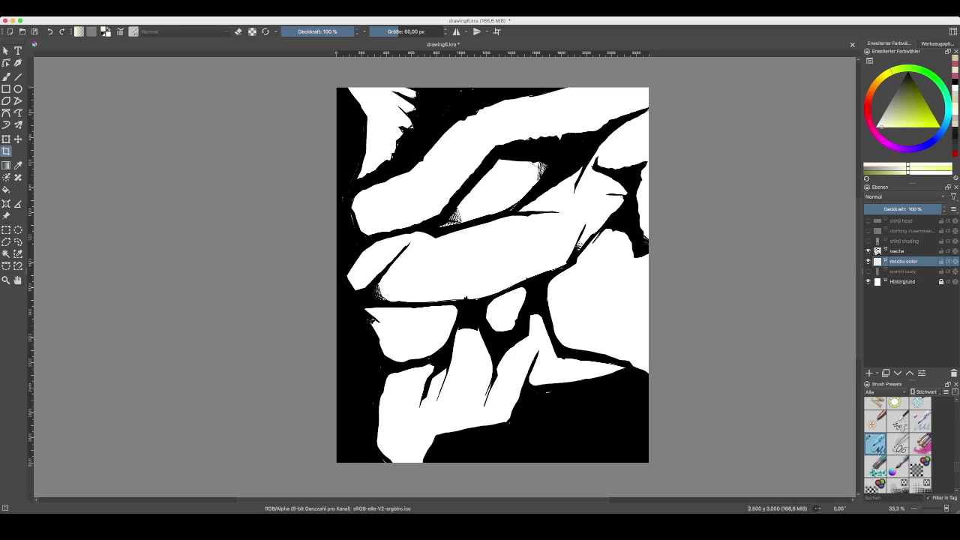
{"action": "scroll", "coordinate": [898, 445], "scroll_direction": "up", "scroll_amount": 6}
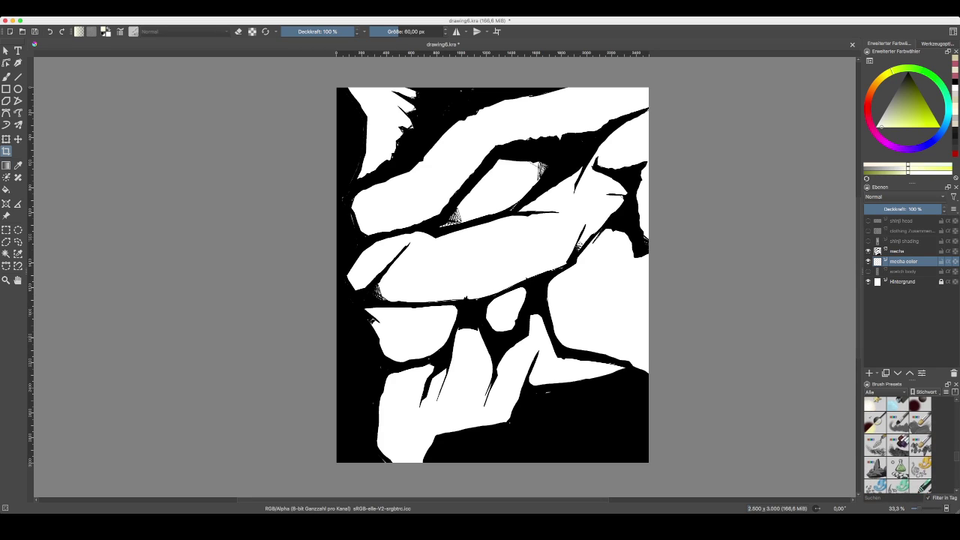
{"action": "left_click", "coordinate": [875, 434]}
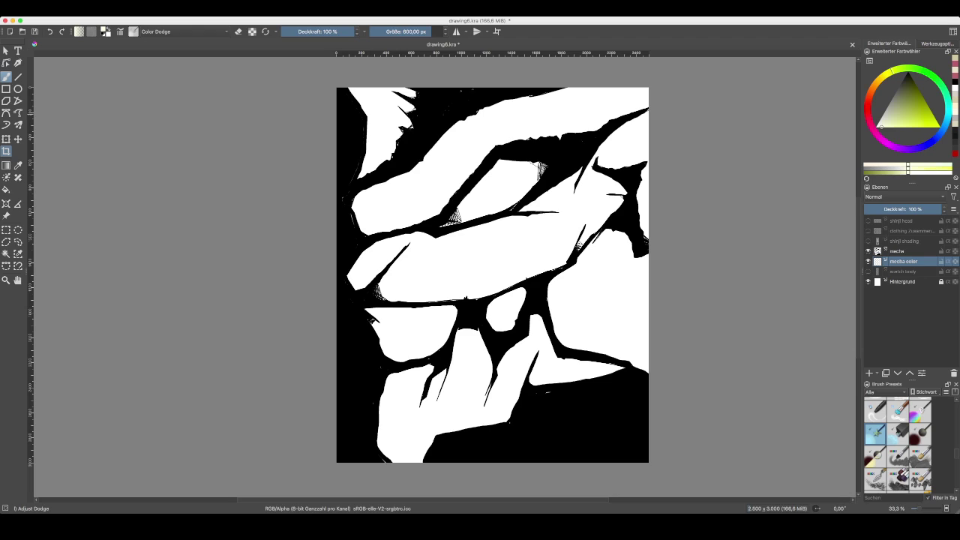
{"action": "mouse_move", "coordinate": [457, 187]}
{"action": "left_mouse_down"}
{"action": "mouse_move", "coordinate": [481, 195]}
{"action": "mouse_move", "coordinate": [515, 174]}
{"action": "mouse_move", "coordinate": [468, 182]}
{"action": "mouse_move", "coordinate": [484, 199]}
{"action": "mouse_move", "coordinate": [540, 165]}
{"action": "left_mouse_up"}
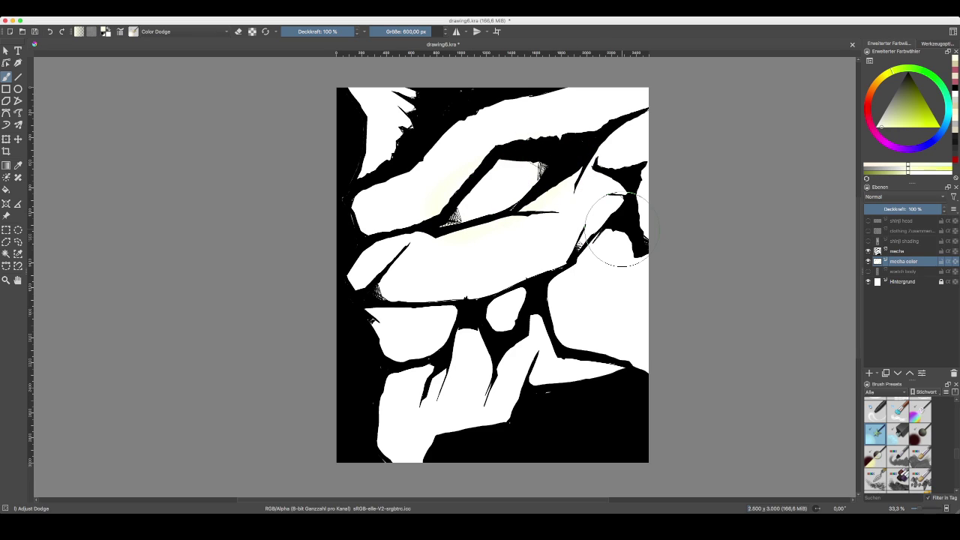
{"action": "key", "text": "super+z"}
{"action": "key", "text": "super+z"}
{"action": "left_click_drag", "start_coordinate": [619, 234], "coordinate": [621, 229]}
- Set the painting colour to a saturated deep violet
{"action": "left_click", "coordinate": [893, 146]}
{"action": "left_click", "coordinate": [922, 107]}
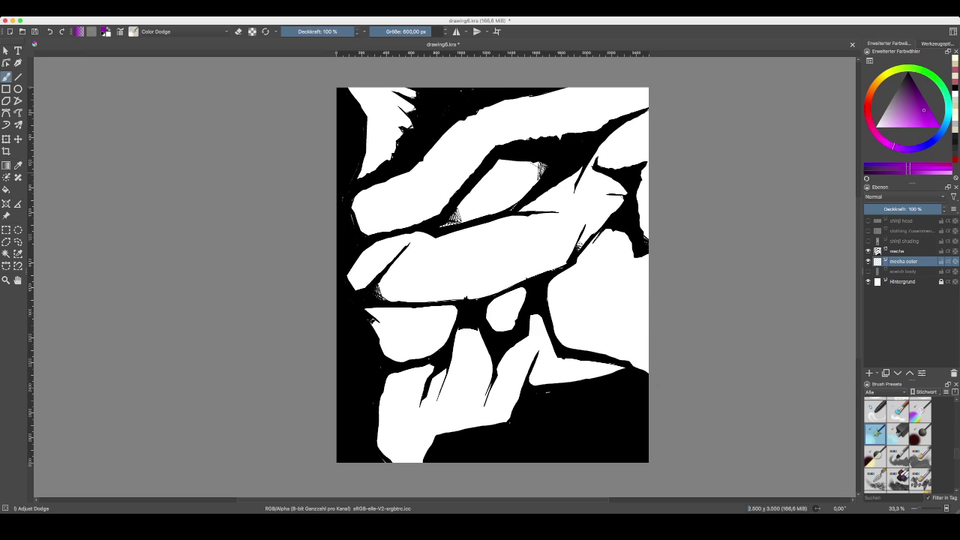
- Try a violet stroke along the edge of the mecha's large cheek plate with the RGBA 04 Impasto brush at about 227 px
{"action": "scroll", "coordinate": [898, 445], "scroll_direction": "up", "scroll_amount": 6}
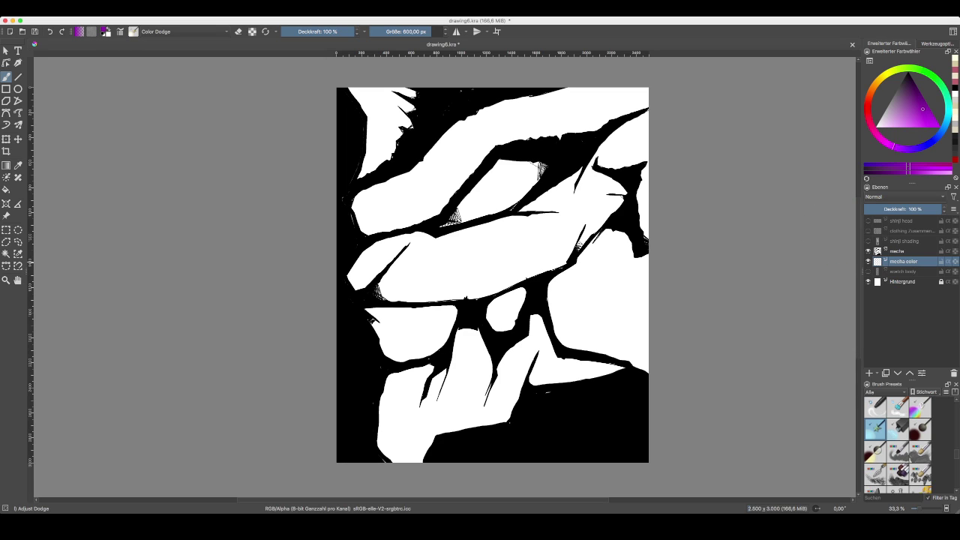
{"action": "scroll", "coordinate": [898, 445], "scroll_direction": "down", "scroll_amount": 6}
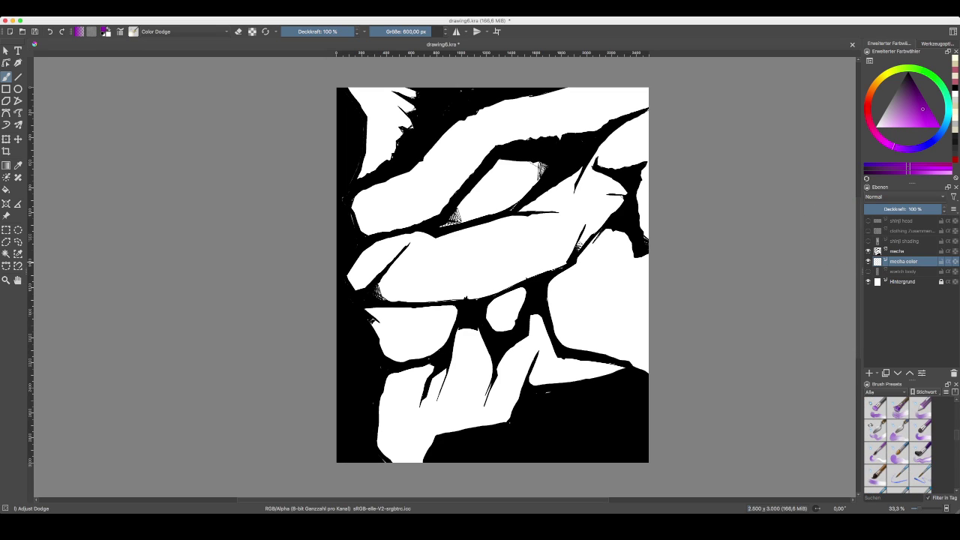
{"action": "scroll", "coordinate": [898, 445], "scroll_direction": "up", "scroll_amount": 6}
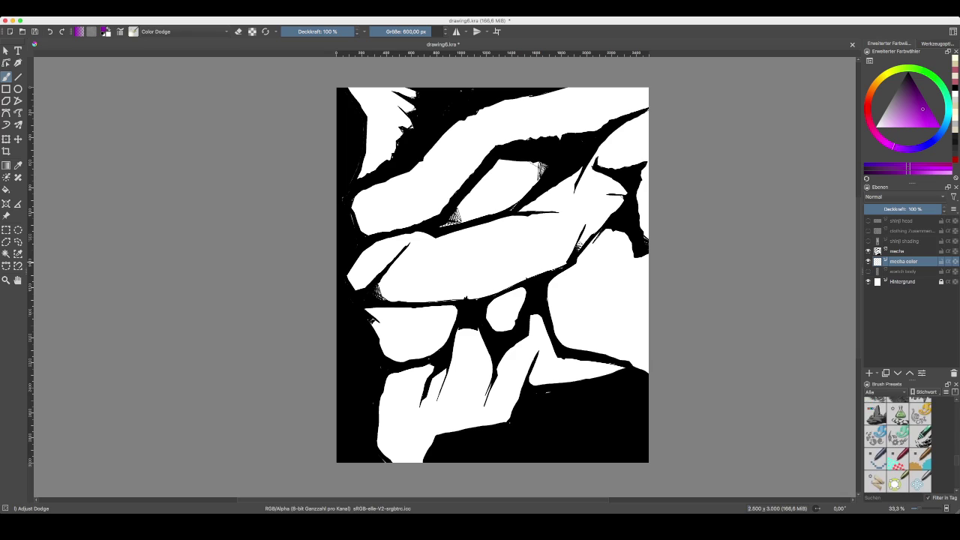
{"action": "scroll", "coordinate": [898, 445], "scroll_direction": "up", "scroll_amount": 2}
{"action": "left_click", "coordinate": [898, 454]}
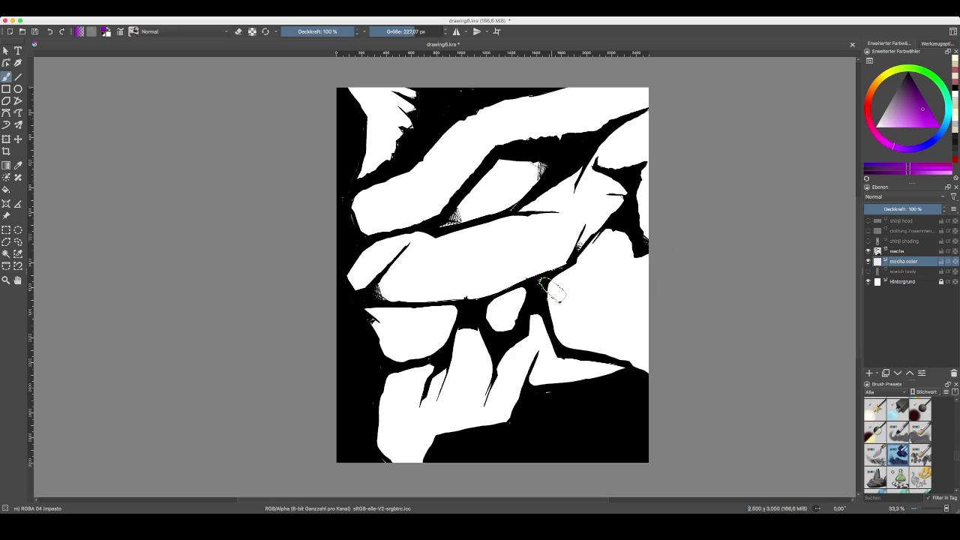
{"action": "left_click_drag", "start_coordinate": [559, 278], "coordinate": [574, 342]}
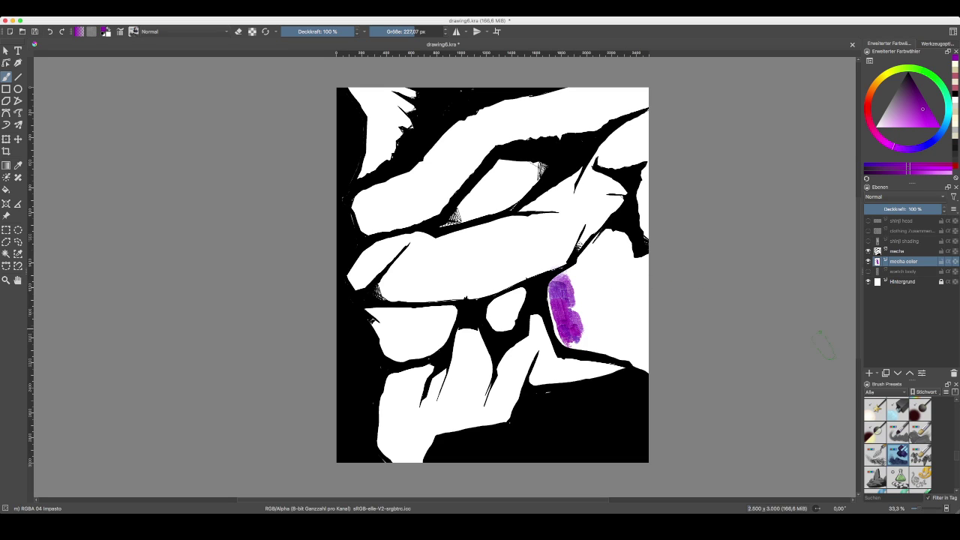
{"action": "key", "text": "ctrl+z"}
- Try two violet strokes on the mecha's large cheek plate with the RGBA 02 Thickpaint brush
{"action": "left_click", "coordinate": [920, 432]}
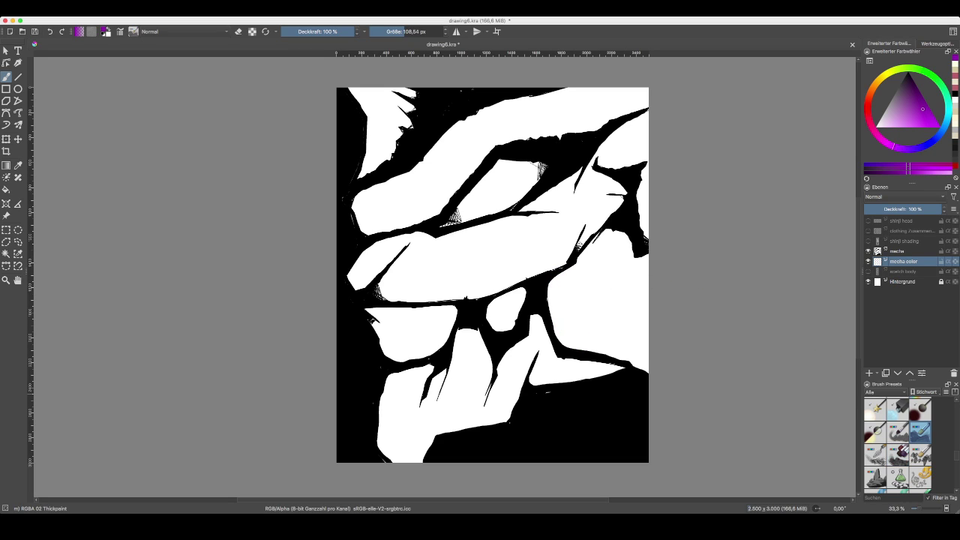
{"action": "left_click_drag", "start_coordinate": [592, 291], "coordinate": [612, 339]}
{"action": "left_click_drag", "start_coordinate": [606, 267], "coordinate": [637, 333]}
{"action": "key", "text": "ctrl+z"}
{"action": "key", "text": "ctrl+z"}
- Try a violet stroke on the mecha's large cheek plate with the Stamp Floor brush at 300 px
{"action": "scroll", "coordinate": [898, 445], "scroll_direction": "up", "scroll_amount": 10}
{"action": "scroll", "coordinate": [898, 445], "scroll_direction": "down", "scroll_amount": 10}
{"action": "scroll", "coordinate": [898, 445], "scroll_direction": "down", "scroll_amount": 10}
{"action": "scroll", "coordinate": [898, 445], "scroll_direction": "down", "scroll_amount": 10}
{"action": "scroll", "coordinate": [898, 445], "scroll_direction": "down", "scroll_amount": 10}
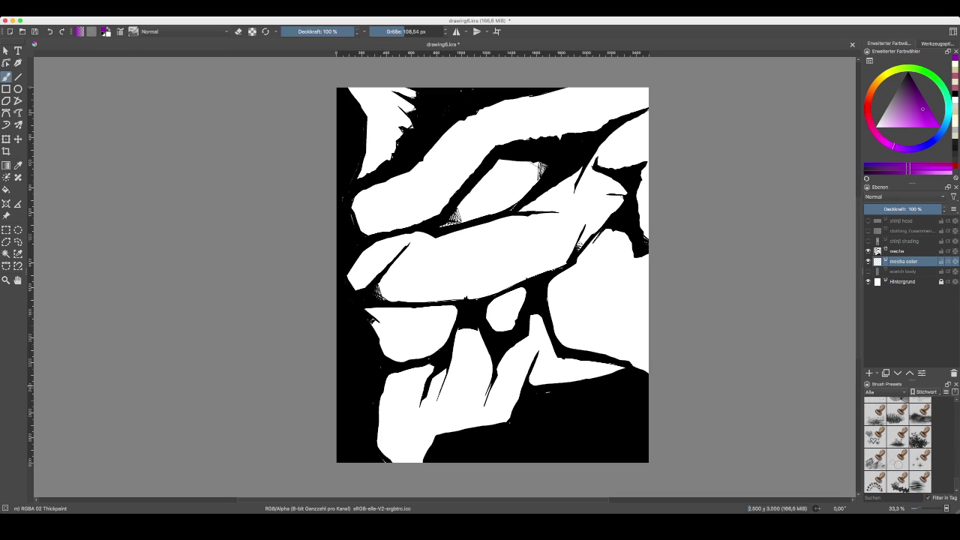
{"action": "left_click", "coordinate": [875, 413]}
{"action": "mouse_move", "coordinate": [595, 289]}
{"action": "left_mouse_down"}
{"action": "mouse_move", "coordinate": [627, 316]}
{"action": "mouse_move", "coordinate": [638, 356]}
{"action": "left_mouse_up"}
{"action": "key", "text": "ctrl+z"}
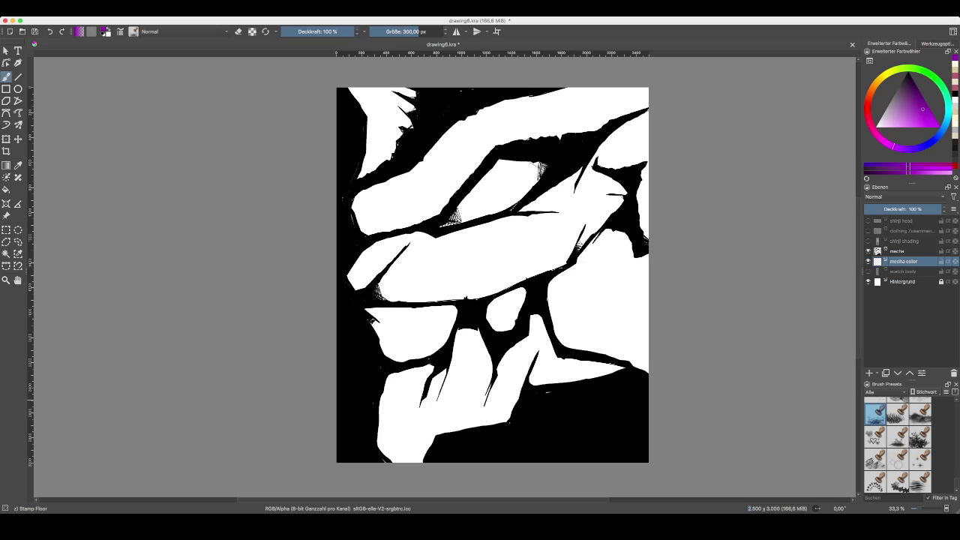
- Try a violet stroke on the mecha's large cheek plate with the Screentones Regular brush at 40 px
{"action": "scroll", "coordinate": [898, 444], "scroll_direction": "up", "scroll_amount": 8}
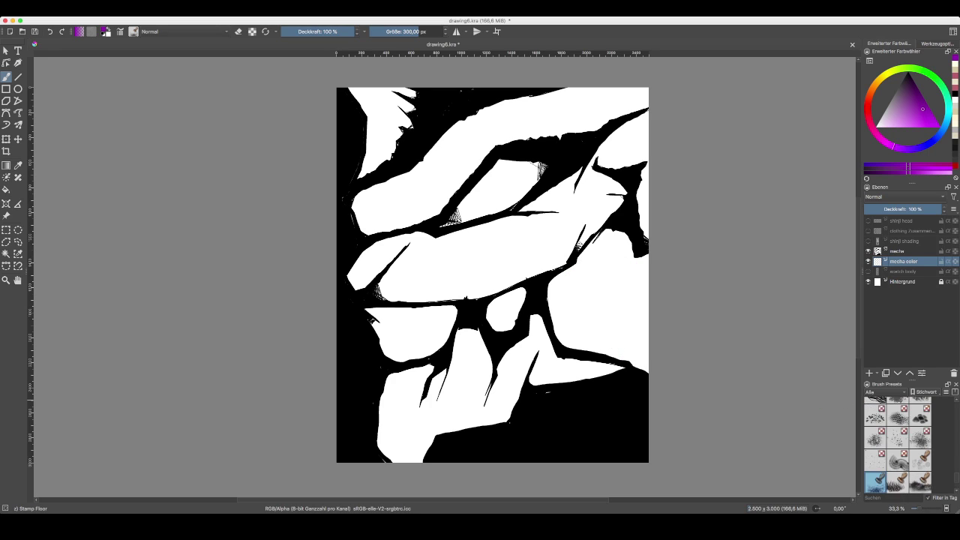
{"action": "scroll", "coordinate": [898, 445], "scroll_direction": "up", "scroll_amount": 1}
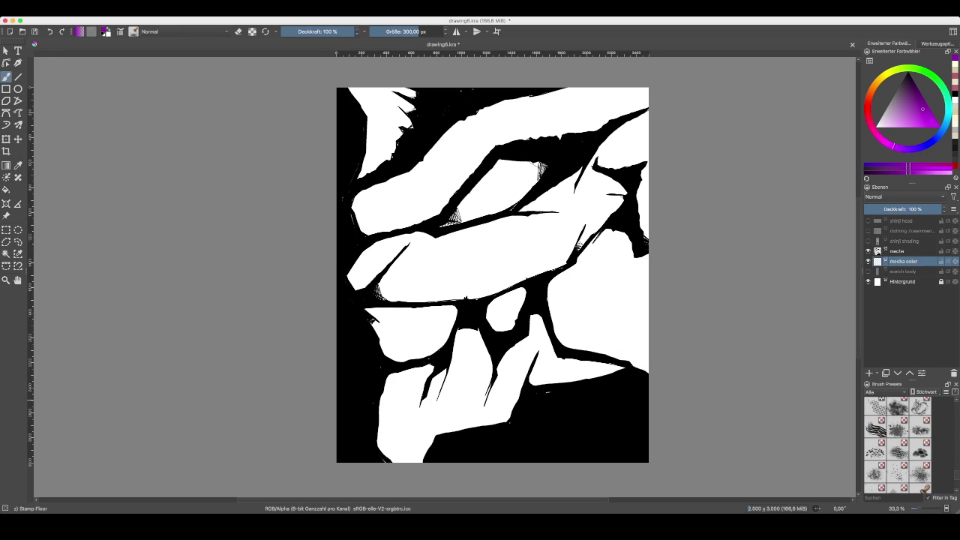
{"action": "left_click", "coordinate": [874, 406]}
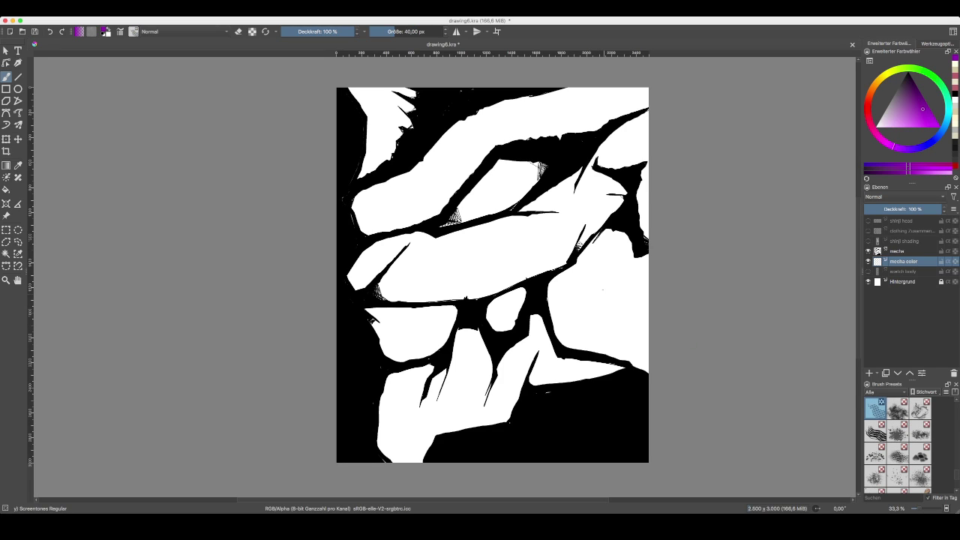
{"action": "left_click_drag", "start_coordinate": [602, 289], "coordinate": [616, 309]}
{"action": "key", "text": "ctrl+z"}
- Fill the whole mecha color layer with the violet and set the painting colour to a bright yellow-green
{"action": "key", "text": "BackSpace"}
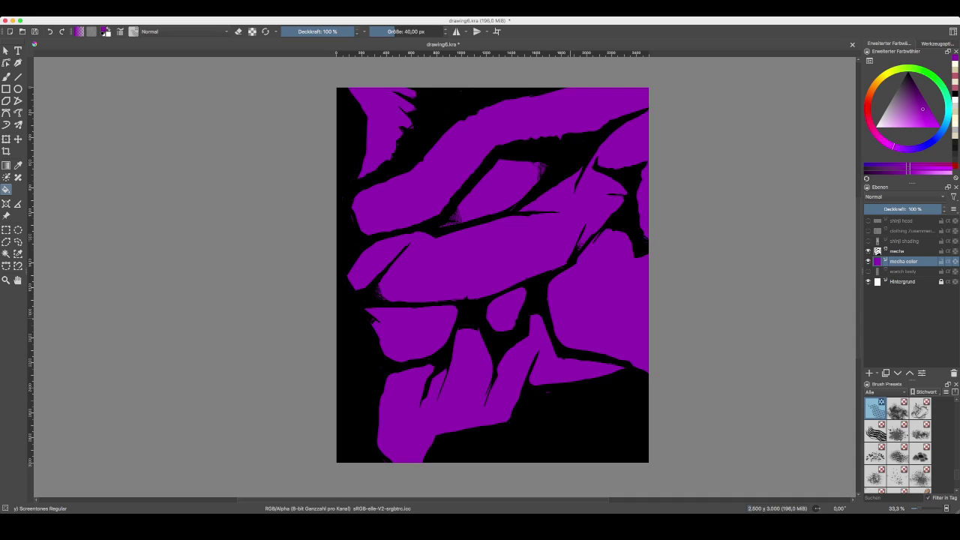
{"action": "left_click", "coordinate": [886, 73]}
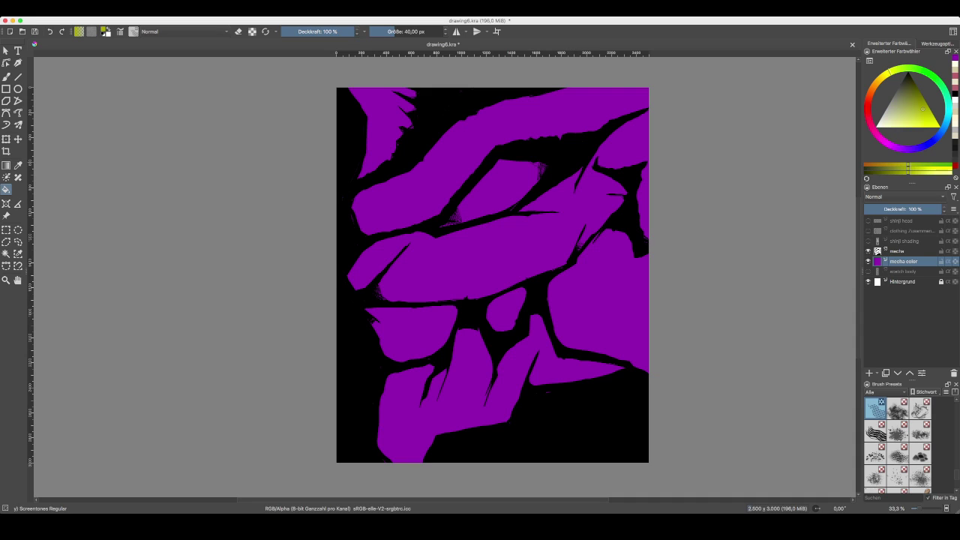
{"action": "left_click", "coordinate": [930, 124]}
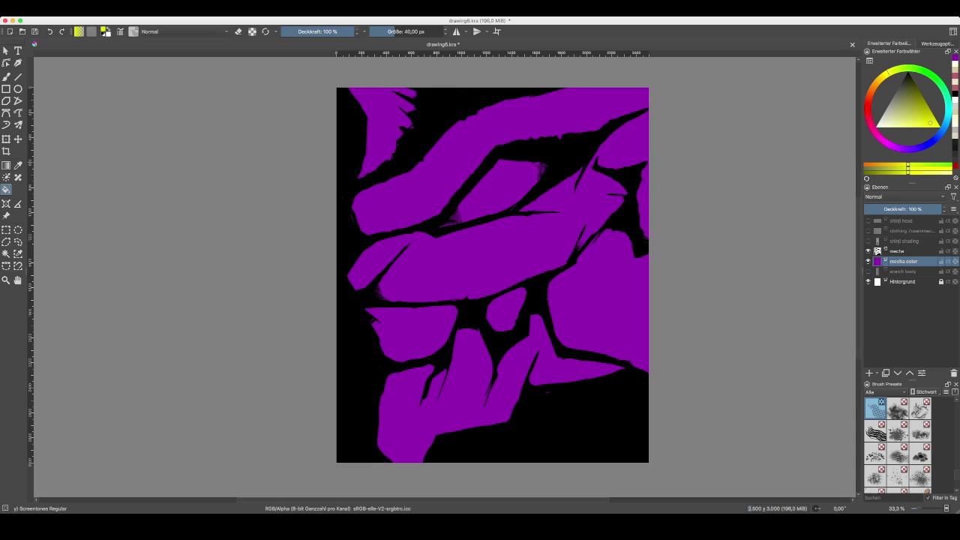
{"action": "scroll", "coordinate": [898, 445], "scroll_direction": "down", "scroll_amount": 10}
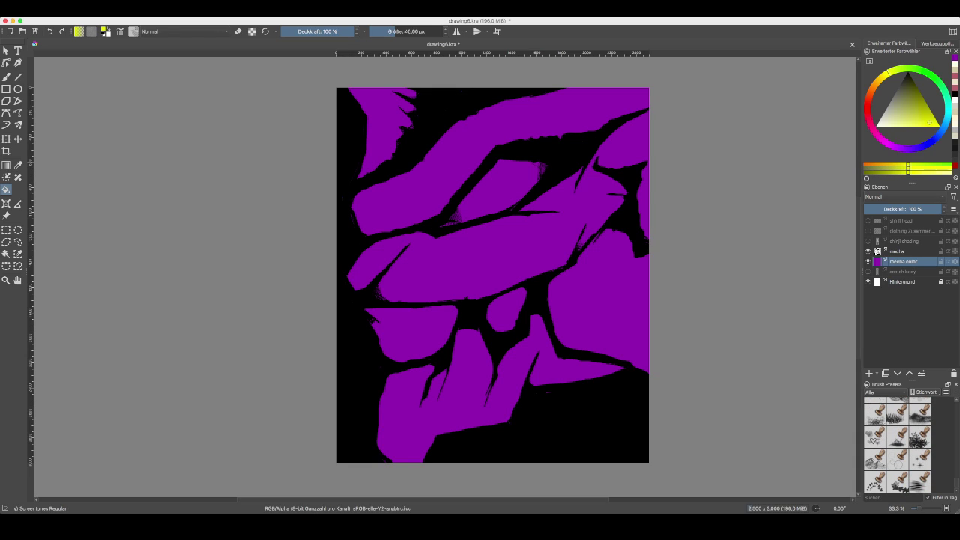
{"action": "scroll", "coordinate": [898, 445], "scroll_direction": "up", "scroll_amount": 10}
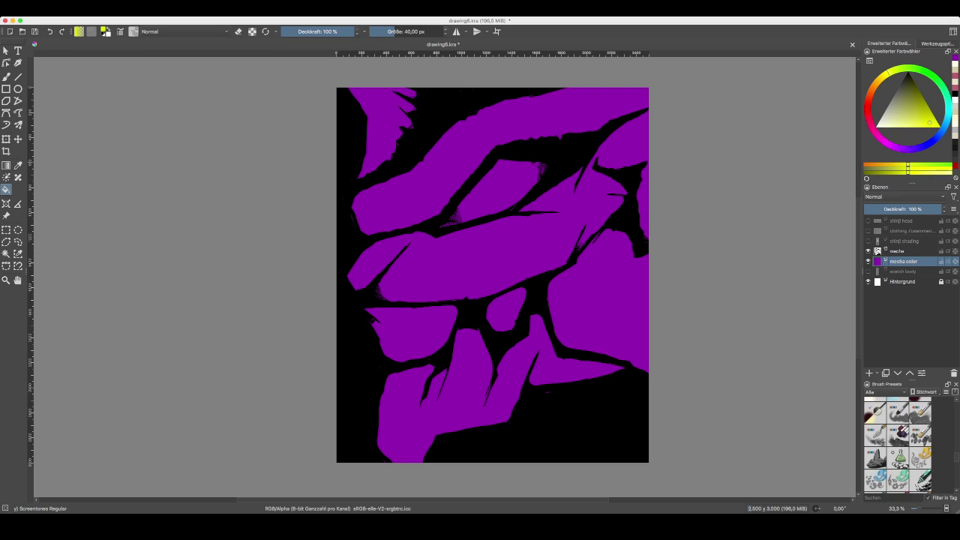
{"action": "scroll", "coordinate": [898, 445], "scroll_direction": "up", "scroll_amount": 10}
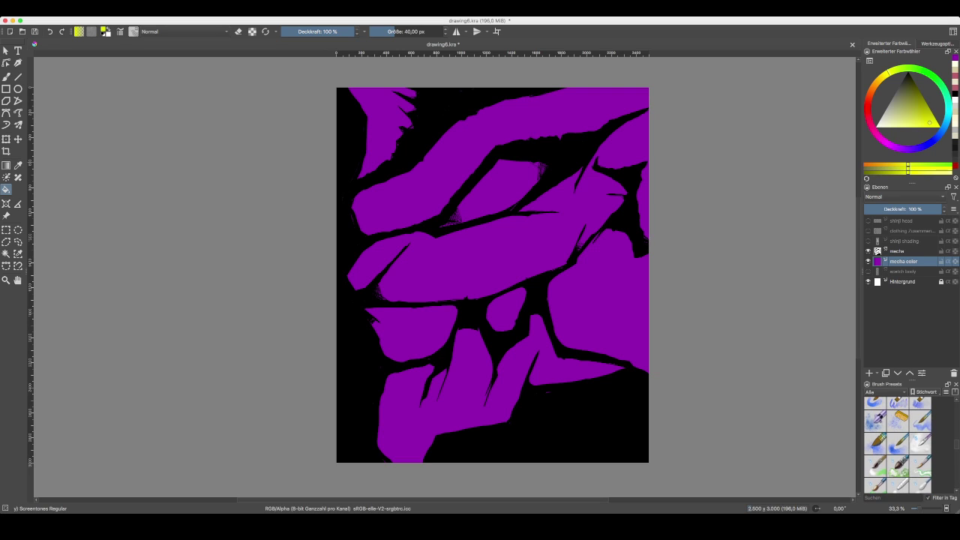
{"action": "scroll", "coordinate": [897, 445], "scroll_direction": "down", "scroll_amount": 2}
- Fill the mecha's eye opening with the off-white background colour on the mecha layer
{"action": "left_click", "coordinate": [898, 252]}
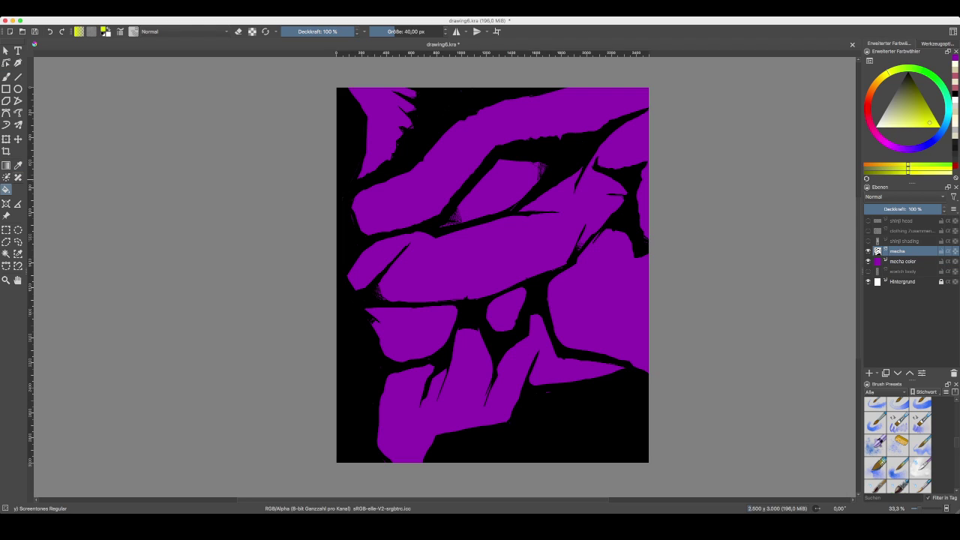
{"action": "key", "text": "x"}
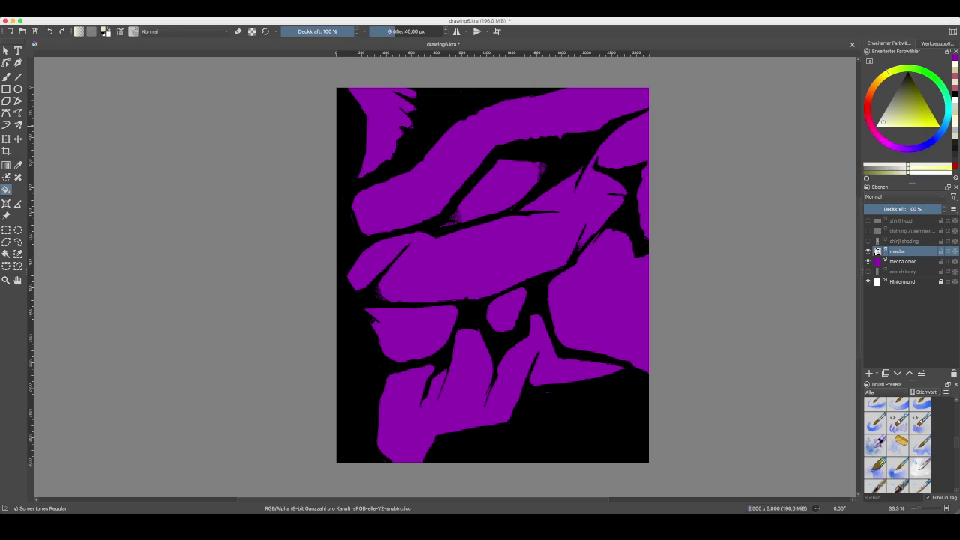
{"action": "left_click", "coordinate": [458, 217]}
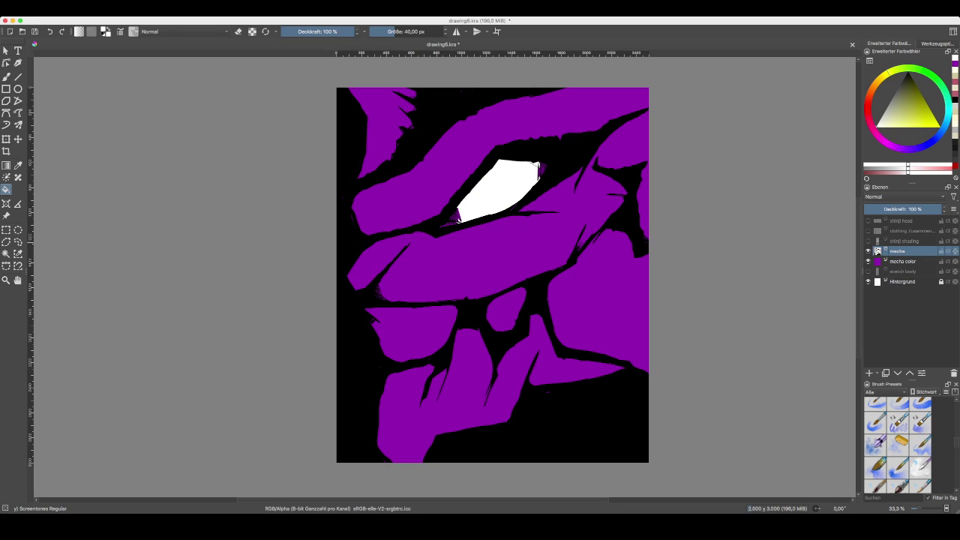
- Set the painting colour to a light yellow-green and choose the RGBA 03 Rake brush for the mecha color layer
{"action": "key", "text": "x"}
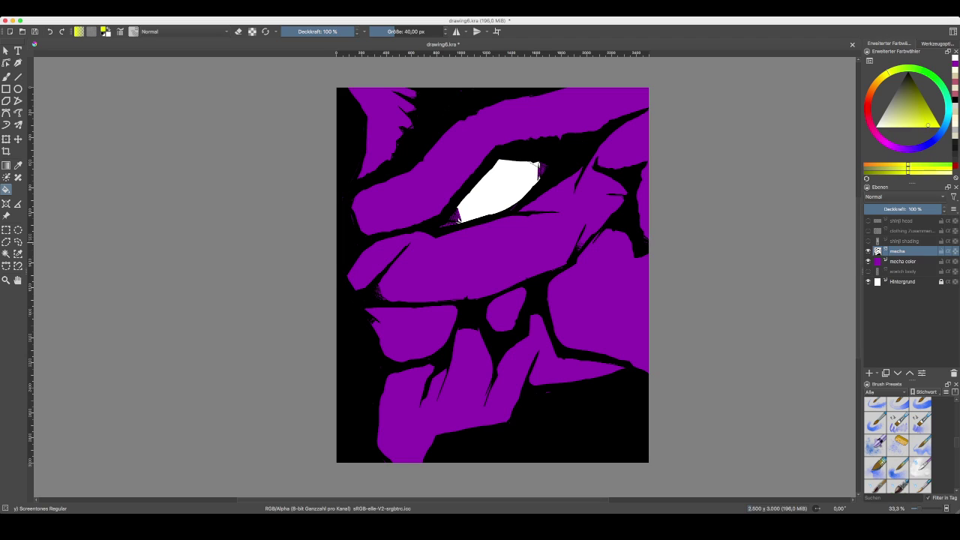
{"action": "left_click", "coordinate": [928, 121]}
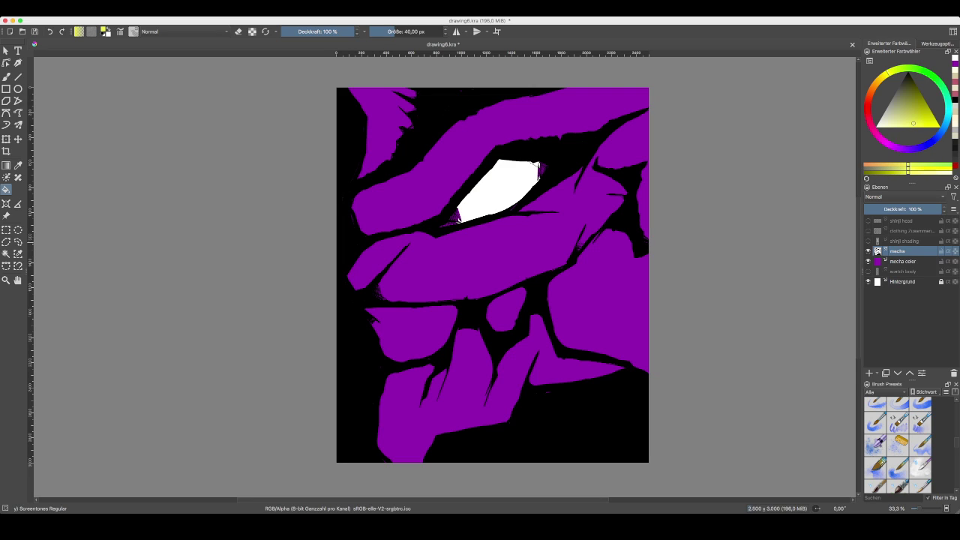
{"action": "key", "text": "Page_Down"}
{"action": "scroll", "coordinate": [898, 445], "scroll_direction": "down", "scroll_amount": 10}
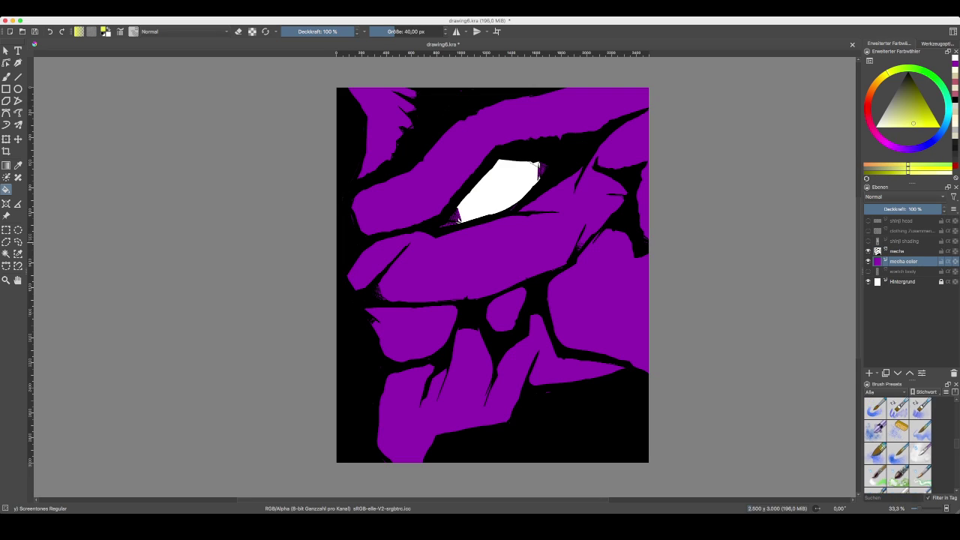
{"action": "scroll", "coordinate": [898, 445], "scroll_direction": "down", "scroll_amount": 3}
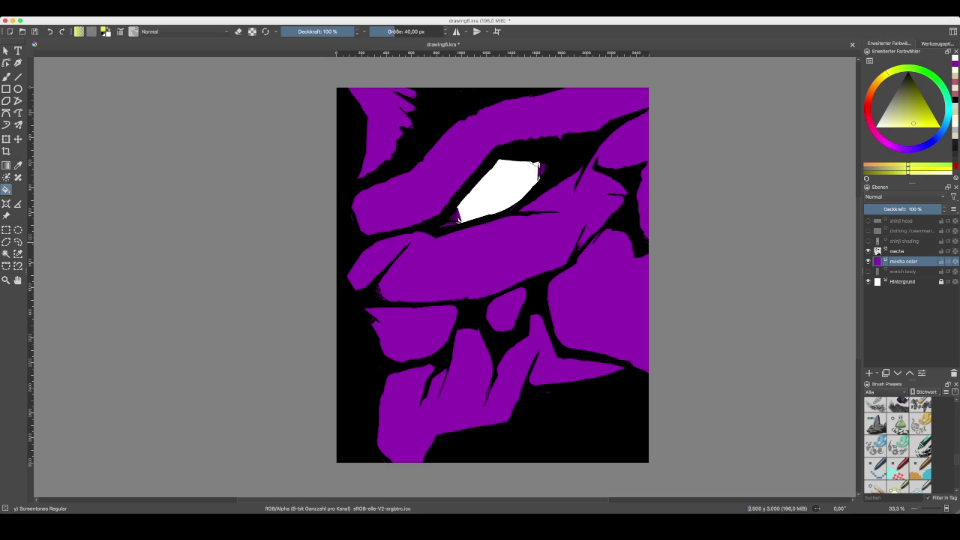
{"action": "scroll", "coordinate": [898, 445], "scroll_direction": "down", "scroll_amount": 5}
{"action": "scroll", "coordinate": [898, 444], "scroll_direction": "down", "scroll_amount": 8}
{"action": "left_click", "coordinate": [876, 445]}
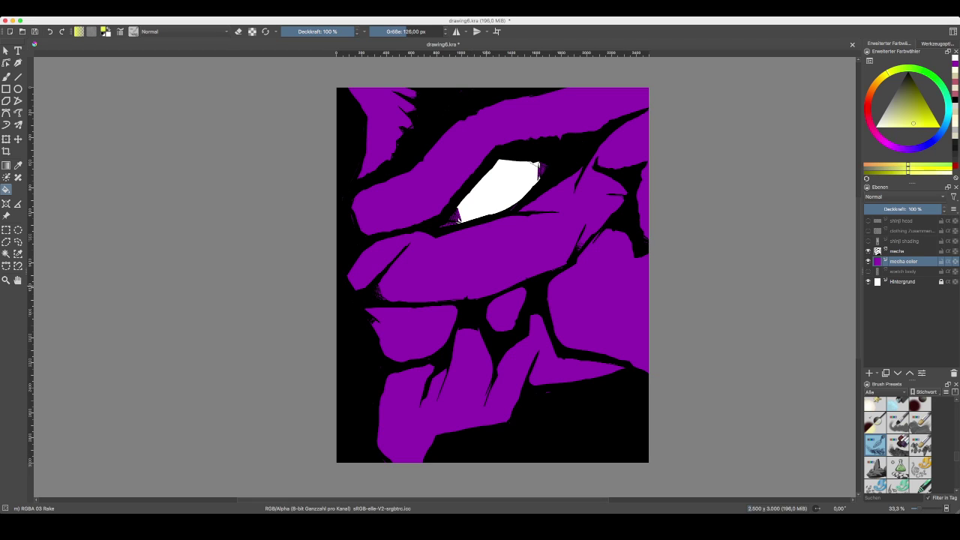
- Try a light yellow-green fill and small rake hatching on the mecha color layer
{"action": "key", "text": "shift+BackSpace"}
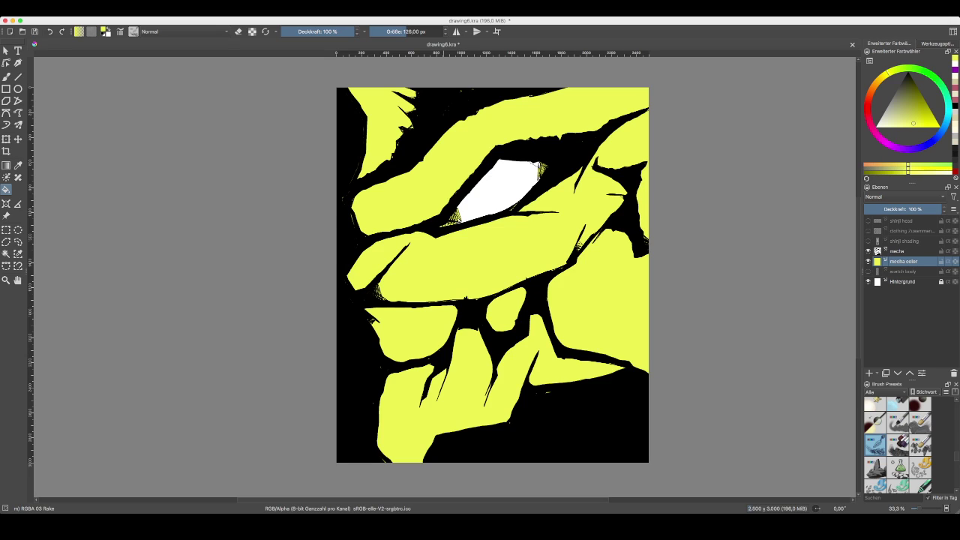
{"action": "key", "text": "ctrl+z"}
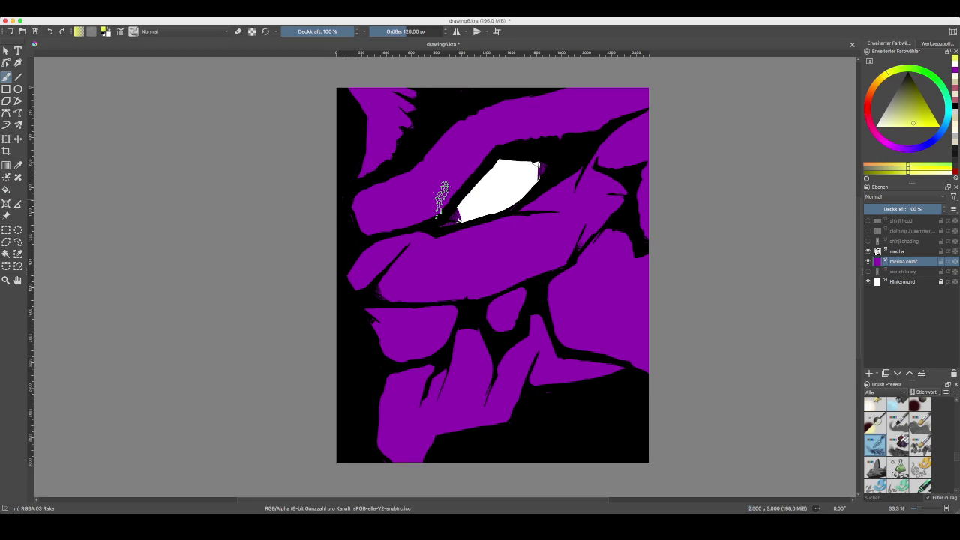
{"action": "left_click_drag", "start_coordinate": [443, 202], "coordinate": [428, 193]}
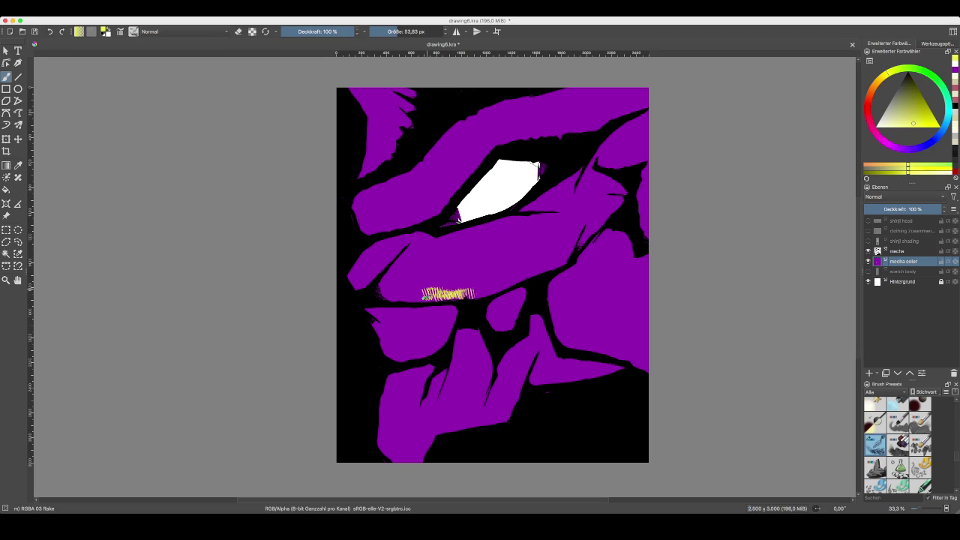
{"action": "key", "text": "ctrl+z"}
- Set the RGBA 03 Rake brush size to 172 px
{"action": "left_click", "coordinate": [411, 32]}
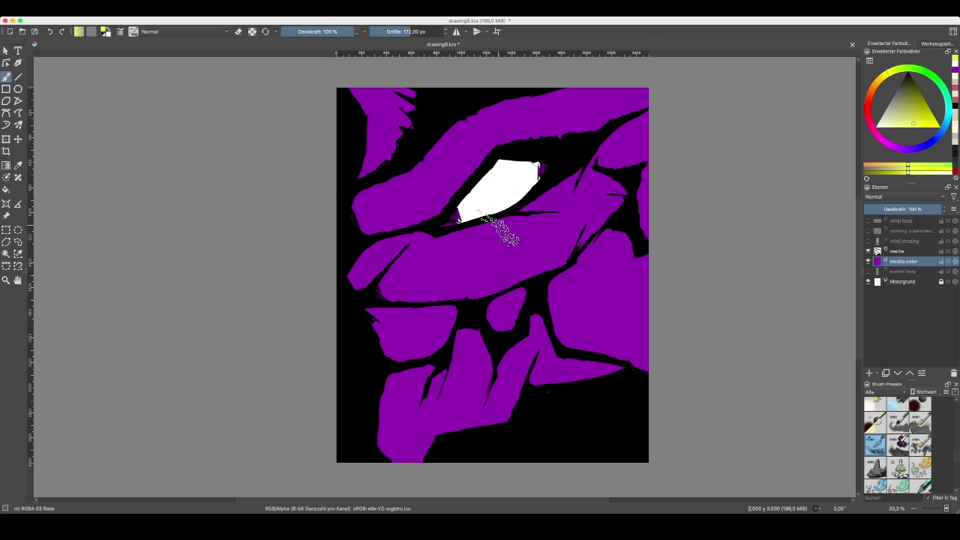
- Try short curved light yellow-green rake strokes across the violet plate beneath the mecha's eye
{"action": "left_click_drag", "start_coordinate": [504, 224], "coordinate": [525, 259]}
{"action": "left_click_drag", "start_coordinate": [529, 209], "coordinate": [553, 231]}
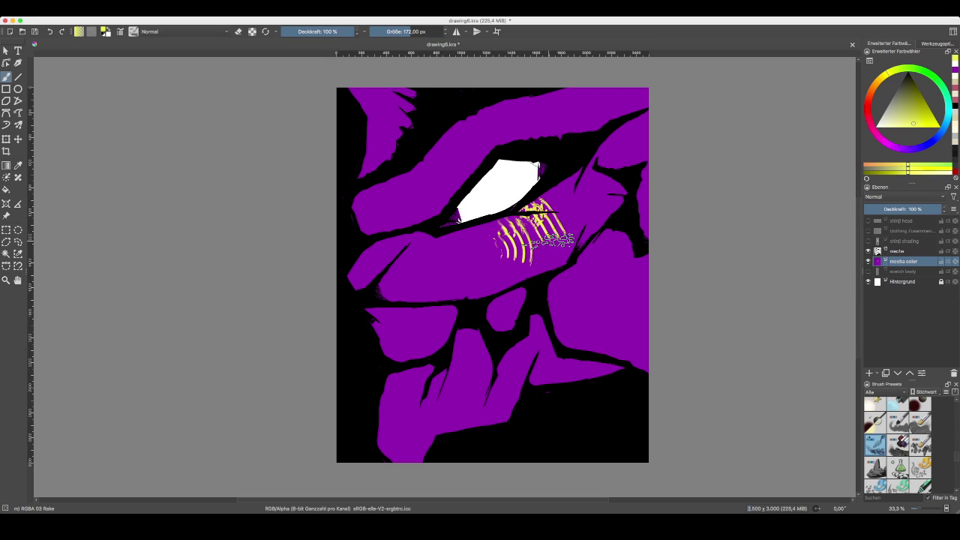
{"action": "left_click_drag", "start_coordinate": [537, 198], "coordinate": [557, 187]}
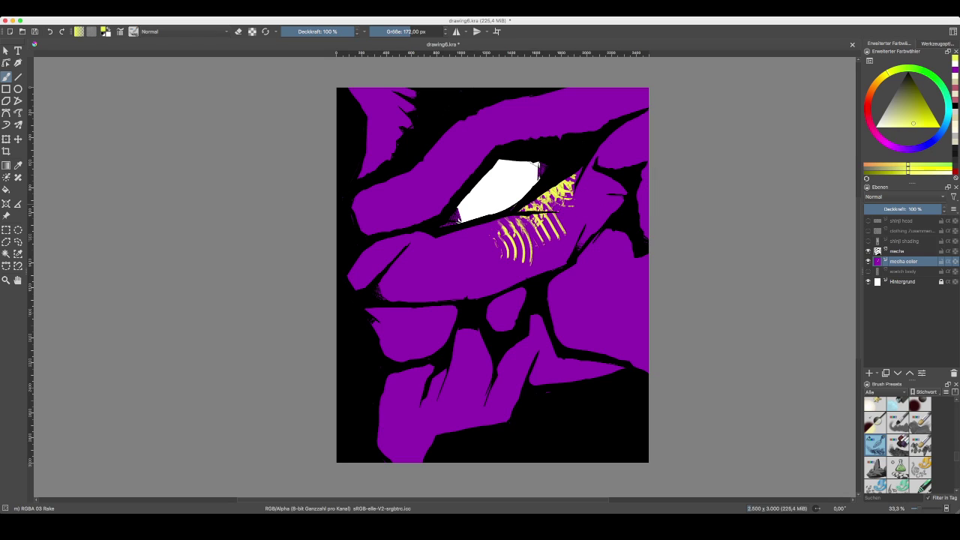
{"action": "key", "text": "ctrl+z"}
{"action": "key", "text": "ctrl+z"}
{"action": "key", "text": "ctrl+z"}
{"action": "key", "text": "ctrl+z"}
- Paint more saturated yellow rake strokes along the upper-left and lower edges of the mecha's eye on the mecha color layer
{"action": "left_click", "coordinate": [922, 127]}
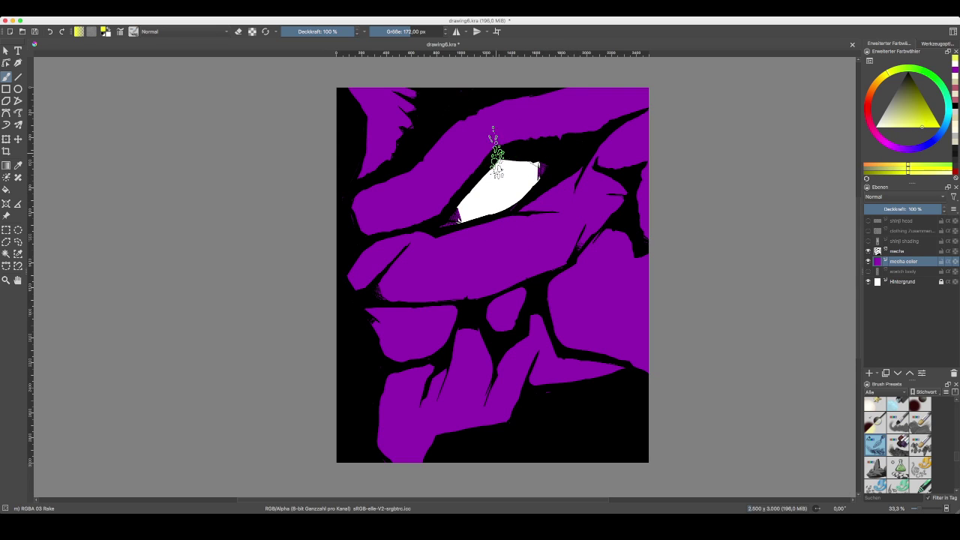
{"action": "left_click_drag", "start_coordinate": [487, 154], "coordinate": [433, 221]}
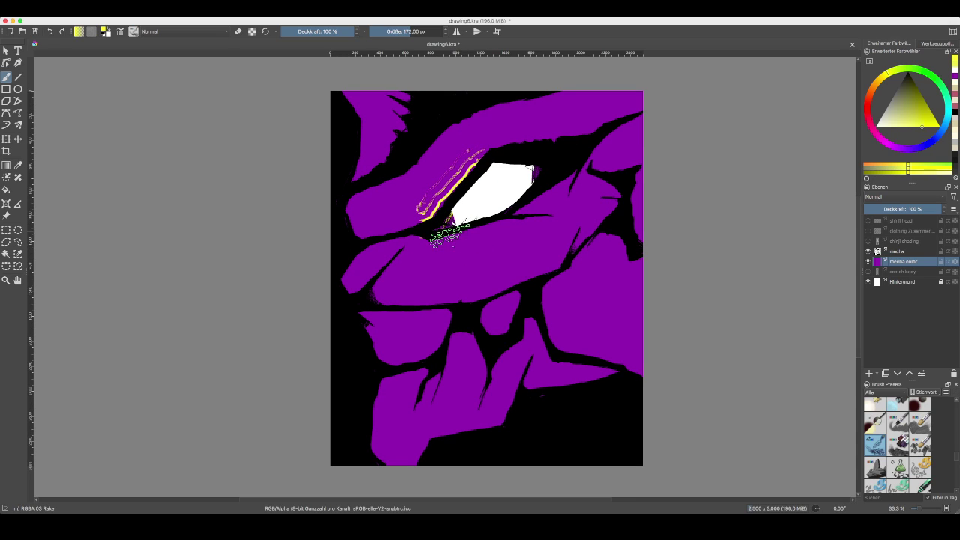
{"action": "mouse_move", "coordinate": [439, 240]}
{"action": "left_mouse_down"}
{"action": "mouse_move", "coordinate": [503, 231]}
{"action": "mouse_move", "coordinate": [561, 199]}
{"action": "left_mouse_up"}
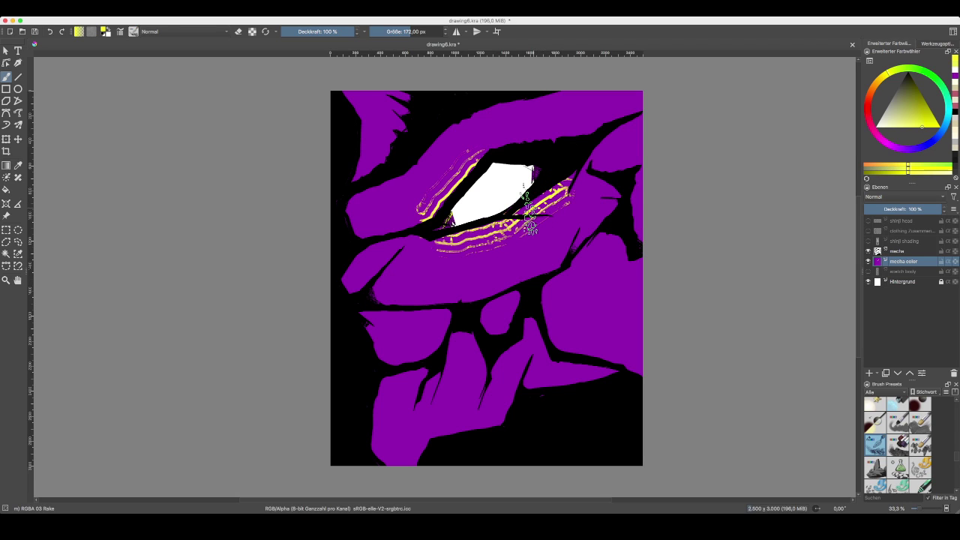
- Try yellow rake strokes across the violet plates around the eye, the upper-left plate, the lower fingers and the right-hand plate
{"action": "mouse_move", "coordinate": [416, 239]}
{"action": "left_mouse_down"}
{"action": "mouse_move", "coordinate": [344, 257]}
{"action": "mouse_move", "coordinate": [358, 289]}
{"action": "left_mouse_up"}
{"action": "mouse_move", "coordinate": [376, 221]}
{"action": "left_mouse_down"}
{"action": "mouse_move", "coordinate": [365, 234]}
{"action": "mouse_move", "coordinate": [358, 210]}
{"action": "mouse_move", "coordinate": [373, 131]}
{"action": "mouse_move", "coordinate": [379, 165]}
{"action": "left_mouse_up"}
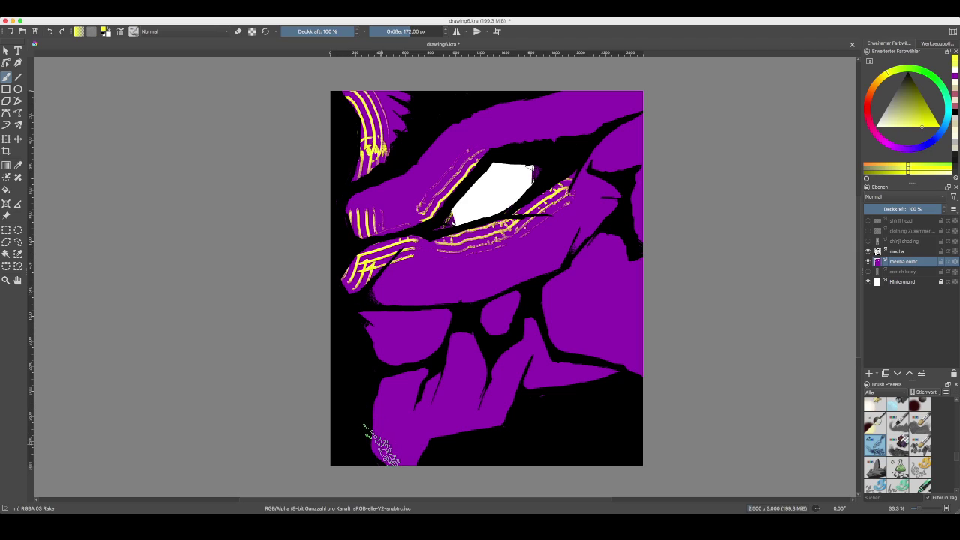
{"action": "mouse_move", "coordinate": [384, 450]}
{"action": "left_mouse_down"}
{"action": "mouse_move", "coordinate": [394, 454]}
{"action": "mouse_move", "coordinate": [424, 409]}
{"action": "mouse_move", "coordinate": [442, 431]}
{"action": "mouse_move", "coordinate": [494, 431]}
{"action": "mouse_move", "coordinate": [497, 361]}
{"action": "mouse_move", "coordinate": [578, 373]}
{"action": "left_mouse_up"}
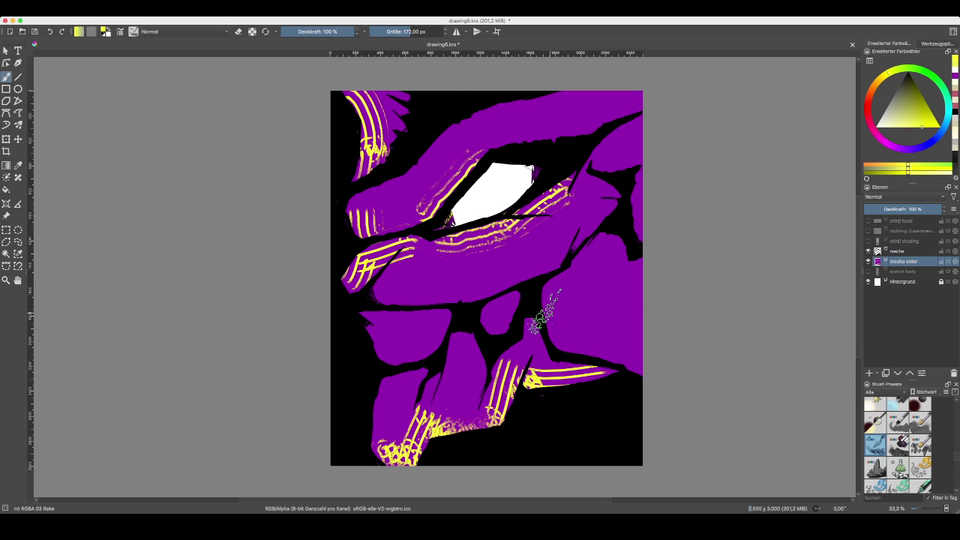
{"action": "mouse_move", "coordinate": [546, 296]}
{"action": "left_mouse_down"}
{"action": "mouse_move", "coordinate": [548, 341]}
{"action": "mouse_move", "coordinate": [616, 356]}
{"action": "mouse_move", "coordinate": [559, 283]}
{"action": "mouse_move", "coordinate": [562, 268]}
{"action": "mouse_move", "coordinate": [578, 283]}
{"action": "mouse_move", "coordinate": [606, 260]}
{"action": "mouse_move", "coordinate": [627, 249]}
{"action": "left_mouse_up"}
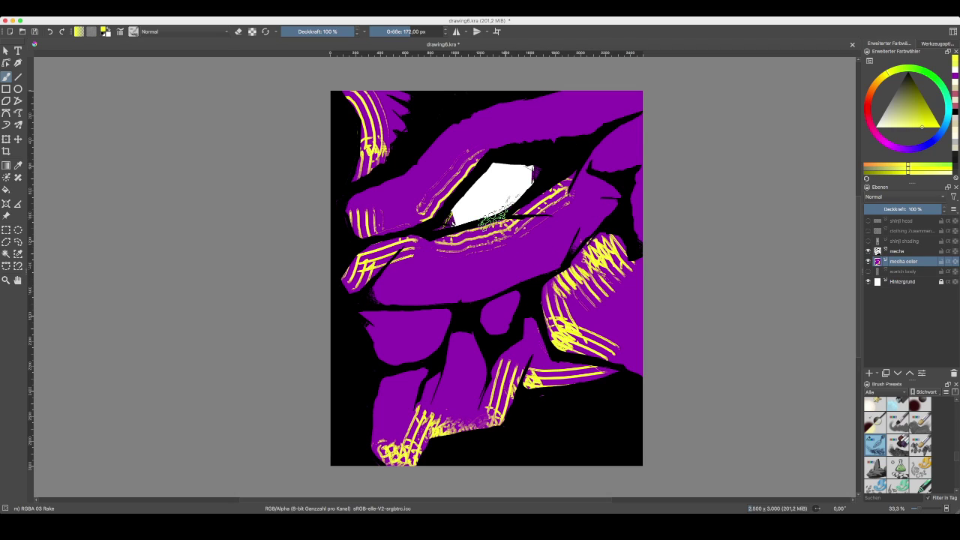
{"action": "mouse_move", "coordinate": [446, 178]}
{"action": "left_mouse_down"}
{"action": "mouse_move", "coordinate": [472, 150]}
{"action": "mouse_move", "coordinate": [503, 169]}
{"action": "mouse_move", "coordinate": [521, 131]}
{"action": "left_mouse_up"}
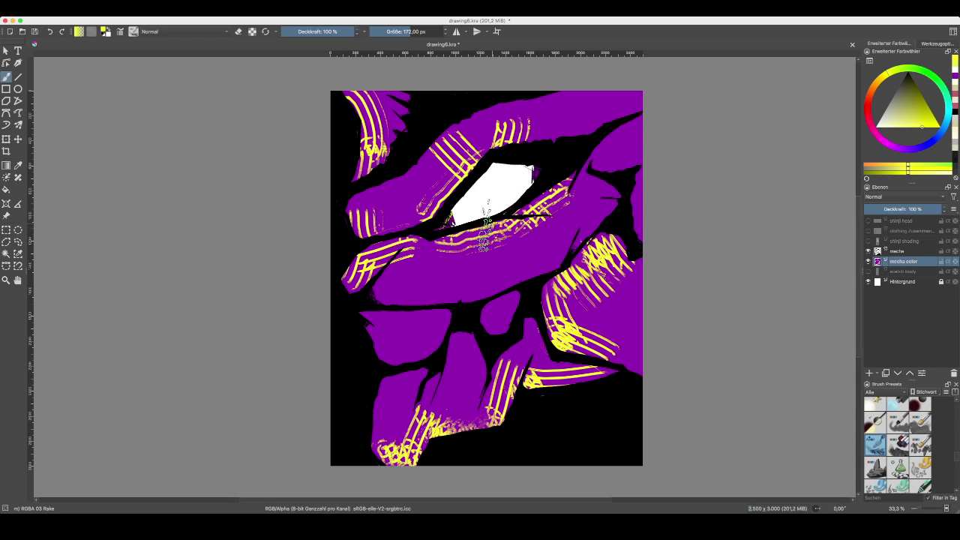
{"action": "left_click_drag", "start_coordinate": [502, 261], "coordinate": [491, 279]}
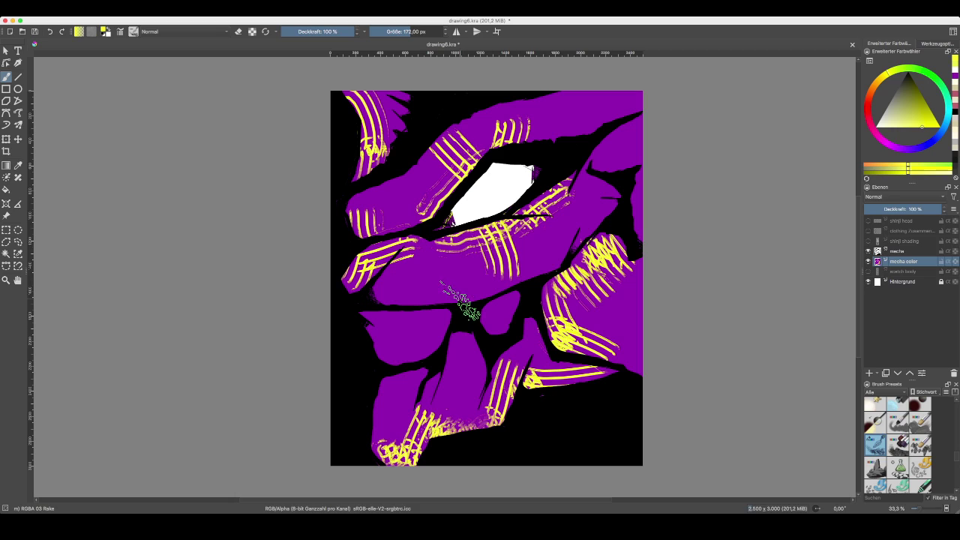
{"action": "mouse_move", "coordinate": [445, 300]}
{"action": "left_mouse_down"}
{"action": "mouse_move", "coordinate": [440, 289]}
{"action": "mouse_move", "coordinate": [420, 293]}
{"action": "mouse_move", "coordinate": [390, 327]}
{"action": "mouse_move", "coordinate": [434, 312]}
{"action": "mouse_move", "coordinate": [441, 351]}
{"action": "left_mouse_up"}
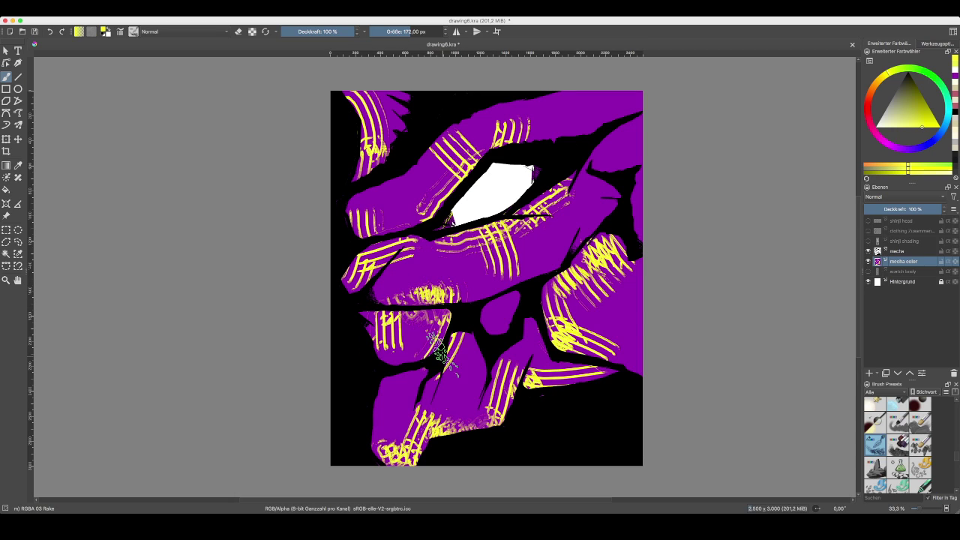
- Undo all the yellow rake strokes on the mecha color layer, including those around the eye
{"action": "key", "text": "ctrl+z"}
{"action": "key", "text": "ctrl+z"}
{"action": "key", "text": "ctrl+z"}
{"action": "key", "text": "ctrl+z"}
{"action": "key", "text": "ctrl+z"}
{"action": "key", "text": "ctrl+z"}
{"action": "key", "text": "ctrl+z"}
{"action": "key", "text": "ctrl+z"}
{"action": "key", "text": "ctrl+z"}
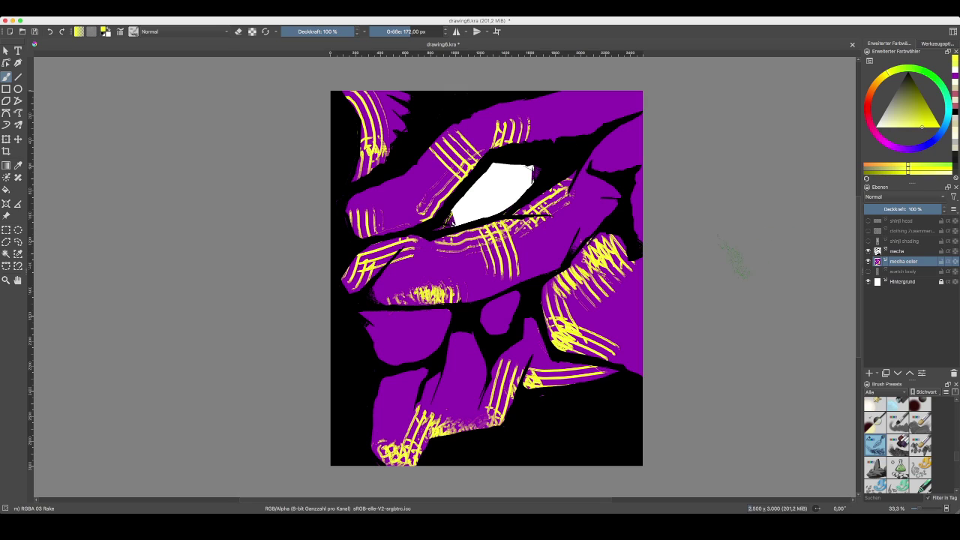
{"action": "key", "text": "ctrl+z"}
{"action": "key", "text": "ctrl+z"}
{"action": "key", "text": "ctrl+z"}
{"action": "key", "text": "ctrl+z"}
{"action": "key", "text": "ctrl+z"}
{"action": "key", "text": "ctrl+z"}
{"action": "key", "text": "ctrl+z"}
{"action": "key", "text": "ctrl+z"}
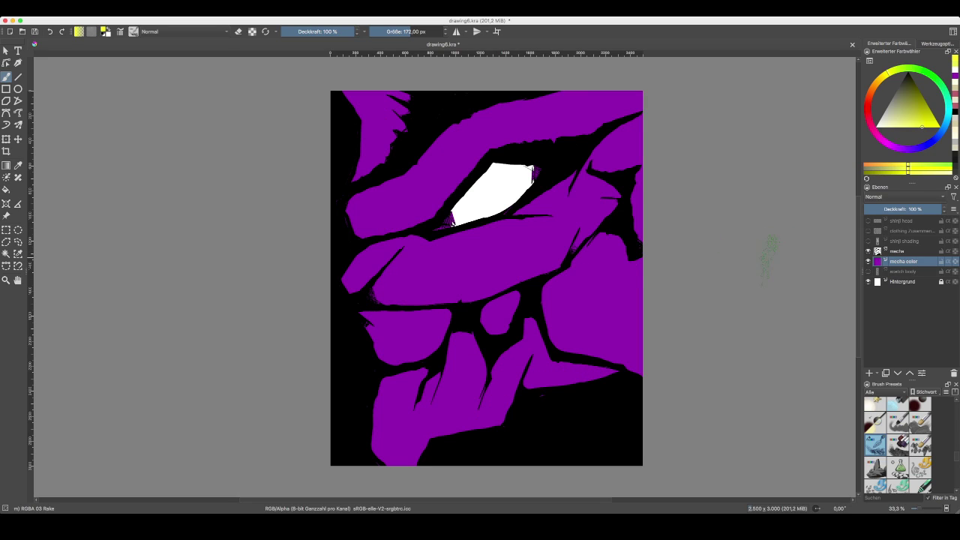
- Try the Texture Noise brush in yellow along the upper-left and lower edges of the eye, with short branches into the violet plates
{"action": "scroll", "coordinate": [898, 444], "scroll_direction": "down", "scroll_amount": 8}
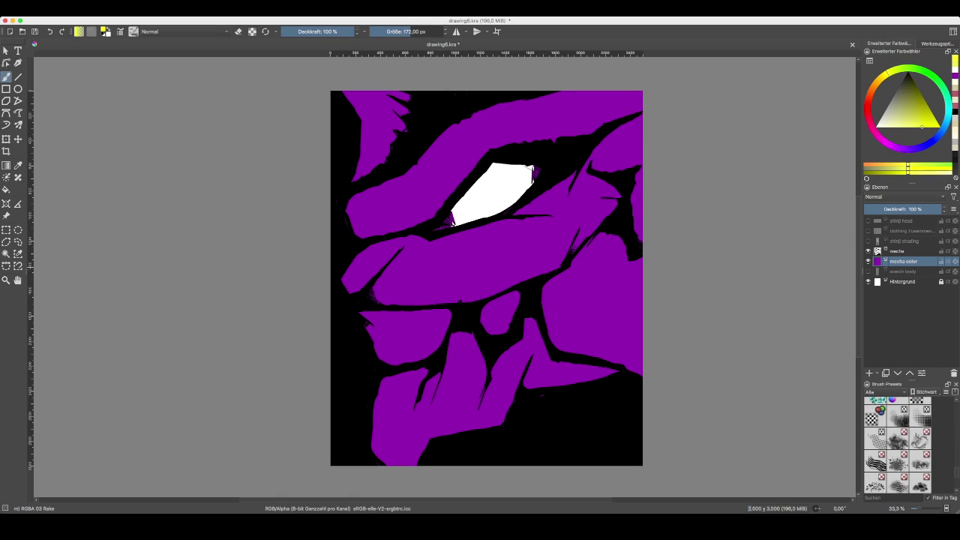
{"action": "left_click", "coordinate": [920, 461]}
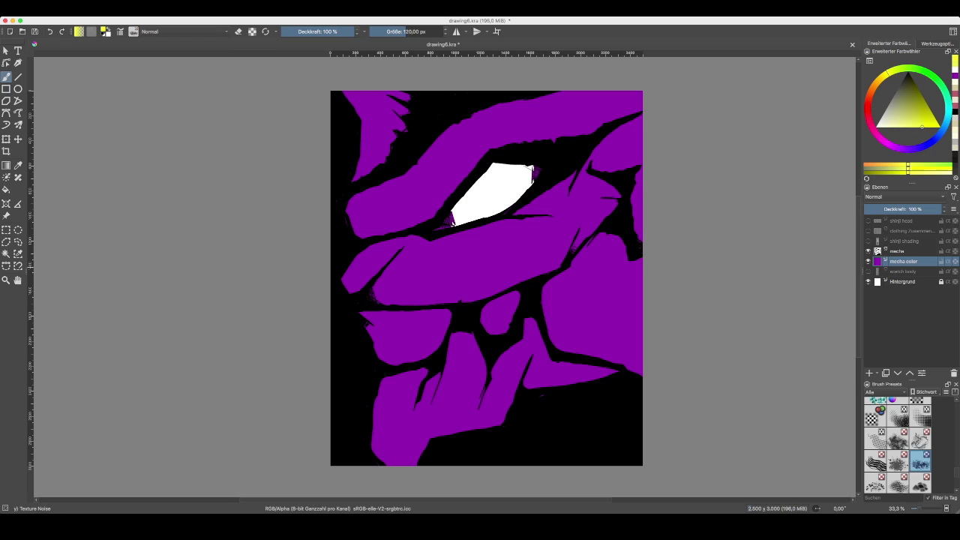
{"action": "left_click_drag", "start_coordinate": [484, 241], "coordinate": [504, 279]}
{"action": "key", "text": "ctrl+z"}
{"action": "mouse_move", "coordinate": [429, 221]}
{"action": "left_mouse_down"}
{"action": "mouse_move", "coordinate": [492, 152]}
{"action": "mouse_move", "coordinate": [464, 174]}
{"action": "mouse_move", "coordinate": [507, 150]}
{"action": "mouse_move", "coordinate": [483, 154]}
{"action": "left_mouse_up"}
{"action": "left_click_drag", "start_coordinate": [453, 196], "coordinate": [429, 183]}
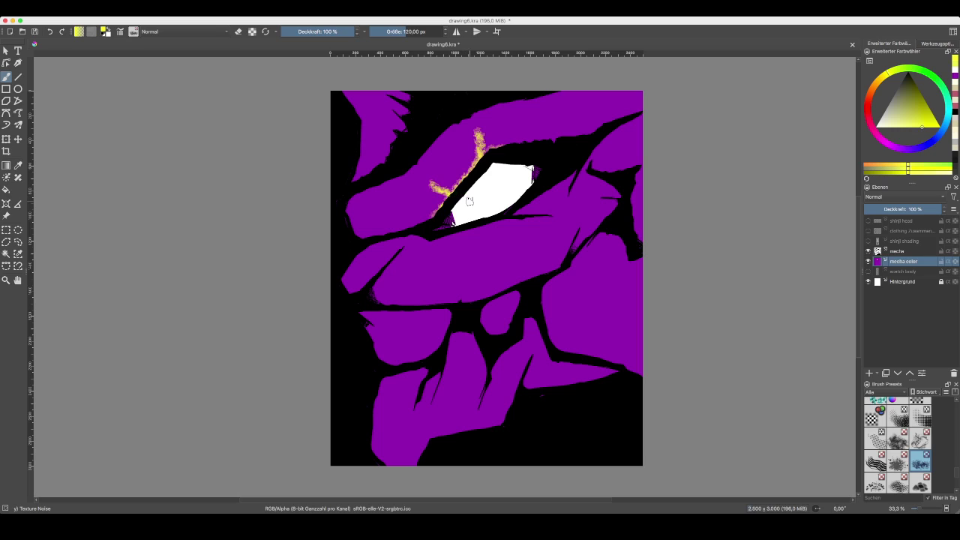
{"action": "mouse_move", "coordinate": [457, 230]}
{"action": "left_mouse_down"}
{"action": "mouse_move", "coordinate": [509, 224]}
{"action": "mouse_move", "coordinate": [501, 221]}
{"action": "mouse_move", "coordinate": [525, 243]}
{"action": "left_mouse_up"}
{"action": "mouse_move", "coordinate": [534, 197]}
{"action": "left_mouse_down"}
{"action": "mouse_move", "coordinate": [511, 247]}
{"action": "mouse_move", "coordinate": [499, 228]}
{"action": "mouse_move", "coordinate": [514, 258]}
{"action": "left_mouse_up"}
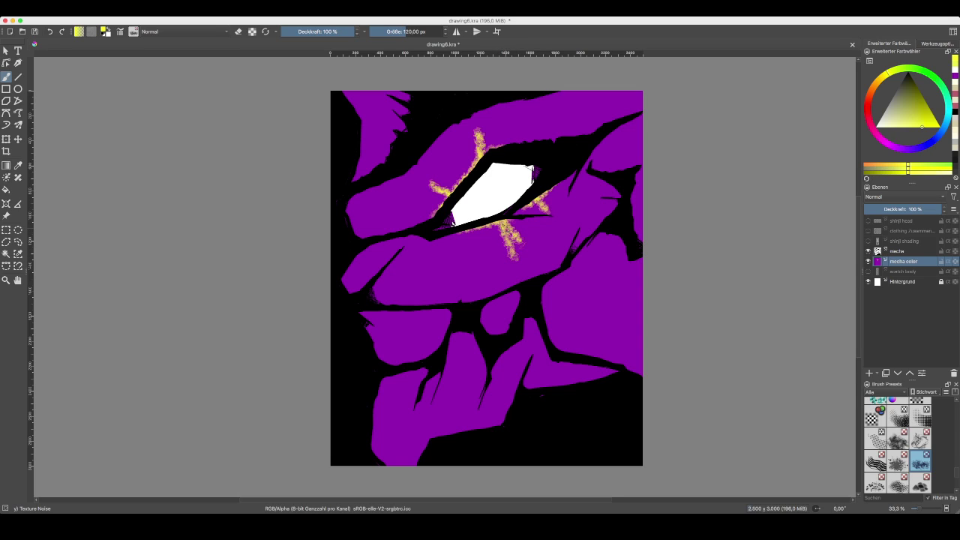
- Undo the textured branches below the eye and repaint them longer, extending the yellow along the eye's lower-right edge
{"action": "key", "text": "ctrl+z"}
{"action": "key", "text": "ctrl+z"}
{"action": "key", "text": "ctrl+z"}
{"action": "key", "text": "ctrl+z"}
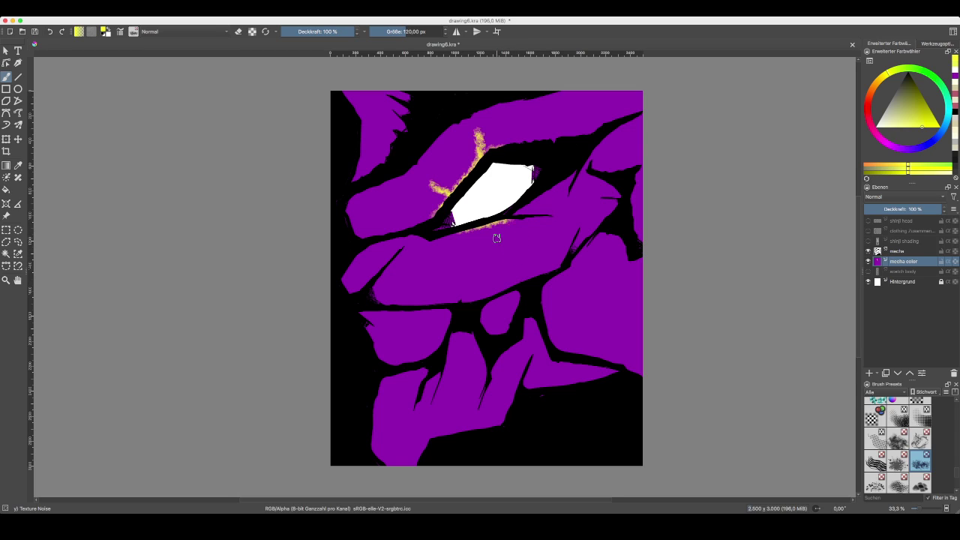
{"action": "left_click_drag", "start_coordinate": [499, 226], "coordinate": [509, 268]}
{"action": "mouse_move", "coordinate": [538, 198]}
{"action": "left_mouse_down"}
{"action": "mouse_move", "coordinate": [557, 181]}
{"action": "mouse_move", "coordinate": [510, 221]}
{"action": "left_mouse_up"}
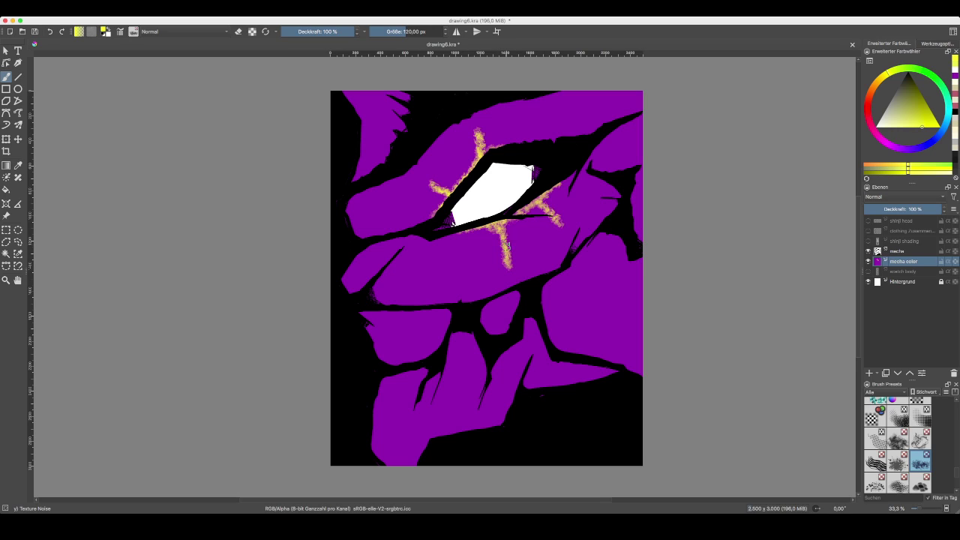
- Paint yellow Texture Noise highlights along the edges of the jaw plates, lower fingers, right-hand plate and upper-left plate
{"action": "mouse_move", "coordinate": [381, 367]}
{"action": "left_mouse_down"}
{"action": "mouse_move", "coordinate": [373, 337]}
{"action": "mouse_move", "coordinate": [383, 361]}
{"action": "mouse_move", "coordinate": [409, 364]}
{"action": "mouse_move", "coordinate": [386, 364]}
{"action": "mouse_move", "coordinate": [378, 348]}
{"action": "mouse_move", "coordinate": [410, 363]}
{"action": "mouse_move", "coordinate": [443, 336]}
{"action": "mouse_move", "coordinate": [419, 359]}
{"action": "left_mouse_up"}
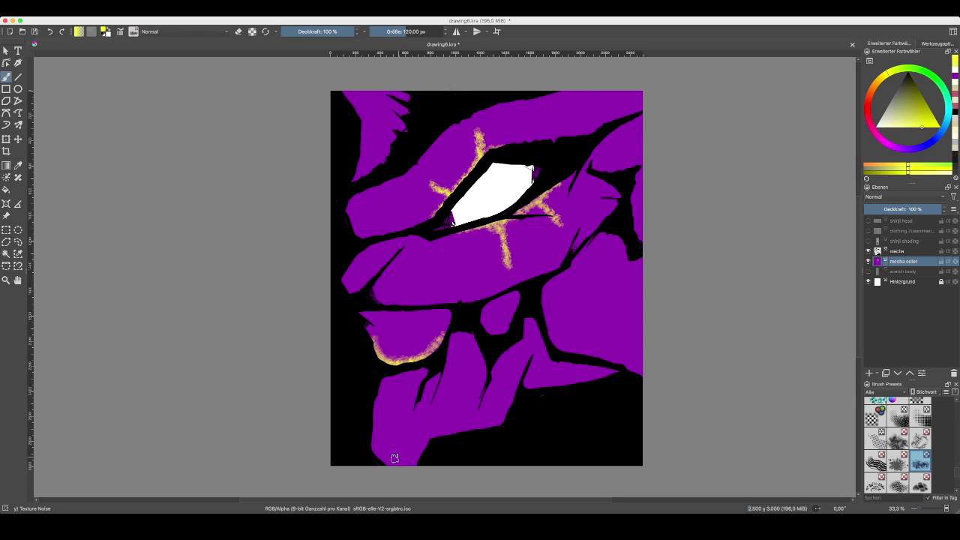
{"action": "mouse_move", "coordinate": [371, 456]}
{"action": "left_mouse_down"}
{"action": "mouse_move", "coordinate": [396, 463]}
{"action": "mouse_move", "coordinate": [403, 443]}
{"action": "mouse_move", "coordinate": [417, 462]}
{"action": "left_mouse_up"}
{"action": "mouse_move", "coordinate": [428, 440]}
{"action": "left_mouse_down"}
{"action": "mouse_move", "coordinate": [460, 430]}
{"action": "mouse_move", "coordinate": [472, 396]}
{"action": "mouse_move", "coordinate": [484, 425]}
{"action": "mouse_move", "coordinate": [501, 417]}
{"action": "mouse_move", "coordinate": [518, 379]}
{"action": "left_mouse_up"}
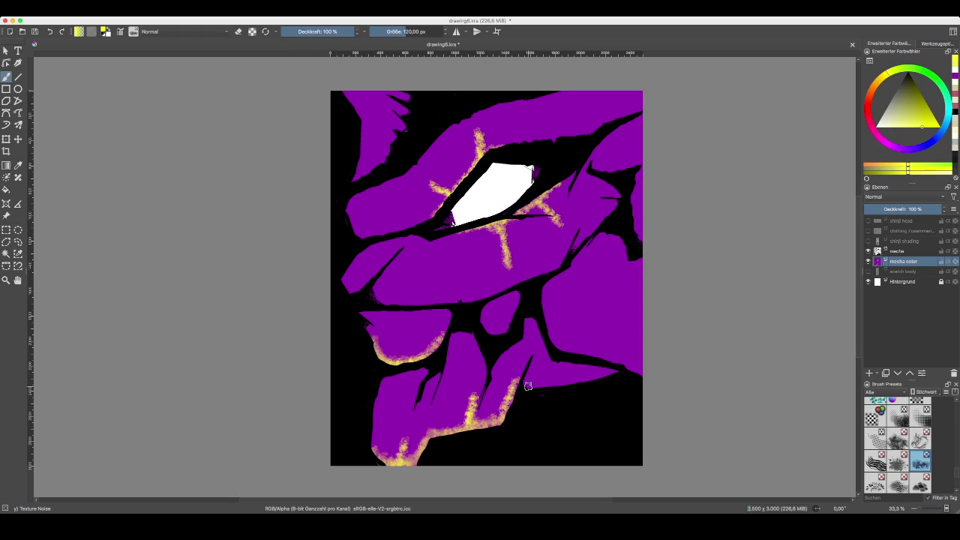
{"action": "mouse_move", "coordinate": [544, 287]}
{"action": "left_mouse_down"}
{"action": "mouse_move", "coordinate": [554, 339]}
{"action": "mouse_move", "coordinate": [618, 367]}
{"action": "left_mouse_up"}
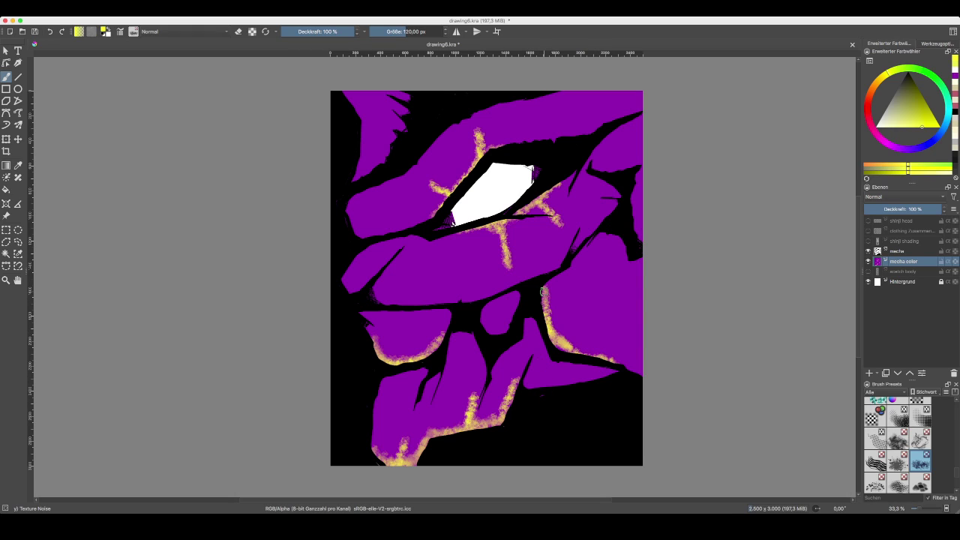
{"action": "mouse_move", "coordinate": [539, 288]}
{"action": "left_mouse_down"}
{"action": "mouse_move", "coordinate": [562, 282]}
{"action": "mouse_move", "coordinate": [582, 303]}
{"action": "mouse_move", "coordinate": [575, 267]}
{"action": "mouse_move", "coordinate": [600, 248]}
{"action": "left_mouse_up"}
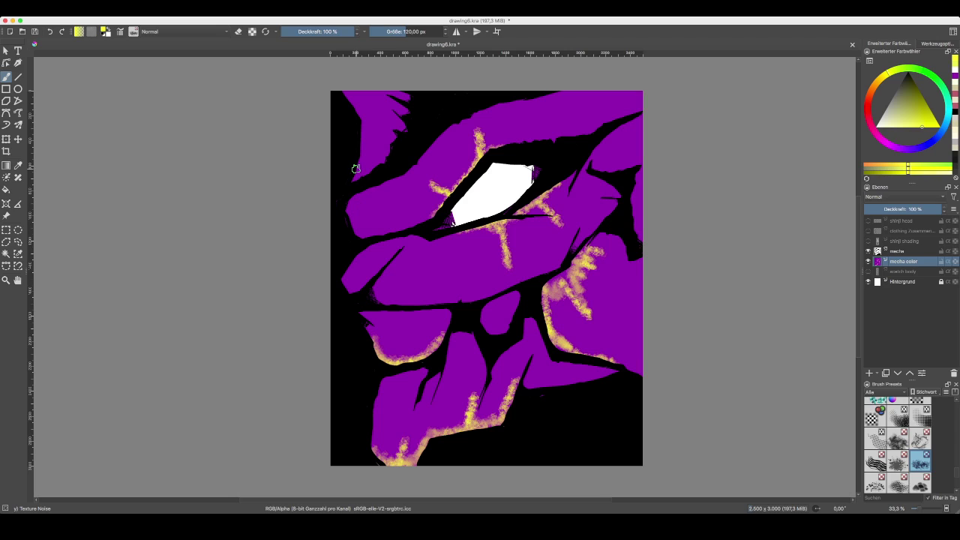
{"action": "left_click_drag", "start_coordinate": [355, 168], "coordinate": [394, 104]}
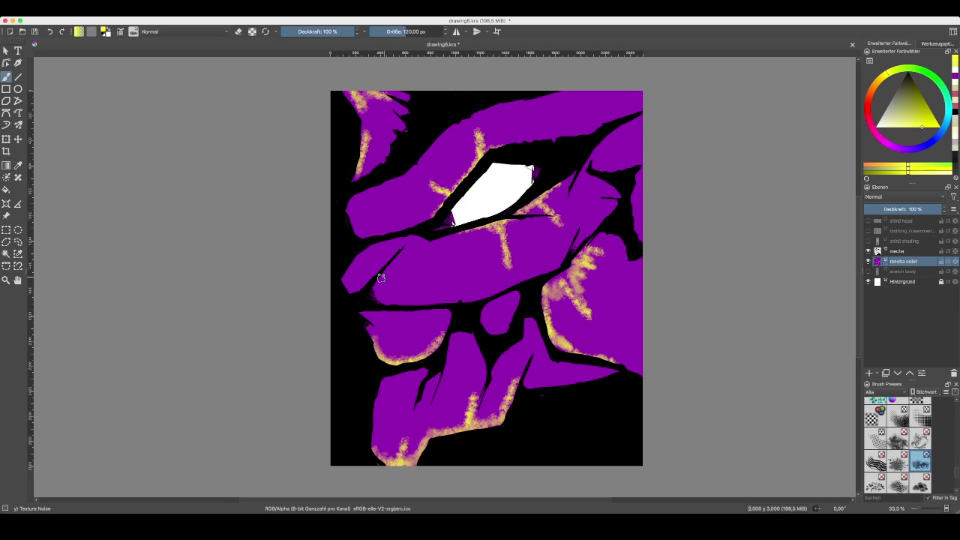
{"action": "mouse_move", "coordinate": [381, 348]}
{"action": "left_mouse_down"}
{"action": "mouse_move", "coordinate": [382, 339]}
{"action": "mouse_move", "coordinate": [393, 351]}
{"action": "left_mouse_up"}
{"action": "mouse_move", "coordinate": [465, 300]}
{"action": "left_mouse_down"}
{"action": "mouse_move", "coordinate": [408, 287]}
{"action": "mouse_move", "coordinate": [407, 300]}
{"action": "mouse_move", "coordinate": [348, 291]}
{"action": "mouse_move", "coordinate": [439, 303]}
{"action": "left_mouse_up"}
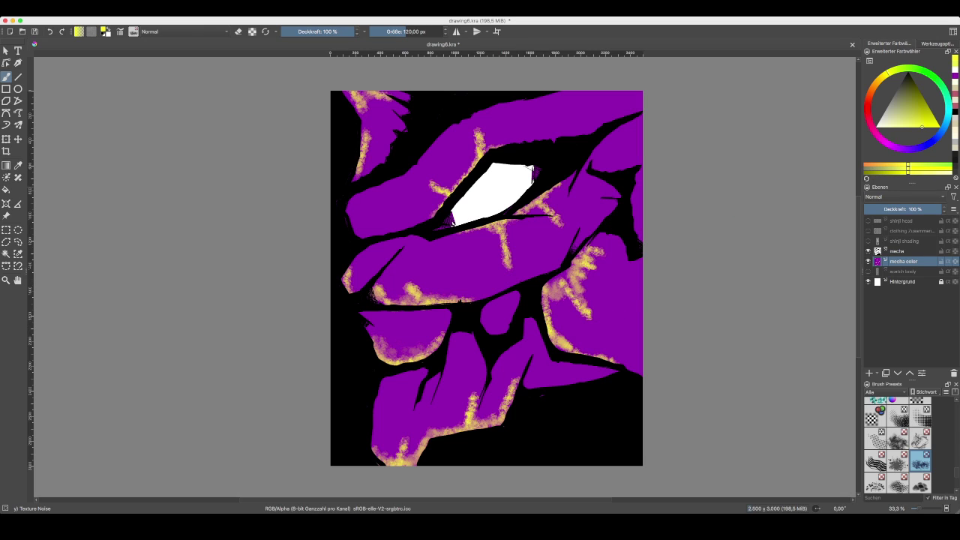
- Paint black spikes into the right-hand plate on the mecha layer with the Sketching-2 Chrome Large brush at 229.50 px
{"action": "left_click", "coordinate": [879, 252]}
{"action": "scroll", "coordinate": [898, 445], "scroll_direction": "down", "scroll_amount": 2}
{"action": "scroll", "coordinate": [898, 445], "scroll_direction": "up", "scroll_amount": 5}
{"action": "left_click", "coordinate": [875, 458]}
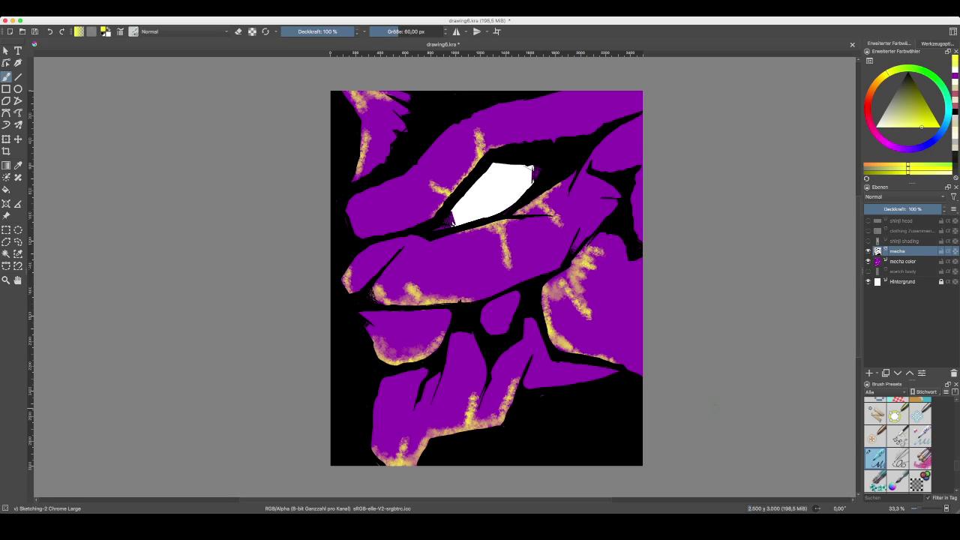
{"action": "left_click", "coordinate": [414, 32]}
{"action": "key", "text": "d"}
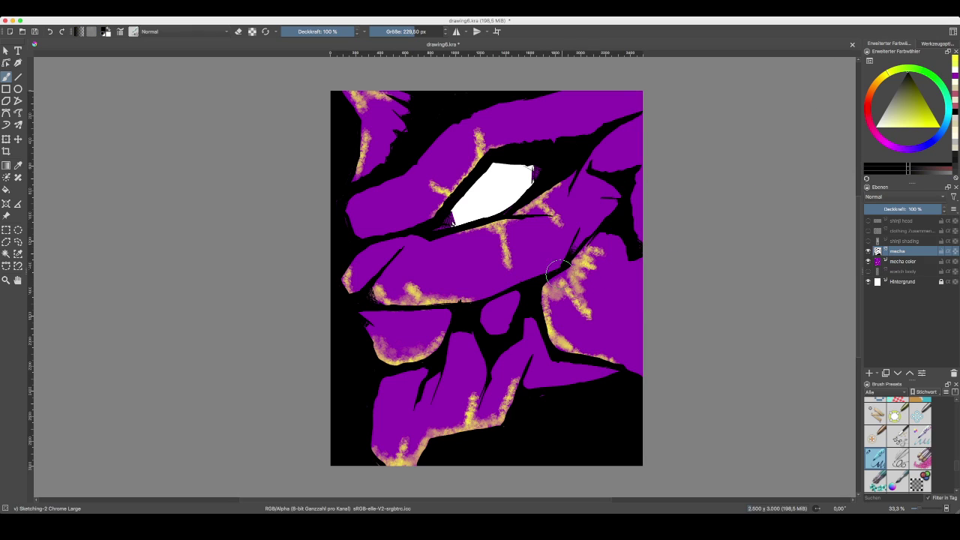
{"action": "mouse_move", "coordinate": [560, 277]}
{"action": "left_mouse_down"}
{"action": "mouse_move", "coordinate": [597, 326]}
{"action": "mouse_move", "coordinate": [600, 316]}
{"action": "mouse_move", "coordinate": [561, 269]}
{"action": "mouse_move", "coordinate": [598, 313]}
{"action": "mouse_move", "coordinate": [564, 276]}
{"action": "mouse_move", "coordinate": [593, 315]}
{"action": "mouse_move", "coordinate": [584, 301]}
{"action": "mouse_move", "coordinate": [588, 312]}
{"action": "mouse_move", "coordinate": [612, 259]}
{"action": "mouse_move", "coordinate": [593, 254]}
{"action": "mouse_move", "coordinate": [583, 279]}
{"action": "mouse_move", "coordinate": [572, 253]}
{"action": "mouse_move", "coordinate": [617, 285]}
{"action": "mouse_move", "coordinate": [590, 239]}
{"action": "mouse_move", "coordinate": [582, 249]}
{"action": "mouse_move", "coordinate": [586, 241]}
{"action": "mouse_move", "coordinate": [598, 268]}
{"action": "mouse_move", "coordinate": [582, 245]}
{"action": "mouse_move", "coordinate": [568, 279]}
{"action": "mouse_move", "coordinate": [562, 270]}
{"action": "mouse_move", "coordinate": [567, 261]}
{"action": "mouse_move", "coordinate": [564, 272]}
{"action": "mouse_move", "coordinate": [580, 288]}
{"action": "mouse_move", "coordinate": [574, 252]}
{"action": "mouse_move", "coordinate": [622, 223]}
{"action": "mouse_move", "coordinate": [640, 225]}
{"action": "left_mouse_up"}
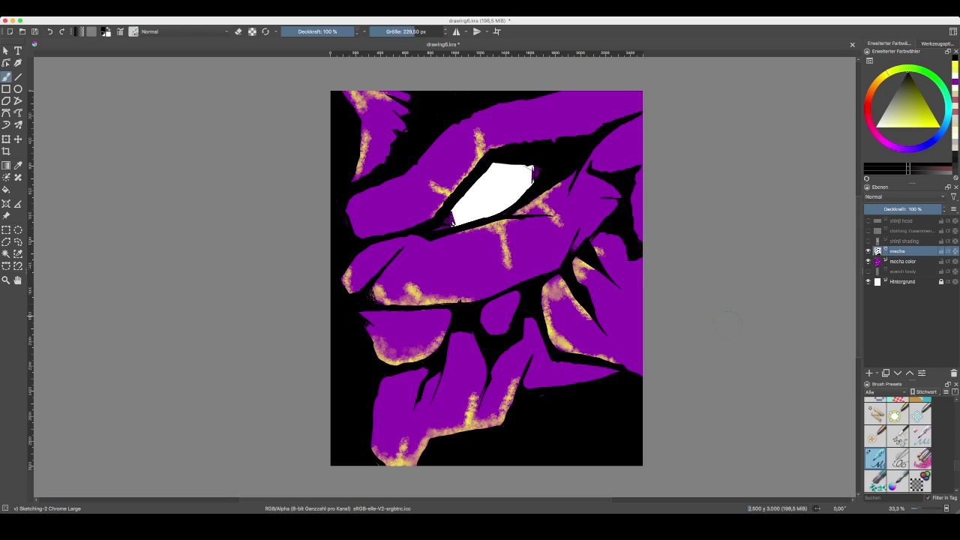
- Delete the mecha color layer and add a new paint layer in its place beneath the mecha line art
{"action": "left_click", "coordinate": [903, 262]}
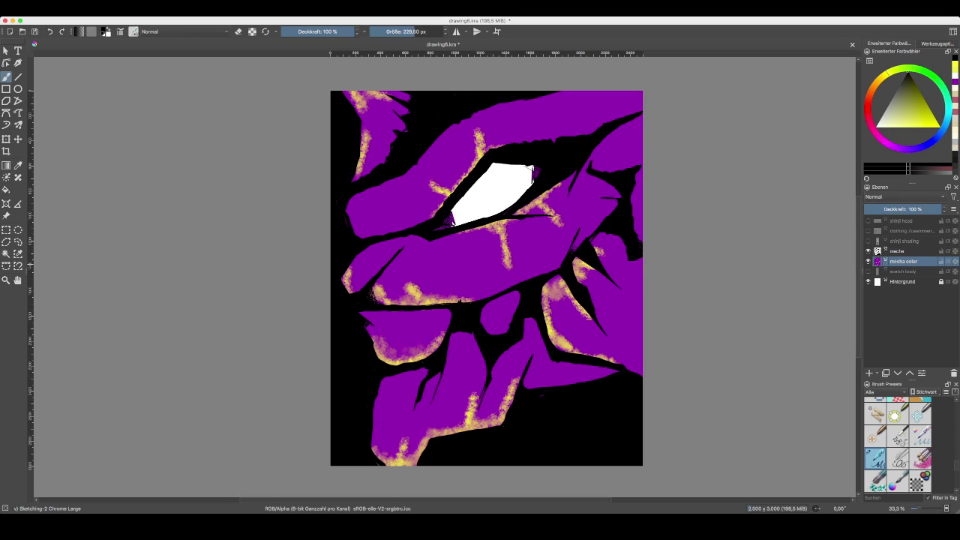
{"action": "key", "text": "shift+Delete"}
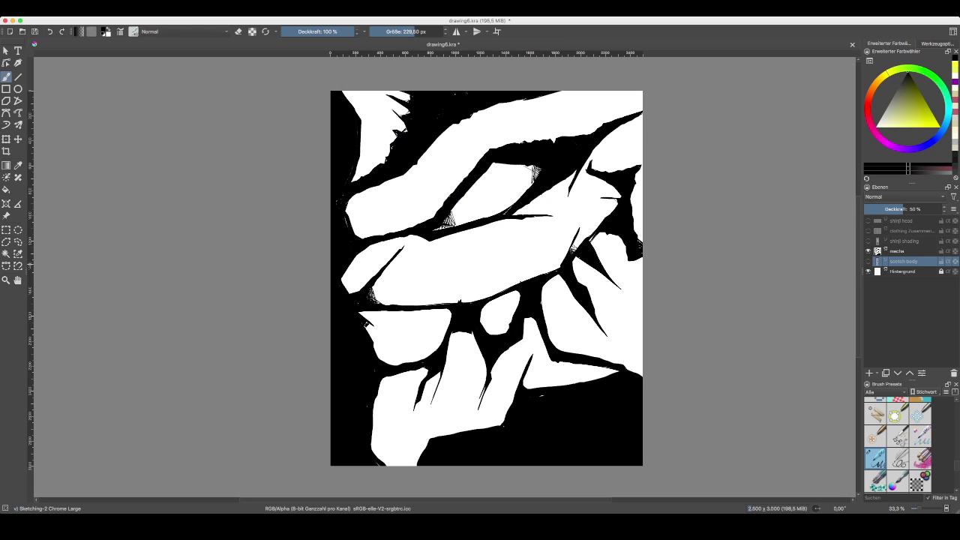
{"action": "key", "text": "Insert"}
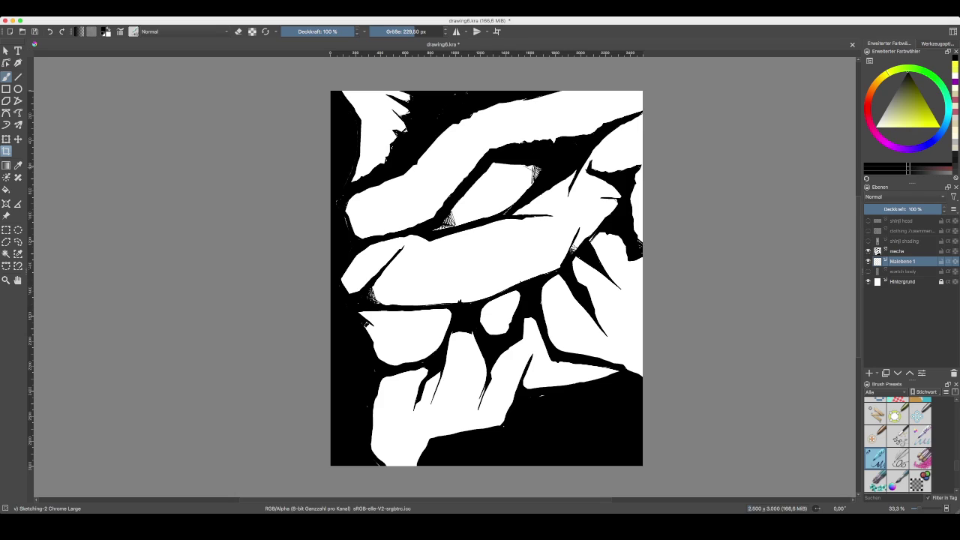
- Fill the mecha plates on the new paint layer with a darker, muted violet, leaving the eye white
{"action": "left_click", "coordinate": [6, 189]}
{"action": "left_click", "coordinate": [899, 149]}
{"action": "left_click", "coordinate": [917, 108]}
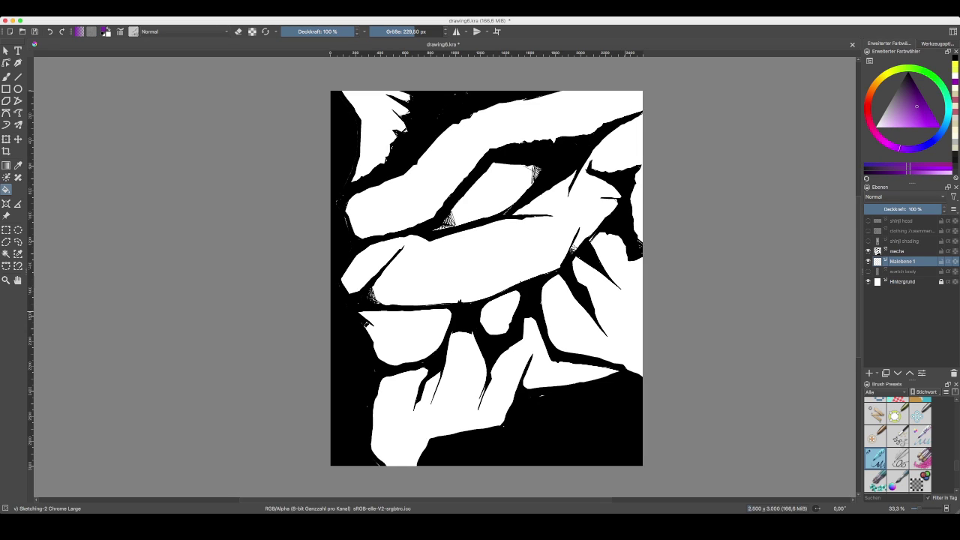
{"action": "left_click", "coordinate": [633, 313]}
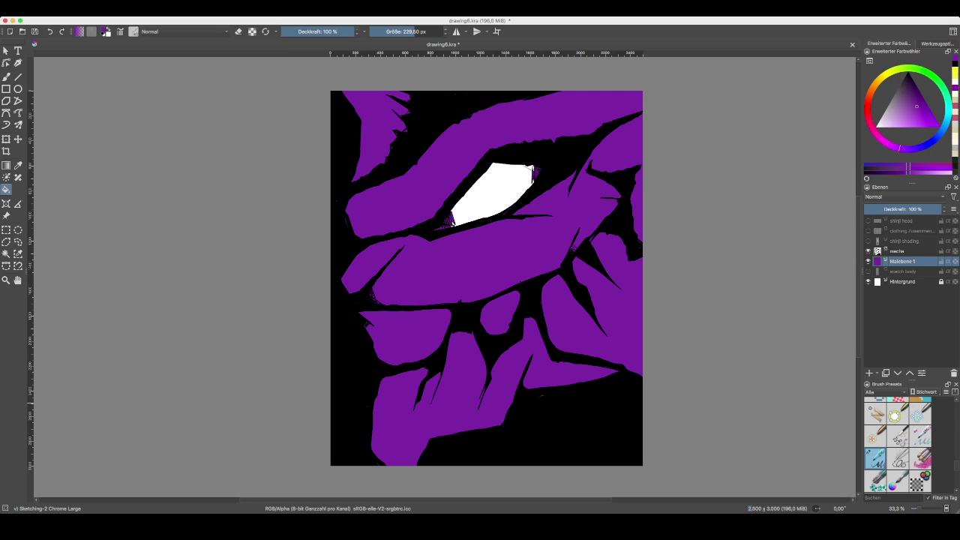
- Paint solid bright yellow highlights with pointed spikes along the lower edges of the finger-shaped plates at the bottom of the mecha
{"action": "left_click", "coordinate": [887, 75]}
{"action": "left_click", "coordinate": [921, 125]}
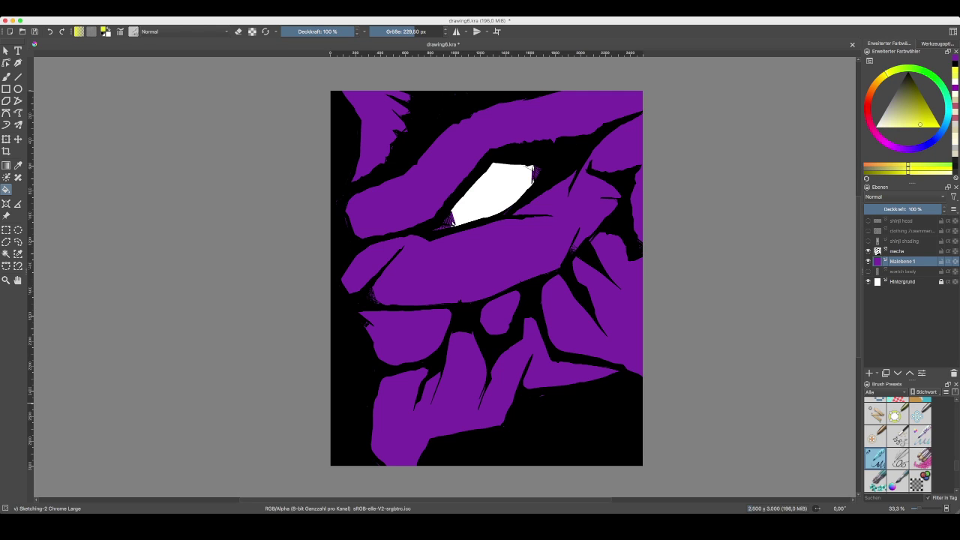
{"action": "left_click_drag", "start_coordinate": [921, 125], "coordinate": [921, 125]}
{"action": "key", "text": "b"}
{"action": "mouse_move", "coordinate": [374, 450]}
{"action": "left_mouse_down"}
{"action": "mouse_move", "coordinate": [371, 435]}
{"action": "mouse_move", "coordinate": [376, 457]}
{"action": "mouse_move", "coordinate": [391, 455]}
{"action": "mouse_move", "coordinate": [396, 440]}
{"action": "mouse_move", "coordinate": [398, 460]}
{"action": "mouse_move", "coordinate": [411, 459]}
{"action": "mouse_move", "coordinate": [425, 425]}
{"action": "mouse_move", "coordinate": [426, 452]}
{"action": "mouse_move", "coordinate": [443, 428]}
{"action": "mouse_move", "coordinate": [462, 431]}
{"action": "mouse_move", "coordinate": [457, 438]}
{"action": "mouse_move", "coordinate": [503, 421]}
{"action": "left_mouse_up"}
{"action": "left_click_drag", "start_coordinate": [500, 428], "coordinate": [501, 420]}
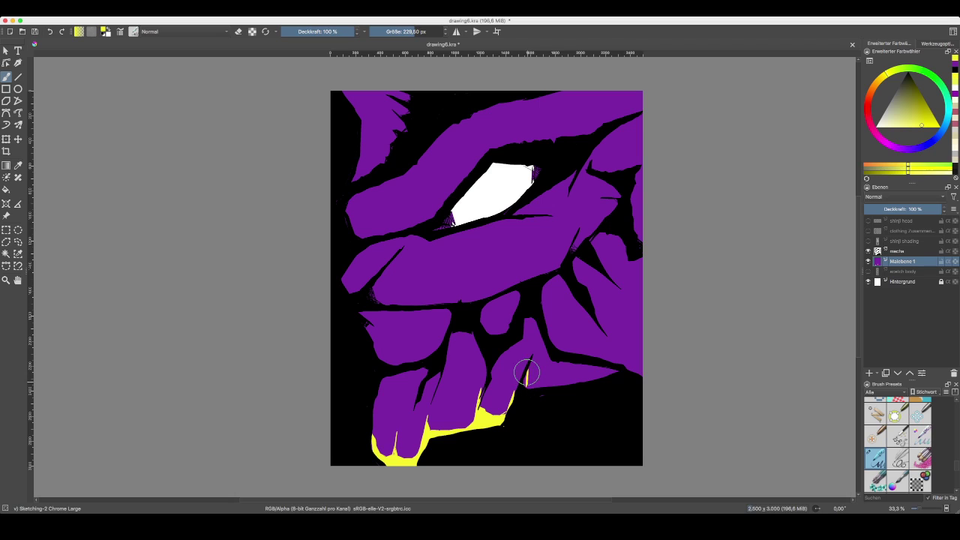
{"action": "mouse_move", "coordinate": [525, 396]}
{"action": "left_mouse_down"}
{"action": "mouse_move", "coordinate": [550, 373]}
{"action": "mouse_move", "coordinate": [553, 385]}
{"action": "mouse_move", "coordinate": [568, 388]}
{"action": "left_mouse_up"}
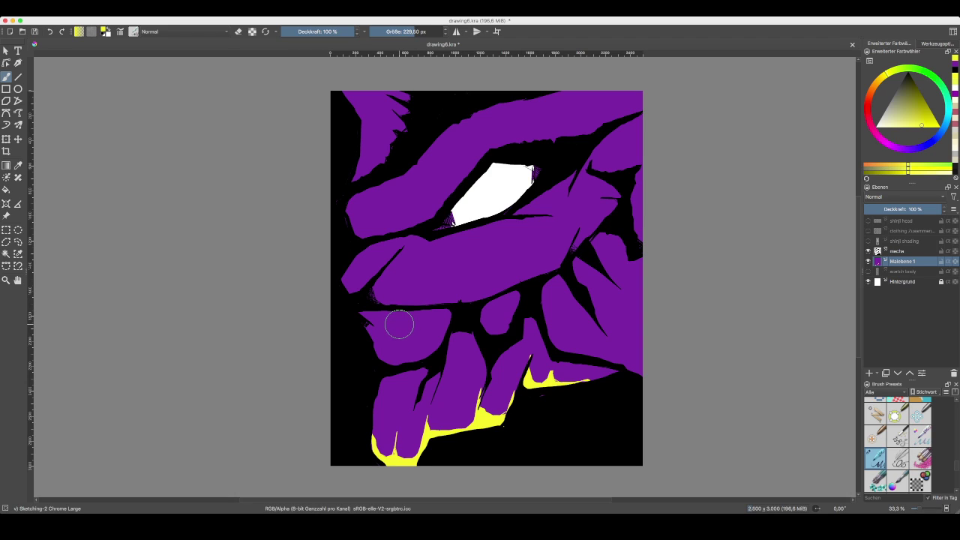
- Paint matching spiked yellow highlights along the edges of the jaw plates, the plate above the eye and the upper-left plate
{"action": "mouse_move", "coordinate": [371, 348]}
{"action": "left_mouse_down"}
{"action": "mouse_move", "coordinate": [399, 363]}
{"action": "mouse_move", "coordinate": [396, 344]}
{"action": "mouse_move", "coordinate": [408, 365]}
{"action": "mouse_move", "coordinate": [413, 329]}
{"action": "mouse_move", "coordinate": [432, 357]}
{"action": "mouse_move", "coordinate": [446, 338]}
{"action": "mouse_move", "coordinate": [391, 302]}
{"action": "mouse_move", "coordinate": [400, 308]}
{"action": "mouse_move", "coordinate": [408, 290]}
{"action": "mouse_move", "coordinate": [420, 303]}
{"action": "mouse_move", "coordinate": [449, 301]}
{"action": "mouse_move", "coordinate": [388, 298]}
{"action": "mouse_move", "coordinate": [385, 307]}
{"action": "mouse_move", "coordinate": [369, 295]}
{"action": "mouse_move", "coordinate": [358, 315]}
{"action": "mouse_move", "coordinate": [411, 307]}
{"action": "mouse_move", "coordinate": [394, 290]}
{"action": "mouse_move", "coordinate": [462, 306]}
{"action": "left_mouse_up"}
{"action": "mouse_move", "coordinate": [379, 296]}
{"action": "left_mouse_down"}
{"action": "mouse_move", "coordinate": [372, 277]}
{"action": "mouse_move", "coordinate": [342, 288]}
{"action": "mouse_move", "coordinate": [358, 249]}
{"action": "mouse_move", "coordinate": [343, 275]}
{"action": "mouse_move", "coordinate": [380, 237]}
{"action": "mouse_move", "coordinate": [375, 219]}
{"action": "mouse_move", "coordinate": [366, 219]}
{"action": "mouse_move", "coordinate": [398, 243]}
{"action": "mouse_move", "coordinate": [366, 234]}
{"action": "mouse_move", "coordinate": [361, 203]}
{"action": "mouse_move", "coordinate": [370, 239]}
{"action": "mouse_move", "coordinate": [382, 241]}
{"action": "mouse_move", "coordinate": [392, 226]}
{"action": "mouse_move", "coordinate": [361, 222]}
{"action": "mouse_move", "coordinate": [375, 234]}
{"action": "mouse_move", "coordinate": [366, 205]}
{"action": "mouse_move", "coordinate": [377, 239]}
{"action": "mouse_move", "coordinate": [388, 232]}
{"action": "mouse_move", "coordinate": [385, 202]}
{"action": "mouse_move", "coordinate": [402, 224]}
{"action": "mouse_move", "coordinate": [360, 240]}
{"action": "mouse_move", "coordinate": [409, 225]}
{"action": "mouse_move", "coordinate": [421, 185]}
{"action": "mouse_move", "coordinate": [426, 222]}
{"action": "mouse_move", "coordinate": [462, 176]}
{"action": "left_mouse_up"}
{"action": "key", "text": "super+z"}
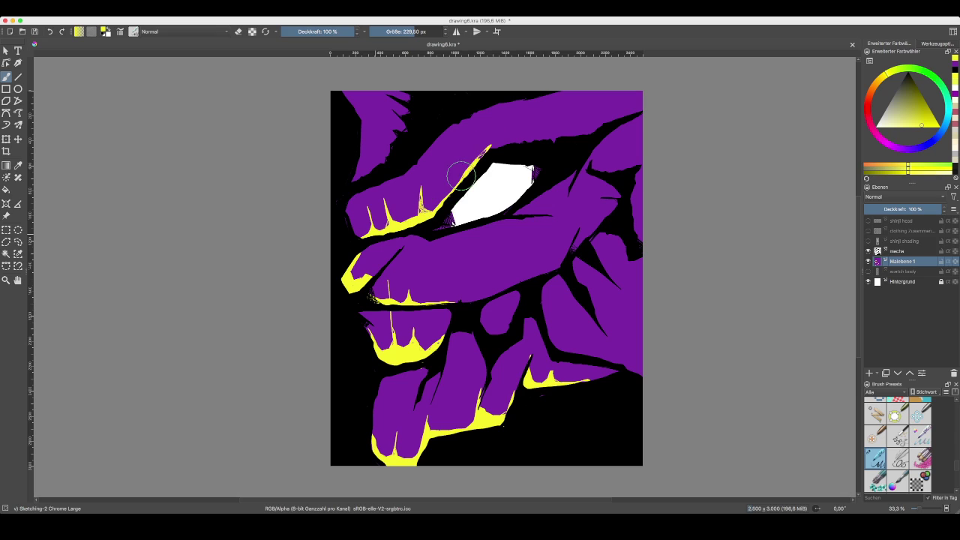
{"action": "mouse_move", "coordinate": [489, 147]}
{"action": "left_mouse_down"}
{"action": "mouse_move", "coordinate": [523, 141]}
{"action": "mouse_move", "coordinate": [504, 141]}
{"action": "mouse_move", "coordinate": [495, 147]}
{"action": "mouse_move", "coordinate": [566, 133]}
{"action": "left_mouse_up"}
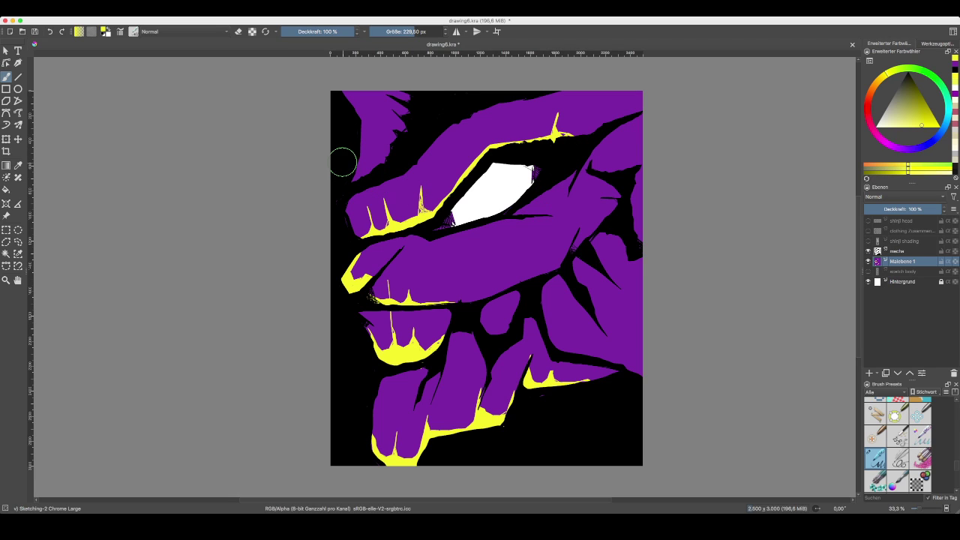
{"action": "mouse_move", "coordinate": [356, 170]}
{"action": "left_mouse_down"}
{"action": "mouse_move", "coordinate": [371, 130]}
{"action": "mouse_move", "coordinate": [350, 85]}
{"action": "mouse_move", "coordinate": [395, 110]}
{"action": "mouse_move", "coordinate": [394, 123]}
{"action": "mouse_move", "coordinate": [390, 88]}
{"action": "mouse_move", "coordinate": [406, 90]}
{"action": "mouse_move", "coordinate": [385, 159]}
{"action": "mouse_move", "coordinate": [373, 132]}
{"action": "mouse_move", "coordinate": [384, 142]}
{"action": "mouse_move", "coordinate": [375, 183]}
{"action": "left_mouse_up"}
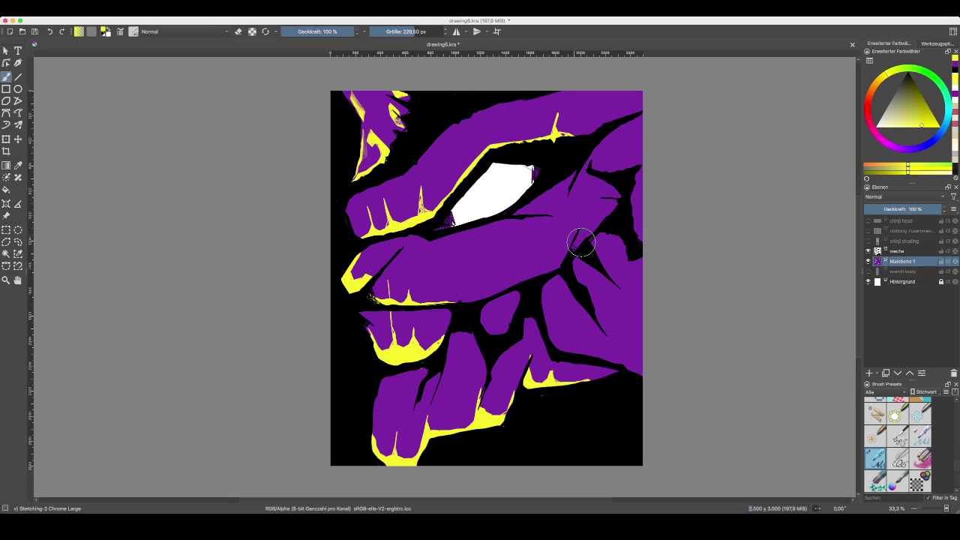
- Paint solid orange tapering spikes along the upper edge of the large plate directly below the eye
{"action": "left_click_drag", "start_coordinate": [881, 78], "coordinate": [873, 86]}
{"action": "left_click_drag", "start_coordinate": [928, 123], "coordinate": [940, 126]}
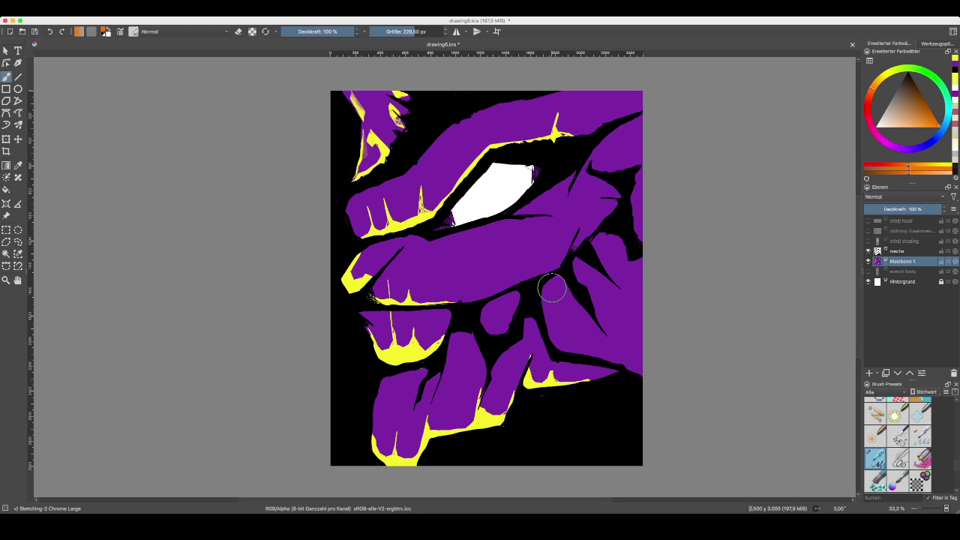
{"action": "mouse_move", "coordinate": [526, 271]}
{"action": "left_mouse_down"}
{"action": "mouse_move", "coordinate": [515, 234]}
{"action": "mouse_move", "coordinate": [522, 211]}
{"action": "mouse_move", "coordinate": [498, 226]}
{"action": "mouse_move", "coordinate": [521, 275]}
{"action": "left_mouse_up"}
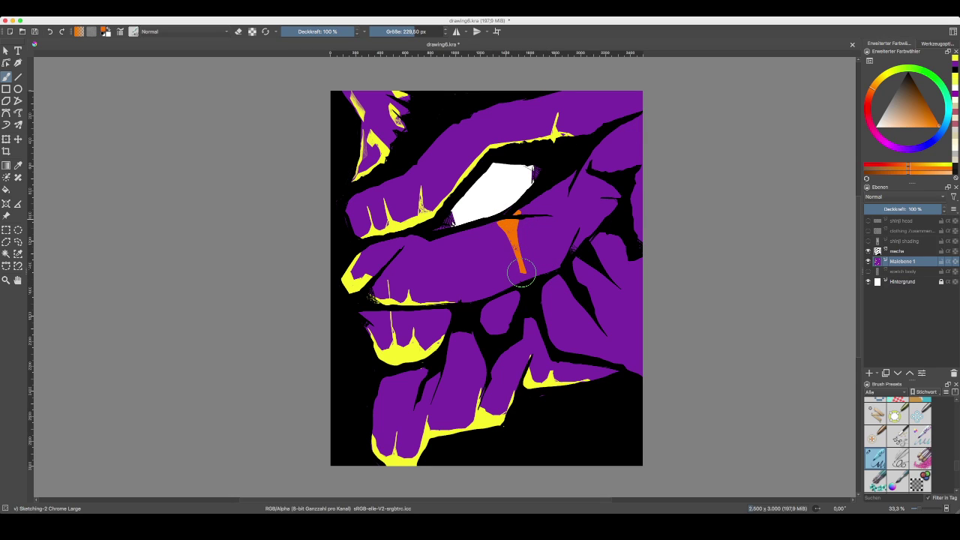
{"action": "mouse_move", "coordinate": [523, 212]}
{"action": "left_mouse_down"}
{"action": "mouse_move", "coordinate": [541, 192]}
{"action": "mouse_move", "coordinate": [572, 235]}
{"action": "left_mouse_up"}
{"action": "left_click_drag", "start_coordinate": [559, 195], "coordinate": [550, 189]}
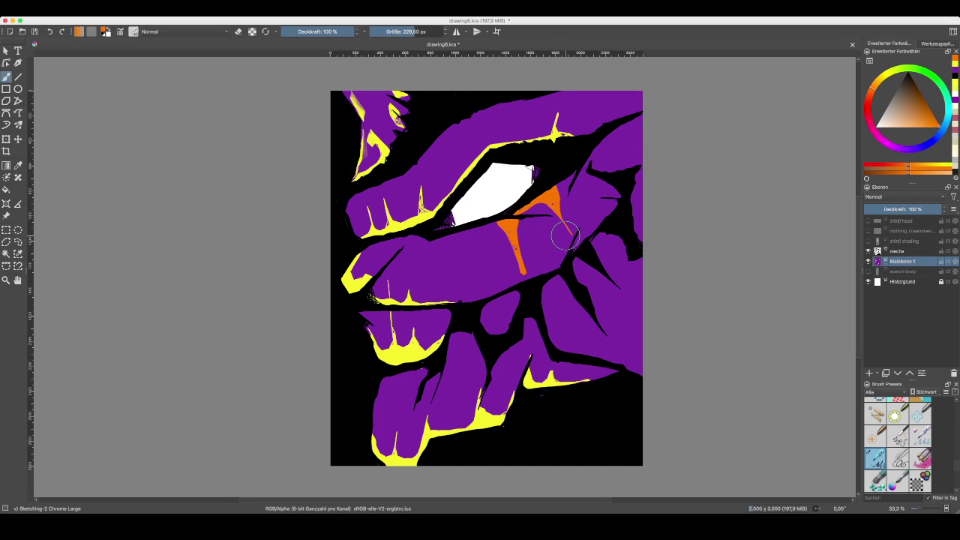
{"action": "mouse_move", "coordinate": [569, 240]}
{"action": "left_mouse_down"}
{"action": "mouse_move", "coordinate": [540, 200]}
{"action": "mouse_move", "coordinate": [566, 222]}
{"action": "mouse_move", "coordinate": [551, 187]}
{"action": "mouse_move", "coordinate": [531, 201]}
{"action": "left_mouse_up"}
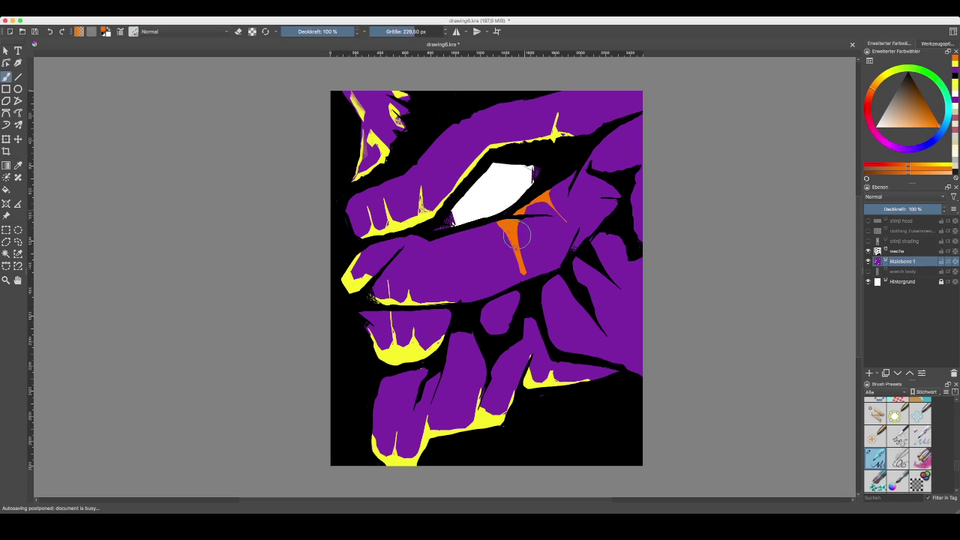
{"action": "left_click_drag", "start_coordinate": [522, 250], "coordinate": [547, 243]}
- Line the outer edges of the yellow highlights with orange on the brow, upper-left, jaw and finger-shaped plates
{"action": "left_click_drag", "start_coordinate": [465, 142], "coordinate": [484, 158]}
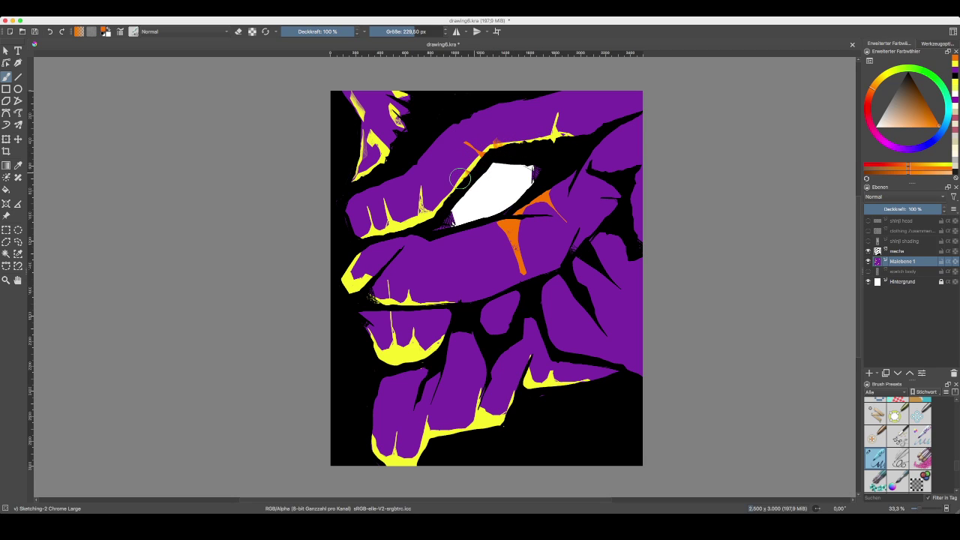
{"action": "mouse_move", "coordinate": [438, 212]}
{"action": "left_mouse_down"}
{"action": "mouse_move", "coordinate": [399, 228]}
{"action": "mouse_move", "coordinate": [390, 220]}
{"action": "mouse_move", "coordinate": [413, 231]}
{"action": "mouse_move", "coordinate": [384, 228]}
{"action": "left_mouse_up"}
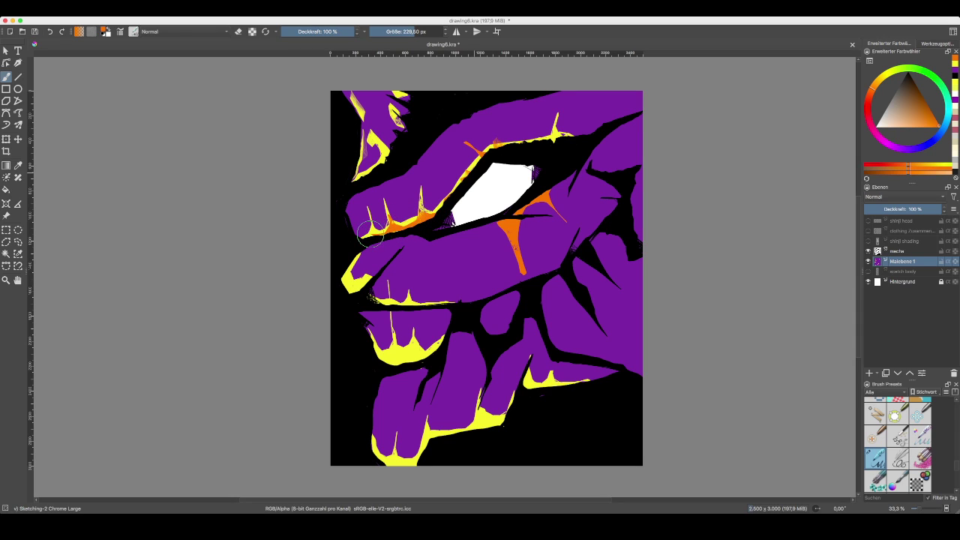
{"action": "mouse_move", "coordinate": [377, 137]}
{"action": "left_mouse_down"}
{"action": "mouse_move", "coordinate": [389, 155]}
{"action": "mouse_move", "coordinate": [382, 164]}
{"action": "mouse_move", "coordinate": [347, 172]}
{"action": "mouse_move", "coordinate": [353, 111]}
{"action": "mouse_move", "coordinate": [405, 116]}
{"action": "left_mouse_up"}
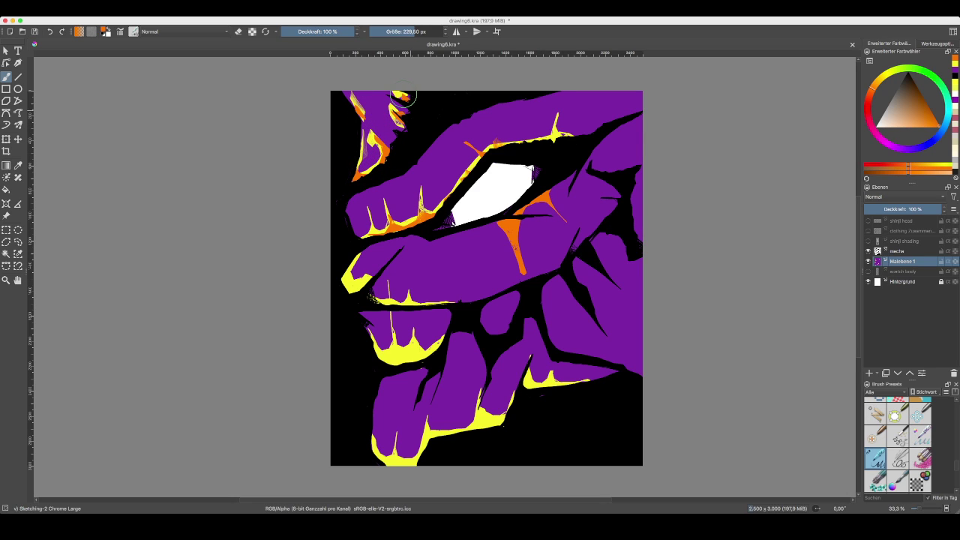
{"action": "mouse_move", "coordinate": [353, 262]}
{"action": "left_mouse_down"}
{"action": "mouse_move", "coordinate": [344, 274]}
{"action": "mouse_move", "coordinate": [350, 288]}
{"action": "mouse_move", "coordinate": [373, 279]}
{"action": "left_mouse_up"}
{"action": "mouse_move", "coordinate": [377, 359]}
{"action": "left_mouse_down"}
{"action": "mouse_move", "coordinate": [397, 343]}
{"action": "mouse_move", "coordinate": [399, 367]}
{"action": "mouse_move", "coordinate": [446, 347]}
{"action": "left_mouse_up"}
{"action": "mouse_move", "coordinate": [370, 444]}
{"action": "left_mouse_down"}
{"action": "mouse_move", "coordinate": [383, 463]}
{"action": "mouse_move", "coordinate": [406, 457]}
{"action": "mouse_move", "coordinate": [419, 465]}
{"action": "mouse_move", "coordinate": [423, 447]}
{"action": "mouse_move", "coordinate": [431, 441]}
{"action": "mouse_move", "coordinate": [418, 459]}
{"action": "mouse_move", "coordinate": [443, 435]}
{"action": "mouse_move", "coordinate": [433, 432]}
{"action": "mouse_move", "coordinate": [436, 440]}
{"action": "mouse_move", "coordinate": [496, 426]}
{"action": "left_mouse_up"}
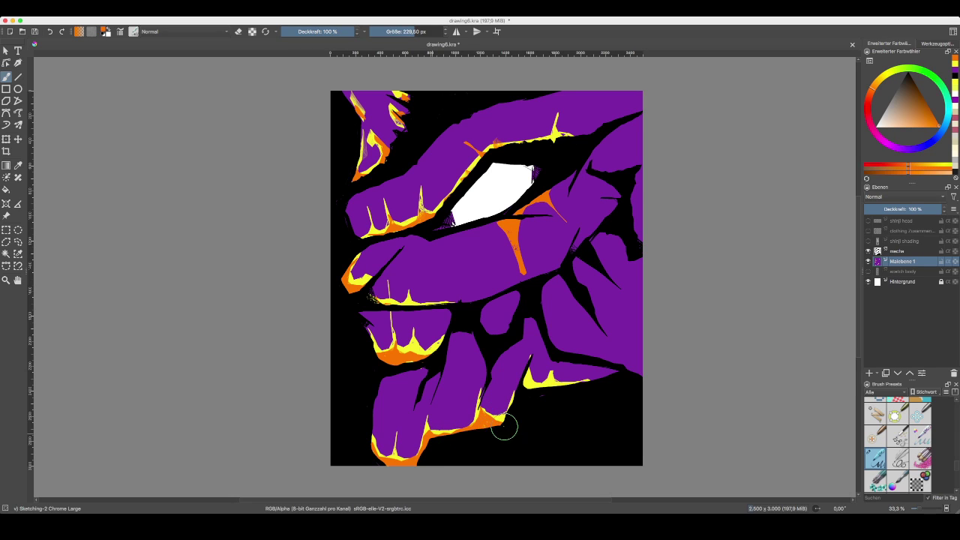
{"action": "left_click_drag", "start_coordinate": [524, 386], "coordinate": [572, 381]}
- Paint orange patches and bright yellow edge highlights on the plates at the lower right of the mecha
{"action": "mouse_move", "coordinate": [545, 286]}
{"action": "left_mouse_down"}
{"action": "mouse_move", "coordinate": [558, 343]}
{"action": "mouse_move", "coordinate": [549, 292]}
{"action": "mouse_move", "coordinate": [565, 308]}
{"action": "mouse_move", "coordinate": [556, 281]}
{"action": "mouse_move", "coordinate": [589, 324]}
{"action": "mouse_move", "coordinate": [573, 291]}
{"action": "mouse_move", "coordinate": [578, 268]}
{"action": "mouse_move", "coordinate": [594, 297]}
{"action": "mouse_move", "coordinate": [604, 334]}
{"action": "left_mouse_up"}
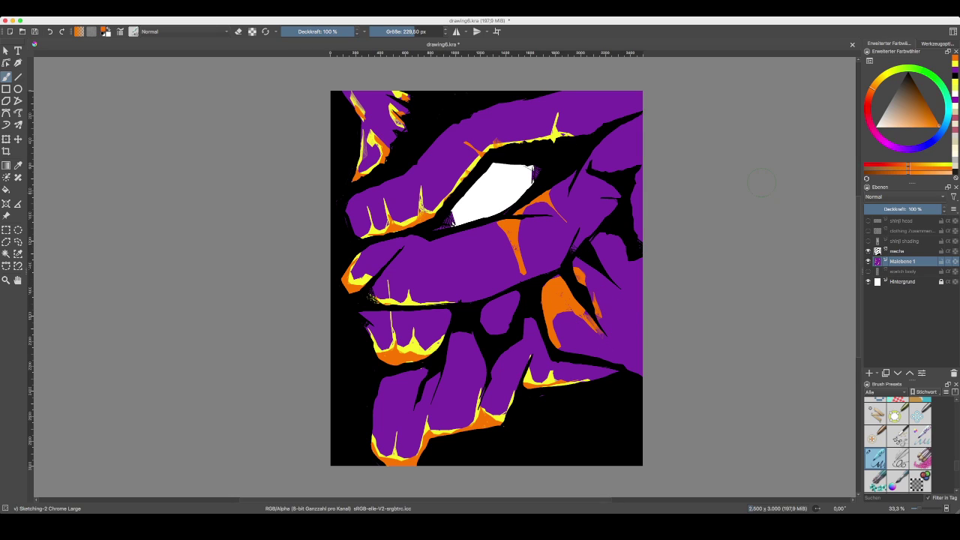
{"action": "left_click", "coordinate": [890, 71]}
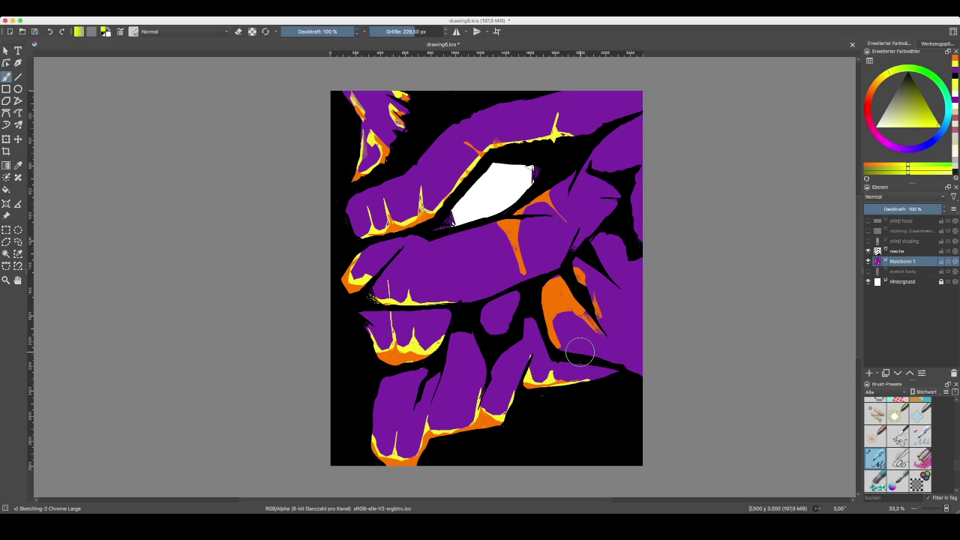
{"action": "key", "text": "p"}
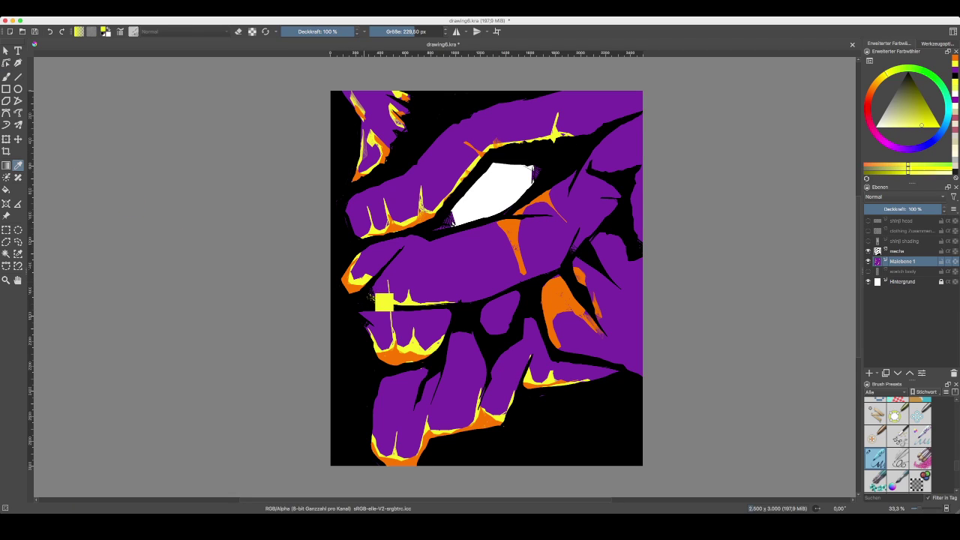
{"action": "left_click", "coordinate": [7, 77]}
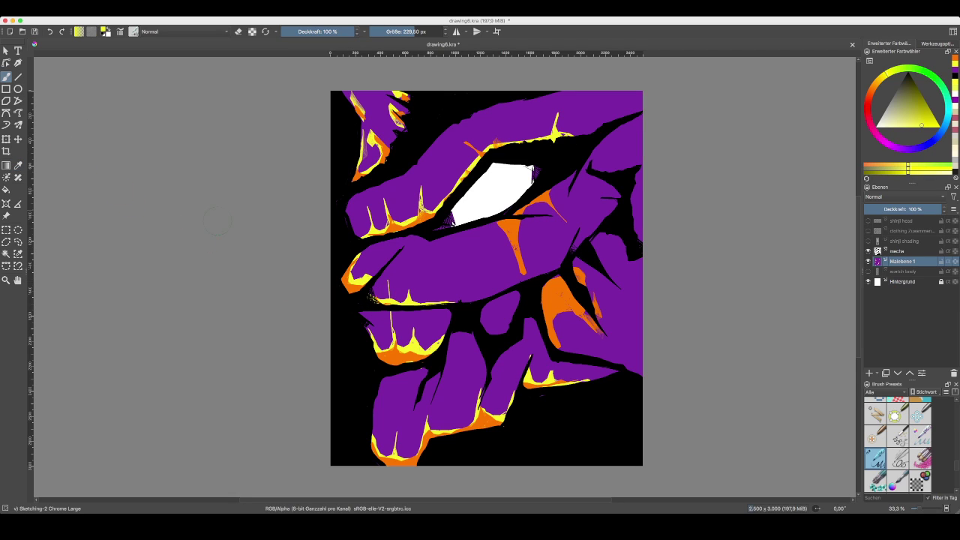
{"action": "mouse_move", "coordinate": [546, 323]}
{"action": "left_mouse_down"}
{"action": "mouse_move", "coordinate": [566, 354]}
{"action": "mouse_move", "coordinate": [582, 357]}
{"action": "mouse_move", "coordinate": [561, 347]}
{"action": "mouse_move", "coordinate": [628, 369]}
{"action": "left_mouse_up"}
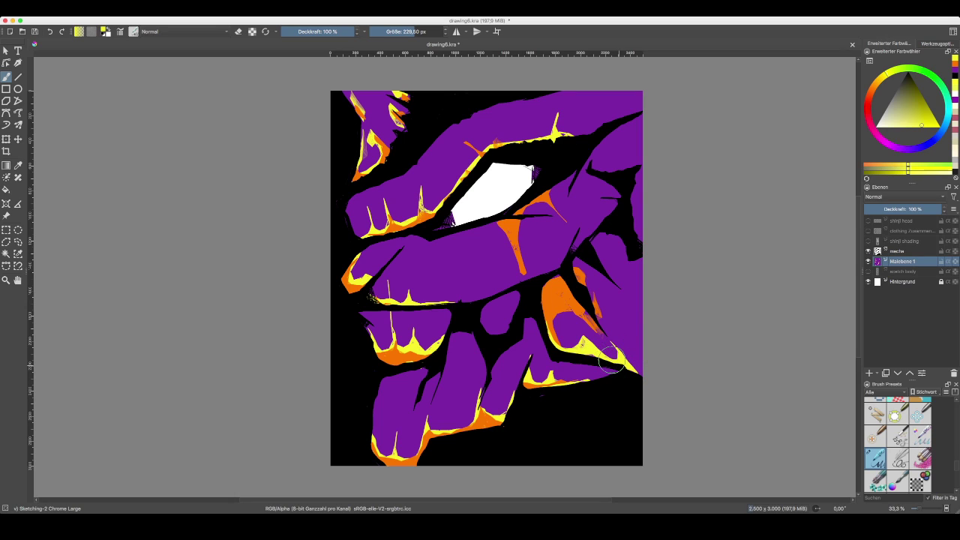
{"action": "left_click_drag", "start_coordinate": [585, 345], "coordinate": [642, 359]}
{"action": "mouse_move", "coordinate": [573, 275]}
{"action": "left_mouse_down"}
{"action": "mouse_move", "coordinate": [570, 255]}
{"action": "mouse_move", "coordinate": [595, 312]}
{"action": "left_mouse_up"}
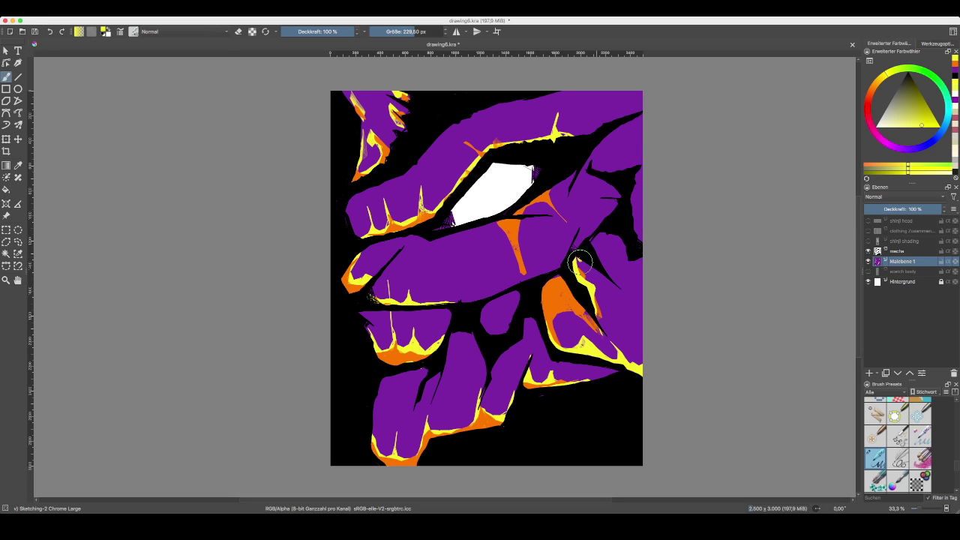
{"action": "mouse_move", "coordinate": [574, 259]}
{"action": "left_mouse_down"}
{"action": "mouse_move", "coordinate": [592, 241]}
{"action": "mouse_move", "coordinate": [611, 281]}
{"action": "mouse_move", "coordinate": [592, 242]}
{"action": "mouse_move", "coordinate": [600, 234]}
{"action": "mouse_move", "coordinate": [623, 244]}
{"action": "left_mouse_up"}
- Sample the orange below the eye and line the outer edges of the yellow highlights on the lower-right plates
{"action": "left_click", "coordinate": [18, 165]}
{"action": "left_click", "coordinate": [523, 248]}
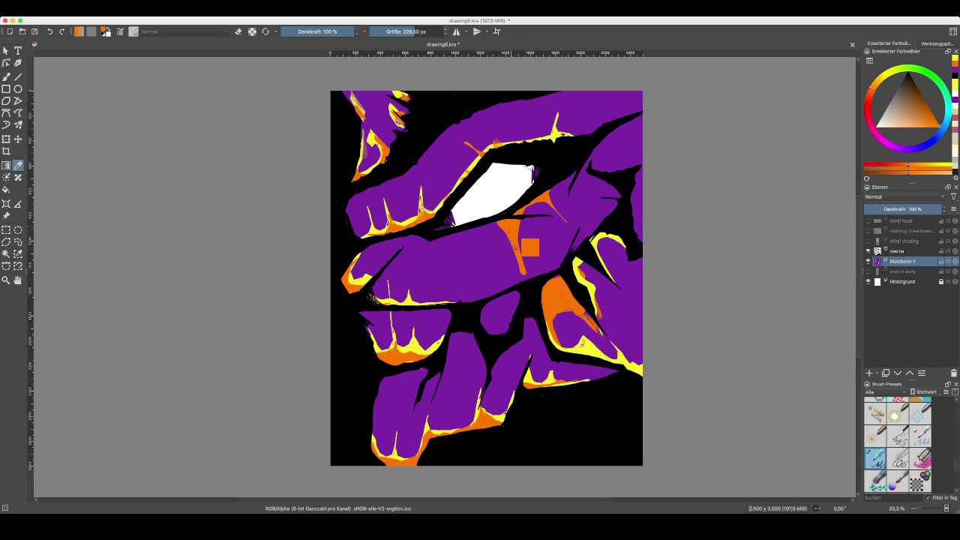
{"action": "key", "text": "b"}
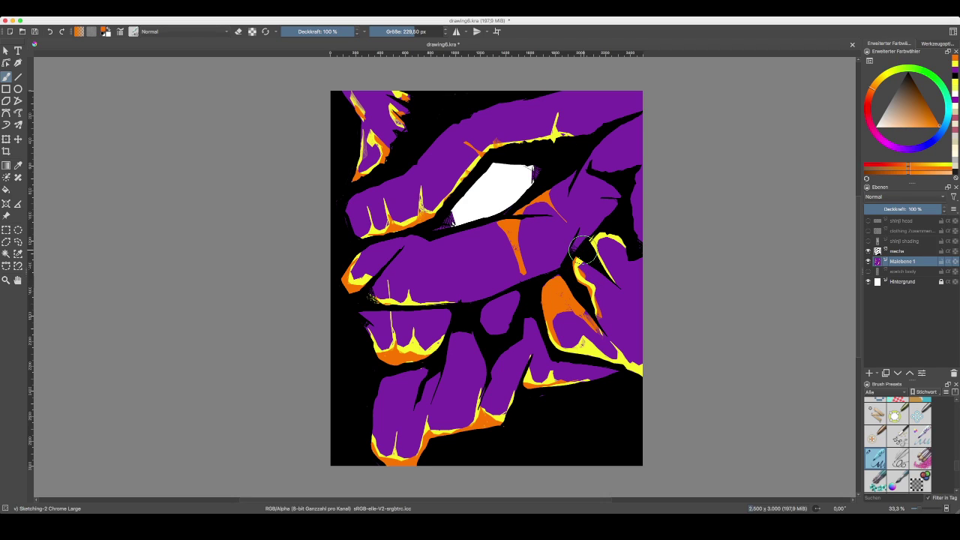
{"action": "mouse_move", "coordinate": [586, 358]}
{"action": "left_mouse_down"}
{"action": "mouse_move", "coordinate": [588, 348]}
{"action": "mouse_move", "coordinate": [610, 364]}
{"action": "left_mouse_up"}
- Try an orange glow around the eye with the Adjust Dodge brush at 600 px, and undo it
{"action": "scroll", "coordinate": [898, 445], "scroll_direction": "down", "scroll_amount": 3}
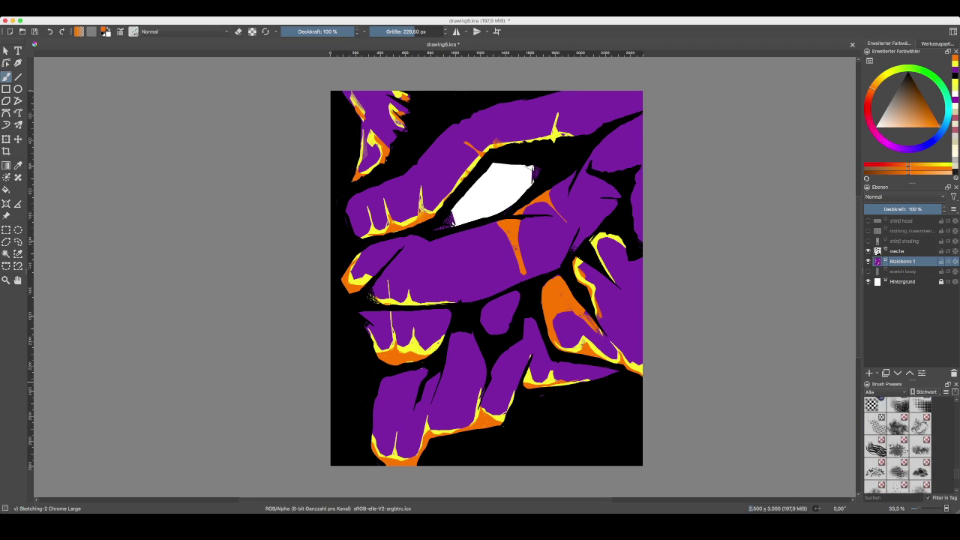
{"action": "scroll", "coordinate": [898, 444], "scroll_direction": "down", "scroll_amount": 5}
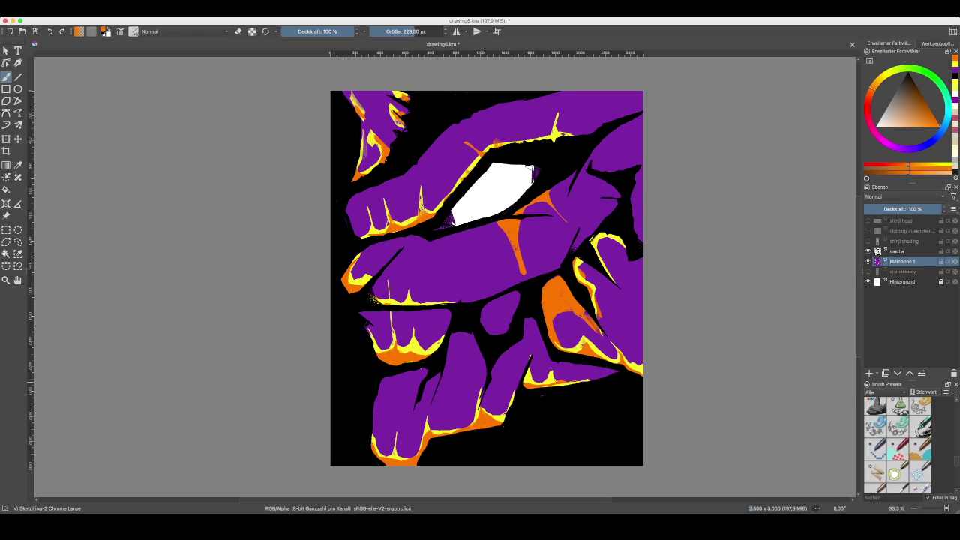
{"action": "left_click", "coordinate": [876, 434]}
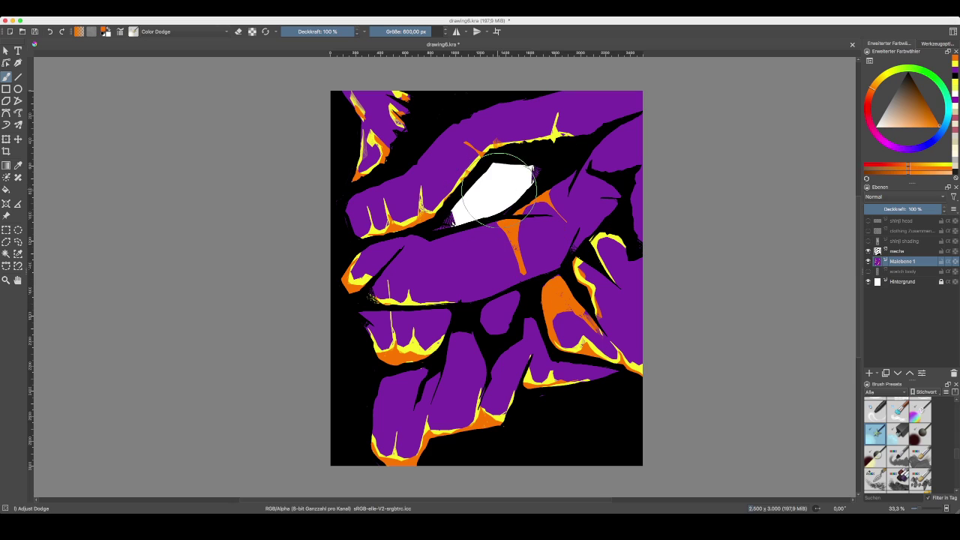
{"action": "mouse_move", "coordinate": [487, 207]}
{"action": "left_mouse_down"}
{"action": "mouse_move", "coordinate": [530, 169]}
{"action": "mouse_move", "coordinate": [498, 176]}
{"action": "mouse_move", "coordinate": [467, 217]}
{"action": "left_mouse_up"}
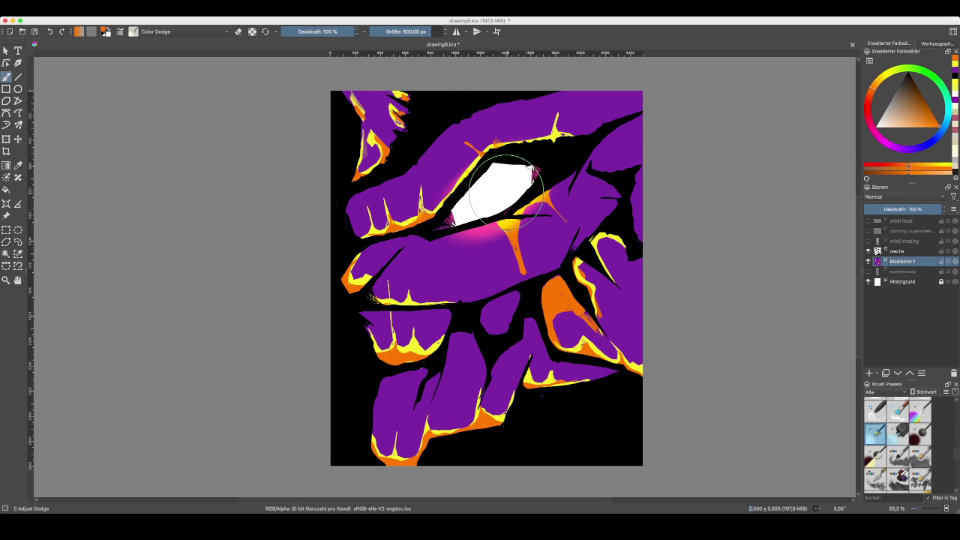
{"action": "key", "text": "super+z"}
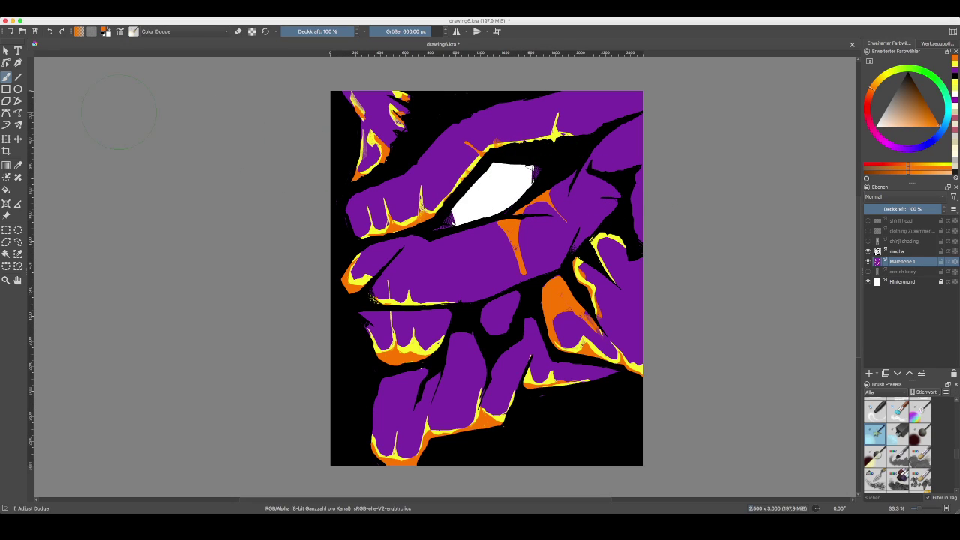
- Make the mecha layer active and choose a pale yellow as the painting color
{"action": "key", "text": "p"}
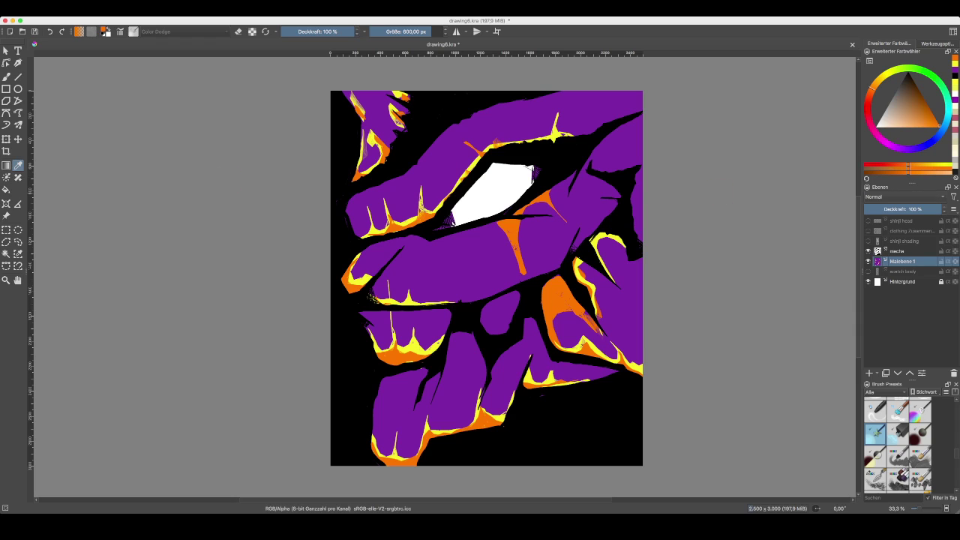
{"action": "left_click", "coordinate": [556, 136]}
{"action": "left_click_drag", "start_coordinate": [938, 125], "coordinate": [909, 127]}
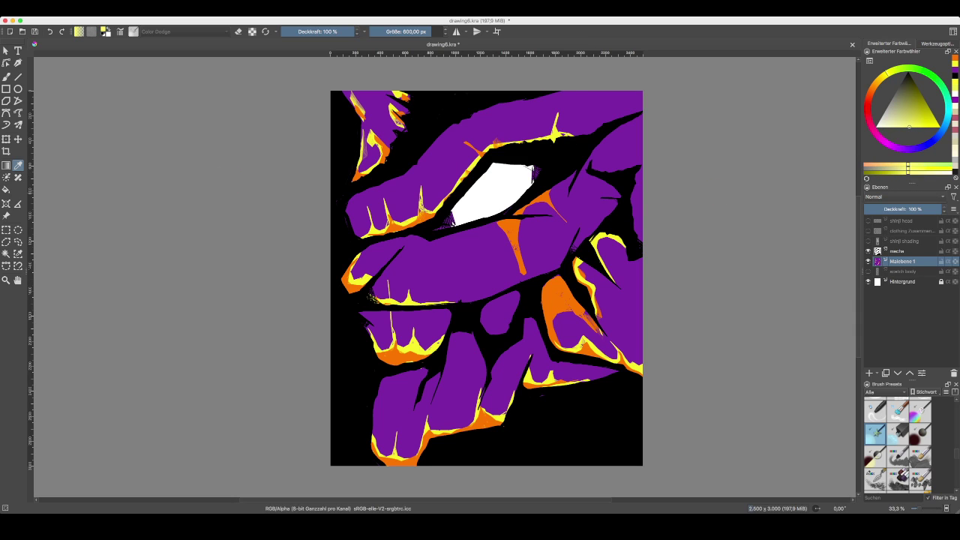
{"action": "key", "text": "Page_Up"}
{"action": "left_click", "coordinate": [527, 214]}
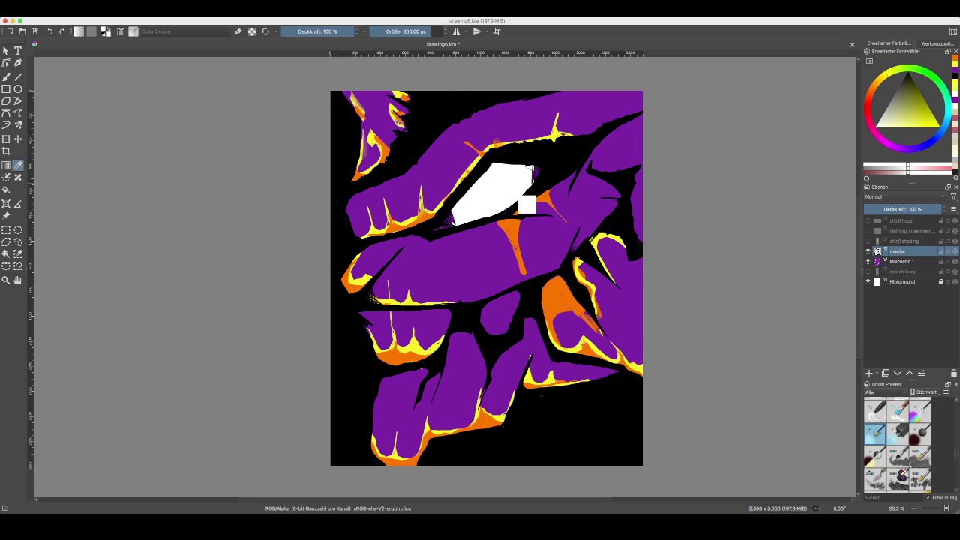
{"action": "mouse_move", "coordinate": [916, 126]}
{"action": "left_mouse_down"}
{"action": "mouse_move", "coordinate": [897, 127]}
{"action": "mouse_move", "coordinate": [927, 126]}
{"action": "mouse_move", "coordinate": [911, 126]}
{"action": "left_mouse_up"}
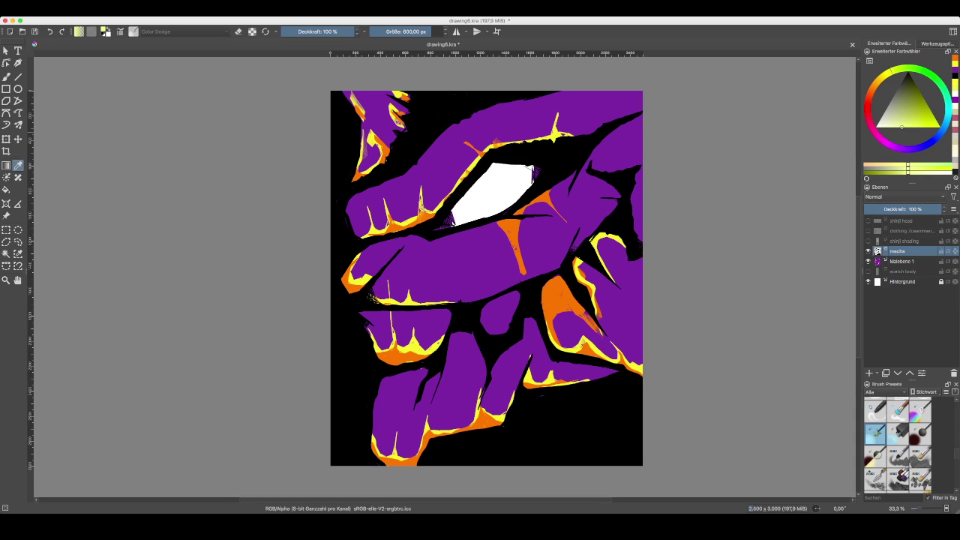
- Try to fill the white eye with yellow while the blending mode is Color Dodge
{"action": "key", "text": "f"}
{"action": "left_click", "coordinate": [512, 193]}
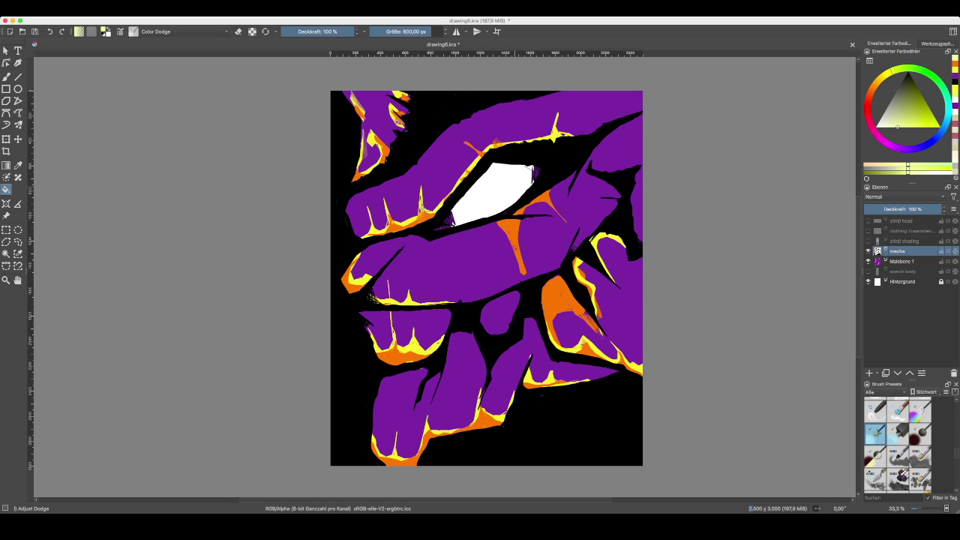
{"action": "left_click", "coordinate": [505, 193]}
{"action": "left_click", "coordinate": [505, 193]}
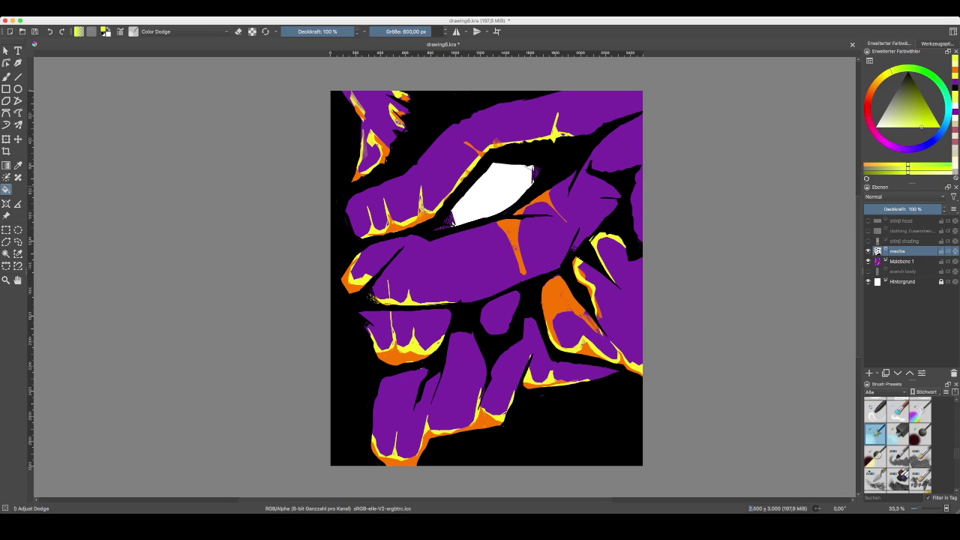
- Try a bright yellow Adjust Dodge glow around the eye on the mecha layer, and undo it
{"action": "key", "text": "b"}
{"action": "left_click_drag", "start_coordinate": [477, 211], "coordinate": [451, 186]}
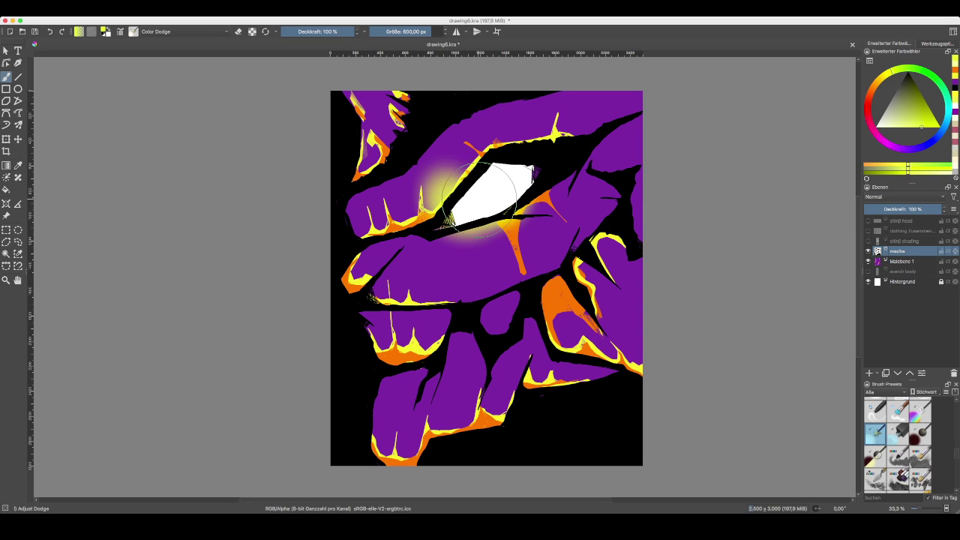
{"action": "key", "text": "super+z"}
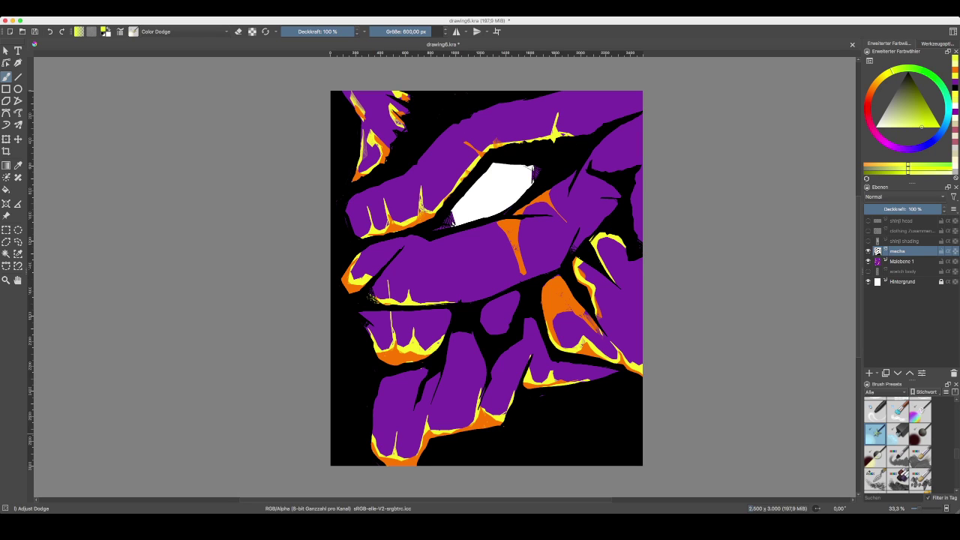
- Switch to the Basic-1 brush preset with Normal blending and fill the white eye with bright yellow
{"action": "scroll", "coordinate": [898, 445], "scroll_direction": "up", "scroll_amount": 6}
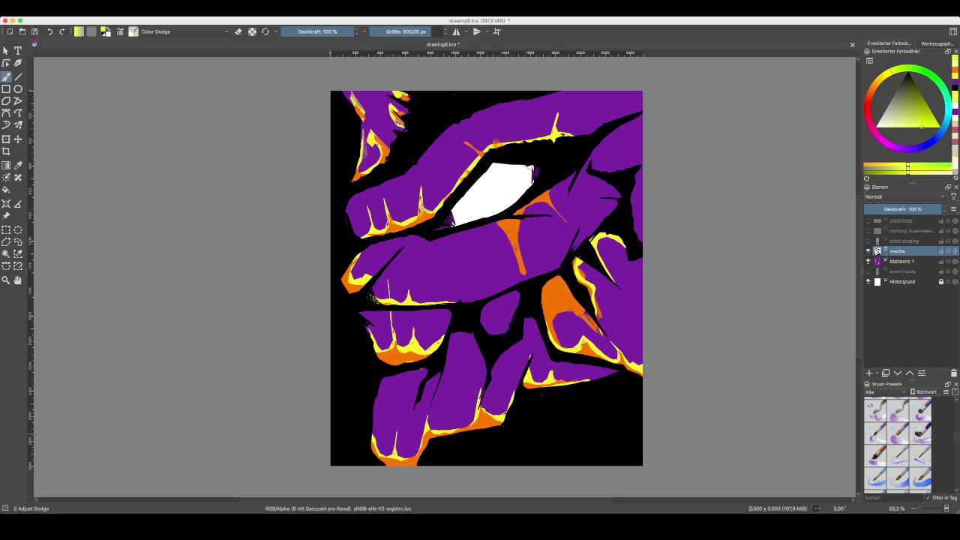
{"action": "left_click", "coordinate": [898, 433]}
{"action": "scroll", "coordinate": [898, 434], "scroll_direction": "up", "scroll_amount": 10}
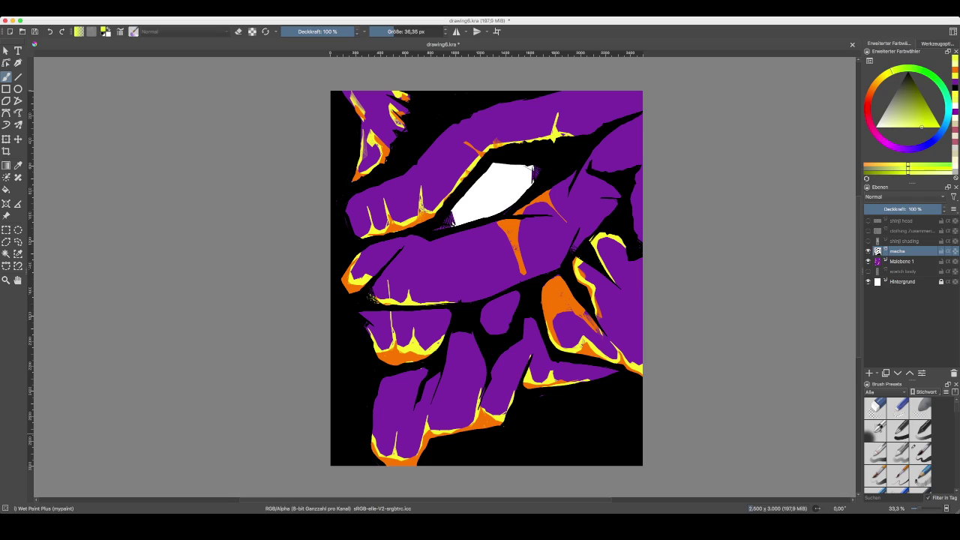
{"action": "left_click", "coordinate": [898, 432]}
{"action": "key", "text": "f"}
{"action": "left_click", "coordinate": [491, 191]}
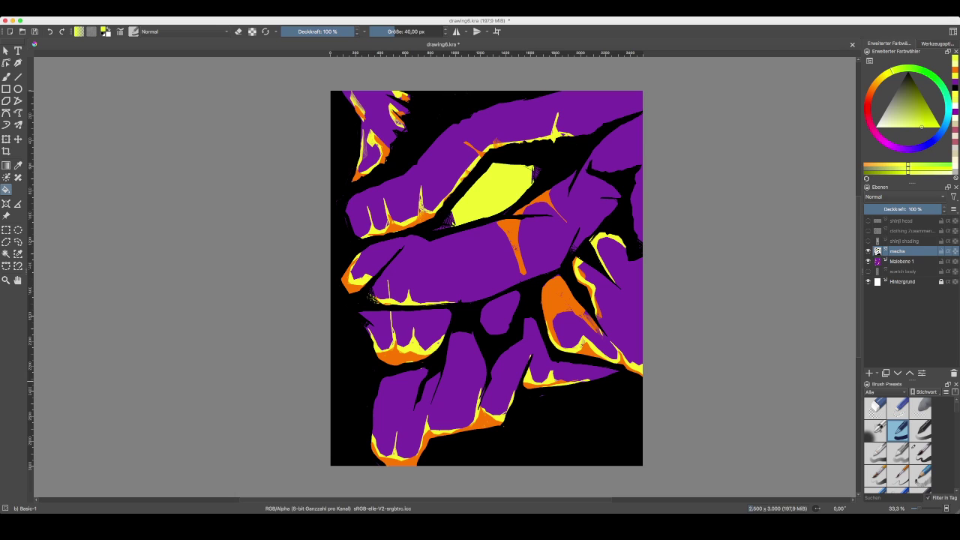
- Choose the Adjust Dodge preset and lighten the yellow eye on the mecha layer with a Color Dodge fill
{"action": "scroll", "coordinate": [898, 445], "scroll_direction": "down", "scroll_amount": 10}
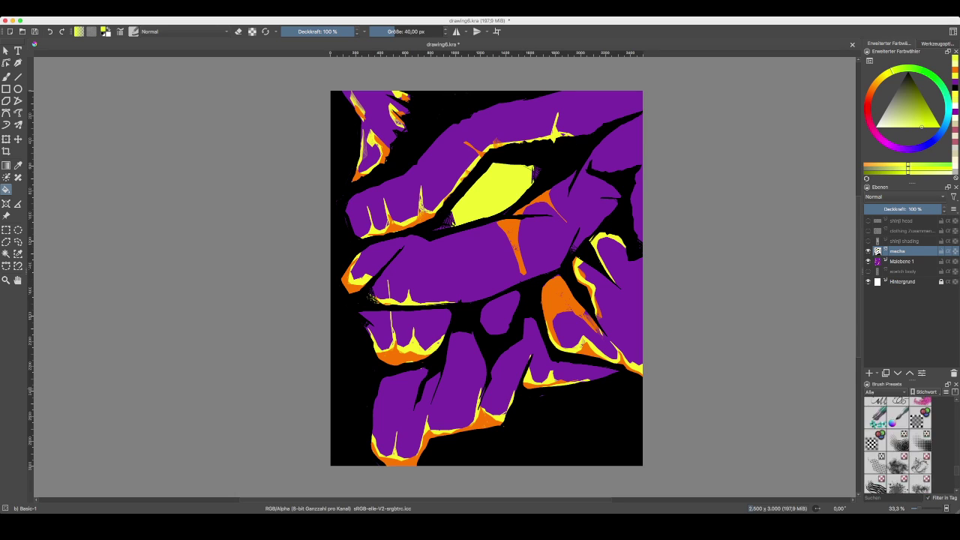
{"action": "scroll", "coordinate": [898, 445], "scroll_direction": "up", "scroll_amount": 10}
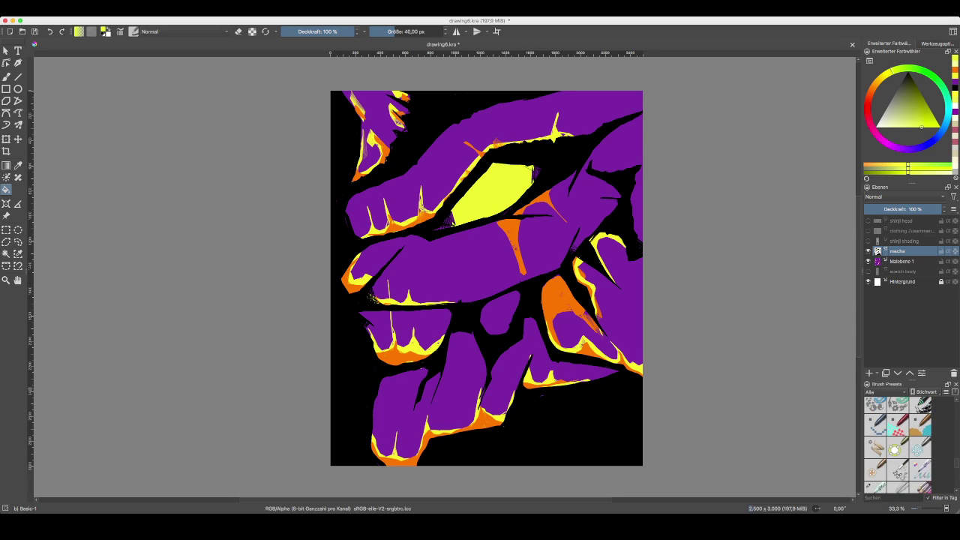
{"action": "scroll", "coordinate": [898, 445], "scroll_direction": "up", "scroll_amount": 5}
{"action": "left_click", "coordinate": [875, 412]}
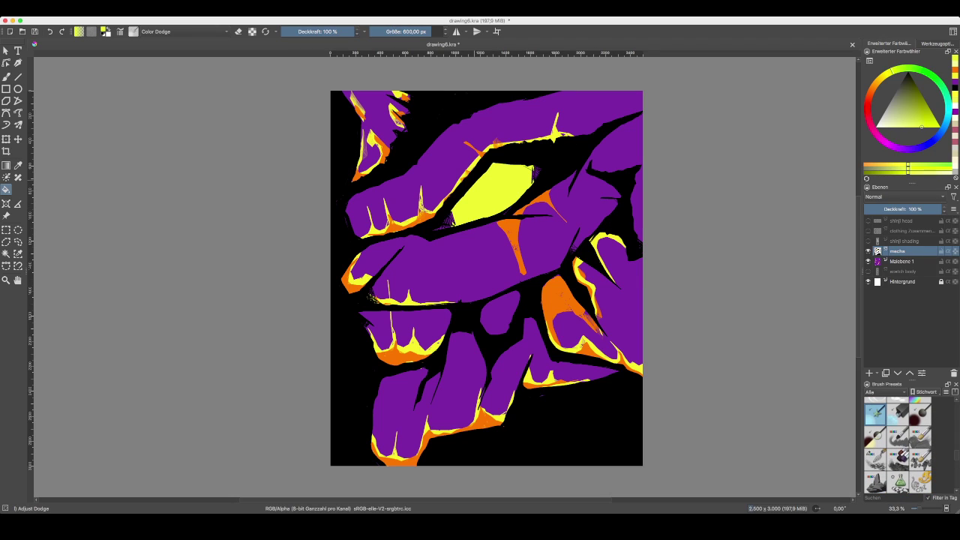
{"action": "left_click", "coordinate": [495, 197]}
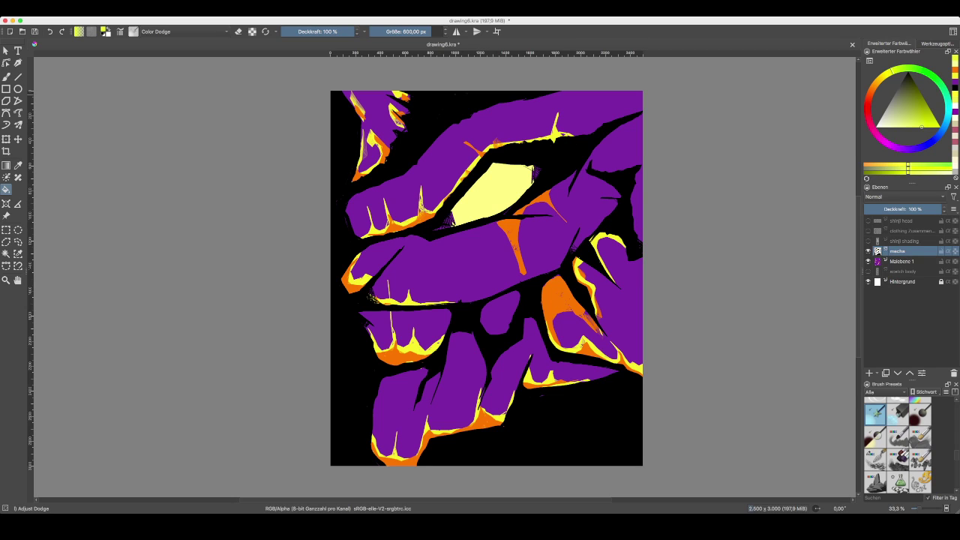
- Try a 600 px Adjust Dodge brush glow around the eye, and undo it
{"action": "left_click", "coordinate": [6, 77]}
{"action": "mouse_move", "coordinate": [445, 215]}
{"action": "left_mouse_down"}
{"action": "mouse_move", "coordinate": [518, 172]}
{"action": "mouse_move", "coordinate": [499, 188]}
{"action": "mouse_move", "coordinate": [525, 203]}
{"action": "mouse_move", "coordinate": [516, 182]}
{"action": "mouse_move", "coordinate": [524, 178]}
{"action": "mouse_move", "coordinate": [450, 217]}
{"action": "mouse_move", "coordinate": [462, 173]}
{"action": "mouse_move", "coordinate": [520, 171]}
{"action": "mouse_move", "coordinate": [480, 211]}
{"action": "mouse_move", "coordinate": [450, 226]}
{"action": "mouse_move", "coordinate": [442, 218]}
{"action": "mouse_move", "coordinate": [491, 184]}
{"action": "mouse_move", "coordinate": [514, 191]}
{"action": "mouse_move", "coordinate": [506, 174]}
{"action": "left_mouse_up"}
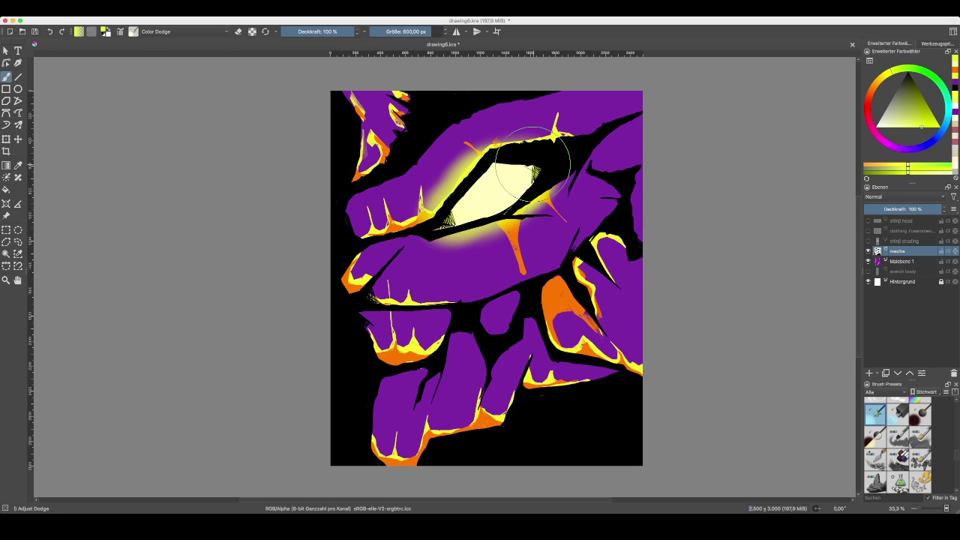
{"action": "key", "text": "ctrl+z"}
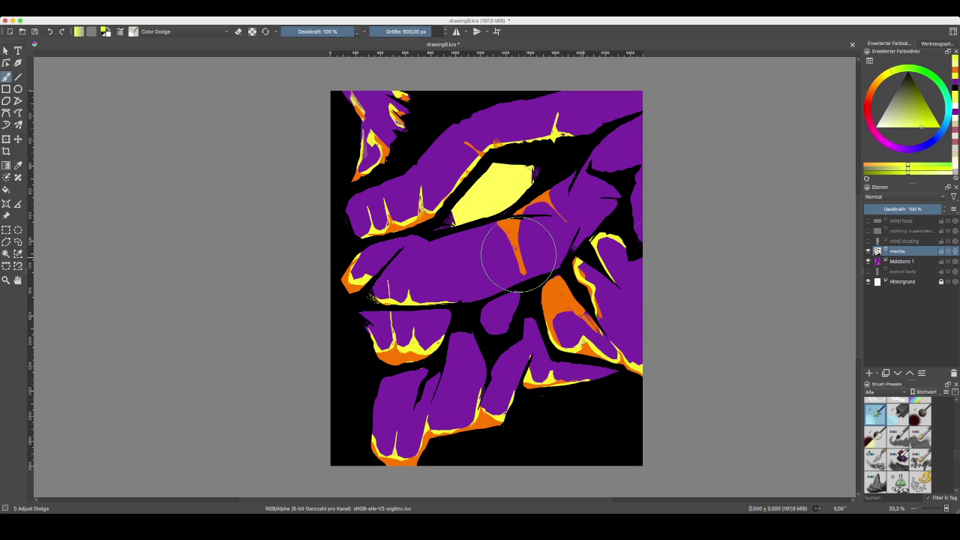
- Lighten the eye with another Color Dodge fill and brush a soft Adjust Dodge glow over it and the surrounding edges
{"action": "left_click", "coordinate": [6, 189]}
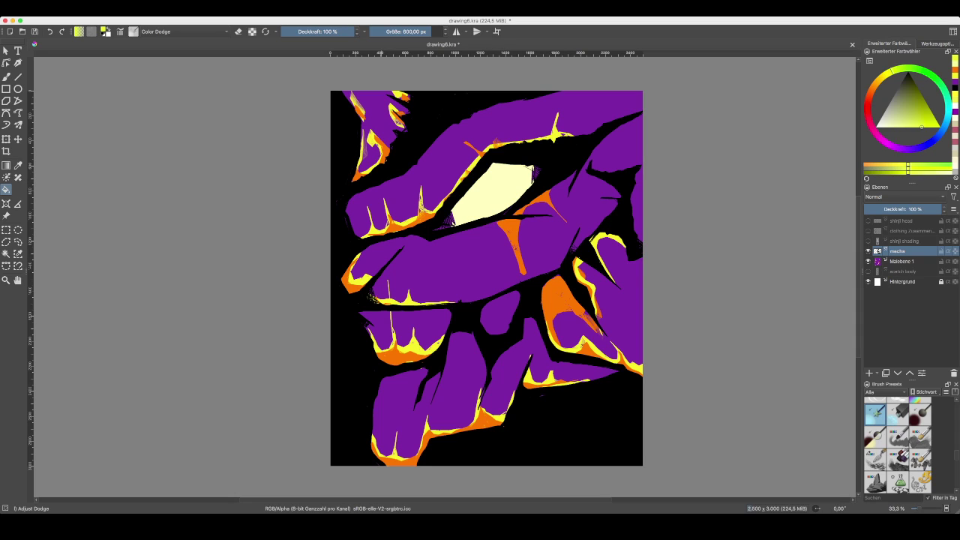
{"action": "left_click_drag", "start_coordinate": [418, 31], "coordinate": [404, 31]}
{"action": "key", "text": "b"}
{"action": "mouse_move", "coordinate": [496, 195]}
{"action": "left_mouse_down"}
{"action": "mouse_move", "coordinate": [529, 171]}
{"action": "mouse_move", "coordinate": [491, 197]}
{"action": "left_mouse_up"}
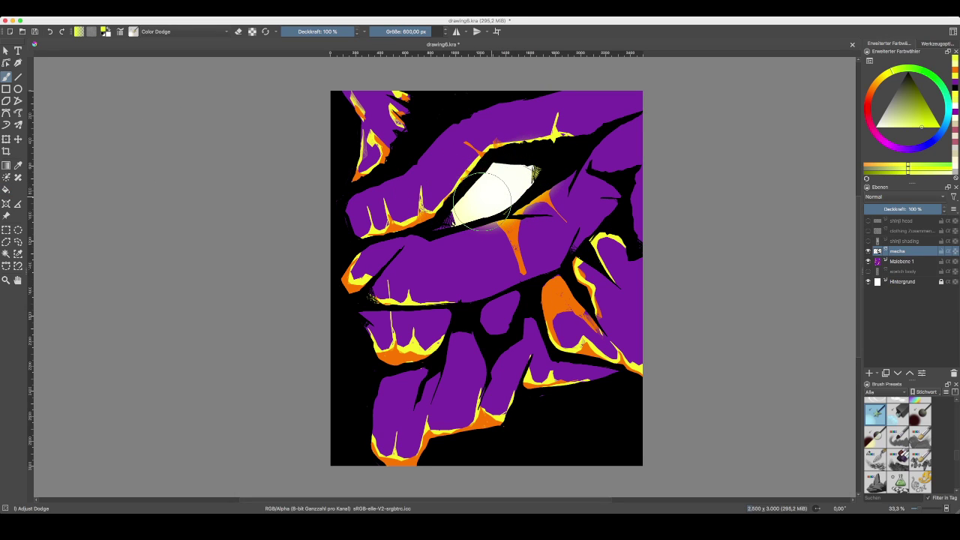
{"action": "key", "text": "ctrl+z"}
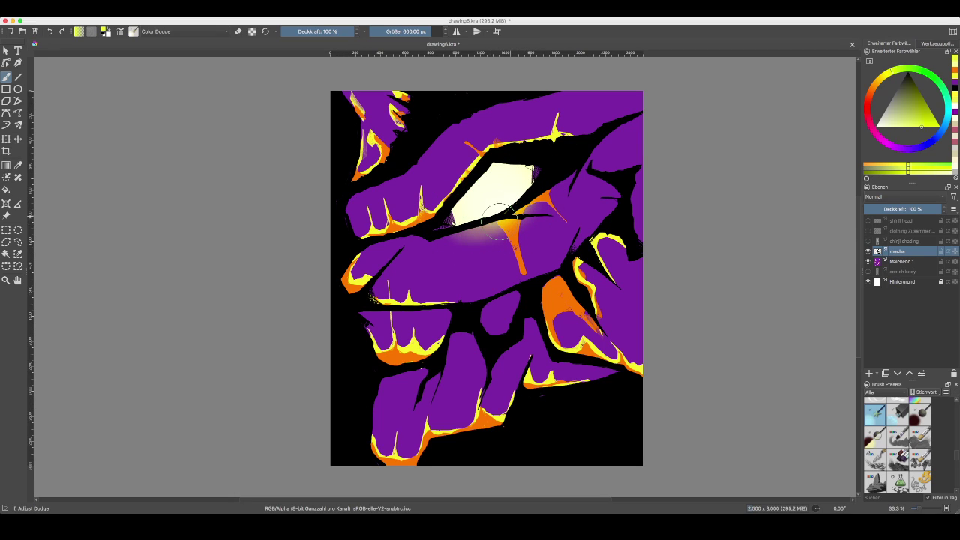
{"action": "left_click_drag", "start_coordinate": [529, 198], "coordinate": [535, 188]}
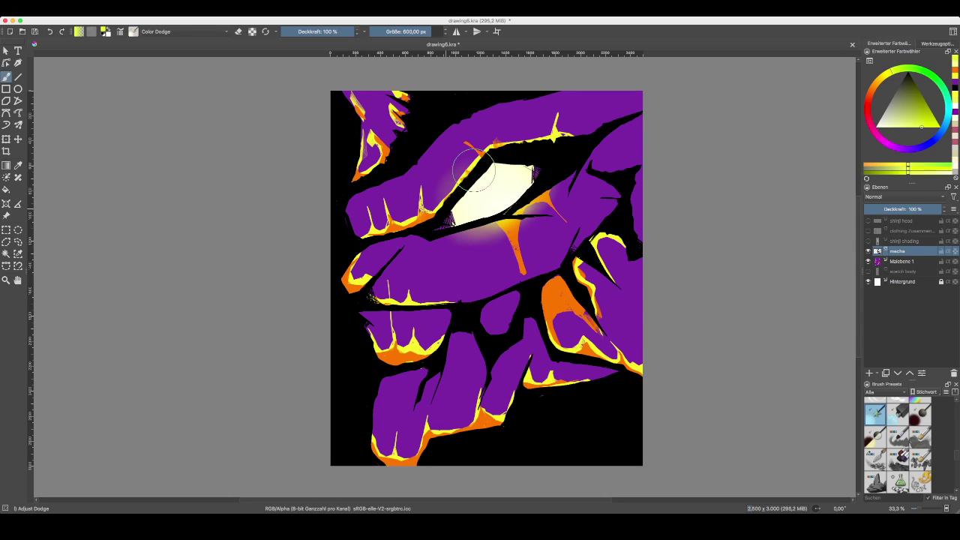
{"action": "mouse_move", "coordinate": [444, 209]}
{"action": "left_mouse_down"}
{"action": "mouse_move", "coordinate": [484, 156]}
{"action": "mouse_move", "coordinate": [462, 172]}
{"action": "mouse_move", "coordinate": [499, 148]}
{"action": "mouse_move", "coordinate": [527, 156]}
{"action": "mouse_move", "coordinate": [469, 167]}
{"action": "mouse_move", "coordinate": [454, 198]}
{"action": "mouse_move", "coordinate": [470, 177]}
{"action": "mouse_move", "coordinate": [531, 159]}
{"action": "mouse_move", "coordinate": [492, 155]}
{"action": "mouse_move", "coordinate": [444, 200]}
{"action": "mouse_move", "coordinate": [472, 157]}
{"action": "mouse_move", "coordinate": [511, 146]}
{"action": "mouse_move", "coordinate": [479, 153]}
{"action": "mouse_move", "coordinate": [512, 147]}
{"action": "mouse_move", "coordinate": [539, 160]}
{"action": "mouse_move", "coordinate": [499, 152]}
{"action": "mouse_move", "coordinate": [469, 221]}
{"action": "mouse_move", "coordinate": [442, 225]}
{"action": "mouse_move", "coordinate": [475, 212]}
{"action": "mouse_move", "coordinate": [456, 226]}
{"action": "mouse_move", "coordinate": [491, 222]}
{"action": "mouse_move", "coordinate": [475, 219]}
{"action": "mouse_move", "coordinate": [493, 191]}
{"action": "left_mouse_up"}
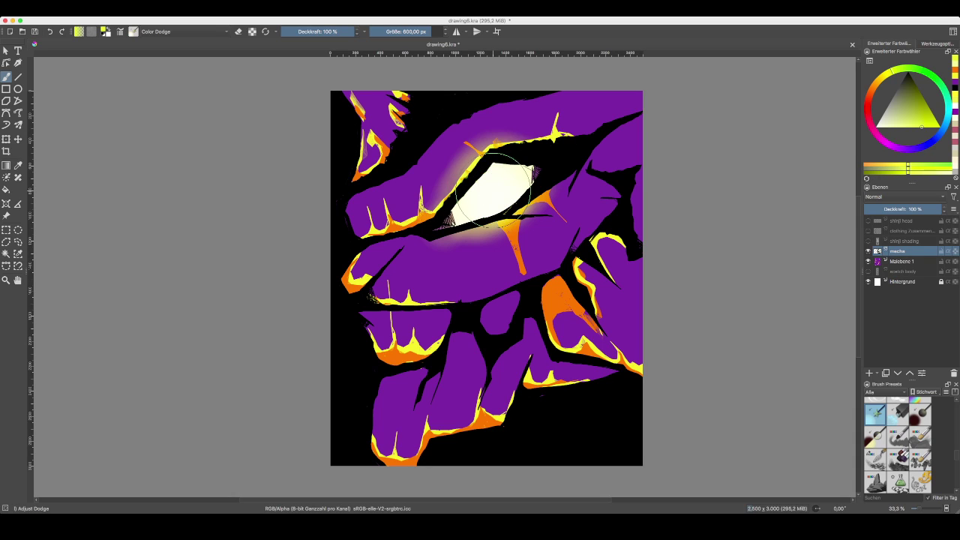
{"action": "left_click", "coordinate": [490, 191]}
- Choose the Sketching-2 Chrome Large preset with black as the painting color, and make the Malebene 1 layer active
{"action": "scroll", "coordinate": [898, 445], "scroll_direction": "down", "scroll_amount": 5}
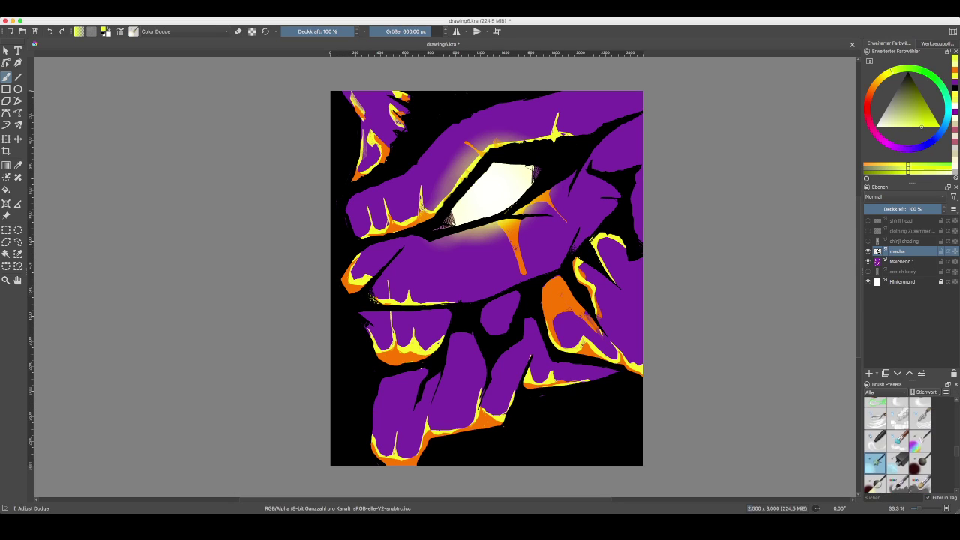
{"action": "scroll", "coordinate": [898, 445], "scroll_direction": "down", "scroll_amount": 5}
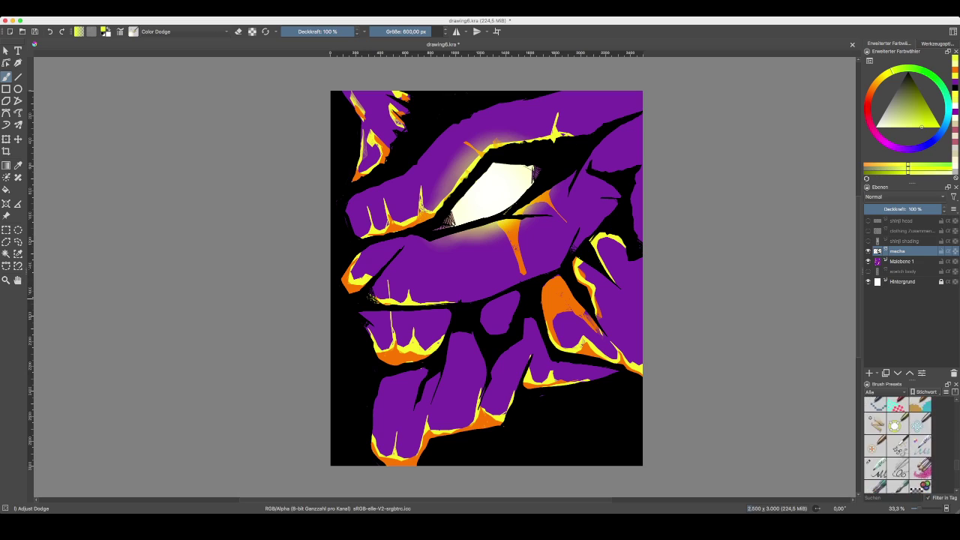
{"action": "left_click", "coordinate": [876, 444]}
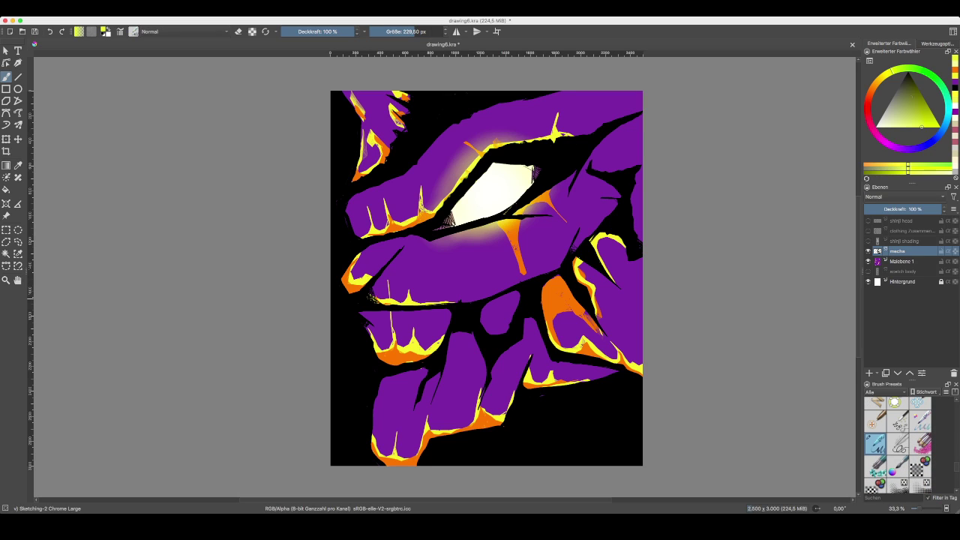
{"action": "key", "text": "d"}
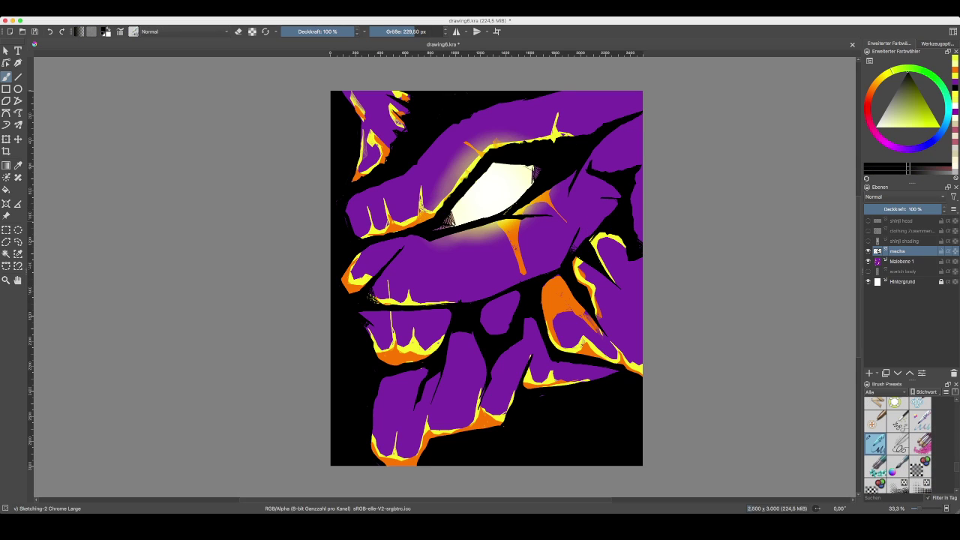
{"action": "key", "text": "Page_Down"}
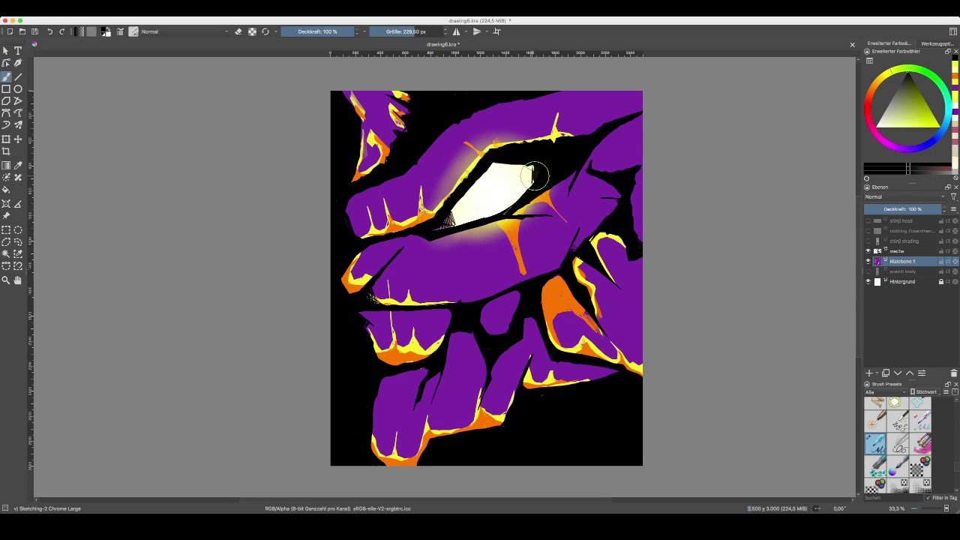
- Try covering the speckled areas at the eye's corners with black strokes on the Malebene 1 layer, and undo them
{"action": "mouse_move", "coordinate": [432, 232]}
{"action": "left_mouse_down"}
{"action": "mouse_move", "coordinate": [451, 211]}
{"action": "mouse_move", "coordinate": [442, 226]}
{"action": "left_mouse_up"}
{"action": "left_click_drag", "start_coordinate": [603, 175], "coordinate": [597, 185]}
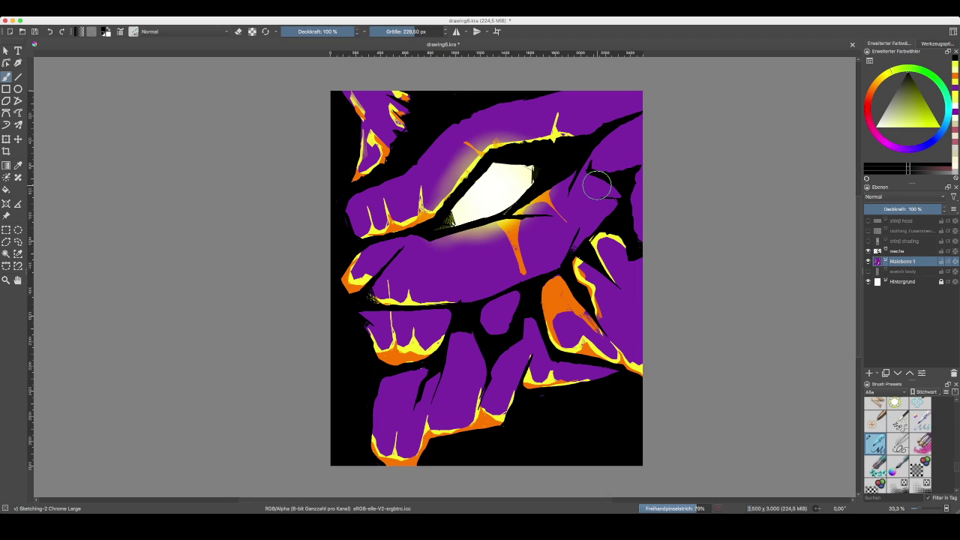
{"action": "key", "text": "super+z"}
{"action": "key", "text": "super+z"}
{"action": "key", "text": "super+z"}
{"action": "key", "text": "super+z"}
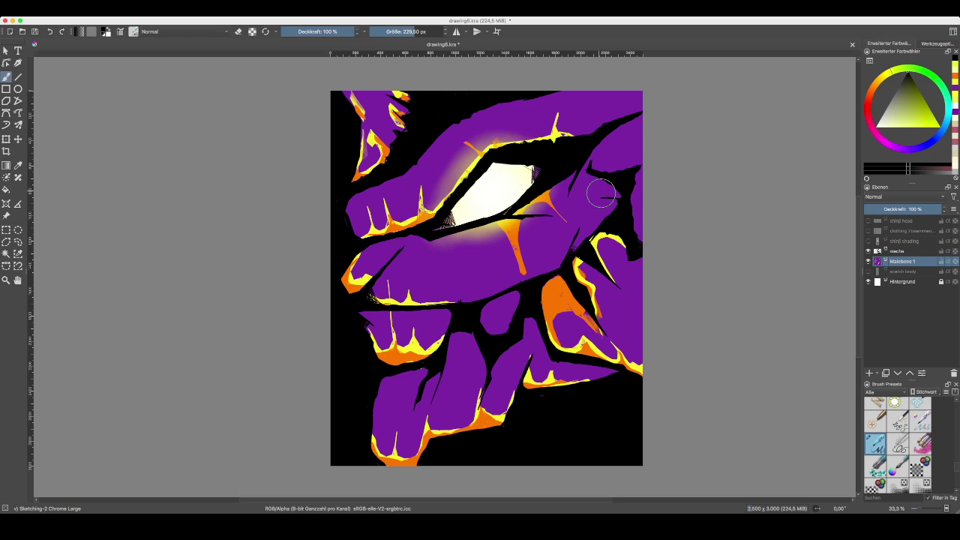
- Try blurring the purple, yellow and orange colors of the Malebene 1 layer, and undo the blur
{"action": "key", "text": "minus"}
{"action": "key", "text": "minus"}
{"action": "key", "text": "minus"}
{"action": "key", "text": "minus"}
{"action": "key", "text": "plus"}
{"action": "key", "text": "plus"}
{"action": "key", "text": "plus"}
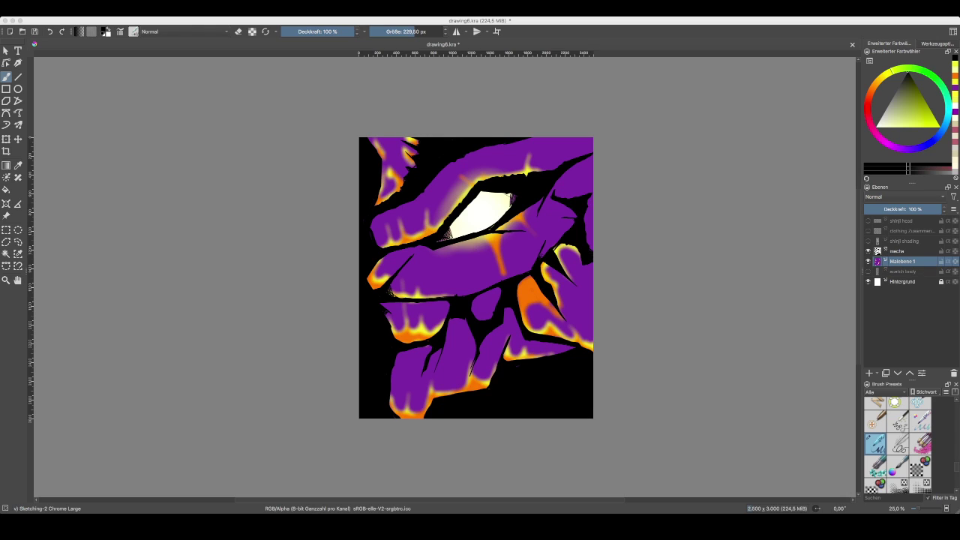
{"action": "key", "text": "ctrl+z"}
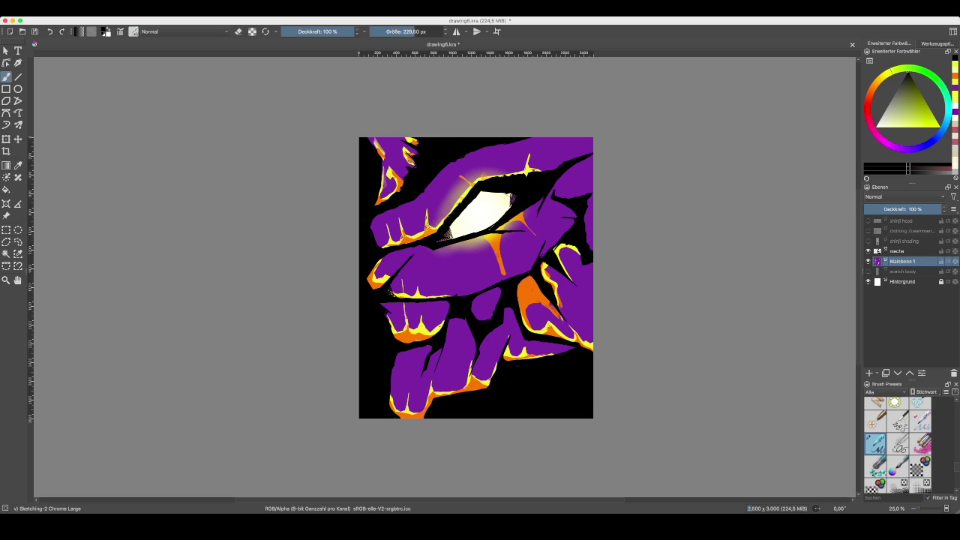
- Try an enlarged Screentone Pressure brush in black on the purple area below the eye, and undo the stroke
{"action": "scroll", "coordinate": [898, 445], "scroll_direction": "down", "scroll_amount": 10}
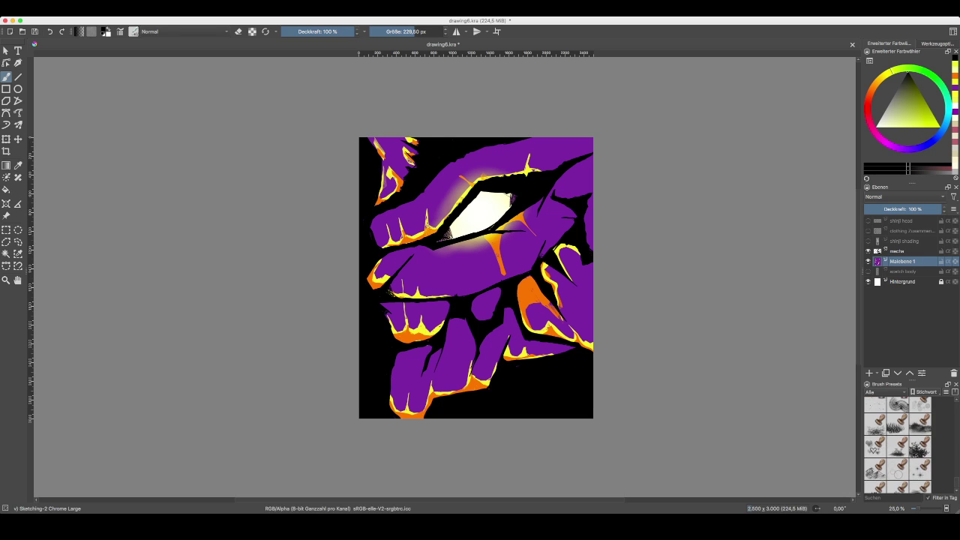
{"action": "left_click", "coordinate": [920, 417]}
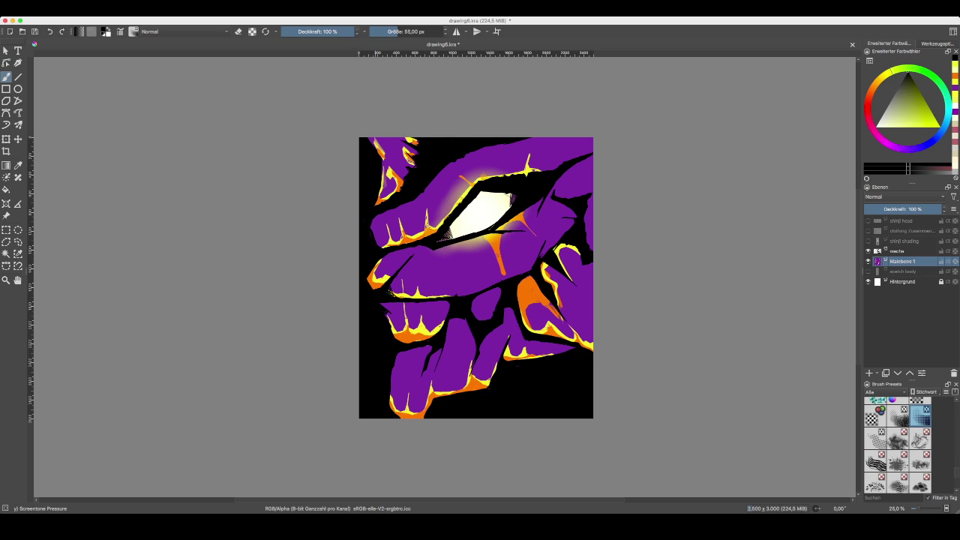
{"action": "left_click_drag", "start_coordinate": [410, 31], "coordinate": [429, 32]}
{"action": "mouse_move", "coordinate": [456, 281]}
{"action": "left_mouse_down"}
{"action": "mouse_move", "coordinate": [479, 312]}
{"action": "mouse_move", "coordinate": [488, 297]}
{"action": "left_mouse_up"}
{"action": "key", "text": "super+z"}
- Try the Screentones Regular brush at two sizes on the purple area below the eye, undoing each stroke
{"action": "left_click", "coordinate": [875, 439]}
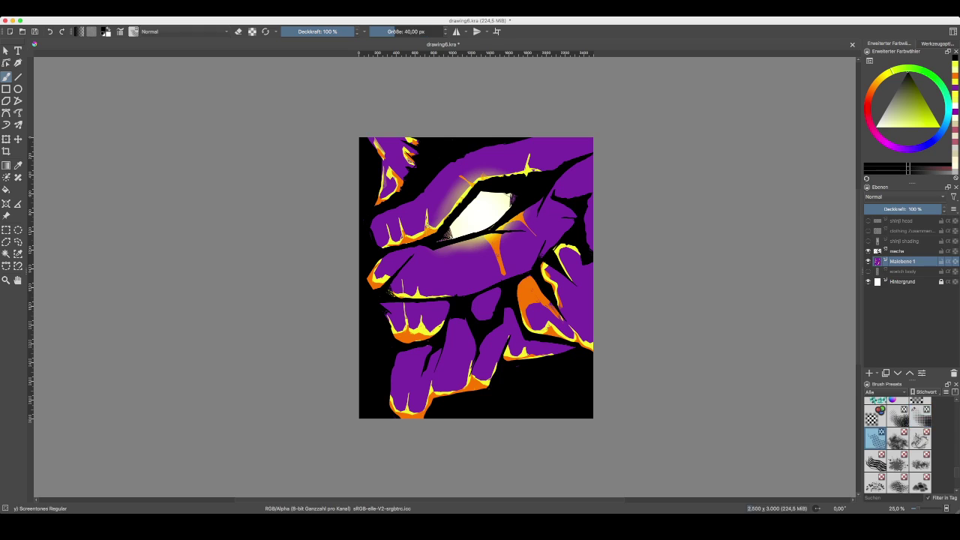
{"action": "left_click_drag", "start_coordinate": [507, 242], "coordinate": [512, 279]}
{"action": "key", "text": "super+z"}
{"action": "left_click", "coordinate": [421, 32]}
{"action": "mouse_move", "coordinate": [477, 279]}
{"action": "left_mouse_down"}
{"action": "mouse_move", "coordinate": [524, 259]}
{"action": "mouse_move", "coordinate": [526, 270]}
{"action": "mouse_move", "coordinate": [513, 259]}
{"action": "left_mouse_up"}
{"action": "key", "text": "super+z"}
- Set the Screentones Regular brush size to 235,29 px and add a new paint layer above Malebene 1
{"action": "left_click_drag", "start_coordinate": [418, 31], "coordinate": [414, 32]}
{"action": "left_click", "coordinate": [869, 373]}
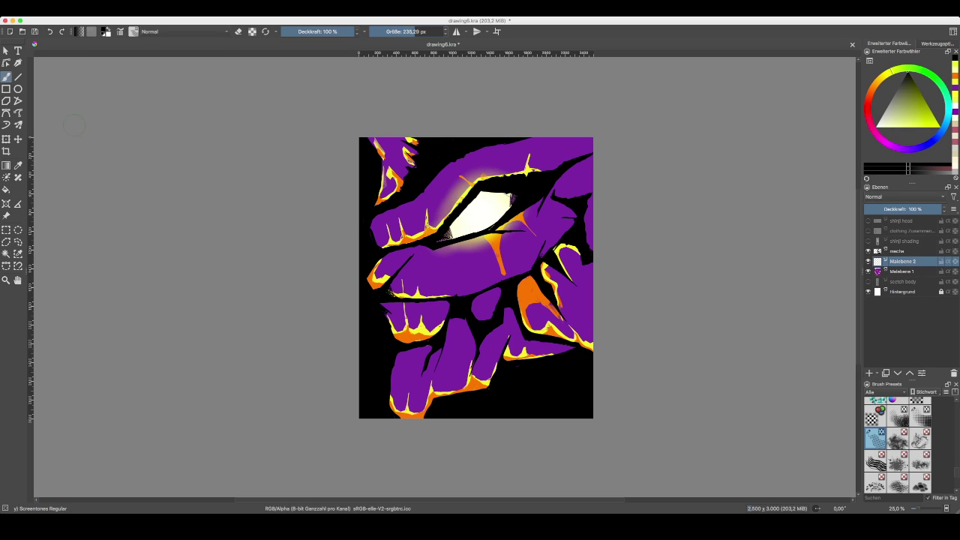
- Try filling the new layer with black, and undo the fill
{"action": "left_click", "coordinate": [6, 189]}
{"action": "left_click", "coordinate": [467, 283]}
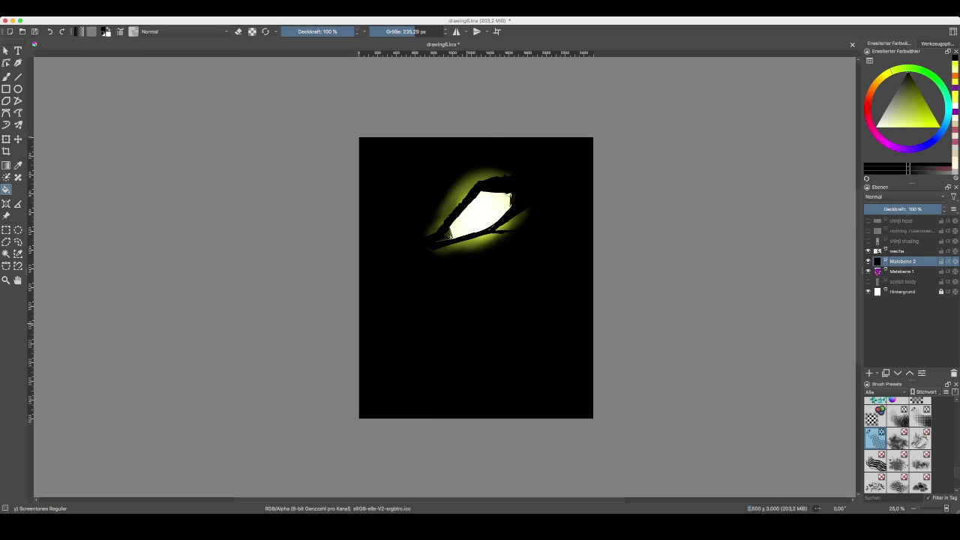
{"action": "key", "text": "ctrl+z"}
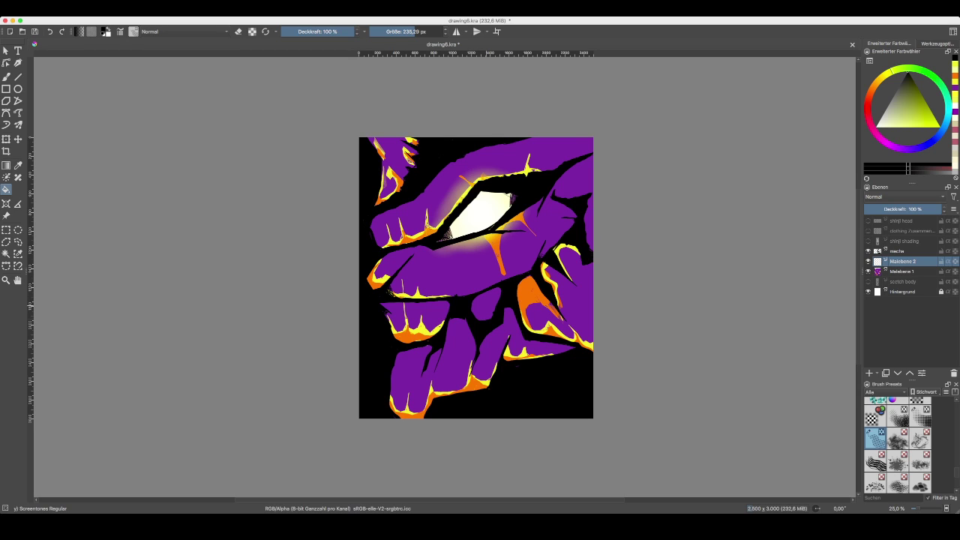
- Cover the upper mecha head and the areas around the eye with black Screentones Regular strokes at 235,29 px on the new layer
{"action": "left_click", "coordinate": [441, 32]}
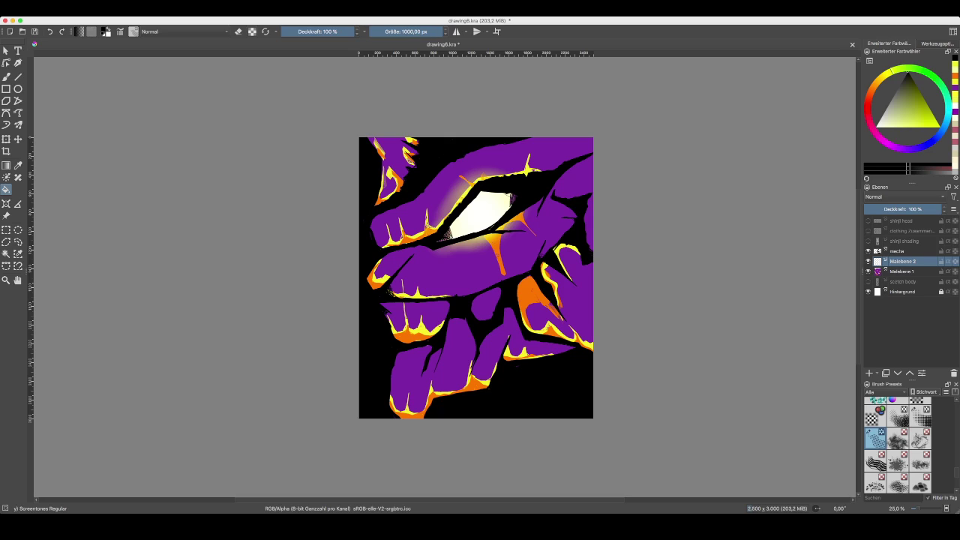
{"action": "left_click", "coordinate": [920, 417]}
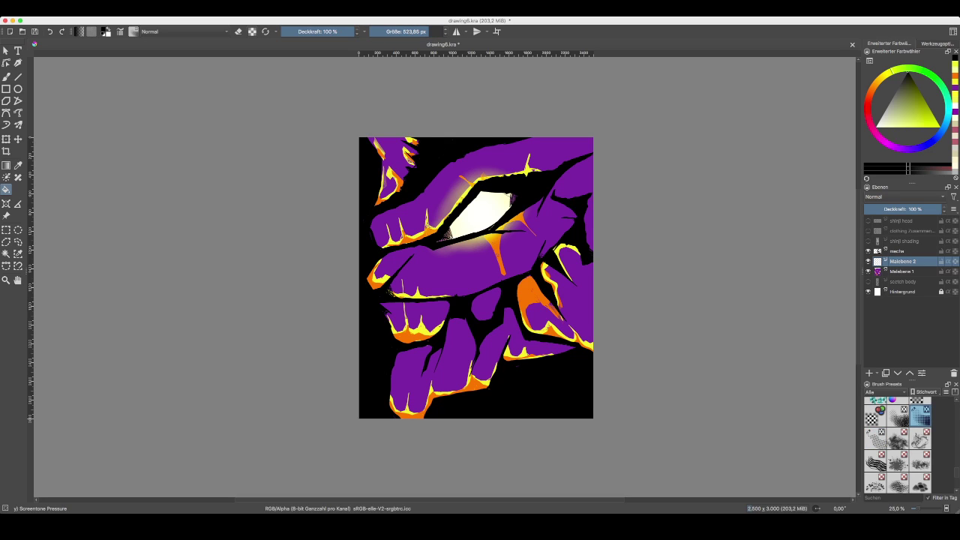
{"action": "left_click", "coordinate": [875, 439]}
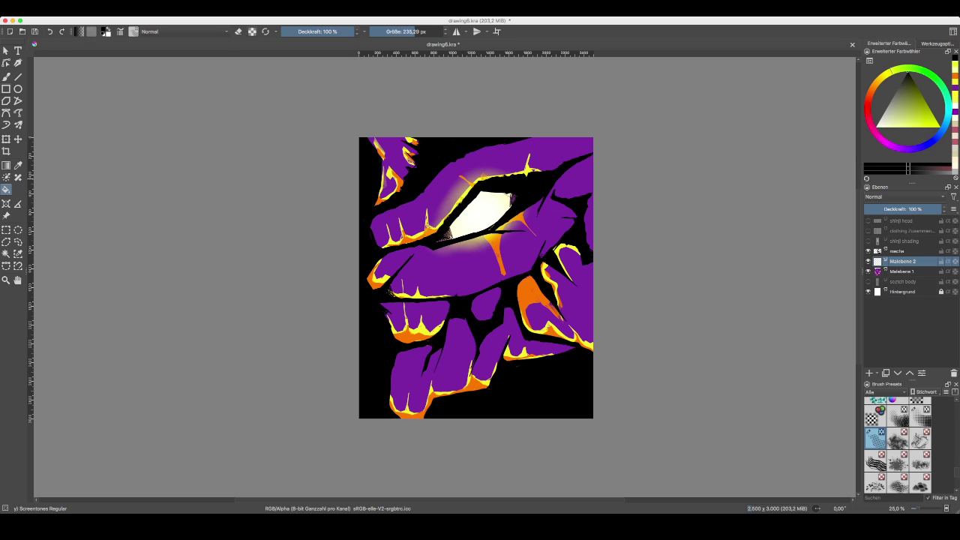
{"action": "left_click", "coordinate": [6, 77]}
{"action": "mouse_move", "coordinate": [375, 203]}
{"action": "left_mouse_down"}
{"action": "mouse_move", "coordinate": [425, 137]}
{"action": "mouse_move", "coordinate": [378, 176]}
{"action": "mouse_move", "coordinate": [407, 117]}
{"action": "mouse_move", "coordinate": [366, 145]}
{"action": "mouse_move", "coordinate": [370, 136]}
{"action": "left_mouse_up"}
{"action": "scroll", "coordinate": [411, 164], "scroll_direction": "down", "scroll_amount": 1}
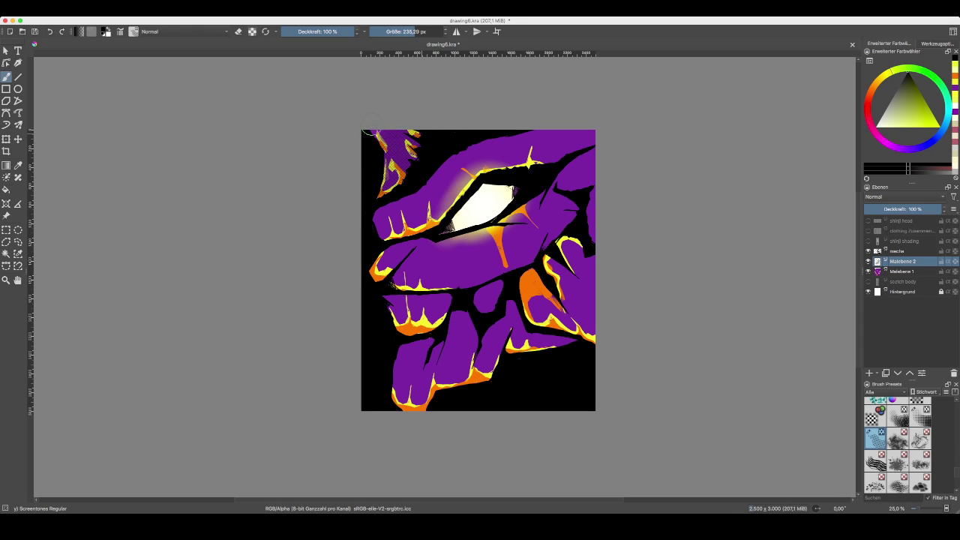
{"action": "mouse_move", "coordinate": [408, 200]}
{"action": "left_mouse_down"}
{"action": "mouse_move", "coordinate": [378, 216]}
{"action": "mouse_move", "coordinate": [379, 240]}
{"action": "mouse_move", "coordinate": [384, 209]}
{"action": "mouse_move", "coordinate": [388, 237]}
{"action": "mouse_move", "coordinate": [386, 224]}
{"action": "mouse_move", "coordinate": [396, 234]}
{"action": "mouse_move", "coordinate": [402, 220]}
{"action": "mouse_move", "coordinate": [415, 221]}
{"action": "mouse_move", "coordinate": [405, 200]}
{"action": "mouse_move", "coordinate": [417, 221]}
{"action": "mouse_move", "coordinate": [405, 207]}
{"action": "mouse_move", "coordinate": [429, 192]}
{"action": "mouse_move", "coordinate": [430, 208]}
{"action": "mouse_move", "coordinate": [419, 206]}
{"action": "mouse_move", "coordinate": [477, 170]}
{"action": "mouse_move", "coordinate": [445, 192]}
{"action": "mouse_move", "coordinate": [489, 147]}
{"action": "mouse_move", "coordinate": [473, 148]}
{"action": "mouse_move", "coordinate": [458, 156]}
{"action": "mouse_move", "coordinate": [521, 140]}
{"action": "mouse_move", "coordinate": [527, 152]}
{"action": "mouse_move", "coordinate": [496, 162]}
{"action": "mouse_move", "coordinate": [555, 149]}
{"action": "mouse_move", "coordinate": [486, 150]}
{"action": "mouse_move", "coordinate": [528, 143]}
{"action": "mouse_move", "coordinate": [448, 167]}
{"action": "mouse_move", "coordinate": [564, 135]}
{"action": "mouse_move", "coordinate": [543, 139]}
{"action": "mouse_move", "coordinate": [540, 148]}
{"action": "mouse_move", "coordinate": [585, 138]}
{"action": "mouse_move", "coordinate": [550, 179]}
{"action": "mouse_move", "coordinate": [593, 154]}
{"action": "mouse_move", "coordinate": [587, 218]}
{"action": "mouse_move", "coordinate": [589, 176]}
{"action": "mouse_move", "coordinate": [564, 185]}
{"action": "mouse_move", "coordinate": [548, 258]}
{"action": "mouse_move", "coordinate": [524, 212]}
{"action": "mouse_move", "coordinate": [539, 207]}
{"action": "mouse_move", "coordinate": [495, 234]}
{"action": "left_mouse_up"}
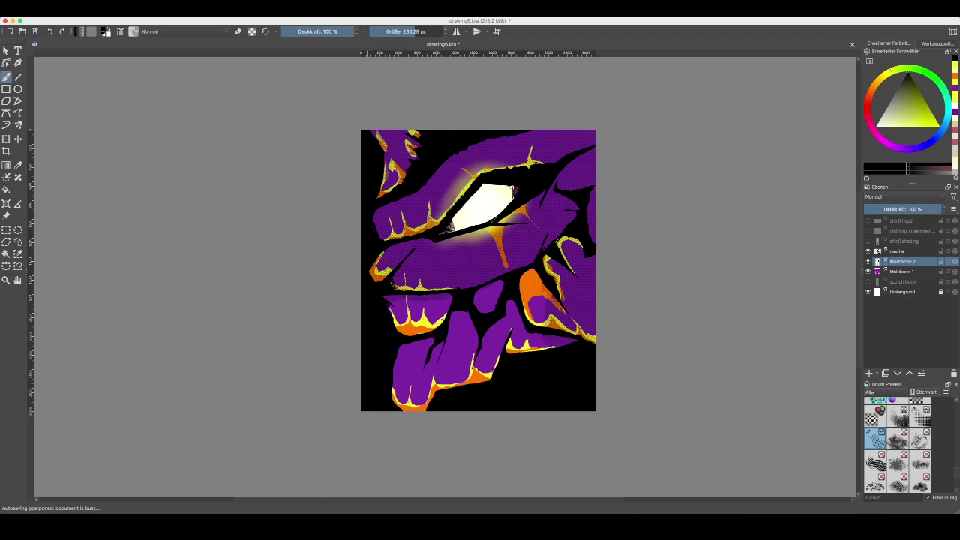
- Extend the black screentone over the orange cheek piece and the lower jaw plates, using brush sizes of 49,68 px and 106,84 px
{"action": "left_click", "coordinate": [396, 31]}
{"action": "left_click_drag", "start_coordinate": [536, 273], "coordinate": [537, 348]}
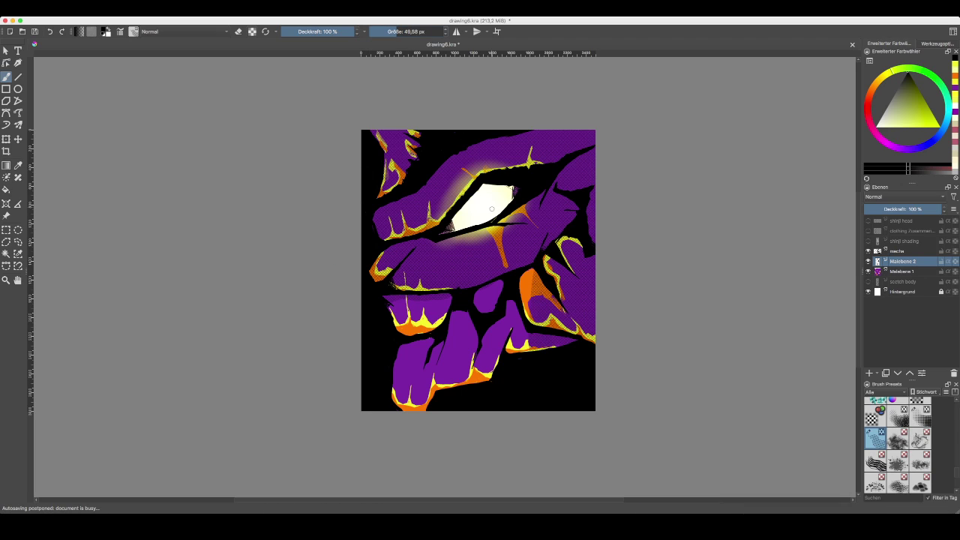
{"action": "key", "text": "bracketright"}
{"action": "key", "text": "bracketright"}
{"action": "key", "text": "bracketright"}
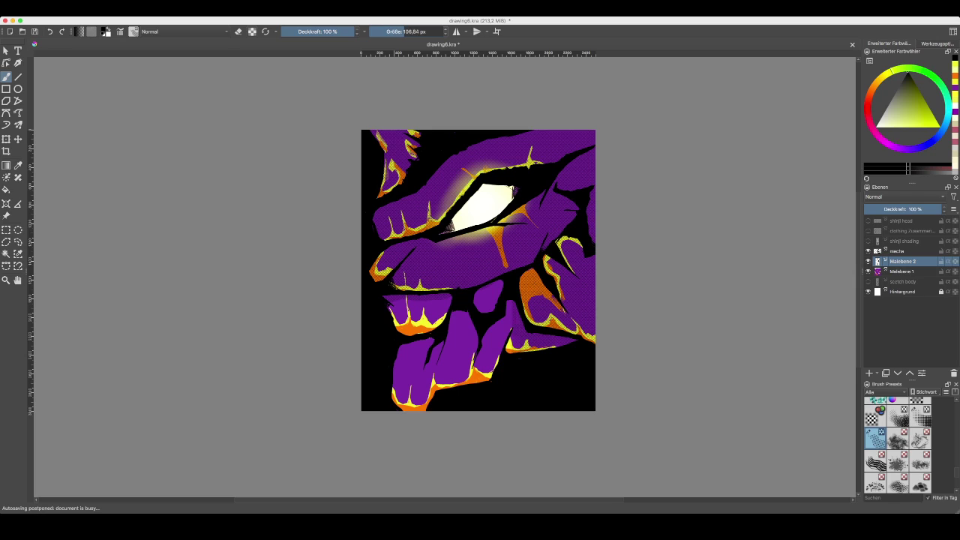
{"action": "left_click_drag", "start_coordinate": [507, 302], "coordinate": [502, 354]}
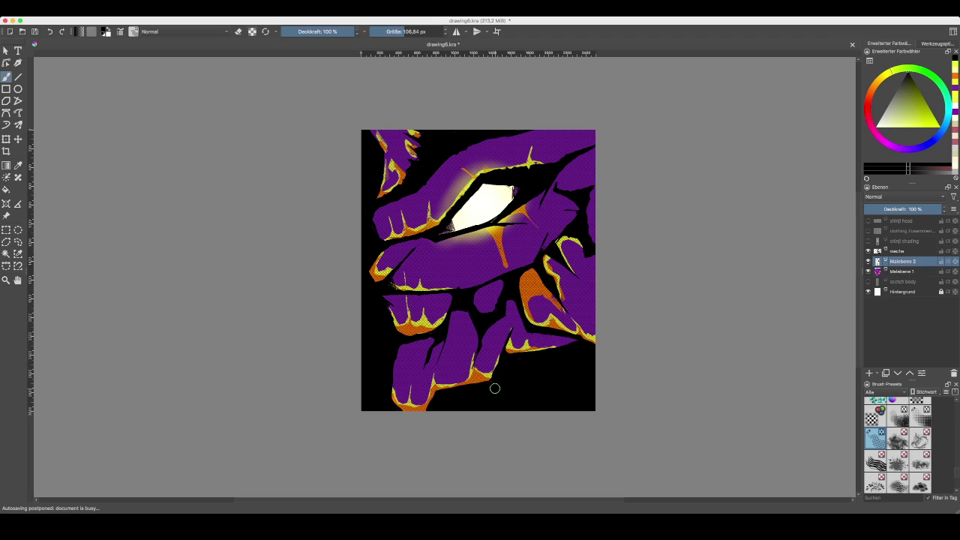
{"action": "left_click_drag", "start_coordinate": [392, 402], "coordinate": [405, 402]}
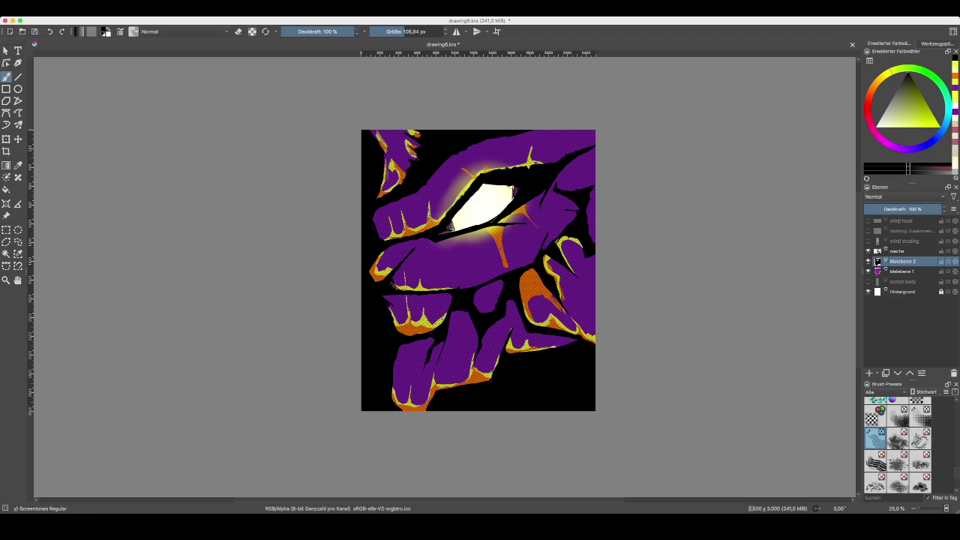
- Show the shinji shading, clothing and shinji head layers again and make the shinji shading layer active
{"action": "key", "text": "Page_Up"}
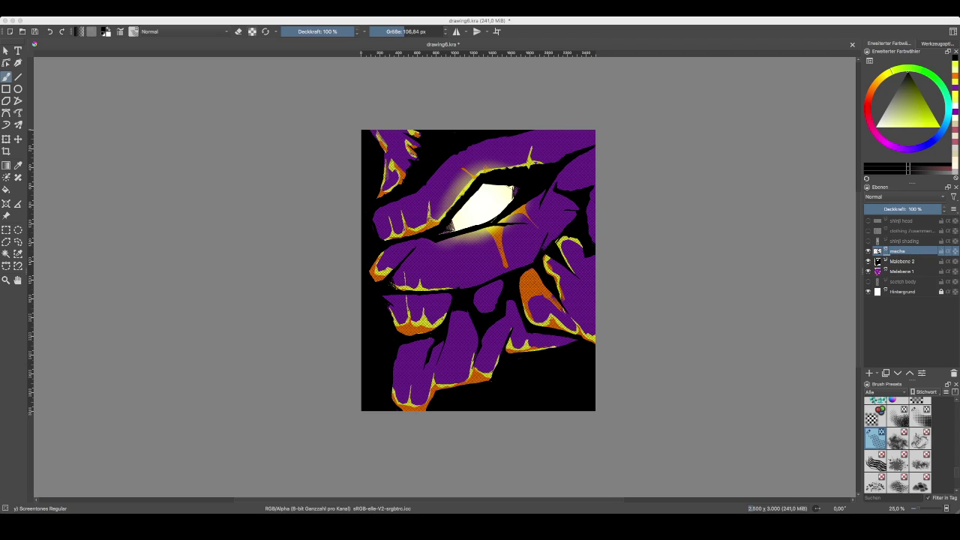
{"action": "key", "text": "ctrl+f"}
{"action": "left_click", "coordinate": [869, 241]}
{"action": "left_click", "coordinate": [869, 231]}
{"action": "left_click", "coordinate": [869, 220]}
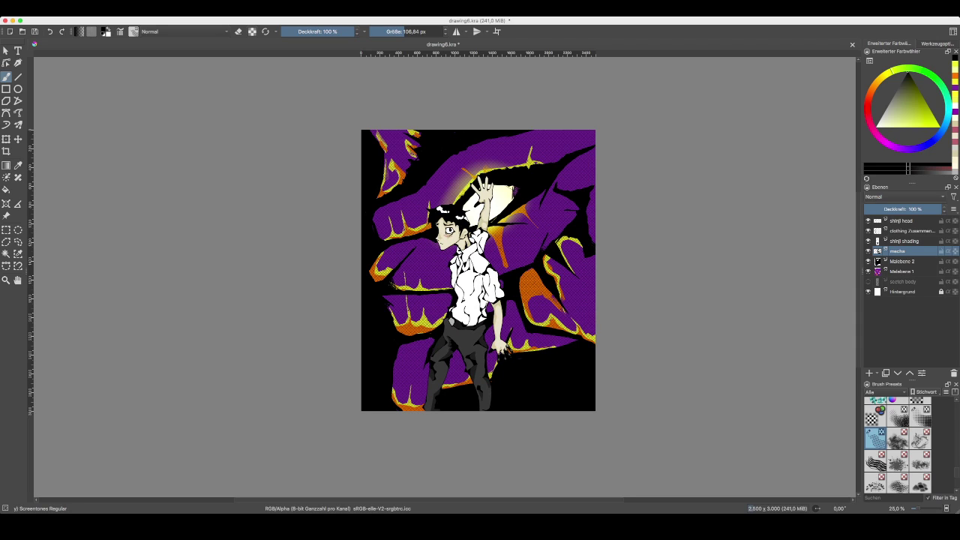
{"action": "left_click", "coordinate": [905, 242]}
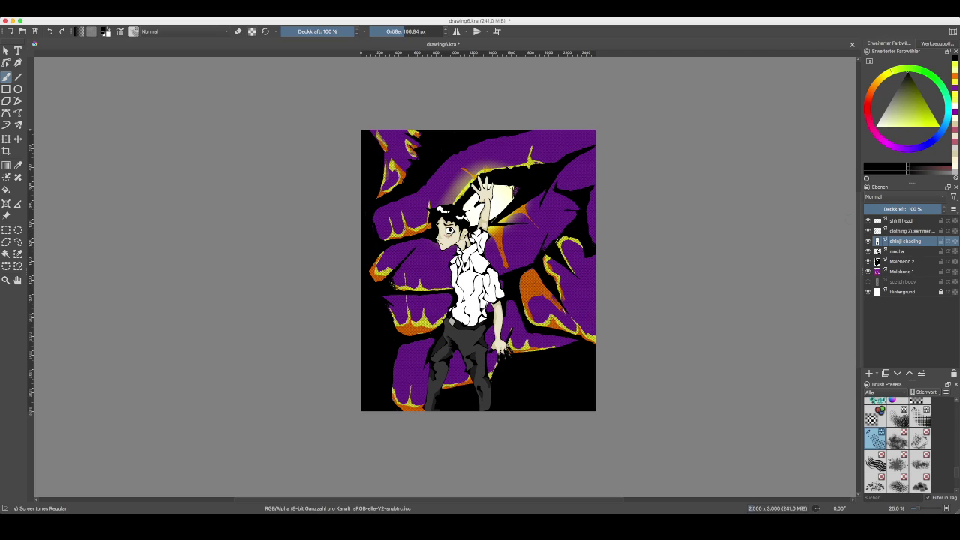
- Set the Screentones Regular size to 253,23 px, try a black stroke on the trousers, and undo the stroke
{"action": "left_click_drag", "start_coordinate": [406, 32], "coordinate": [416, 32]}
{"action": "mouse_move", "coordinate": [447, 350]}
{"action": "left_mouse_down"}
{"action": "mouse_move", "coordinate": [429, 406]}
{"action": "mouse_move", "coordinate": [442, 350]}
{"action": "mouse_move", "coordinate": [433, 337]}
{"action": "mouse_move", "coordinate": [448, 362]}
{"action": "mouse_move", "coordinate": [432, 340]}
{"action": "mouse_move", "coordinate": [445, 375]}
{"action": "mouse_move", "coordinate": [432, 376]}
{"action": "mouse_move", "coordinate": [427, 406]}
{"action": "left_mouse_up"}
{"action": "key", "text": "super+z"}
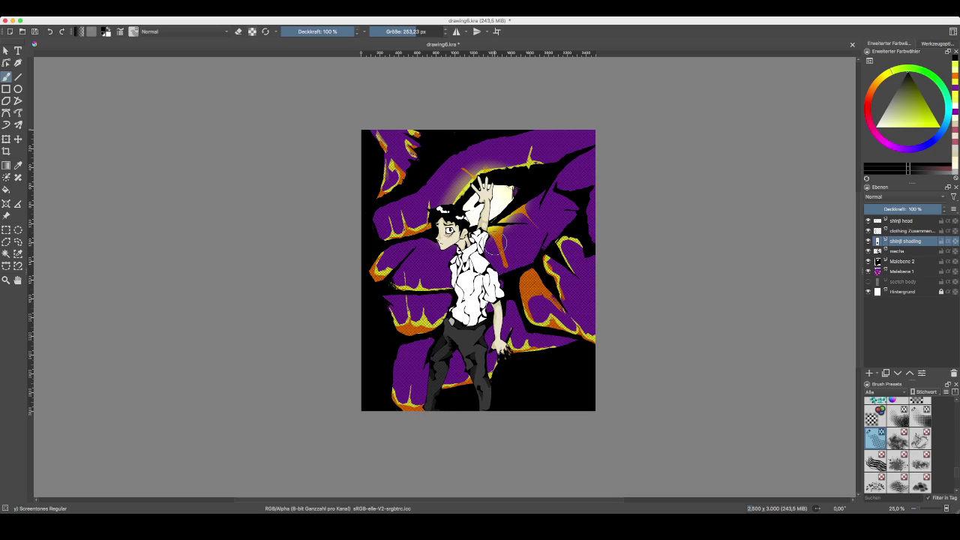
- Try shading the side and collar folds of the white shirt with black screentone at 253,23 px
{"action": "scroll", "coordinate": [501, 238], "scroll_direction": "up", "scroll_amount": 5}
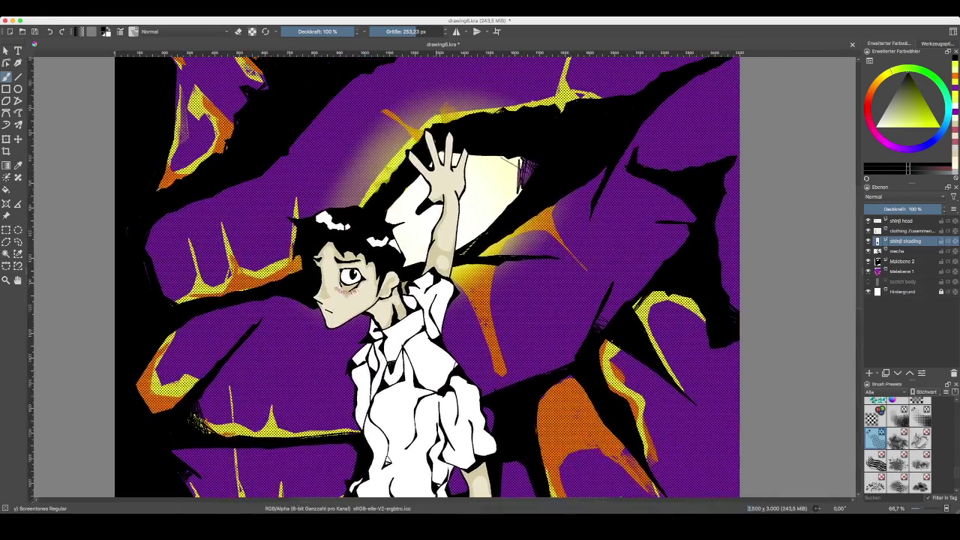
{"action": "mouse_move", "coordinate": [435, 345]}
{"action": "left_mouse_down"}
{"action": "mouse_move", "coordinate": [400, 373]}
{"action": "mouse_move", "coordinate": [486, 301]}
{"action": "mouse_move", "coordinate": [602, 238]}
{"action": "left_mouse_up"}
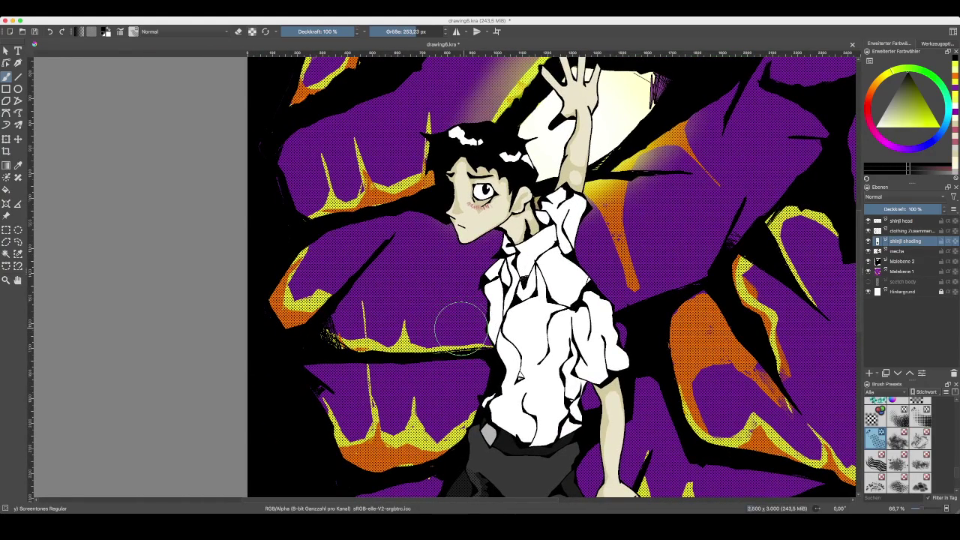
{"action": "mouse_move", "coordinate": [461, 330]}
{"action": "left_mouse_down"}
{"action": "mouse_move", "coordinate": [463, 301]}
{"action": "mouse_move", "coordinate": [490, 302]}
{"action": "left_mouse_up"}
{"action": "key", "text": "ctrl+z"}
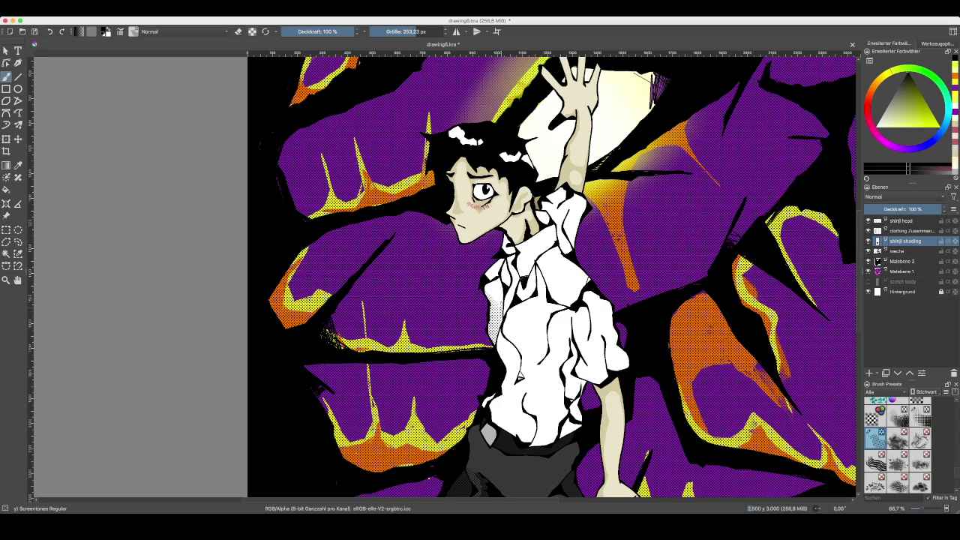
{"action": "left_click_drag", "start_coordinate": [498, 307], "coordinate": [491, 263]}
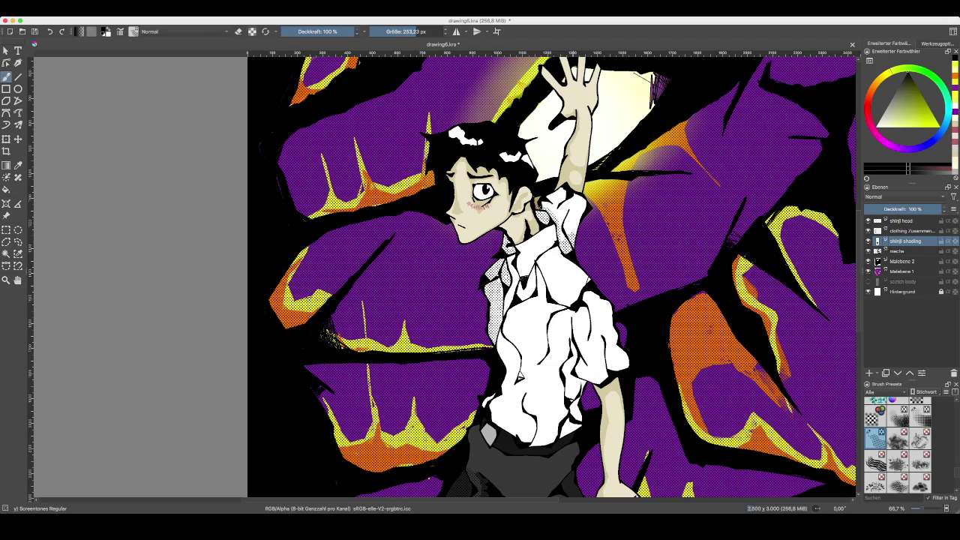
- Try extending the black screentone over the raised sleeve, arm and hand, and undo the screentone on shirt and arm
{"action": "mouse_move", "coordinate": [555, 214]}
{"action": "left_mouse_down"}
{"action": "mouse_move", "coordinate": [563, 240]}
{"action": "mouse_move", "coordinate": [570, 225]}
{"action": "mouse_move", "coordinate": [579, 234]}
{"action": "mouse_move", "coordinate": [584, 211]}
{"action": "mouse_move", "coordinate": [572, 199]}
{"action": "mouse_move", "coordinate": [562, 210]}
{"action": "mouse_move", "coordinate": [556, 194]}
{"action": "mouse_move", "coordinate": [484, 298]}
{"action": "mouse_move", "coordinate": [497, 346]}
{"action": "mouse_move", "coordinate": [475, 336]}
{"action": "mouse_move", "coordinate": [474, 347]}
{"action": "mouse_move", "coordinate": [471, 319]}
{"action": "mouse_move", "coordinate": [467, 342]}
{"action": "mouse_move", "coordinate": [462, 315]}
{"action": "mouse_move", "coordinate": [454, 349]}
{"action": "left_mouse_up"}
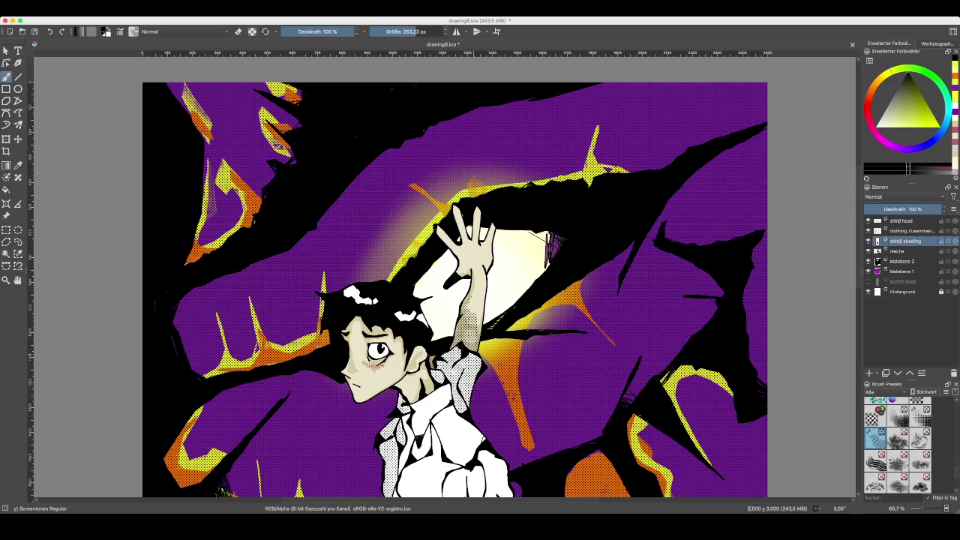
{"action": "left_click_drag", "start_coordinate": [480, 319], "coordinate": [480, 278]}
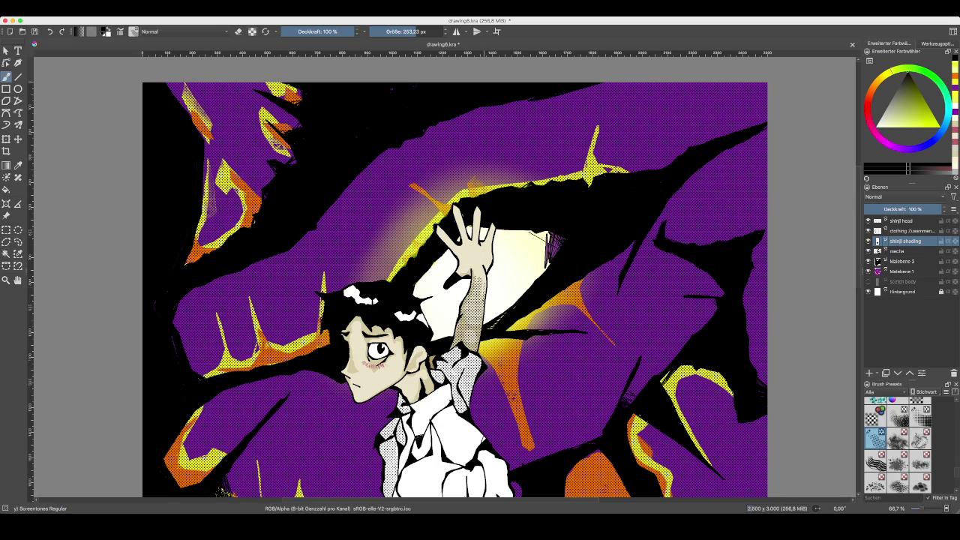
{"action": "mouse_move", "coordinate": [485, 282]}
{"action": "left_mouse_down"}
{"action": "mouse_move", "coordinate": [483, 264]}
{"action": "mouse_move", "coordinate": [472, 275]}
{"action": "mouse_move", "coordinate": [461, 266]}
{"action": "mouse_move", "coordinate": [488, 269]}
{"action": "mouse_move", "coordinate": [490, 247]}
{"action": "left_mouse_up"}
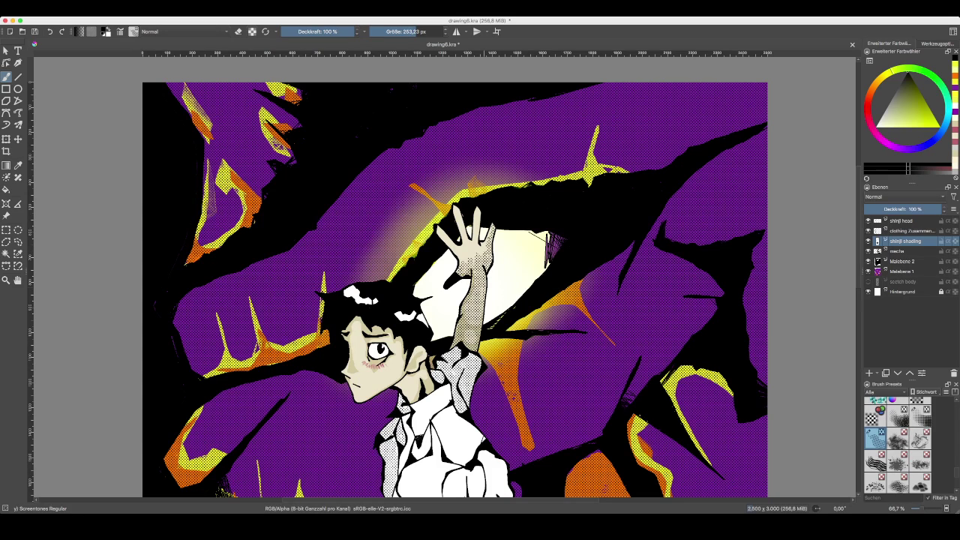
{"action": "left_click_drag", "start_coordinate": [480, 245], "coordinate": [462, 256]}
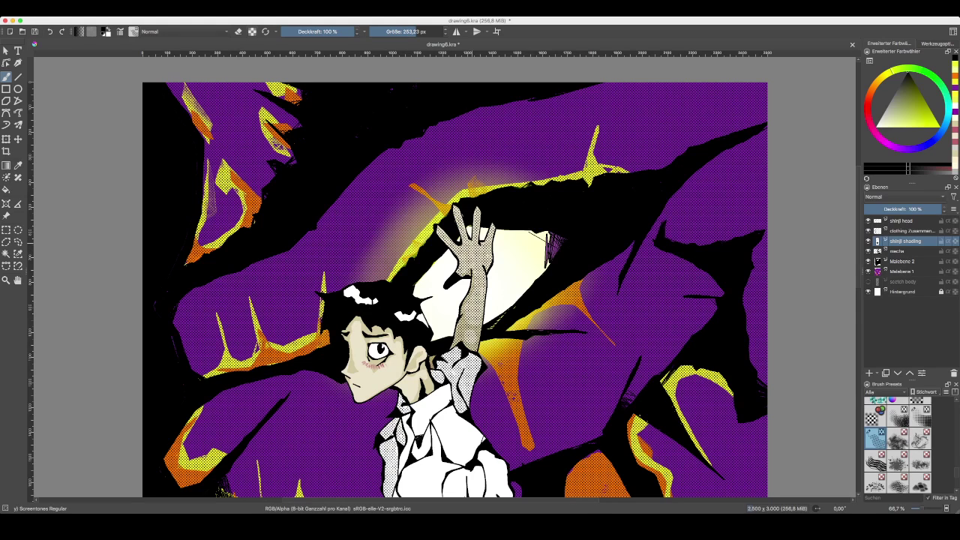
{"action": "key", "text": "minus"}
{"action": "key", "text": "minus"}
{"action": "key", "text": "minus"}
{"action": "key", "text": "minus"}
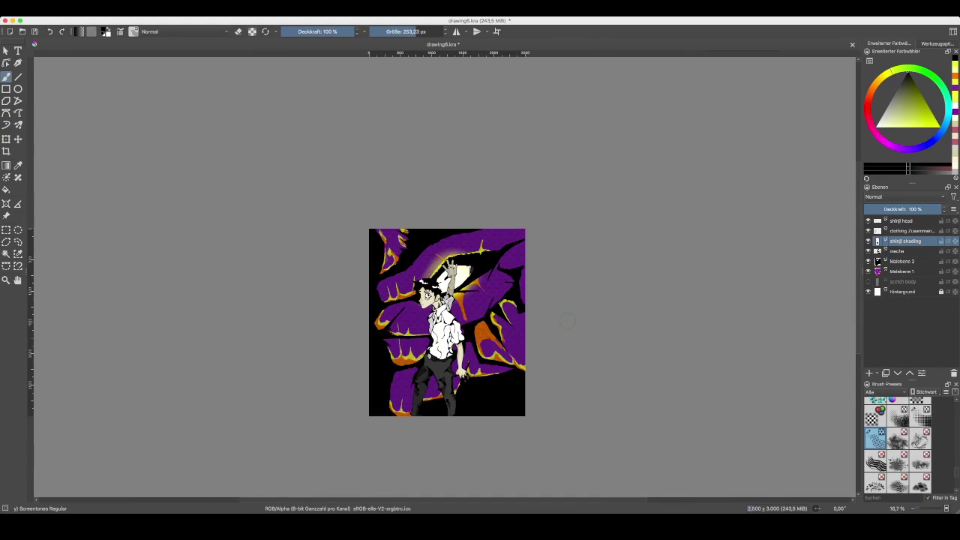
{"action": "key", "text": "plus"}
{"action": "key", "text": "plus"}
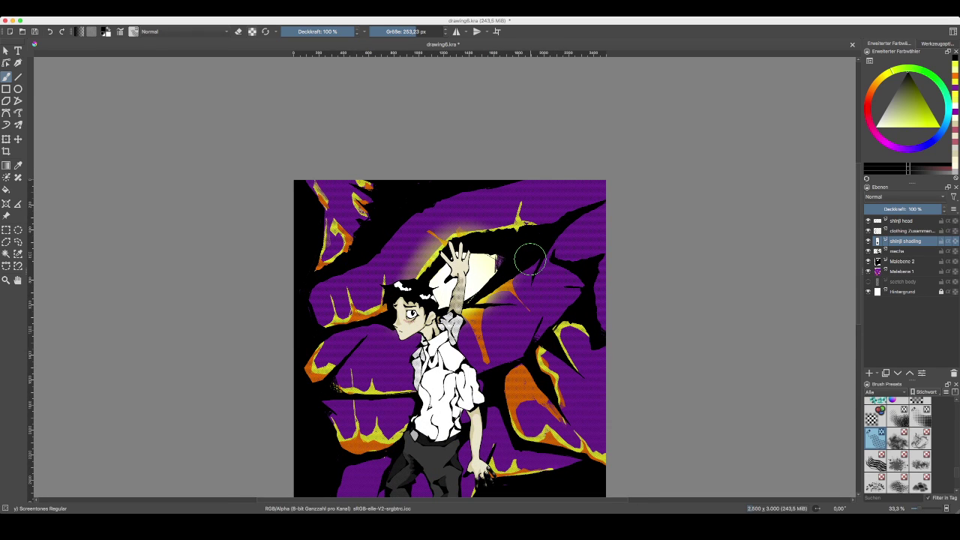
{"action": "key", "text": "super+z"}
- Switch to the Adjust Overlay Burn brush preset, try strokes over the raised hand and the leg, and undo them
{"action": "left_click_drag", "start_coordinate": [534, 353], "coordinate": [550, 300]}
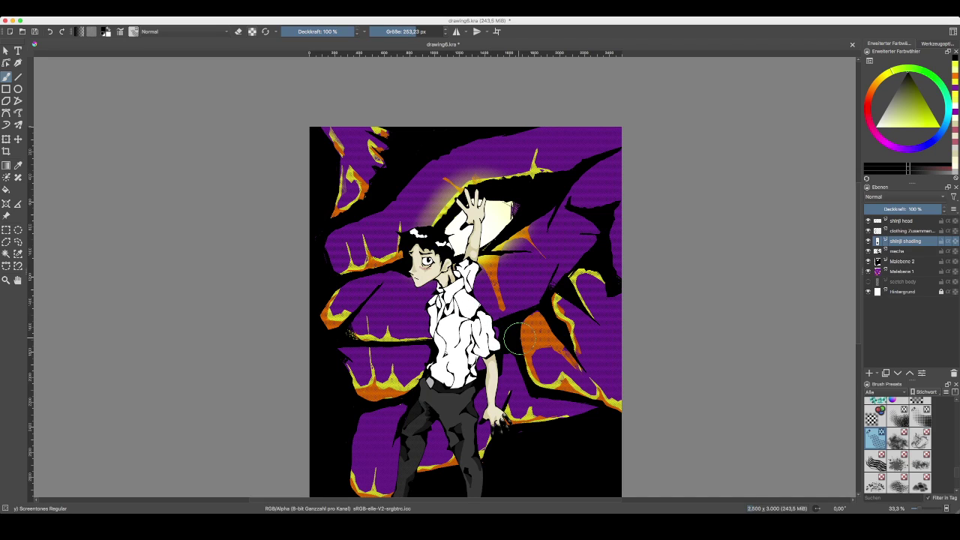
{"action": "scroll", "coordinate": [898, 445], "scroll_direction": "up", "scroll_amount": 5}
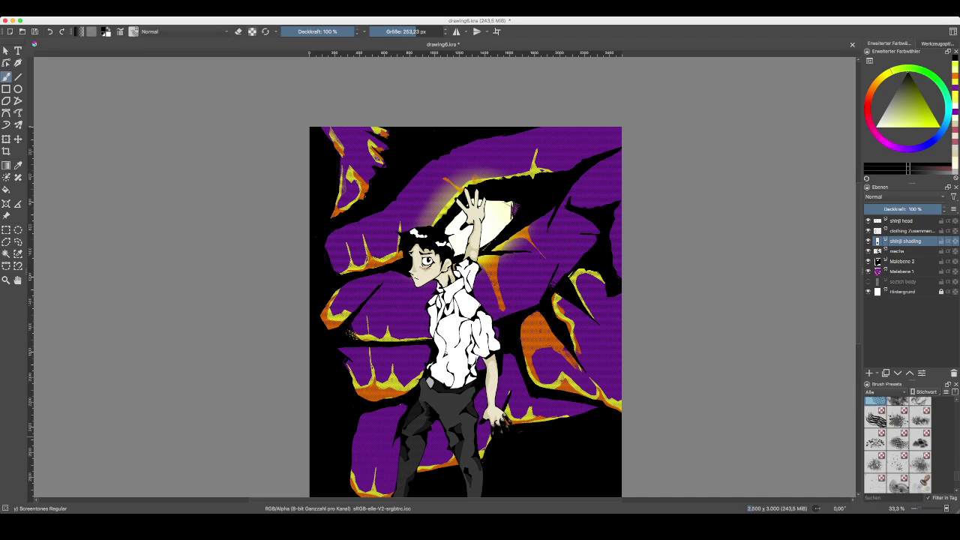
{"action": "scroll", "coordinate": [898, 445], "scroll_direction": "up", "scroll_amount": 4}
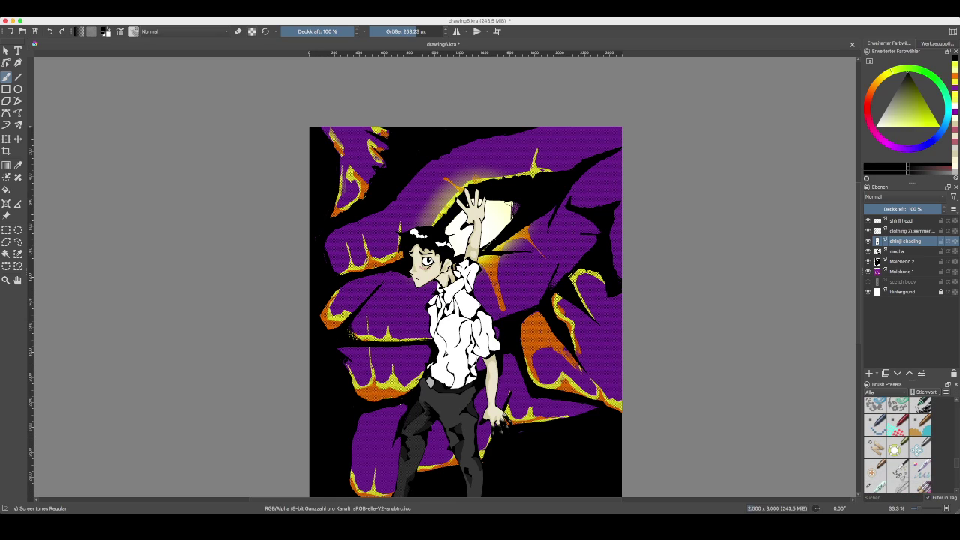
{"action": "scroll", "coordinate": [898, 444], "scroll_direction": "up", "scroll_amount": 4}
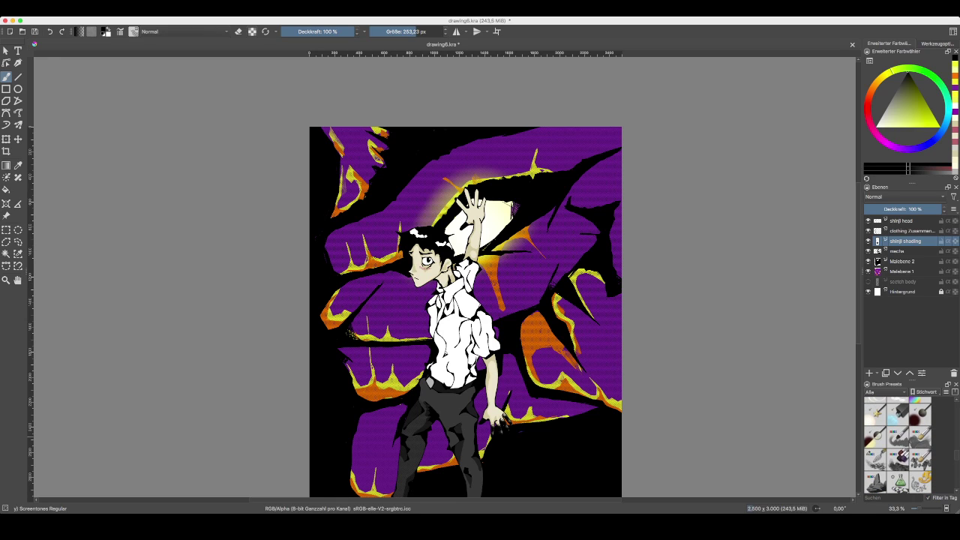
{"action": "left_click", "coordinate": [876, 438]}
{"action": "mouse_move", "coordinate": [469, 247]}
{"action": "left_mouse_down"}
{"action": "mouse_move", "coordinate": [463, 275]}
{"action": "mouse_move", "coordinate": [478, 226]}
{"action": "left_mouse_up"}
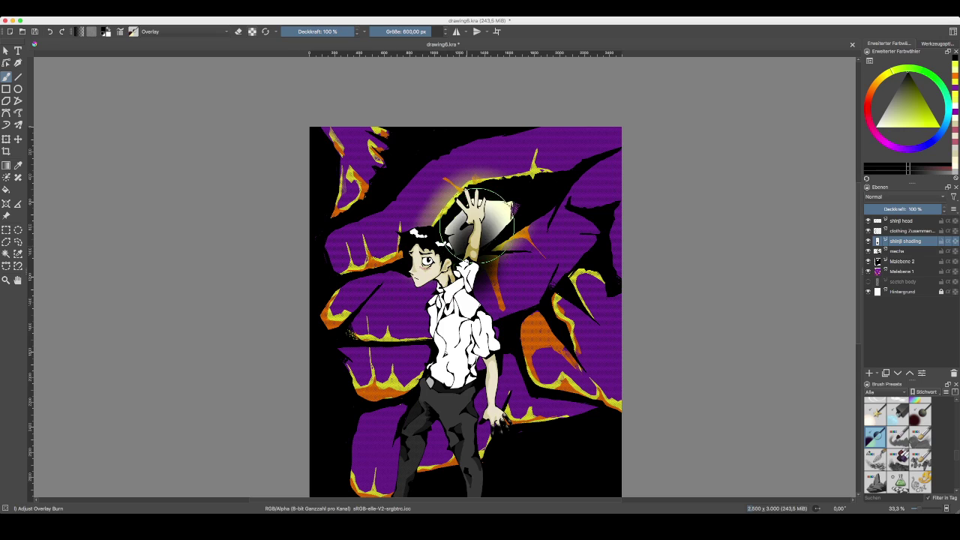
{"action": "key", "text": "ctrl+z"}
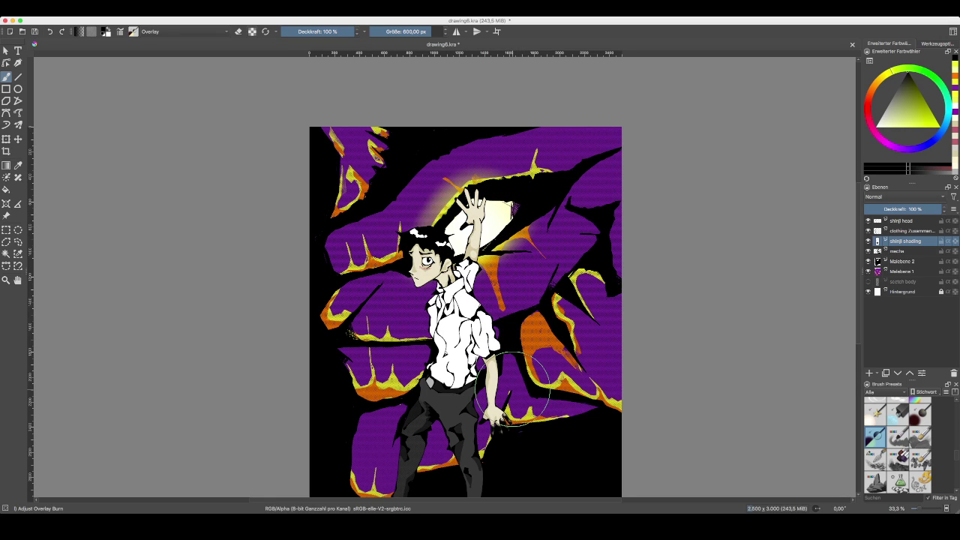
{"action": "left_click_drag", "start_coordinate": [470, 473], "coordinate": [463, 450]}
{"action": "key", "text": "ctrl+z"}
- Darken the mecha layer around the boy's legs, torso, head and raised arm with Adjust Overlay Burn at 600,00 px
{"action": "left_click", "coordinate": [898, 251]}
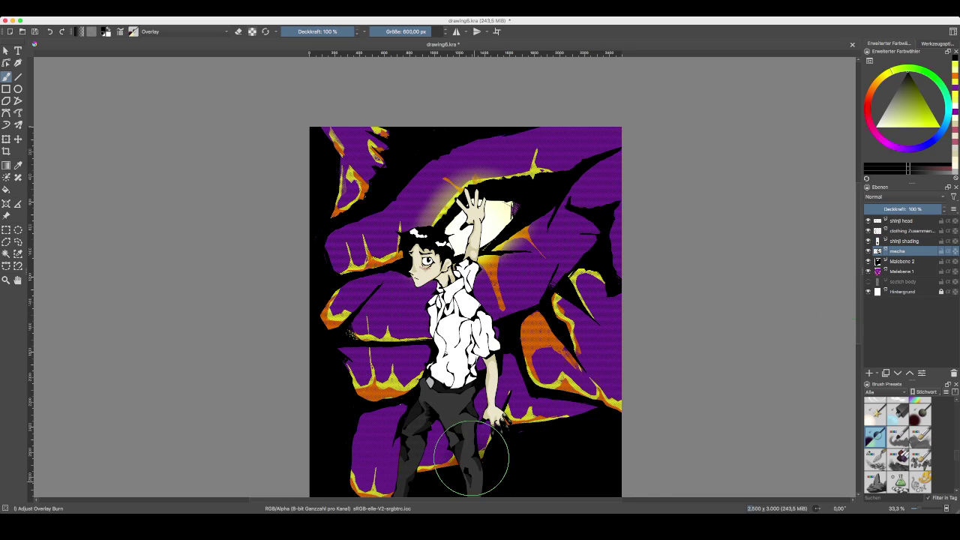
{"action": "left_click_drag", "start_coordinate": [431, 403], "coordinate": [398, 484]}
{"action": "mouse_move", "coordinate": [459, 415]}
{"action": "left_mouse_down"}
{"action": "mouse_move", "coordinate": [503, 428]}
{"action": "mouse_move", "coordinate": [489, 393]}
{"action": "left_mouse_up"}
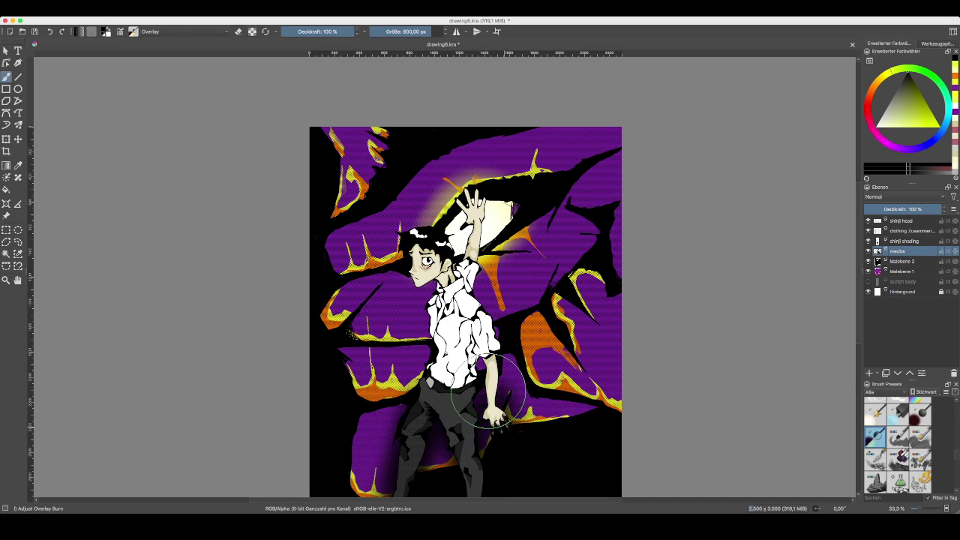
{"action": "mouse_move", "coordinate": [431, 367]}
{"action": "left_mouse_down"}
{"action": "mouse_move", "coordinate": [420, 338]}
{"action": "mouse_move", "coordinate": [436, 307]}
{"action": "left_mouse_up"}
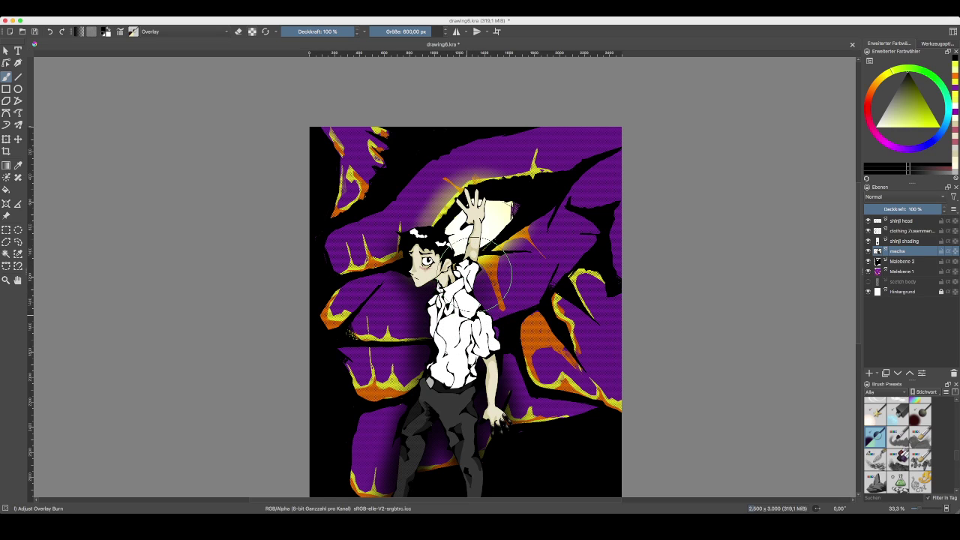
{"action": "mouse_move", "coordinate": [486, 346]}
{"action": "left_mouse_down"}
{"action": "mouse_move", "coordinate": [483, 402]}
{"action": "mouse_move", "coordinate": [495, 409]}
{"action": "mouse_move", "coordinate": [454, 450]}
{"action": "mouse_move", "coordinate": [438, 422]}
{"action": "left_mouse_up"}
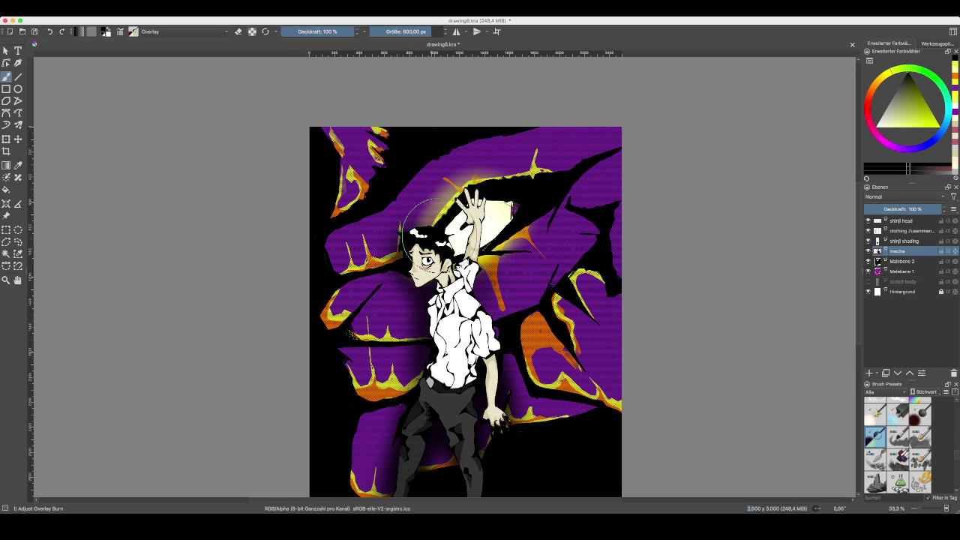
{"action": "mouse_move", "coordinate": [486, 219]}
{"action": "left_mouse_down"}
{"action": "mouse_move", "coordinate": [462, 199]}
{"action": "mouse_move", "coordinate": [484, 212]}
{"action": "mouse_move", "coordinate": [476, 337]}
{"action": "mouse_move", "coordinate": [472, 321]}
{"action": "mouse_move", "coordinate": [486, 373]}
{"action": "mouse_move", "coordinate": [517, 394]}
{"action": "mouse_move", "coordinate": [487, 338]}
{"action": "mouse_move", "coordinate": [486, 282]}
{"action": "mouse_move", "coordinate": [457, 258]}
{"action": "mouse_move", "coordinate": [454, 289]}
{"action": "mouse_move", "coordinate": [468, 296]}
{"action": "mouse_move", "coordinate": [473, 281]}
{"action": "mouse_move", "coordinate": [472, 262]}
{"action": "mouse_move", "coordinate": [458, 259]}
{"action": "mouse_move", "coordinate": [456, 307]}
{"action": "mouse_move", "coordinate": [465, 315]}
{"action": "mouse_move", "coordinate": [461, 267]}
{"action": "left_mouse_up"}
{"action": "key", "text": "minus"}
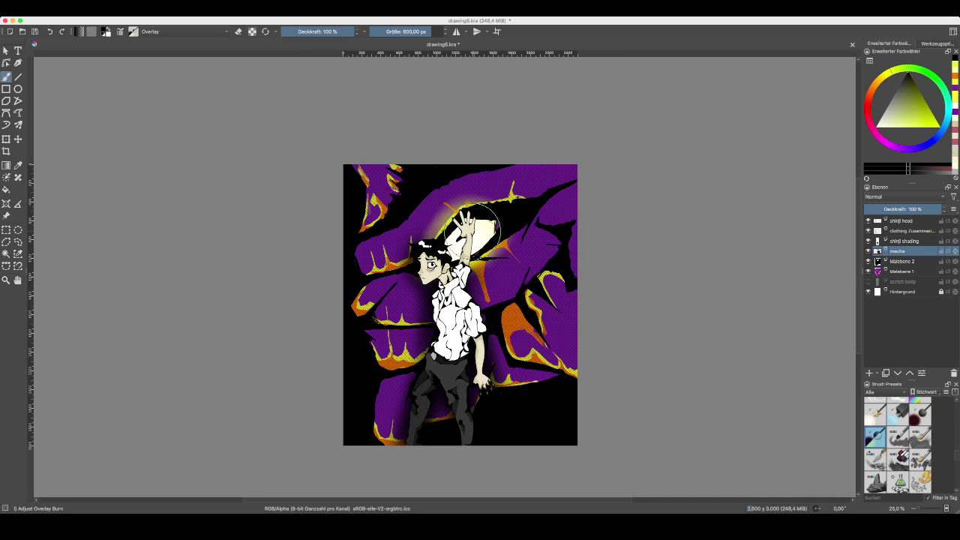
{"action": "left_click_drag", "start_coordinate": [464, 225], "coordinate": [463, 228]}
{"action": "left_click_drag", "start_coordinate": [480, 408], "coordinate": [494, 375]}
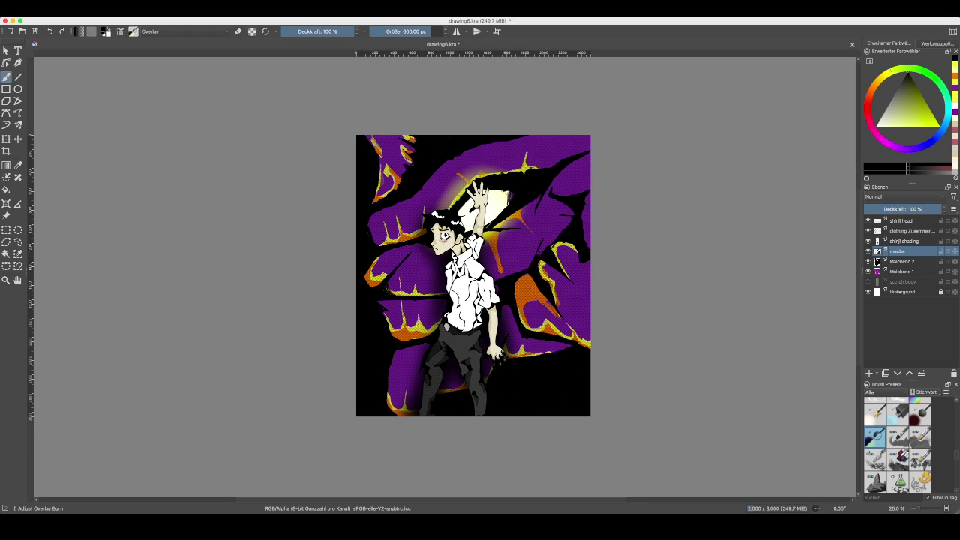
- On the shinji shading layer, undo the full-opacity burn on the legs and darken them at 58 % opacity instead
{"action": "key", "text": "Page_Up"}
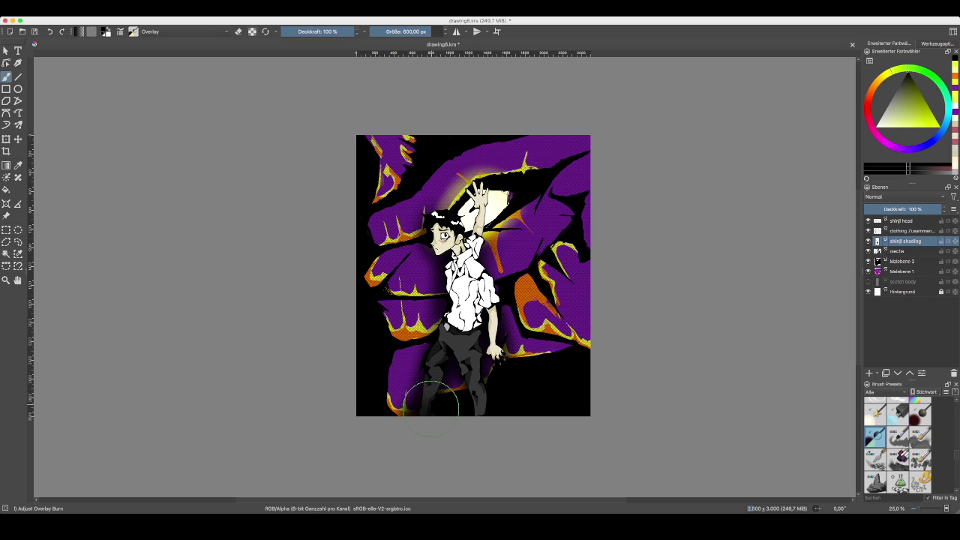
{"action": "mouse_move", "coordinate": [479, 409]}
{"action": "left_mouse_down"}
{"action": "mouse_move", "coordinate": [473, 377]}
{"action": "mouse_move", "coordinate": [464, 400]}
{"action": "mouse_move", "coordinate": [481, 404]}
{"action": "left_mouse_up"}
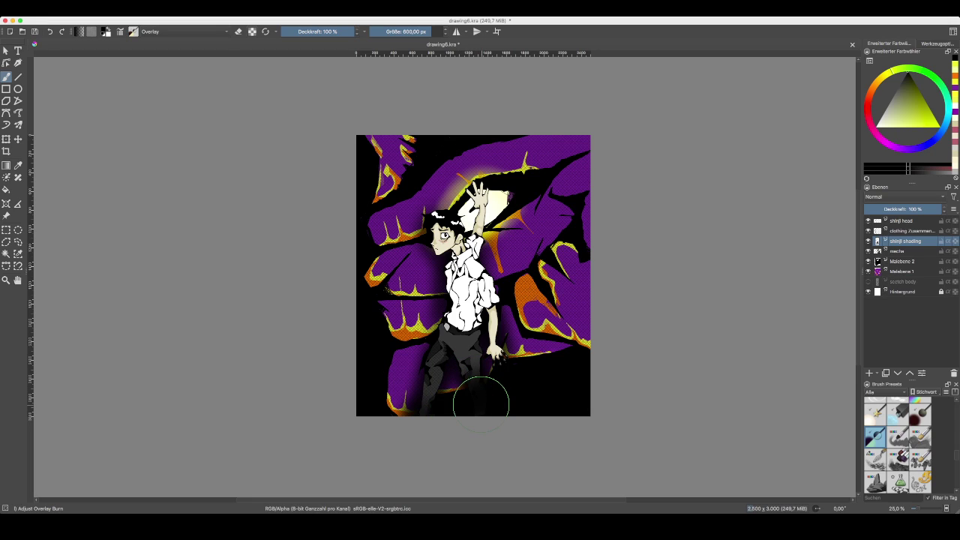
{"action": "key", "text": "super+z"}
{"action": "left_click", "coordinate": [324, 31]}
{"action": "mouse_move", "coordinate": [473, 414]}
{"action": "left_mouse_down"}
{"action": "mouse_move", "coordinate": [477, 370]}
{"action": "mouse_move", "coordinate": [486, 408]}
{"action": "mouse_move", "coordinate": [412, 415]}
{"action": "mouse_move", "coordinate": [443, 379]}
{"action": "mouse_move", "coordinate": [448, 400]}
{"action": "mouse_move", "coordinate": [437, 378]}
{"action": "mouse_move", "coordinate": [481, 407]}
{"action": "mouse_move", "coordinate": [480, 393]}
{"action": "mouse_move", "coordinate": [489, 412]}
{"action": "mouse_move", "coordinate": [480, 366]}
{"action": "mouse_move", "coordinate": [495, 409]}
{"action": "mouse_move", "coordinate": [410, 406]}
{"action": "mouse_move", "coordinate": [418, 367]}
{"action": "mouse_move", "coordinate": [446, 417]}
{"action": "mouse_move", "coordinate": [436, 420]}
{"action": "mouse_move", "coordinate": [441, 363]}
{"action": "mouse_move", "coordinate": [447, 418]}
{"action": "mouse_move", "coordinate": [447, 387]}
{"action": "left_mouse_up"}
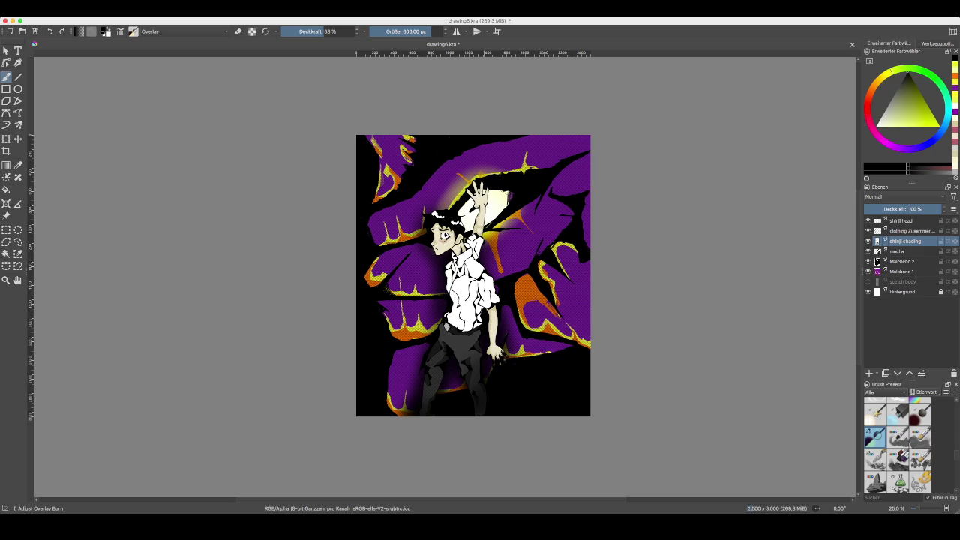
- Refine the burn on the trouser legs with brush sizes of 172,00 px and 291,79 px, lowering the opacity to 24 %
{"action": "left_click", "coordinate": [410, 33]}
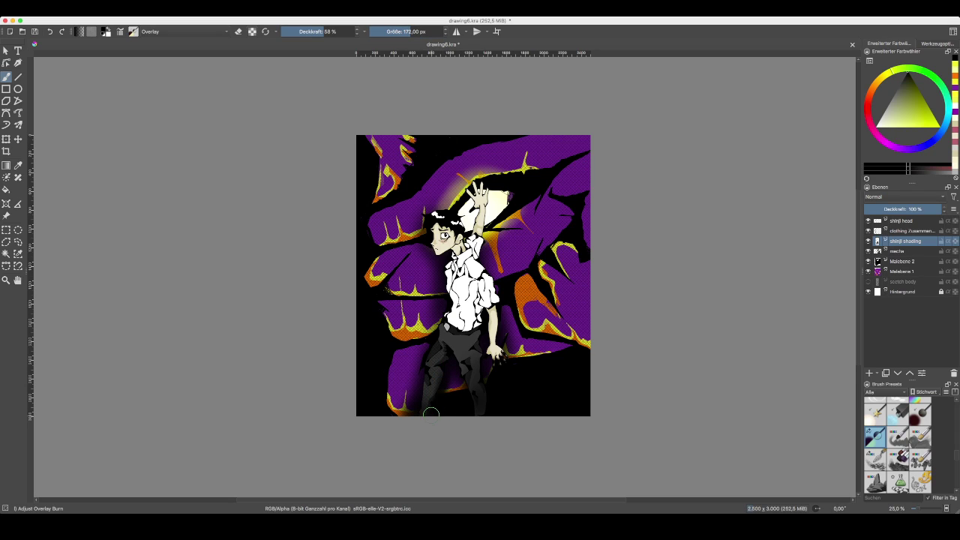
{"action": "mouse_move", "coordinate": [433, 410]}
{"action": "left_mouse_down"}
{"action": "mouse_move", "coordinate": [435, 380]}
{"action": "mouse_move", "coordinate": [451, 372]}
{"action": "left_mouse_up"}
{"action": "left_click_drag", "start_coordinate": [301, 31], "coordinate": [299, 32]}
{"action": "left_click", "coordinate": [419, 32]}
{"action": "mouse_move", "coordinate": [438, 394]}
{"action": "left_mouse_down"}
{"action": "mouse_move", "coordinate": [436, 417]}
{"action": "mouse_move", "coordinate": [436, 343]}
{"action": "mouse_move", "coordinate": [441, 383]}
{"action": "mouse_move", "coordinate": [423, 422]}
{"action": "mouse_move", "coordinate": [440, 391]}
{"action": "mouse_move", "coordinate": [409, 418]}
{"action": "mouse_move", "coordinate": [447, 368]}
{"action": "mouse_move", "coordinate": [445, 343]}
{"action": "mouse_move", "coordinate": [475, 399]}
{"action": "mouse_move", "coordinate": [441, 348]}
{"action": "mouse_move", "coordinate": [470, 378]}
{"action": "left_mouse_up"}
- Switch to the Screentones Regular brush preset and shade the boy's trousers on the shinji shading layer at 253,23 px
{"action": "scroll", "coordinate": [898, 445], "scroll_direction": "down", "scroll_amount": 10}
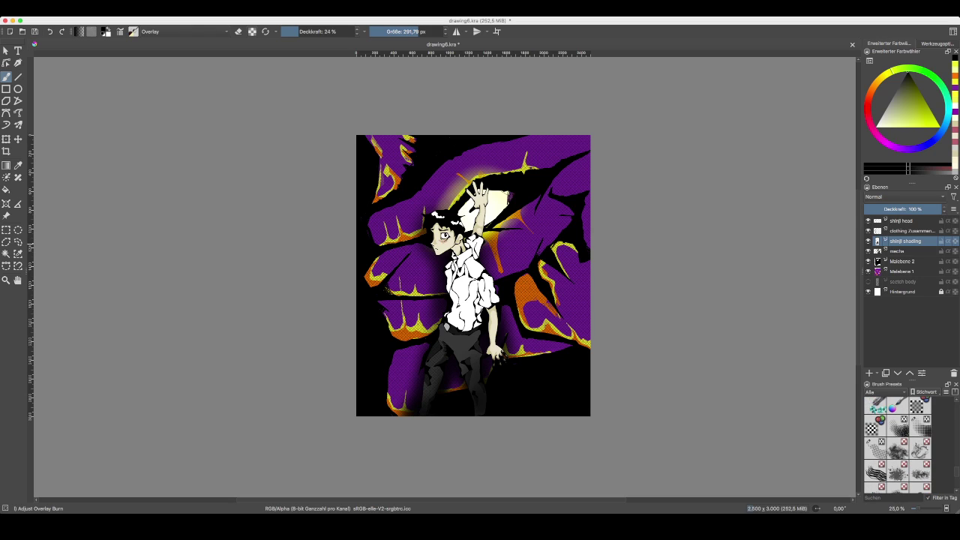
{"action": "scroll", "coordinate": [898, 445], "scroll_direction": "down", "scroll_amount": 2}
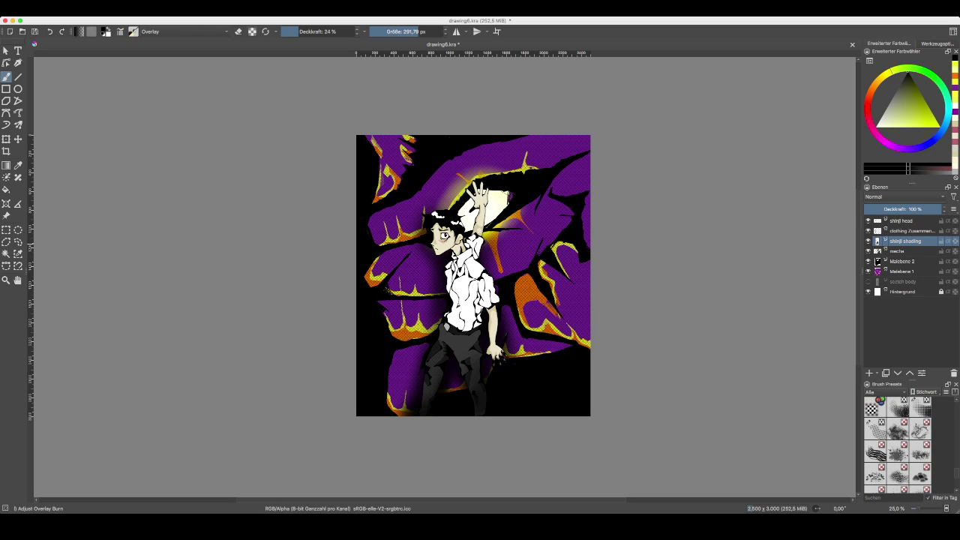
{"action": "left_click", "coordinate": [876, 428]}
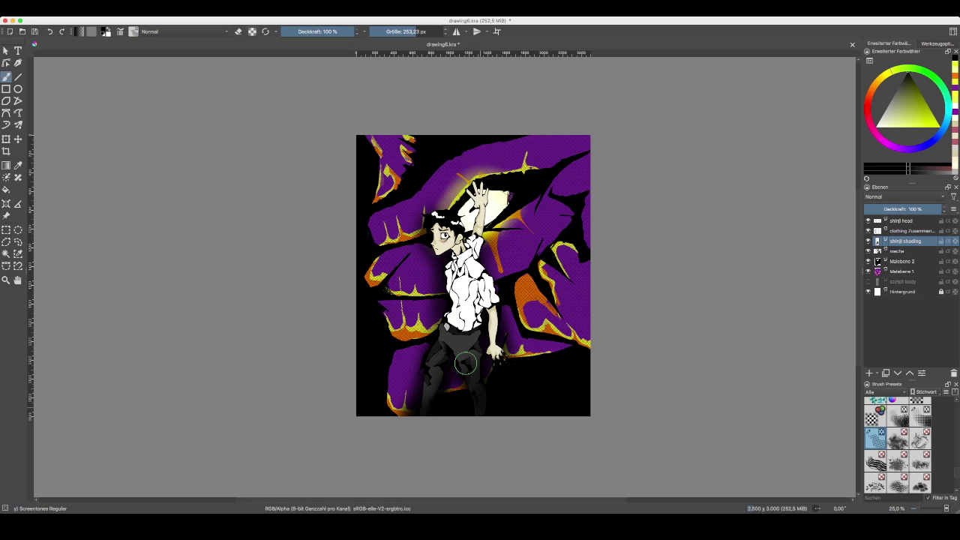
{"action": "scroll", "coordinate": [465, 364], "scroll_direction": "up", "scroll_amount": 3}
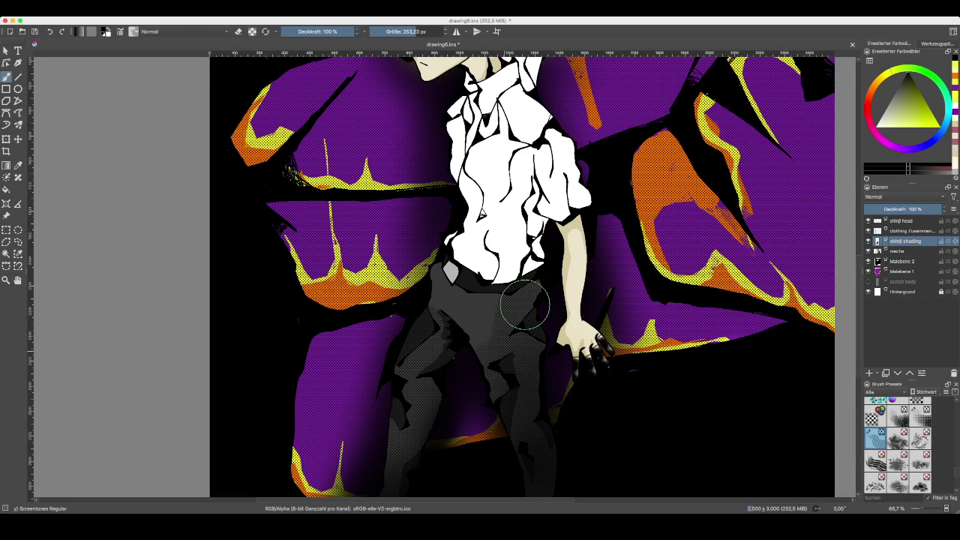
{"action": "key", "text": "super+z"}
{"action": "left_click_drag", "start_coordinate": [519, 363], "coordinate": [495, 388]}
{"action": "left_click_drag", "start_coordinate": [495, 389], "coordinate": [503, 371]}
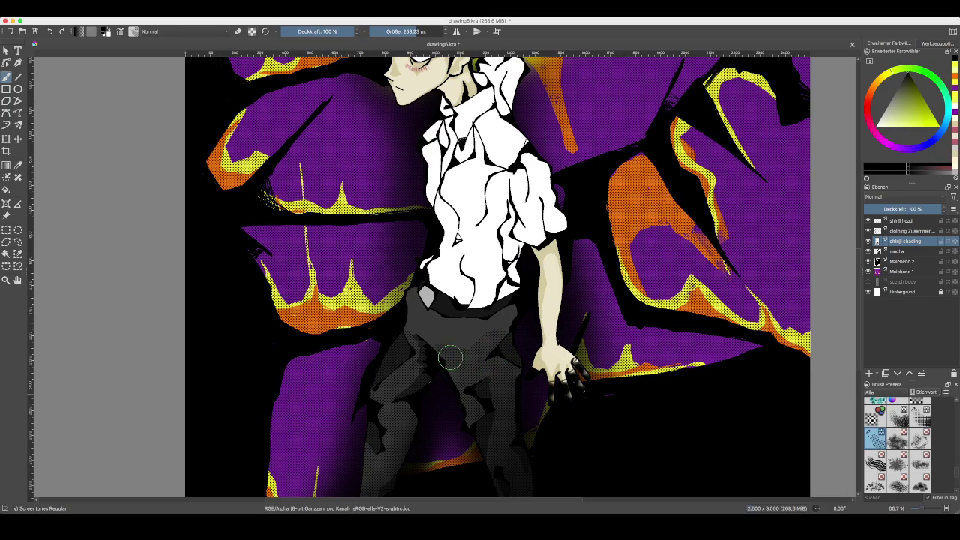
{"action": "left_click_drag", "start_coordinate": [411, 319], "coordinate": [414, 309]}
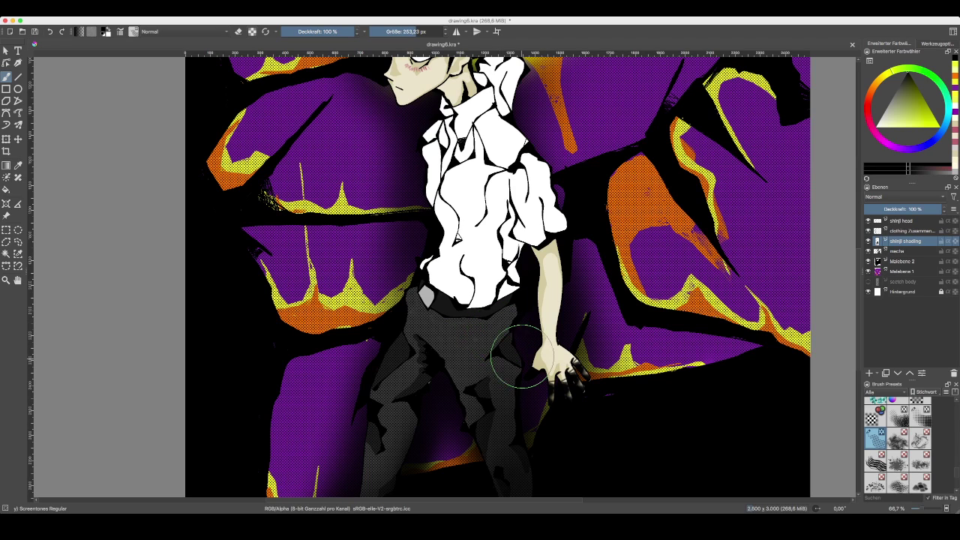
{"action": "key", "text": "minus"}
{"action": "key", "text": "minus"}
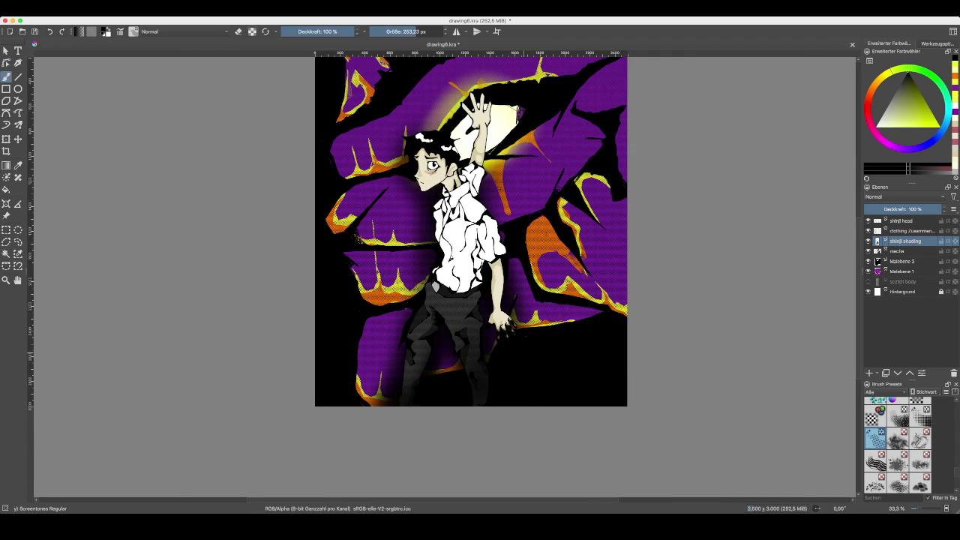
{"action": "key", "text": "minus"}
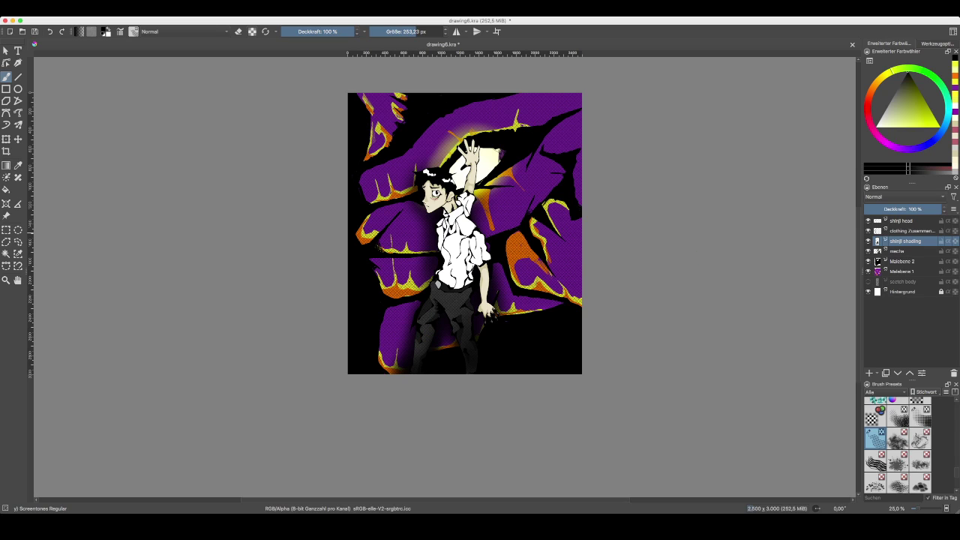
{"action": "key", "text": "super+z"}
{"action": "key", "text": "super+z"}
- Toggle the visibility of the layers from shinji head down to Malebene 1 to check what each one contains
{"action": "left_click", "coordinate": [868, 222]}
{"action": "left_click", "coordinate": [868, 232]}
{"action": "left_click", "coordinate": [869, 231]}
{"action": "left_click", "coordinate": [869, 242]}
{"action": "left_click", "coordinate": [868, 241]}
{"action": "left_click", "coordinate": [869, 251]}
{"action": "left_click", "coordinate": [868, 251]}
{"action": "left_click", "coordinate": [869, 251]}
{"action": "left_click", "coordinate": [868, 251]}
{"action": "left_click", "coordinate": [868, 262]}
{"action": "left_click", "coordinate": [868, 261]}
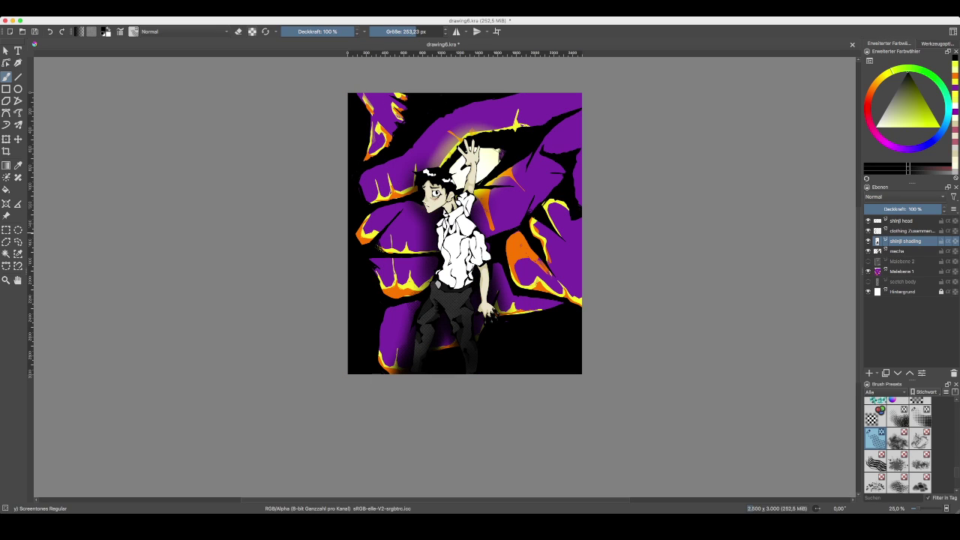
{"action": "left_click", "coordinate": [869, 262]}
{"action": "left_click", "coordinate": [869, 262]}
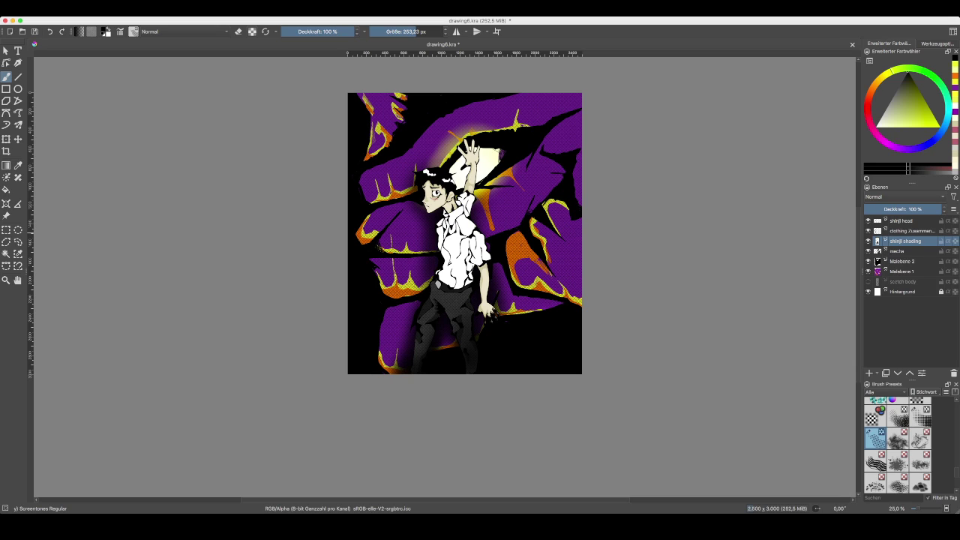
{"action": "left_click", "coordinate": [869, 272]}
- Switch to the Texture Crackles brush preset with a dark grey, try strokes in the canvas's lower right corner, and undo them
{"action": "left_click", "coordinate": [921, 439]}
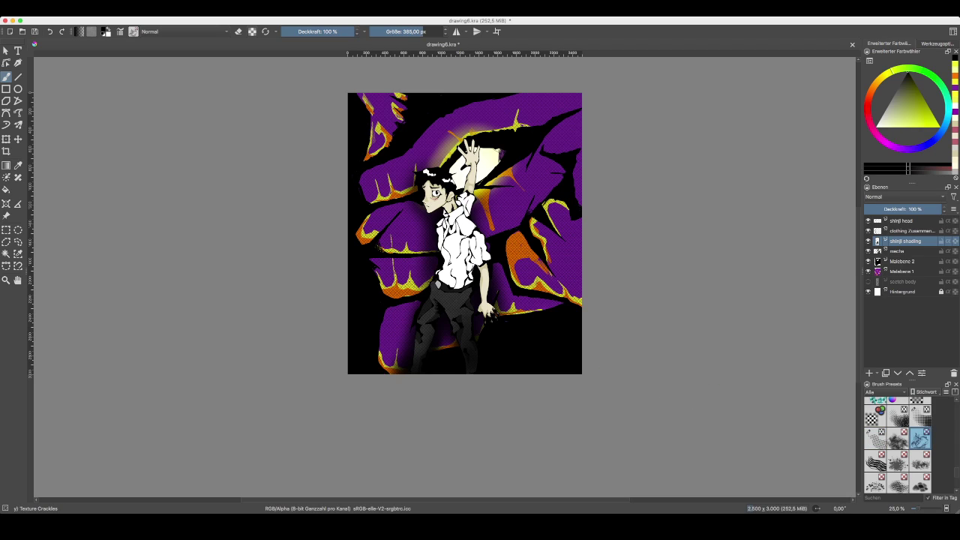
{"action": "left_click", "coordinate": [903, 79]}
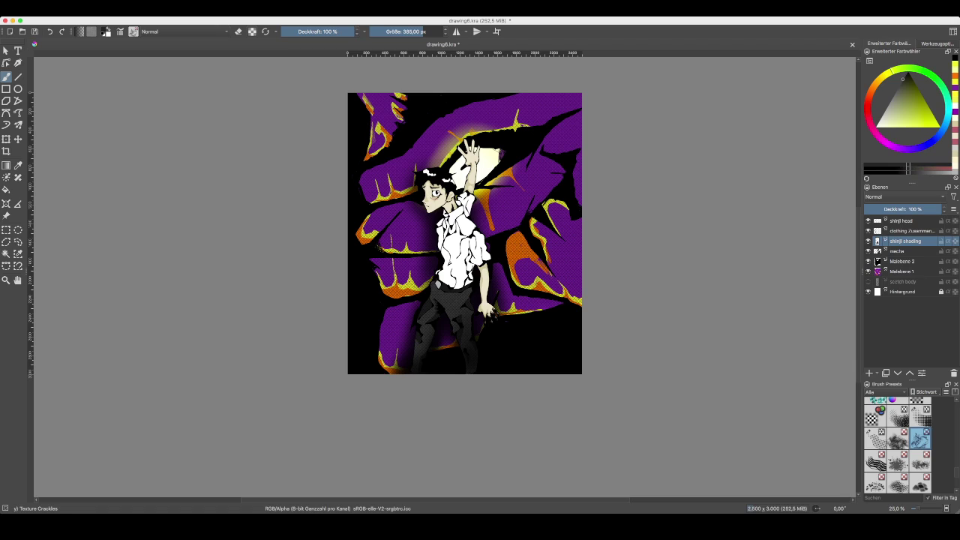
{"action": "mouse_move", "coordinate": [573, 347]}
{"action": "left_mouse_down"}
{"action": "mouse_move", "coordinate": [573, 338]}
{"action": "mouse_move", "coordinate": [550, 369]}
{"action": "mouse_move", "coordinate": [562, 375]}
{"action": "left_mouse_up"}
{"action": "mouse_move", "coordinate": [570, 338]}
{"action": "left_mouse_down"}
{"action": "mouse_move", "coordinate": [530, 372]}
{"action": "mouse_move", "coordinate": [482, 379]}
{"action": "mouse_move", "coordinate": [542, 375]}
{"action": "mouse_move", "coordinate": [522, 377]}
{"action": "mouse_move", "coordinate": [588, 354]}
{"action": "left_mouse_up"}
{"action": "key", "text": "ctrl+z"}
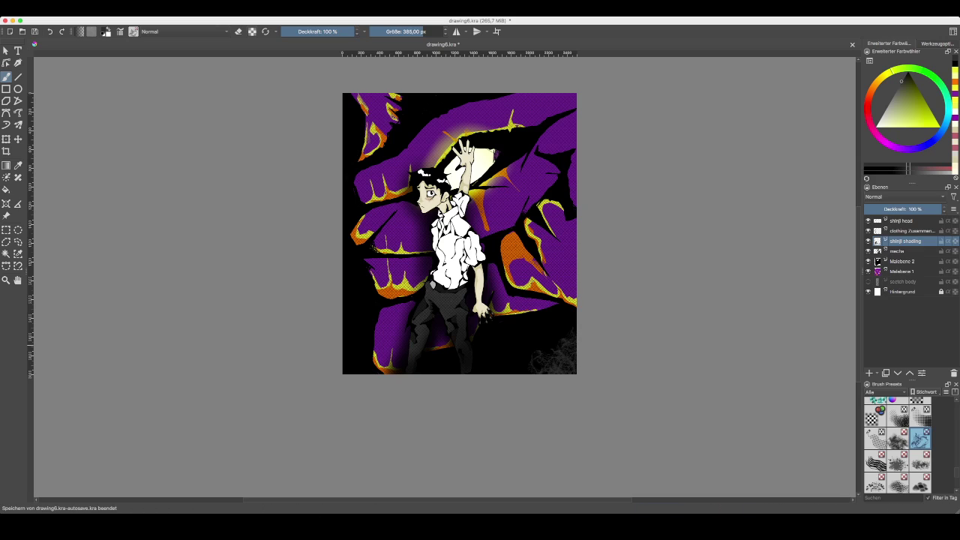
{"action": "key", "text": "ctrl+z"}
- Check the background, Malebene and mecha layers and make mecha the active layer
{"action": "left_click", "coordinate": [904, 292]}
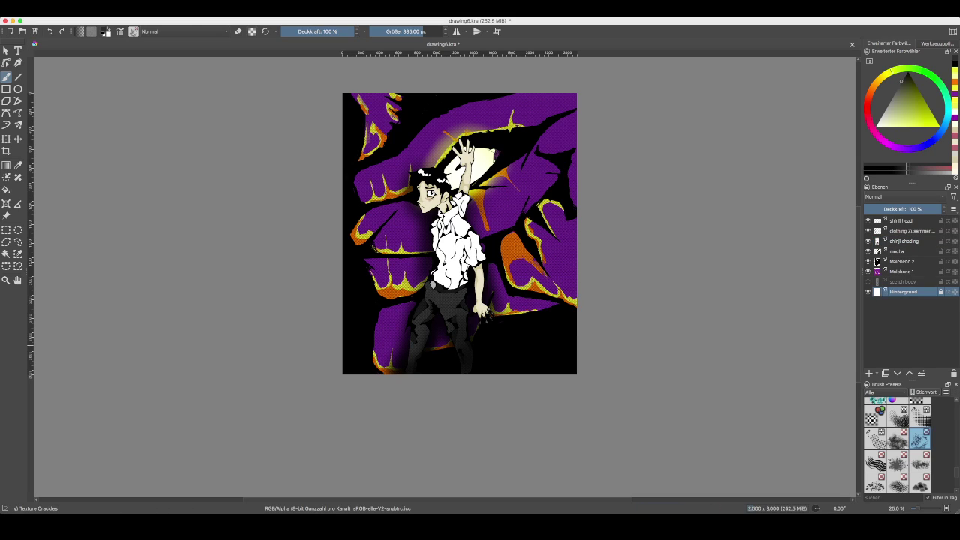
{"action": "left_click", "coordinate": [903, 271]}
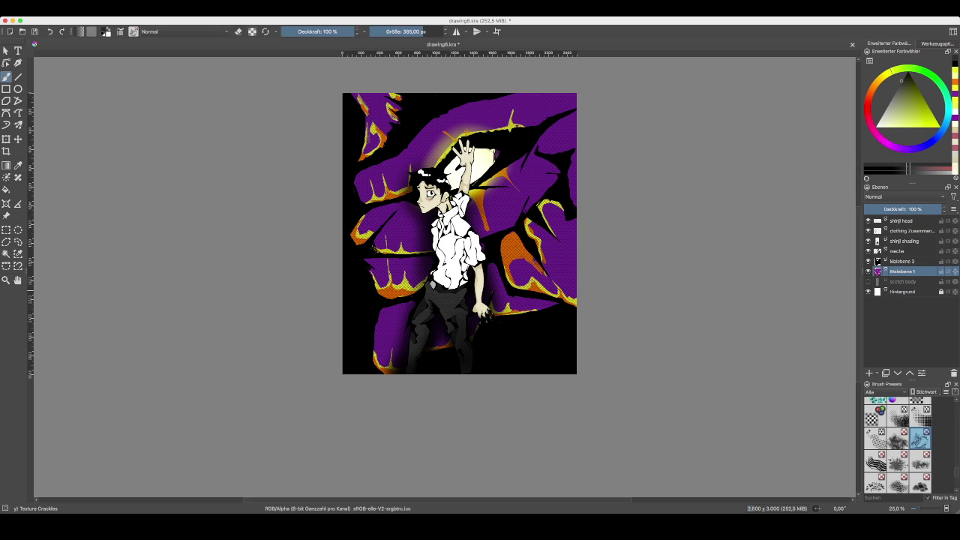
{"action": "left_click", "coordinate": [903, 261]}
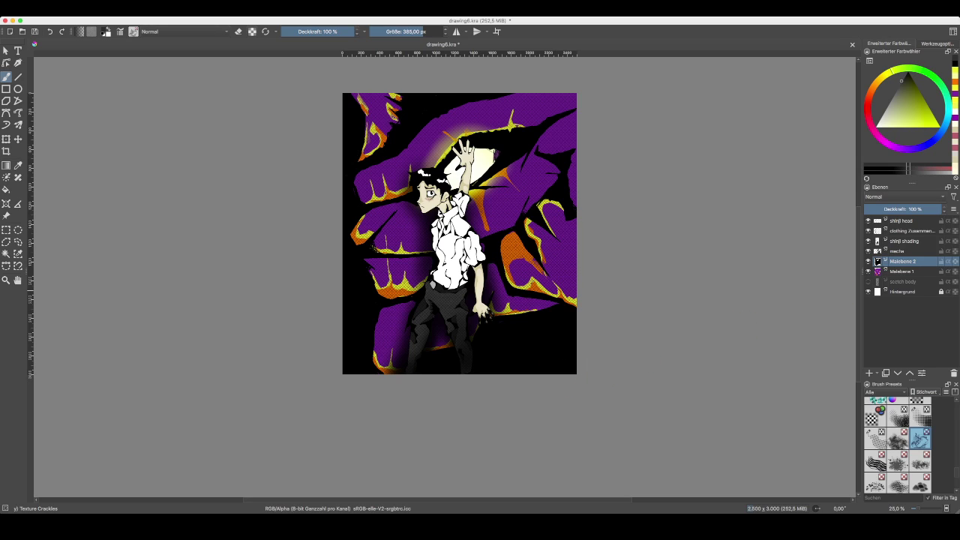
{"action": "left_click", "coordinate": [868, 272]}
{"action": "left_click", "coordinate": [868, 250]}
{"action": "left_click", "coordinate": [868, 250]}
{"action": "left_click", "coordinate": [868, 251]}
{"action": "left_click", "coordinate": [868, 251]}
{"action": "left_click", "coordinate": [900, 250]}
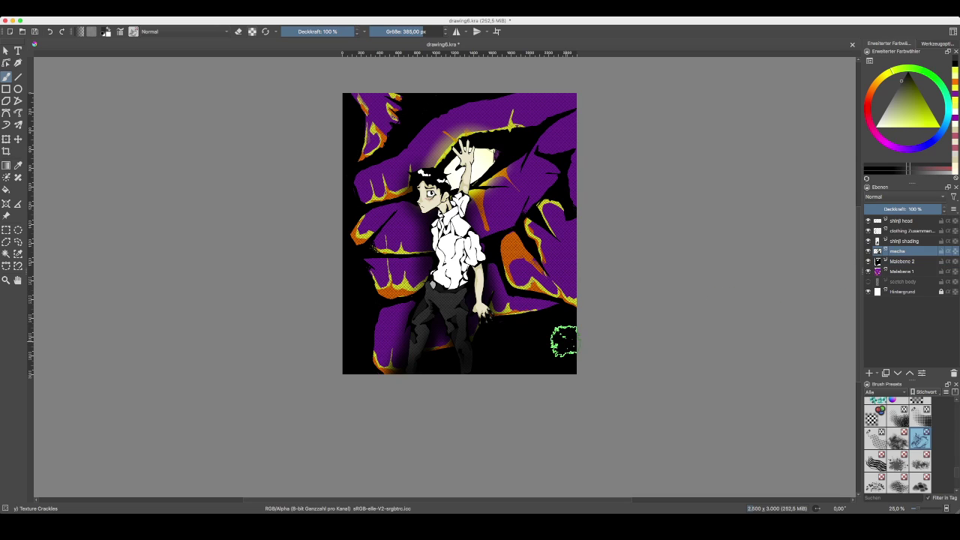
- Paint dark grey crackle texture over the black areas in the picture's lower corners and along its left edge at 385,00 px
{"action": "mouse_move", "coordinate": [563, 354]}
{"action": "left_mouse_down"}
{"action": "mouse_move", "coordinate": [575, 377]}
{"action": "mouse_move", "coordinate": [514, 386]}
{"action": "left_mouse_up"}
{"action": "mouse_move", "coordinate": [579, 341]}
{"action": "left_mouse_down"}
{"action": "mouse_move", "coordinate": [480, 384]}
{"action": "mouse_move", "coordinate": [577, 329]}
{"action": "mouse_move", "coordinate": [546, 328]}
{"action": "mouse_move", "coordinate": [531, 359]}
{"action": "mouse_move", "coordinate": [498, 381]}
{"action": "mouse_move", "coordinate": [515, 354]}
{"action": "mouse_move", "coordinate": [502, 351]}
{"action": "mouse_move", "coordinate": [563, 340]}
{"action": "mouse_move", "coordinate": [574, 373]}
{"action": "mouse_move", "coordinate": [589, 366]}
{"action": "mouse_move", "coordinate": [555, 375]}
{"action": "left_mouse_up"}
{"action": "mouse_move", "coordinate": [417, 371]}
{"action": "left_mouse_down"}
{"action": "mouse_move", "coordinate": [456, 372]}
{"action": "mouse_move", "coordinate": [422, 383]}
{"action": "mouse_move", "coordinate": [435, 397]}
{"action": "mouse_move", "coordinate": [391, 378]}
{"action": "mouse_move", "coordinate": [434, 356]}
{"action": "mouse_move", "coordinate": [383, 350]}
{"action": "mouse_move", "coordinate": [367, 371]}
{"action": "mouse_move", "coordinate": [342, 308]}
{"action": "left_mouse_up"}
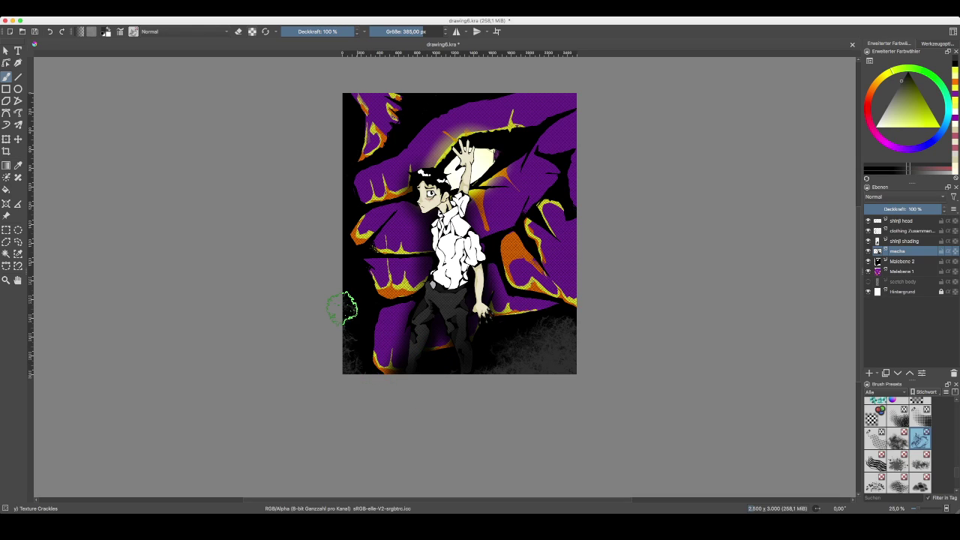
{"action": "mouse_move", "coordinate": [337, 203]}
{"action": "left_mouse_down"}
{"action": "mouse_move", "coordinate": [337, 146]}
{"action": "mouse_move", "coordinate": [355, 112]}
{"action": "mouse_move", "coordinate": [414, 108]}
{"action": "mouse_move", "coordinate": [497, 139]}
{"action": "left_mouse_up"}
{"action": "key", "text": "ctrl+z"}
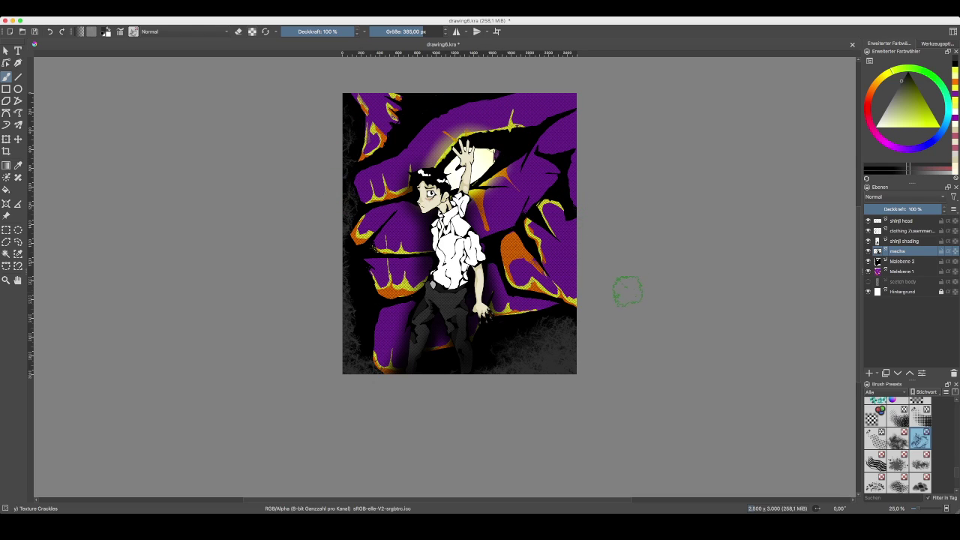
- Swap to white and add lighter crackle texture over the grey texture in both lower corners
{"action": "key", "text": "x"}
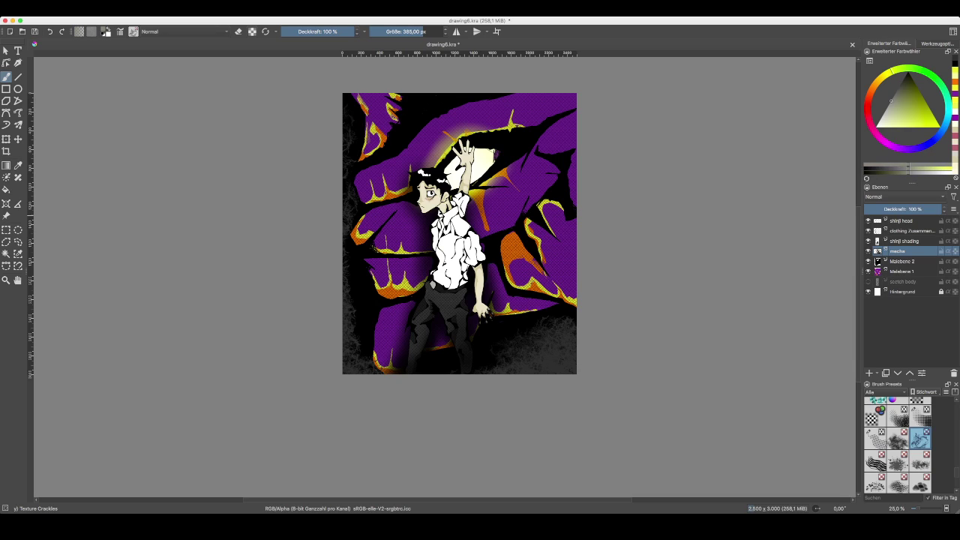
{"action": "mouse_move", "coordinate": [583, 343]}
{"action": "left_mouse_down"}
{"action": "mouse_move", "coordinate": [566, 376]}
{"action": "mouse_move", "coordinate": [578, 354]}
{"action": "mouse_move", "coordinate": [545, 379]}
{"action": "mouse_move", "coordinate": [575, 332]}
{"action": "mouse_move", "coordinate": [552, 347]}
{"action": "left_mouse_up"}
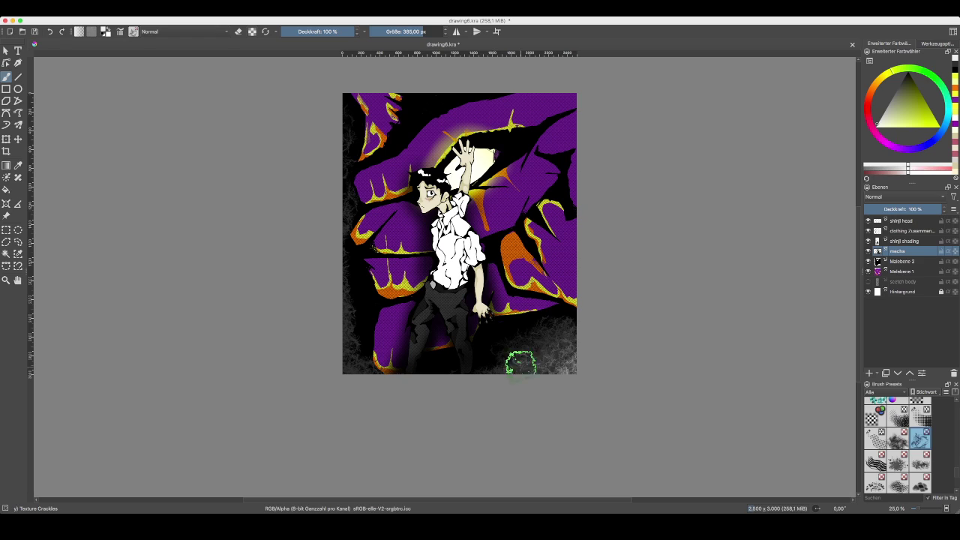
{"action": "mouse_move", "coordinate": [355, 377]}
{"action": "left_mouse_down"}
{"action": "mouse_move", "coordinate": [365, 380]}
{"action": "mouse_move", "coordinate": [361, 366]}
{"action": "left_mouse_up"}
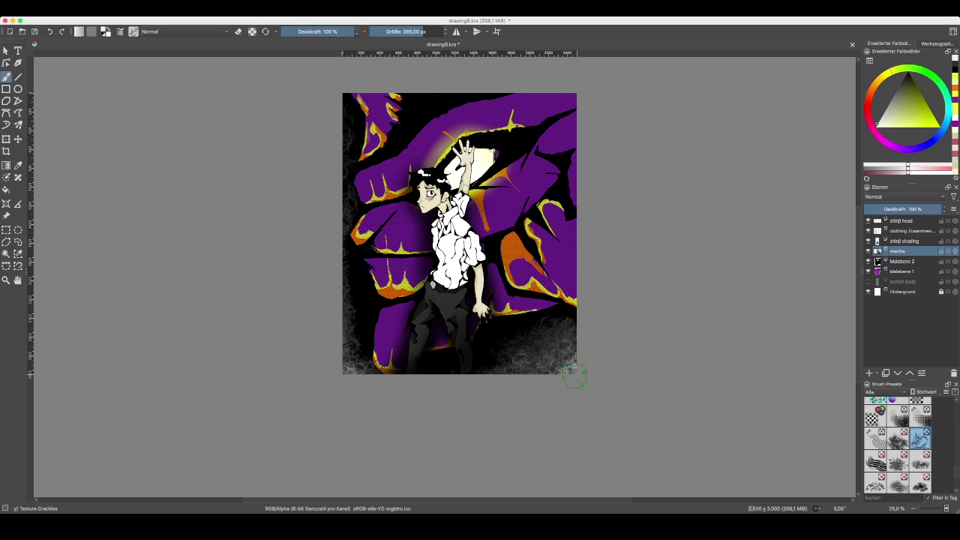
{"action": "left_click_drag", "start_coordinate": [531, 354], "coordinate": [562, 332]}
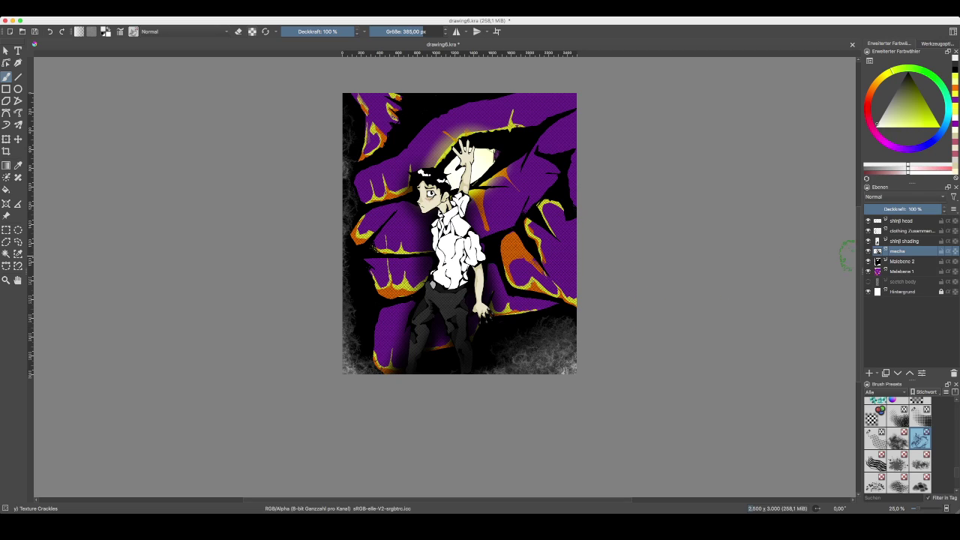
- On layer Malebene 1, pick a muted dark purple and add crackle texture to the purple shape near the picture's right edge
{"action": "left_click", "coordinate": [903, 271]}
{"action": "mouse_move", "coordinate": [888, 144]}
{"action": "left_mouse_down"}
{"action": "mouse_move", "coordinate": [911, 149]}
{"action": "mouse_move", "coordinate": [918, 112]}
{"action": "left_mouse_up"}
{"action": "left_click", "coordinate": [893, 145]}
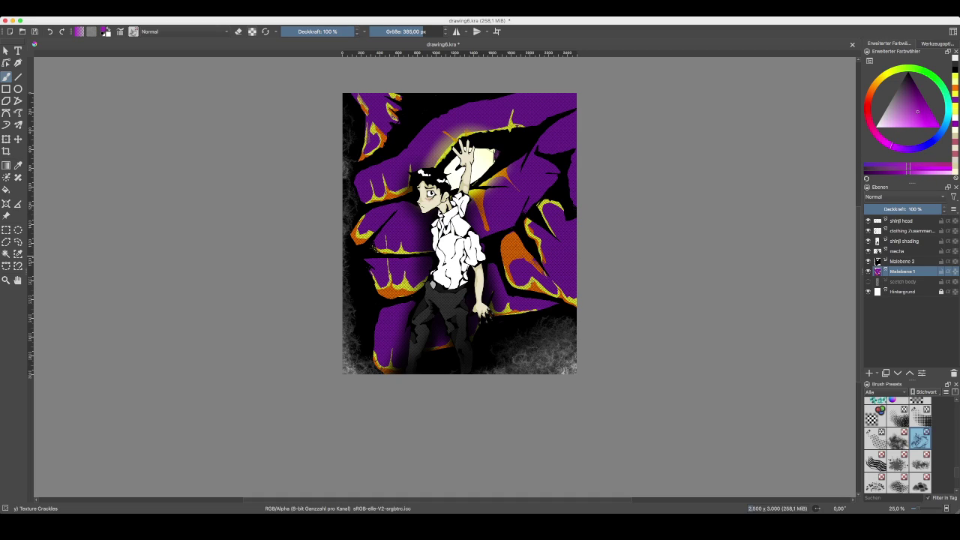
{"action": "left_click", "coordinate": [919, 104]}
{"action": "left_click", "coordinate": [912, 103]}
{"action": "left_click", "coordinate": [910, 103]}
{"action": "mouse_move", "coordinate": [568, 271]}
{"action": "left_mouse_down"}
{"action": "mouse_move", "coordinate": [557, 293]}
{"action": "mouse_move", "coordinate": [574, 283]}
{"action": "mouse_move", "coordinate": [579, 257]}
{"action": "mouse_move", "coordinate": [567, 262]}
{"action": "left_mouse_up"}
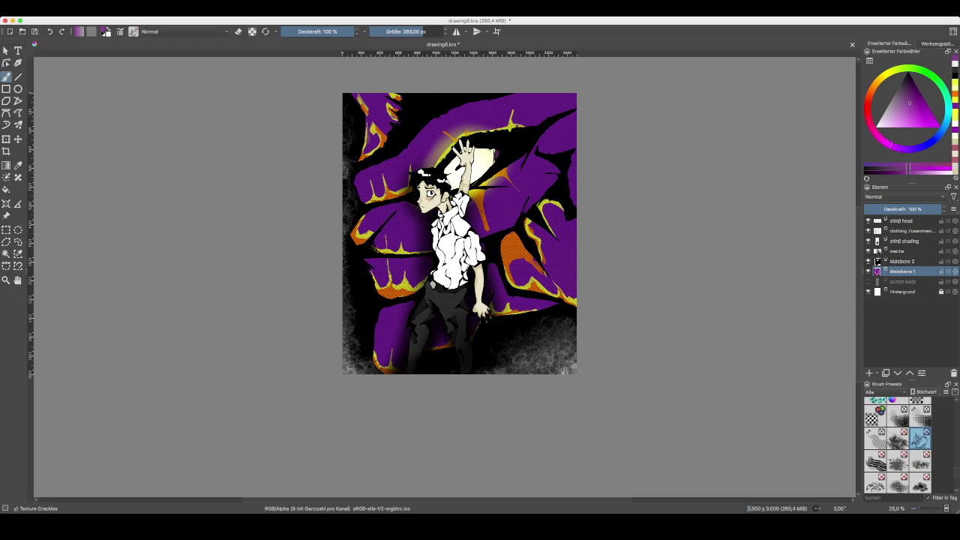
- Switch to the Screentone Moire preset in darker purple at 253,23 px, try a stroke over the upper purple band, and undo it
{"action": "left_click", "coordinate": [898, 416]}
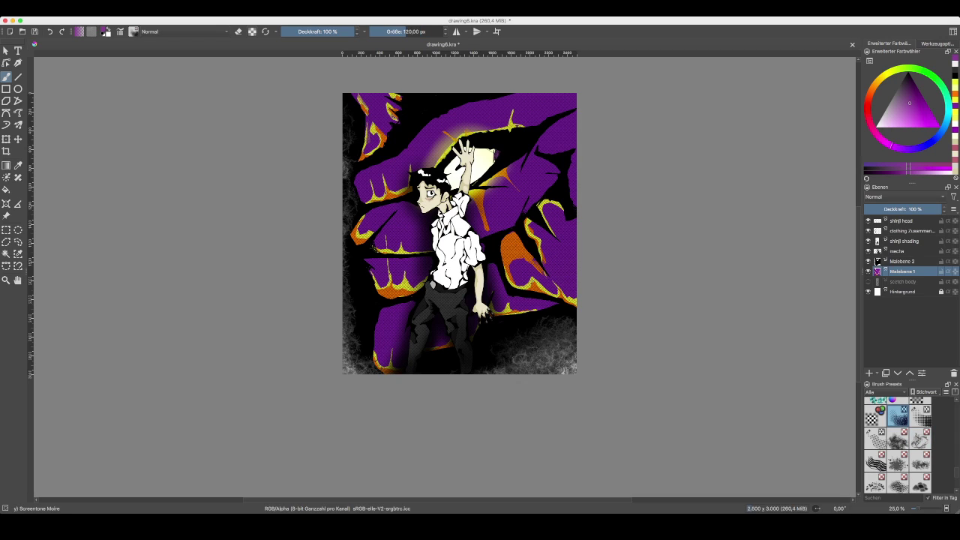
{"action": "left_click", "coordinate": [922, 98]}
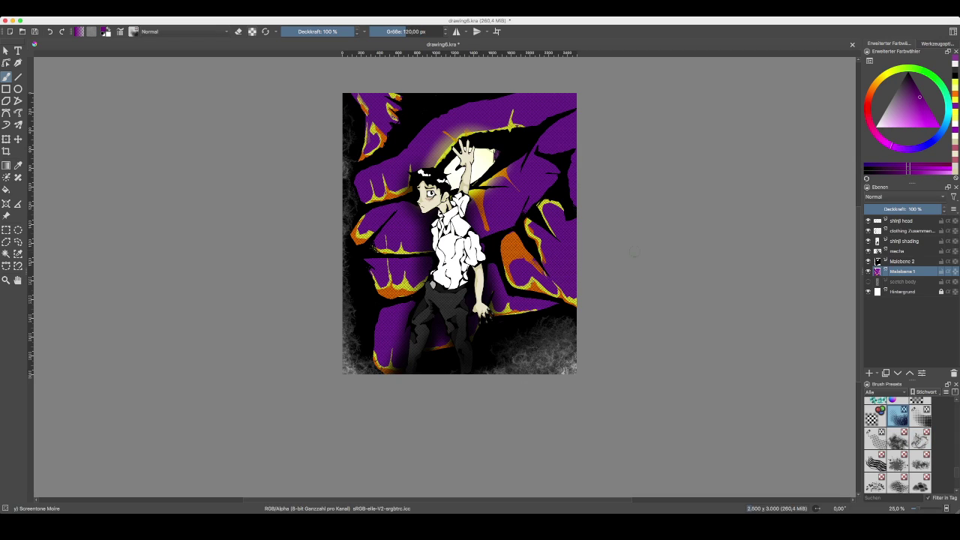
{"action": "left_click", "coordinate": [416, 31]}
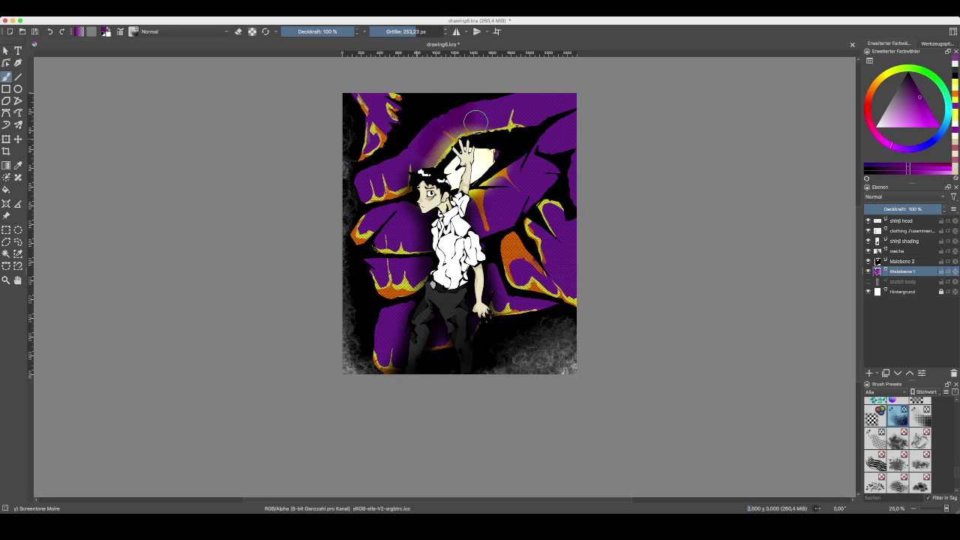
{"action": "mouse_move", "coordinate": [496, 129]}
{"action": "left_mouse_down"}
{"action": "mouse_move", "coordinate": [519, 94]}
{"action": "mouse_move", "coordinate": [548, 120]}
{"action": "left_mouse_up"}
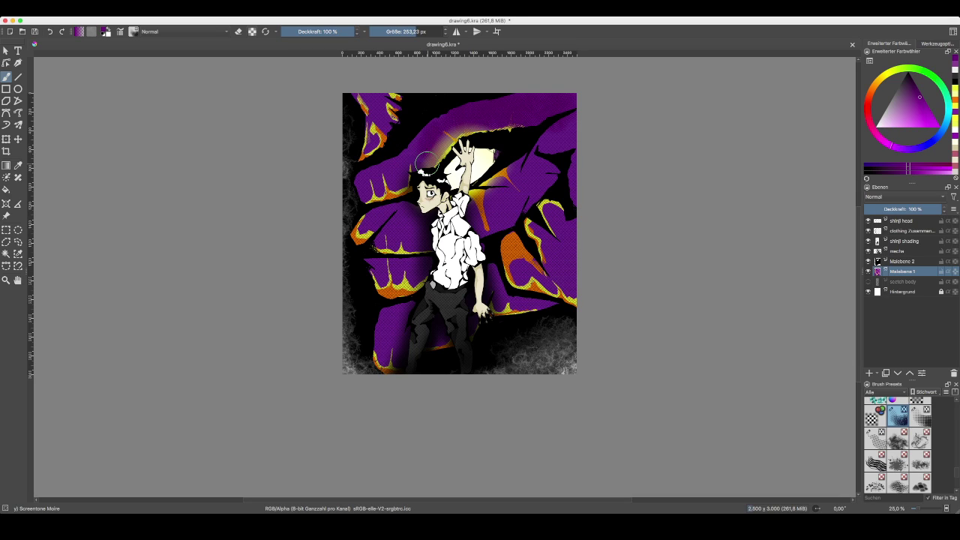
{"action": "key", "text": "ctrl+z"}
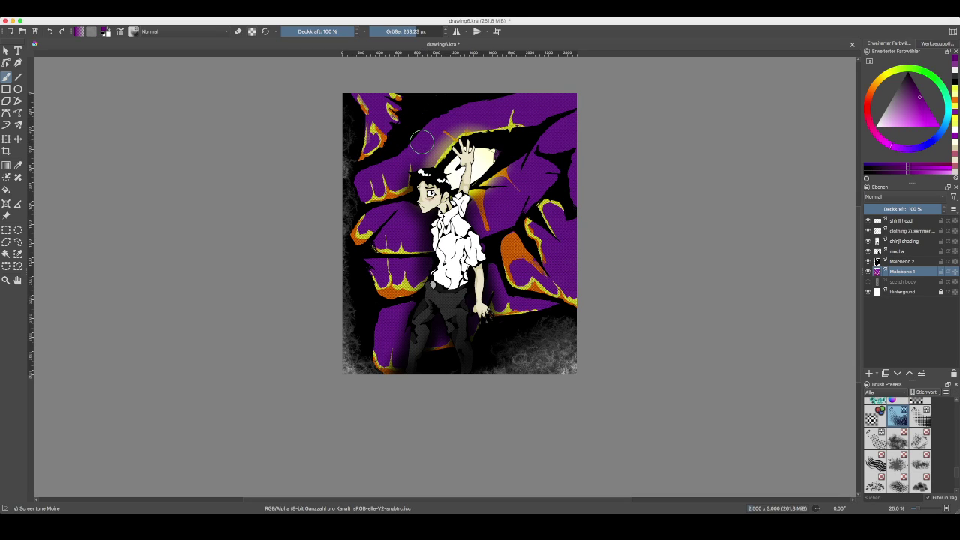
- Paint dark purple Screentone Moire texture at 253,23 px over the upper purple bands, the right-hand shapes and the lower-left shapes
{"action": "mouse_move", "coordinate": [359, 198]}
{"action": "left_mouse_down"}
{"action": "mouse_move", "coordinate": [392, 194]}
{"action": "mouse_move", "coordinate": [354, 183]}
{"action": "mouse_move", "coordinate": [369, 188]}
{"action": "mouse_move", "coordinate": [373, 158]}
{"action": "mouse_move", "coordinate": [419, 149]}
{"action": "mouse_move", "coordinate": [430, 130]}
{"action": "mouse_move", "coordinate": [448, 128]}
{"action": "mouse_move", "coordinate": [451, 102]}
{"action": "mouse_move", "coordinate": [471, 117]}
{"action": "mouse_move", "coordinate": [518, 100]}
{"action": "mouse_move", "coordinate": [532, 133]}
{"action": "mouse_move", "coordinate": [574, 103]}
{"action": "left_mouse_up"}
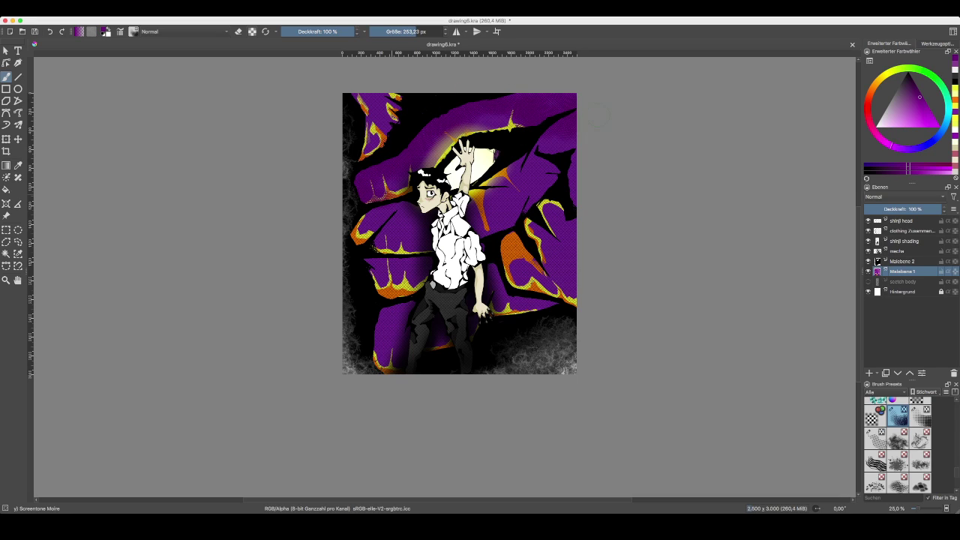
{"action": "left_click_drag", "start_coordinate": [508, 215], "coordinate": [532, 180]}
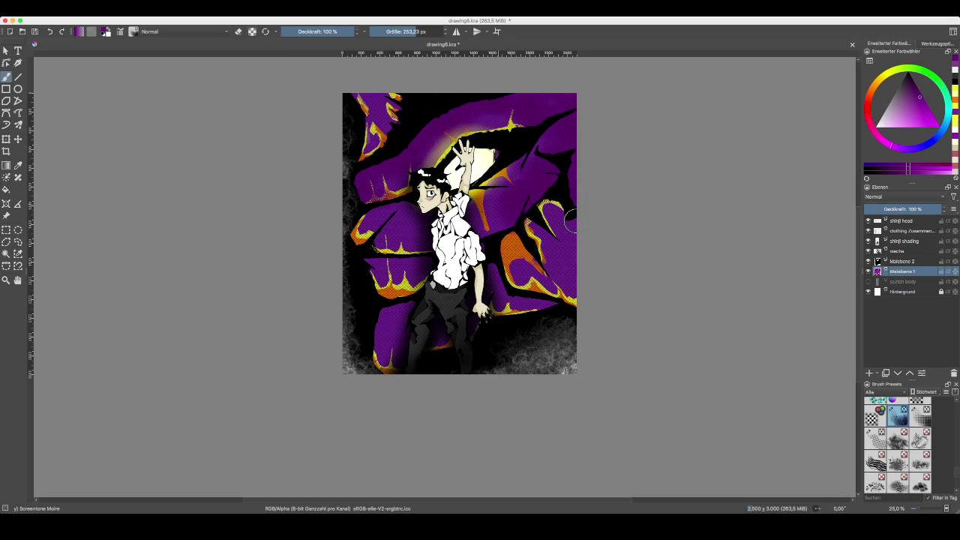
{"action": "mouse_move", "coordinate": [524, 261]}
{"action": "left_mouse_down"}
{"action": "mouse_move", "coordinate": [505, 273]}
{"action": "mouse_move", "coordinate": [501, 254]}
{"action": "mouse_move", "coordinate": [543, 291]}
{"action": "mouse_move", "coordinate": [540, 225]}
{"action": "mouse_move", "coordinate": [556, 222]}
{"action": "mouse_move", "coordinate": [574, 257]}
{"action": "left_mouse_up"}
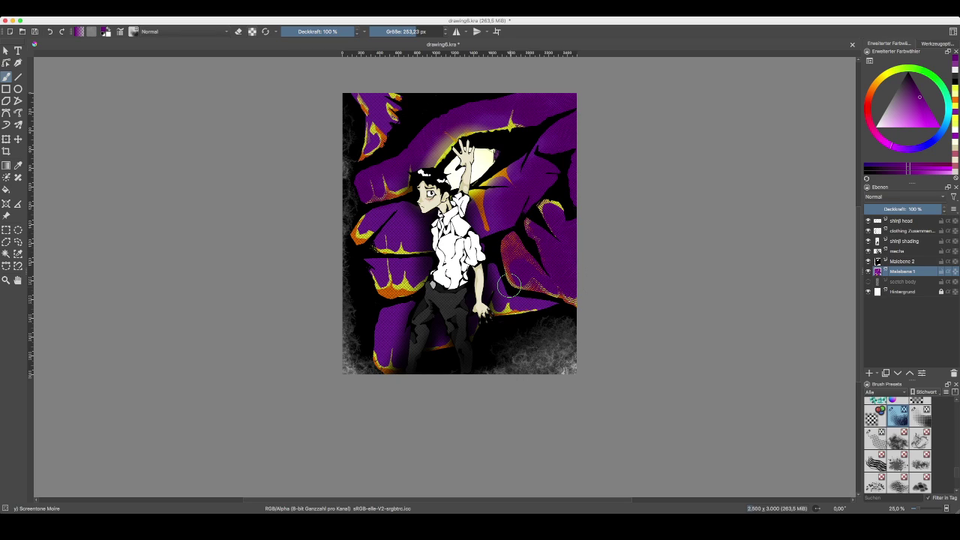
{"action": "left_click_drag", "start_coordinate": [504, 311], "coordinate": [564, 302]}
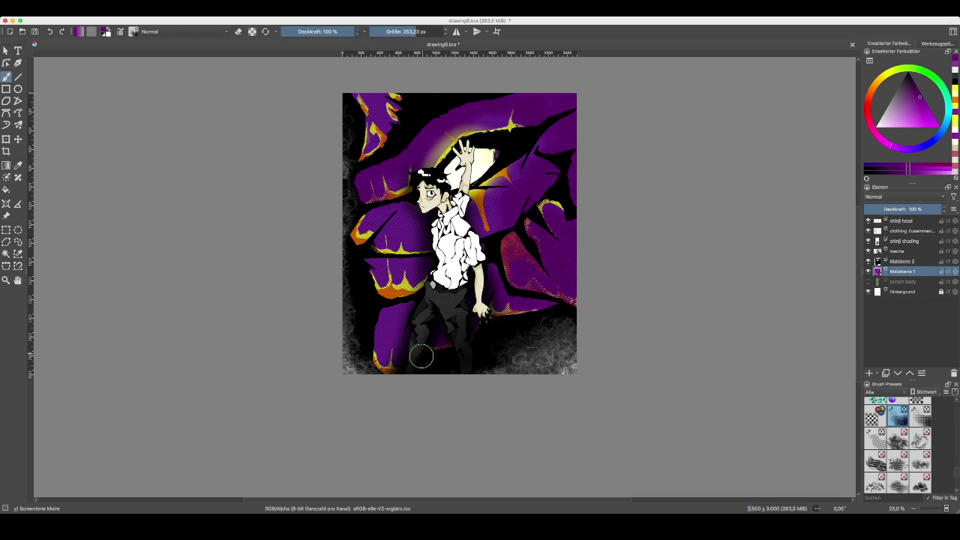
{"action": "mouse_move", "coordinate": [375, 363]}
{"action": "left_mouse_down"}
{"action": "mouse_move", "coordinate": [403, 367]}
{"action": "mouse_move", "coordinate": [378, 322]}
{"action": "mouse_move", "coordinate": [393, 299]}
{"action": "mouse_move", "coordinate": [420, 307]}
{"action": "left_mouse_up"}
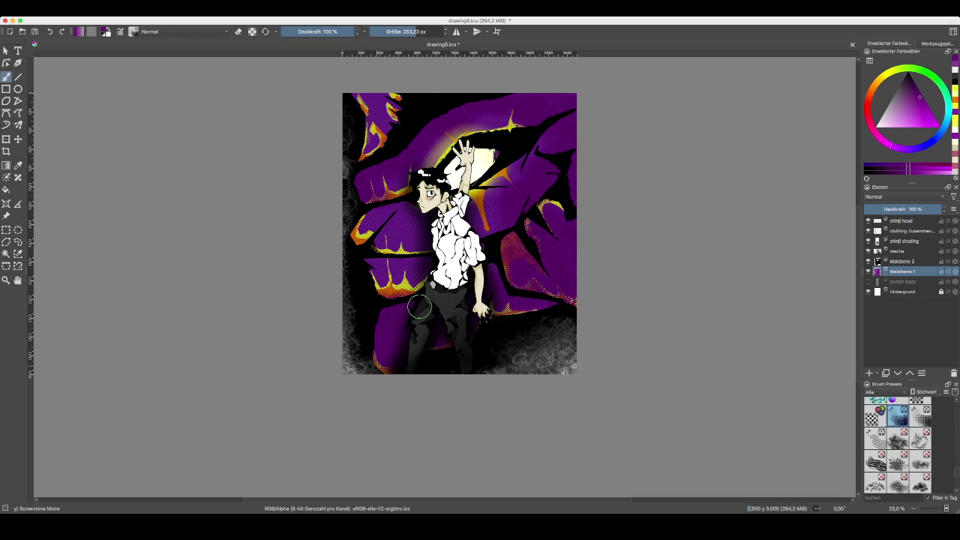
{"action": "mouse_move", "coordinate": [358, 258]}
{"action": "left_mouse_down"}
{"action": "mouse_move", "coordinate": [397, 274]}
{"action": "mouse_move", "coordinate": [434, 268]}
{"action": "left_mouse_up"}
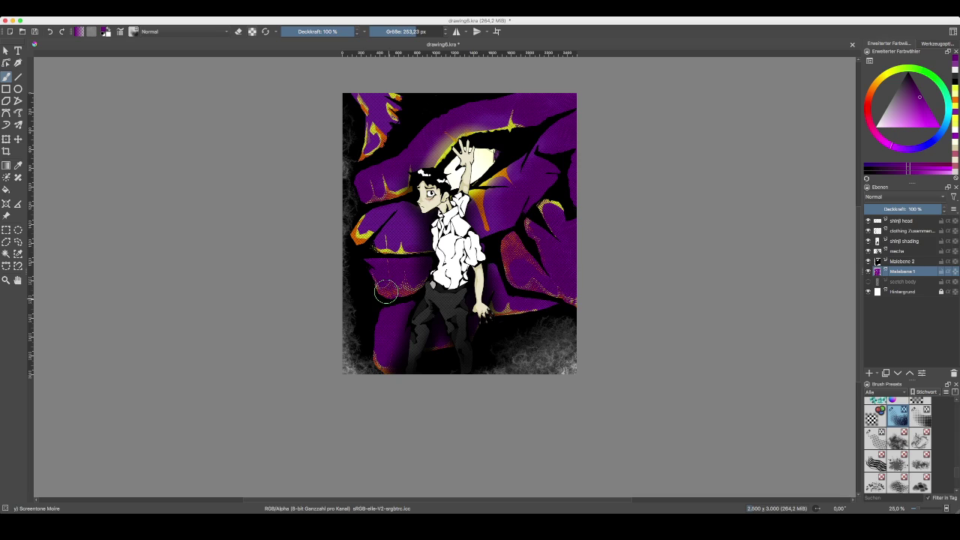
- Add moire texture to the middle-left shapes, redo the stroke on the upper-left purple shape, and texture the shape at the right edge
{"action": "mouse_move", "coordinate": [382, 240]}
{"action": "left_mouse_down"}
{"action": "mouse_move", "coordinate": [360, 225]}
{"action": "mouse_move", "coordinate": [412, 240]}
{"action": "mouse_move", "coordinate": [391, 249]}
{"action": "mouse_move", "coordinate": [428, 227]}
{"action": "mouse_move", "coordinate": [409, 218]}
{"action": "mouse_move", "coordinate": [410, 227]}
{"action": "mouse_move", "coordinate": [399, 193]}
{"action": "mouse_move", "coordinate": [361, 171]}
{"action": "mouse_move", "coordinate": [357, 154]}
{"action": "mouse_move", "coordinate": [381, 113]}
{"action": "mouse_move", "coordinate": [359, 105]}
{"action": "left_mouse_up"}
{"action": "key", "text": "ctrl+z"}
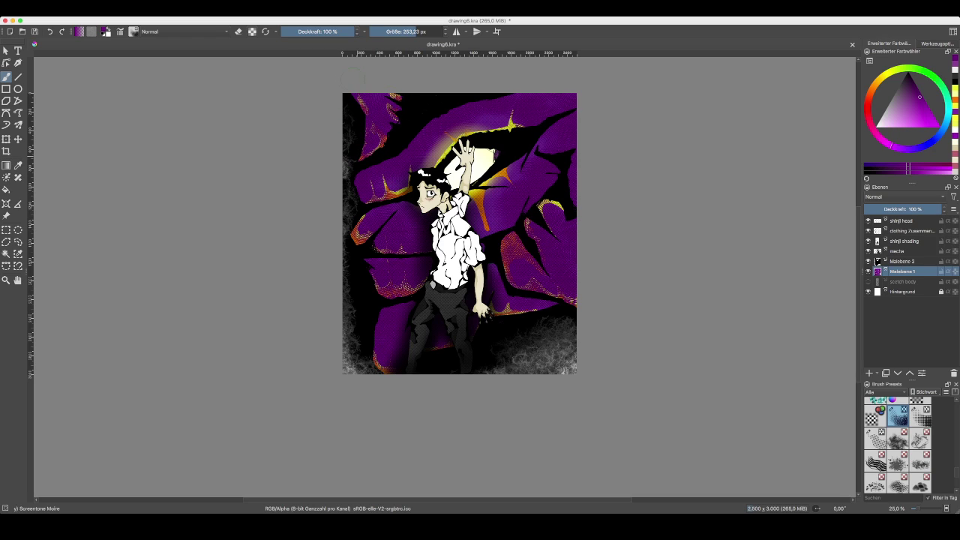
{"action": "key", "text": "ctrl+z"}
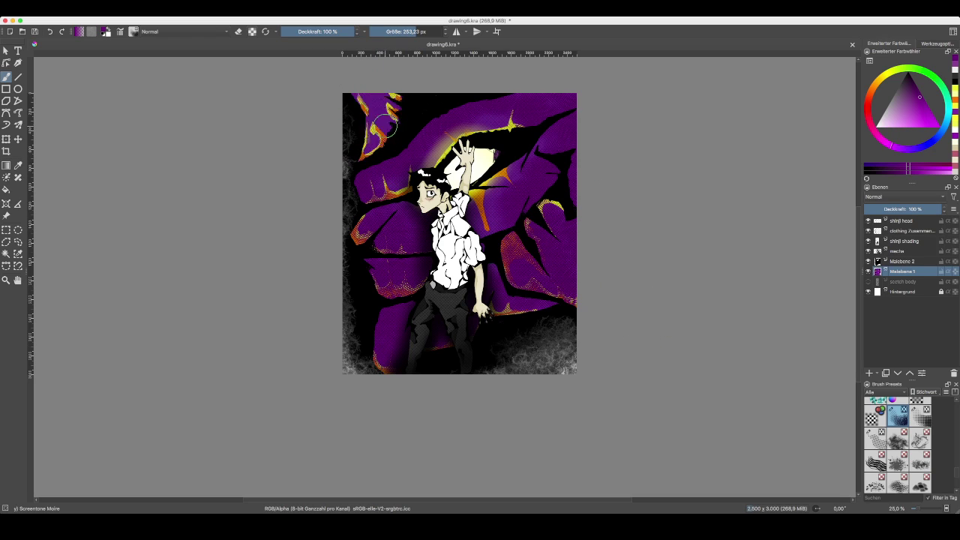
{"action": "left_click_drag", "start_coordinate": [375, 121], "coordinate": [364, 90]}
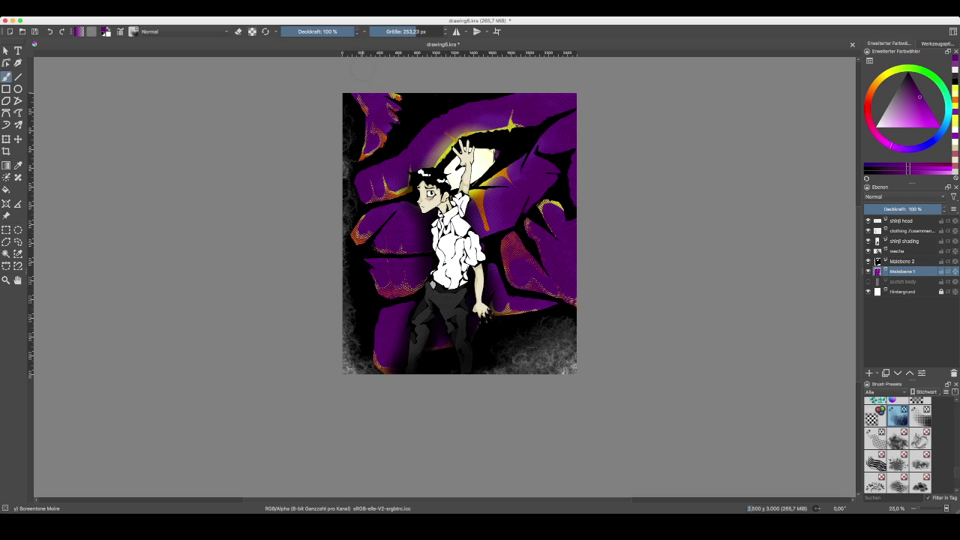
{"action": "left_click_drag", "start_coordinate": [553, 164], "coordinate": [577, 180]}
- Compare the picture with layer Malebene 2 hidden and shown, leave it visible, and save the drawing
{"action": "left_click", "coordinate": [868, 262]}
{"action": "left_click", "coordinate": [869, 262]}
{"action": "left_click", "coordinate": [868, 262]}
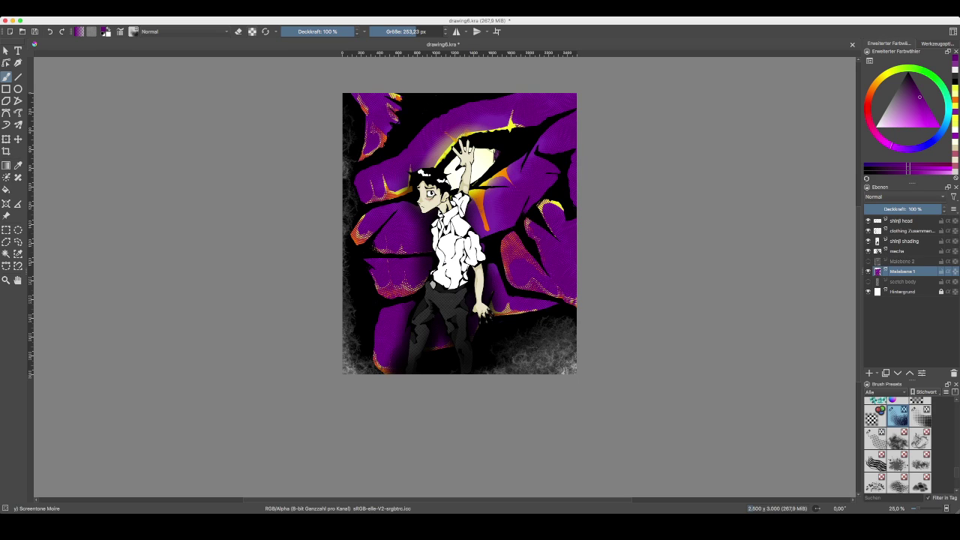
{"action": "left_click", "coordinate": [868, 261]}
{"action": "left_click", "coordinate": [868, 261]}
{"action": "left_click", "coordinate": [868, 261]}
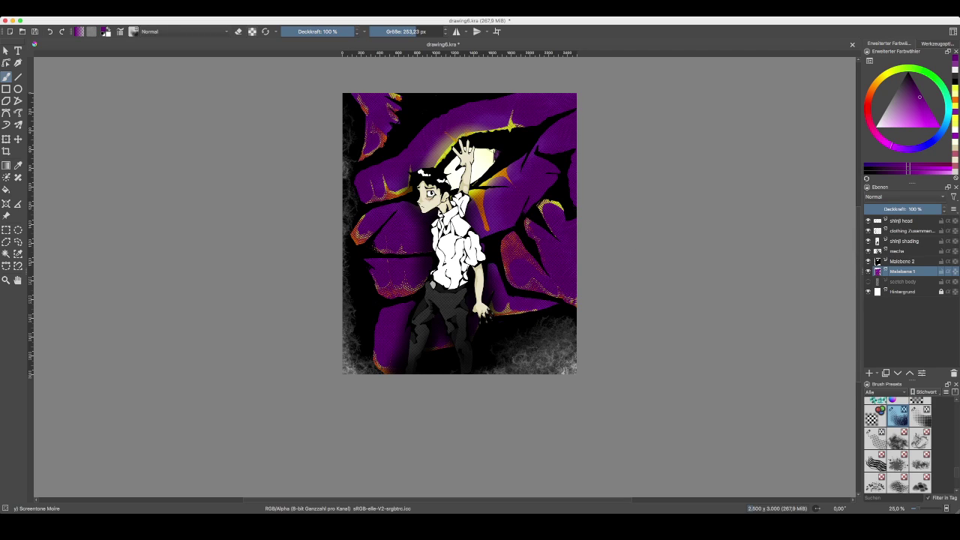
{"action": "key", "text": "super+s"}
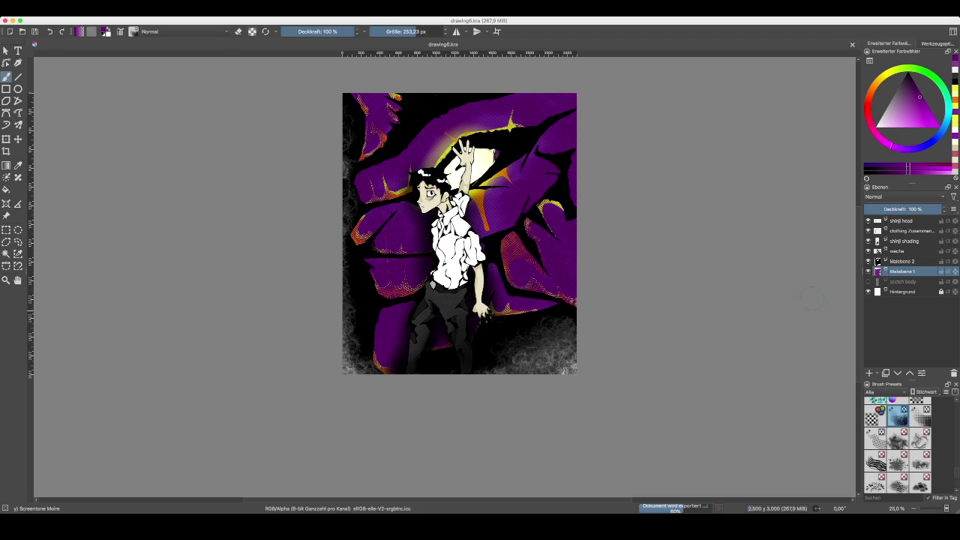
- Hide the character, mecha, Malebene 2 and Malebene 1 layers so that only the white background remains
{"action": "left_click", "coordinate": [869, 221]}
{"action": "left_click", "coordinate": [869, 231]}
{"action": "left_click", "coordinate": [869, 242]}
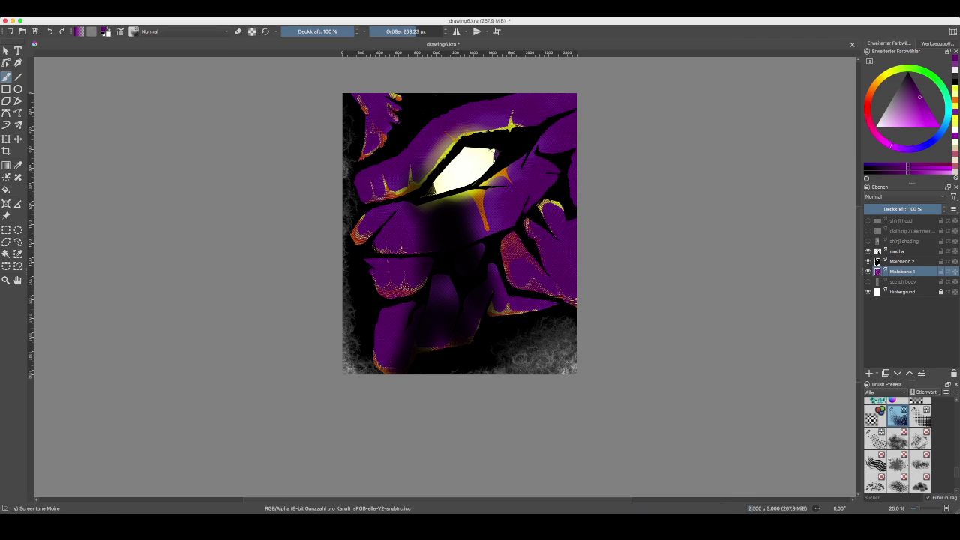
{"action": "left_click", "coordinate": [869, 251]}
{"action": "left_click", "coordinate": [868, 261]}
{"action": "left_click", "coordinate": [868, 271]}
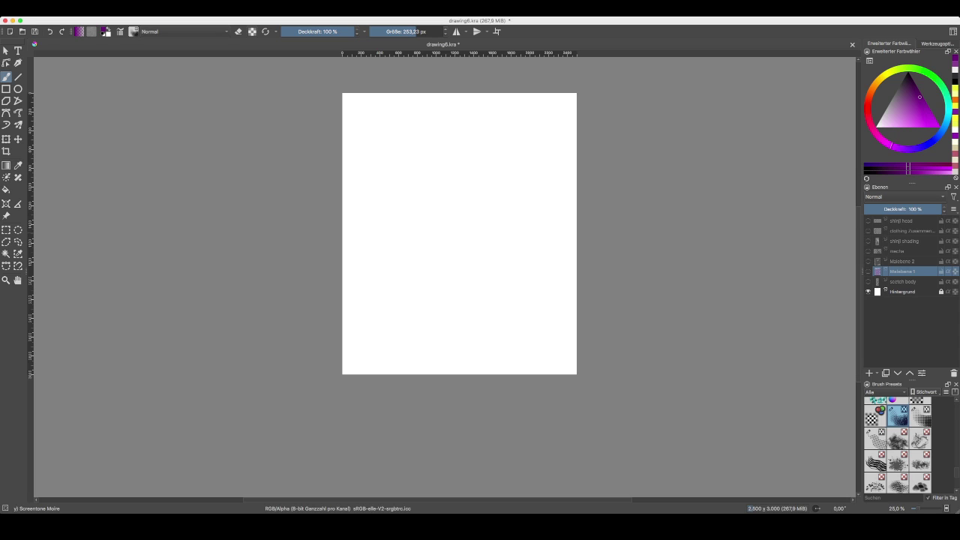
- Review the shinji shading, clothing and body sketch layers one at a time against the white background
{"action": "left_click", "coordinate": [868, 241]}
{"action": "left_click", "coordinate": [869, 242]}
{"action": "left_click", "coordinate": [868, 241]}
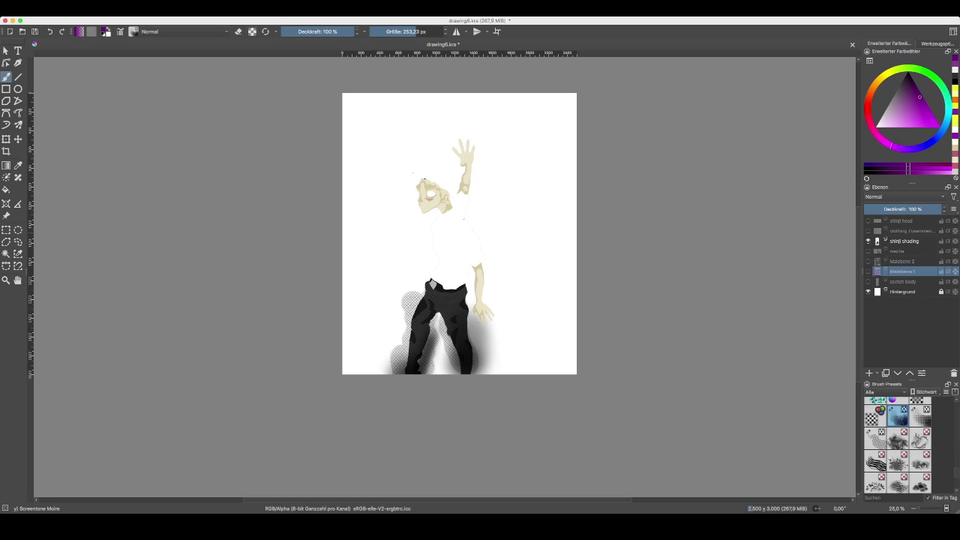
{"action": "left_click", "coordinate": [868, 241]}
{"action": "left_click", "coordinate": [868, 231]}
{"action": "left_click", "coordinate": [868, 231]}
{"action": "left_click", "coordinate": [868, 281]}
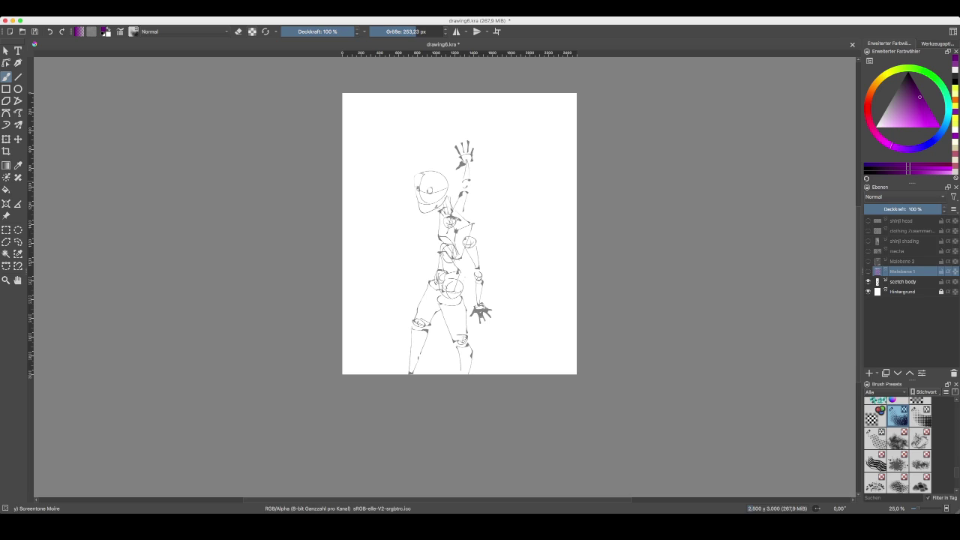
{"action": "left_click", "coordinate": [902, 281]}
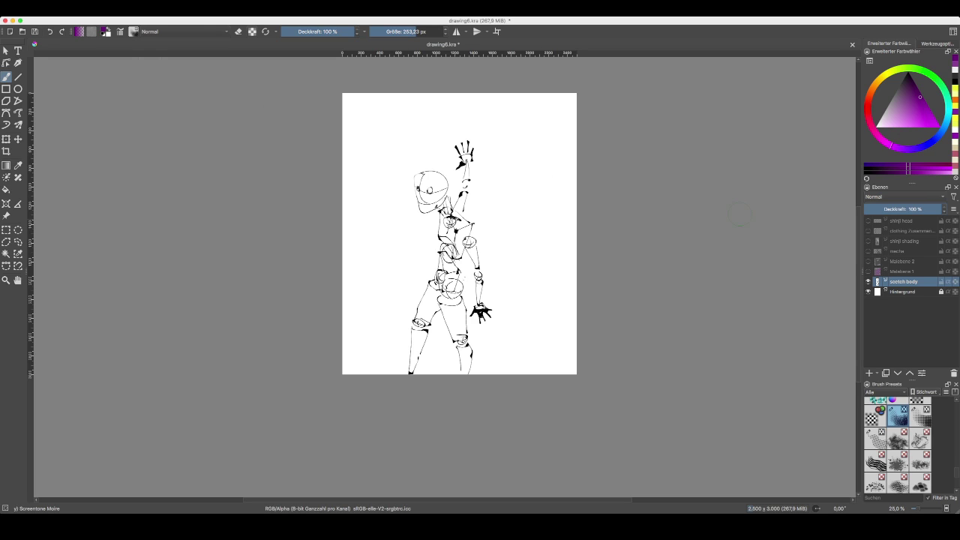
- Show all the painting, mecha and character layers again and hide the body sketch layer
{"action": "left_click", "coordinate": [869, 271]}
{"action": "left_click", "coordinate": [868, 262]}
{"action": "left_click", "coordinate": [868, 251]}
{"action": "left_click", "coordinate": [869, 242]}
{"action": "left_click", "coordinate": [869, 231]}
{"action": "left_click_drag", "start_coordinate": [868, 230], "coordinate": [868, 220]}
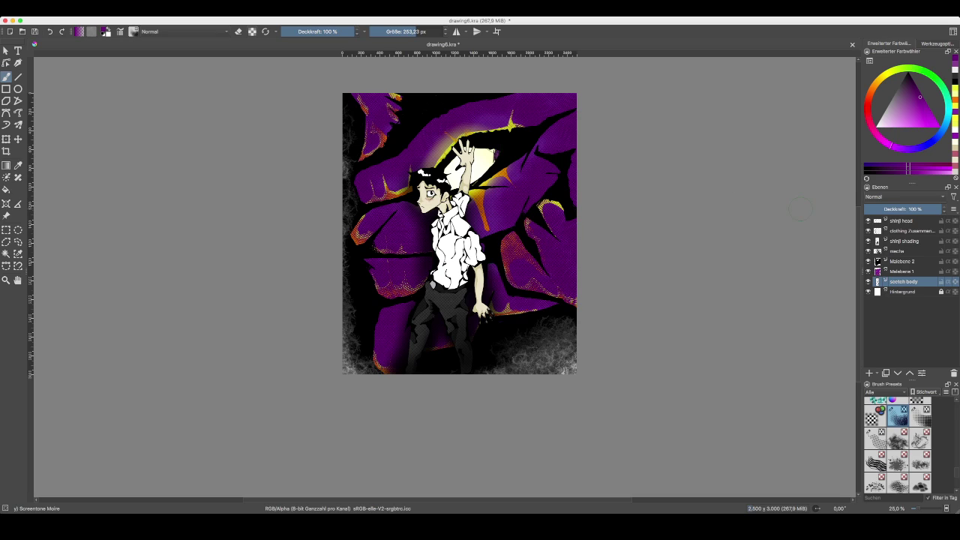
{"action": "left_click", "coordinate": [869, 282]}
{"action": "left_click", "coordinate": [868, 282]}
{"action": "left_click", "coordinate": [869, 282]}
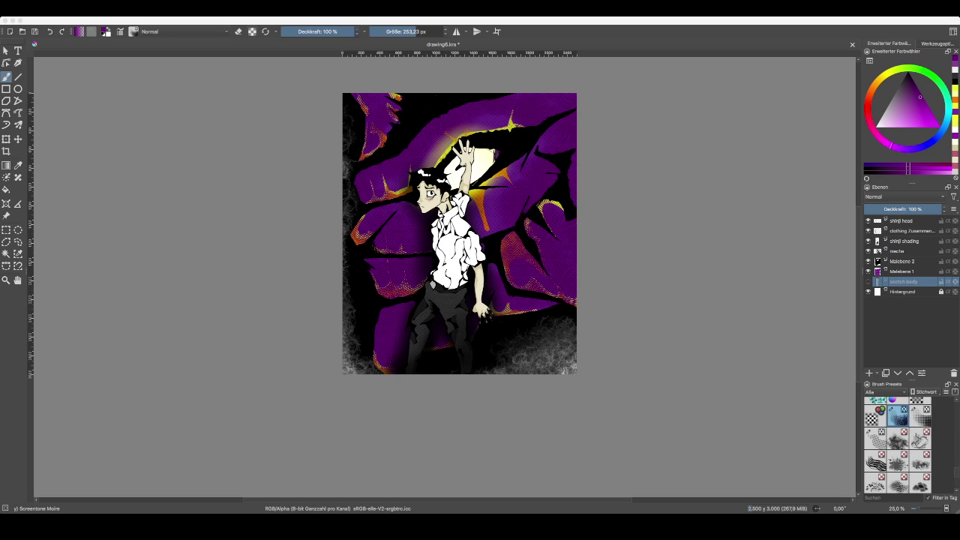
{"action": "left_click_drag", "start_coordinate": [644, 265], "coordinate": [663, 293]}
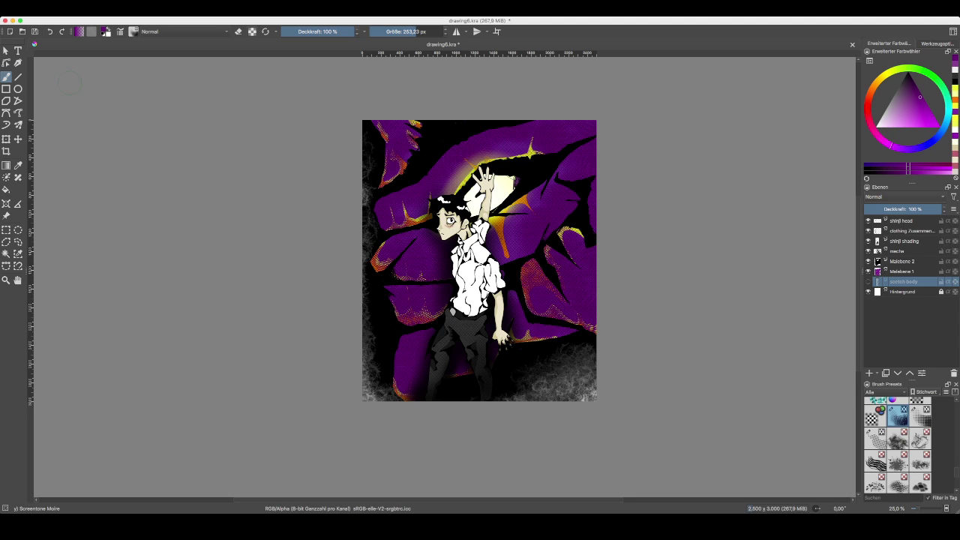
{"action": "key", "text": "ctrl+plus"}
{"action": "scroll", "coordinate": [491, 256], "scroll_direction": "up", "scroll_amount": 1}
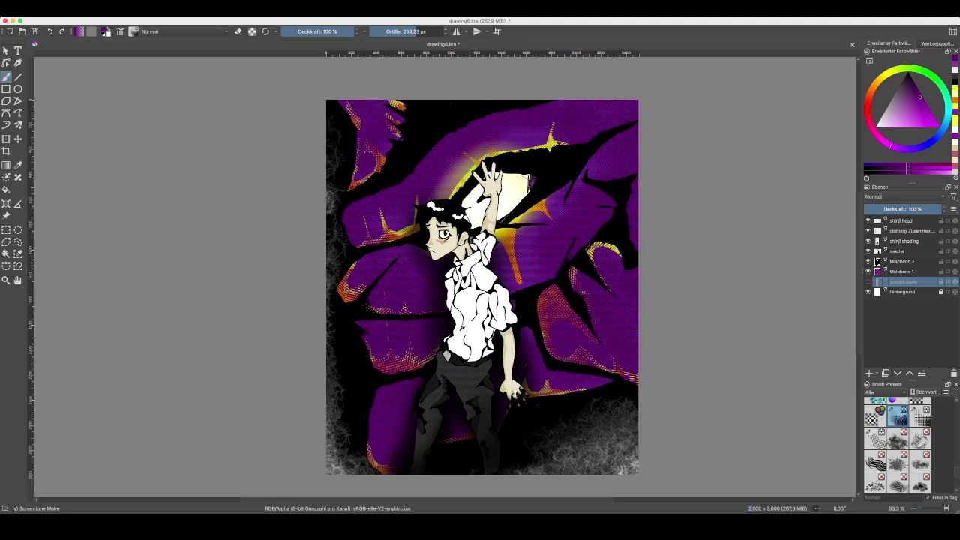
{"action": "scroll", "coordinate": [484, 285], "scroll_direction": "down", "scroll_amount": 1}
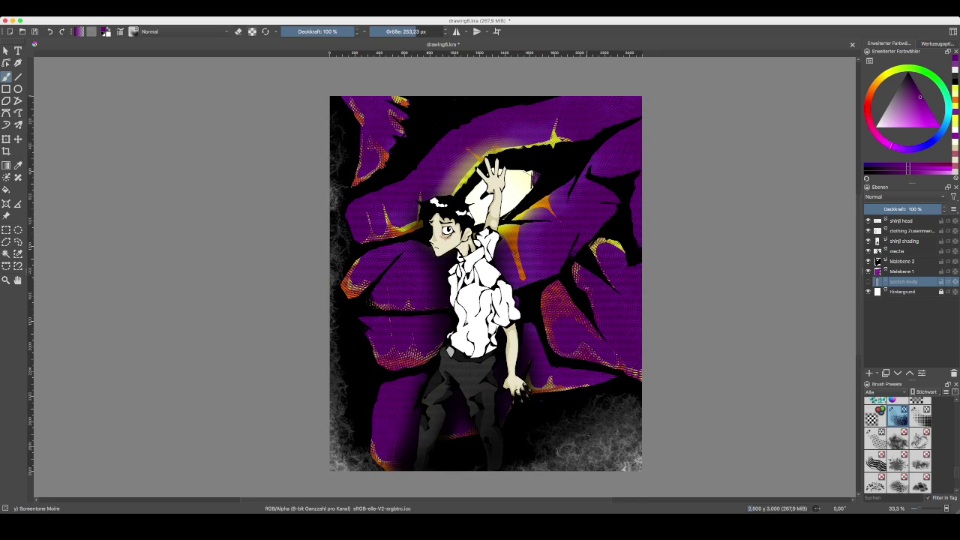
{"action": "key", "text": "super+Tab"}
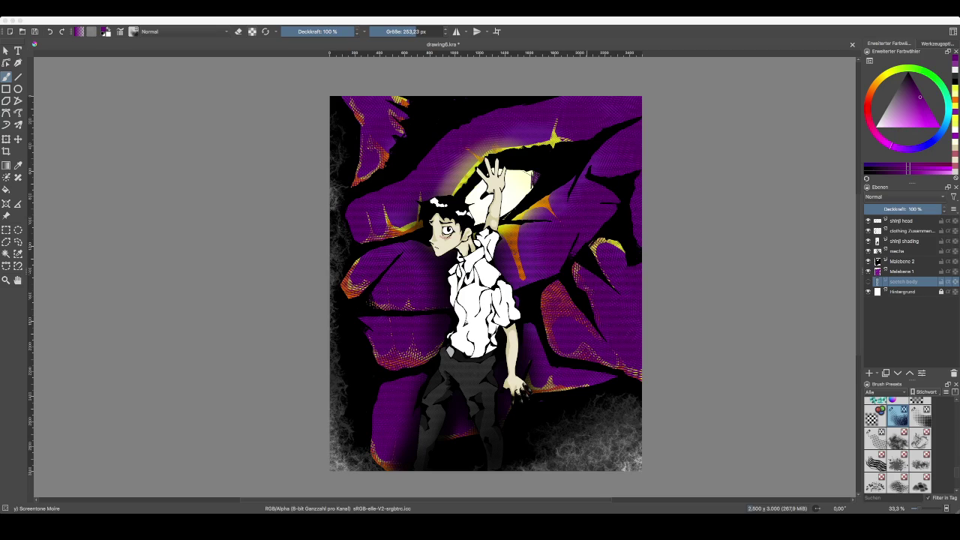